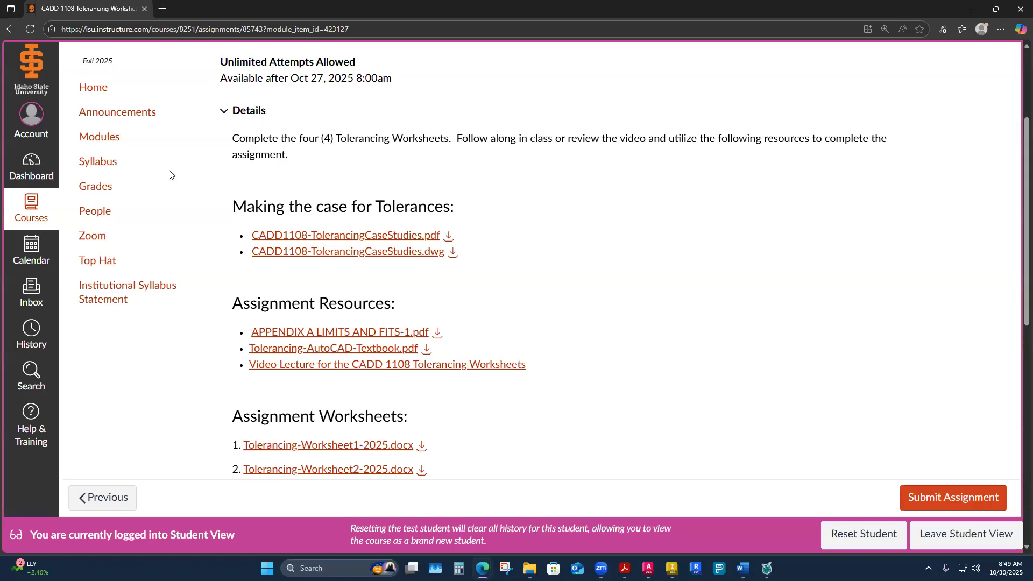
Step: Open the CADD 1108 Block Gasket assignment from the Week 10 assignments and go to its details
click(402, 349)
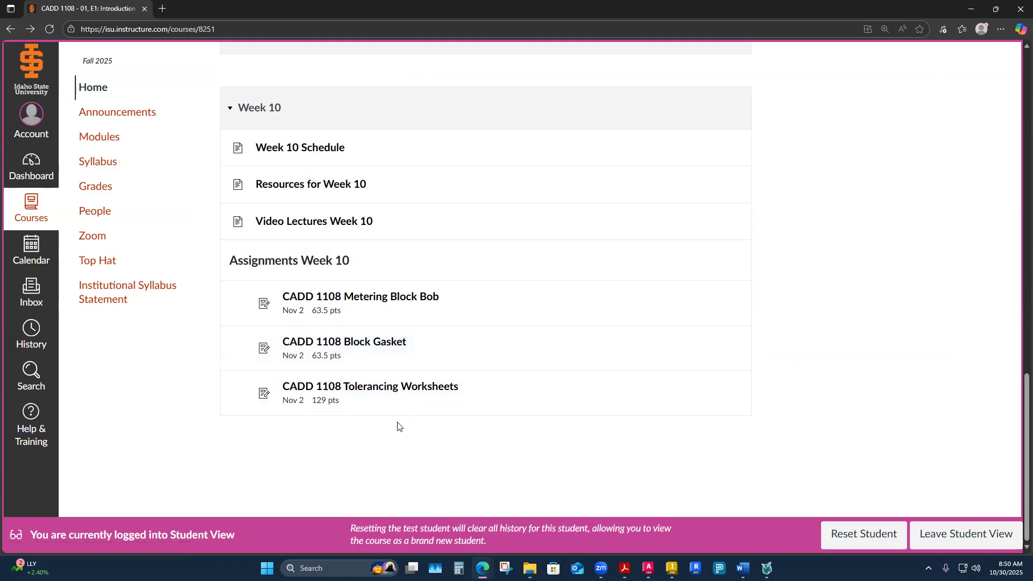
click(368, 346)
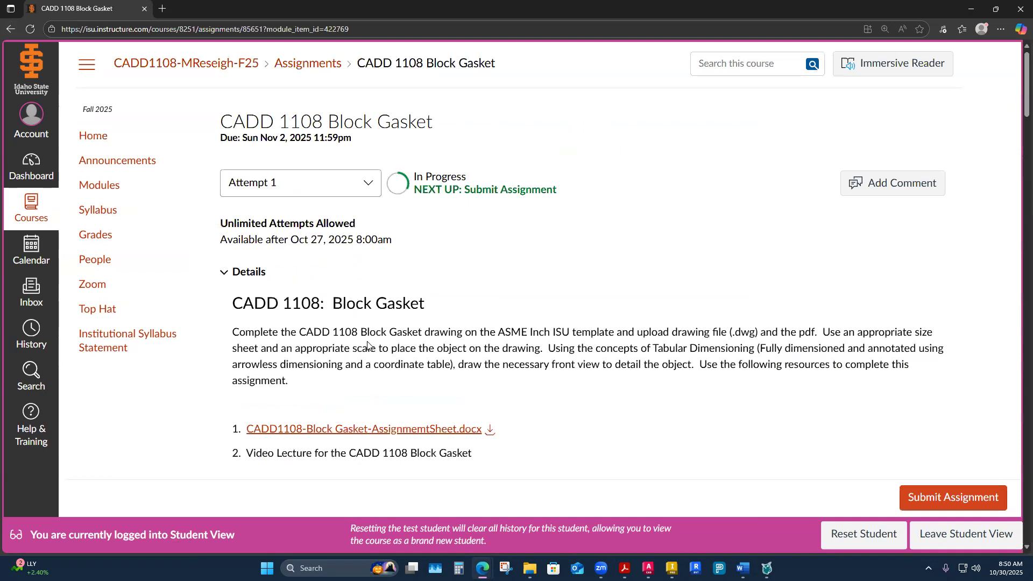
scroll(541, 396, down, 3)
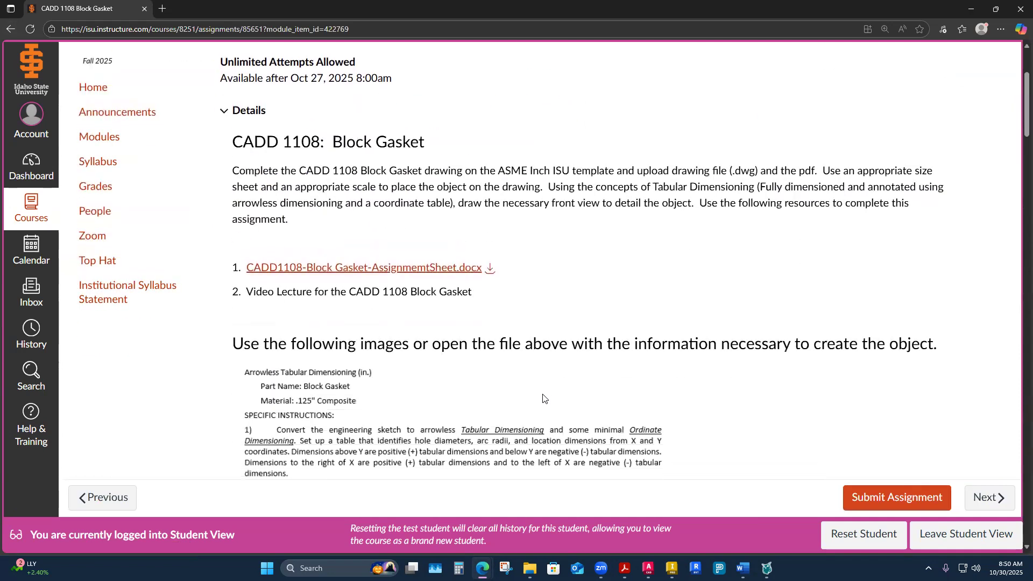
scroll(452, 407, down, 1)
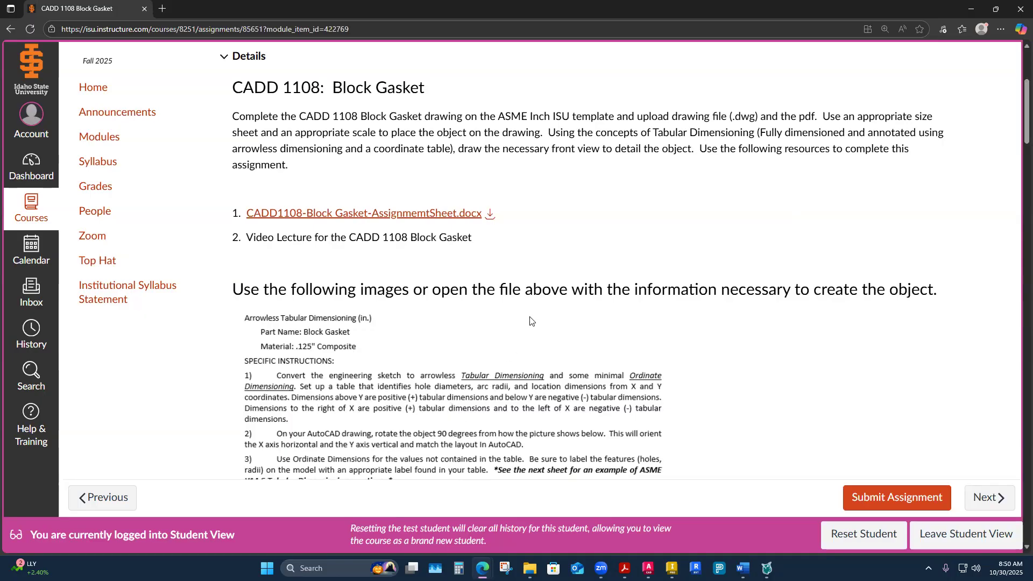
Step: Read the Block Gasket's specific instructions on tabular and ordinate dimensioning alongside the engineering sketch
scroll(529, 321, down, 3)
scroll(530, 322, up, 2)
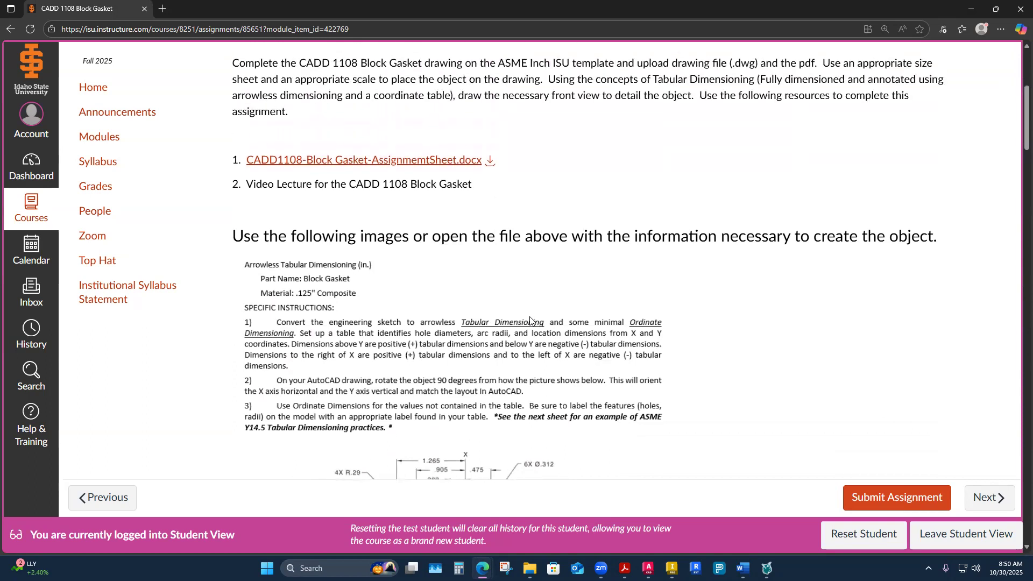
scroll(583, 312, down, 1)
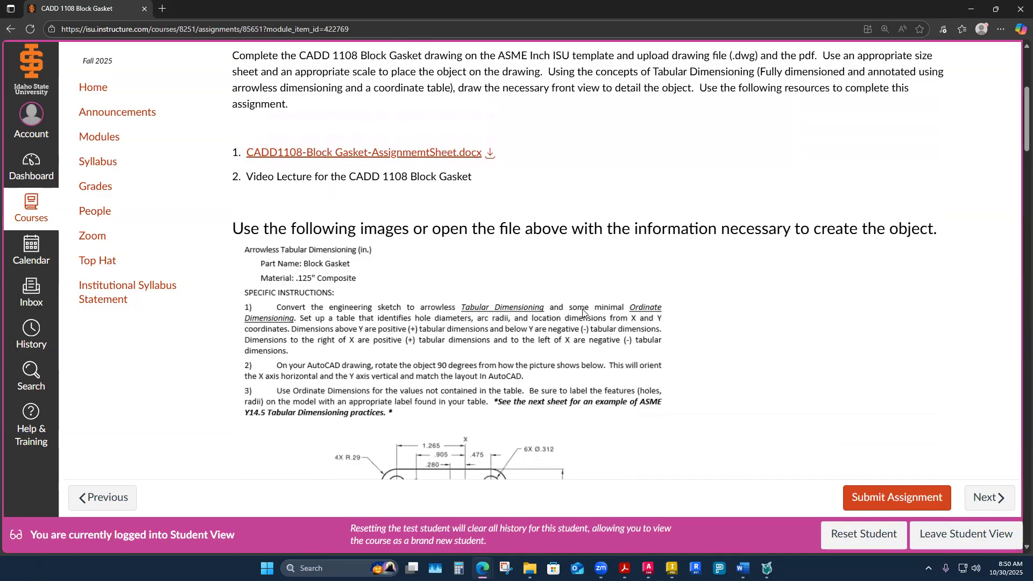
scroll(583, 312, down, 3)
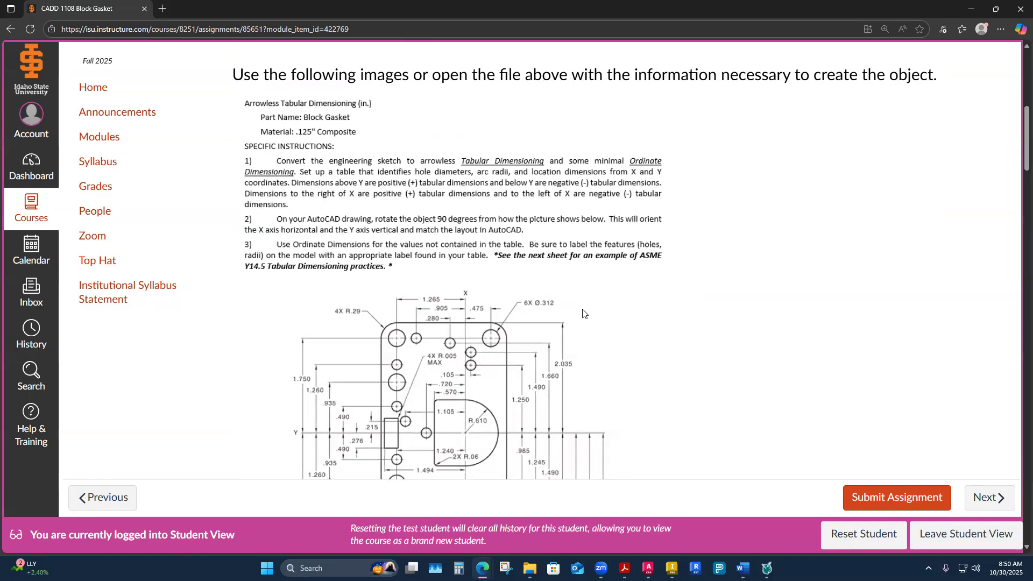
scroll(583, 312, up, 1)
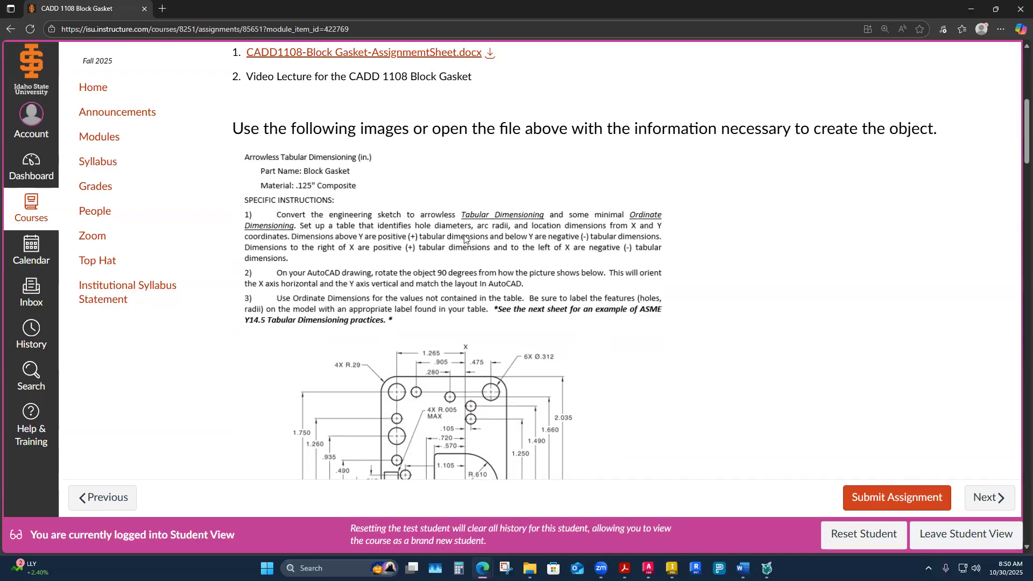
scroll(526, 282, down, 4)
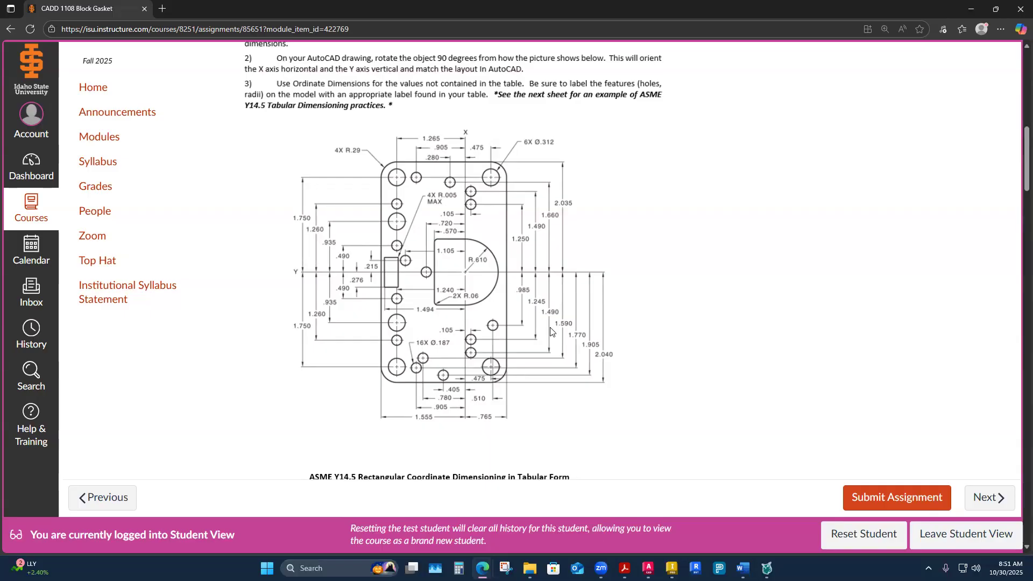
scroll(548, 330, up, 3)
scroll(550, 331, down, 4)
scroll(548, 322, up, 4)
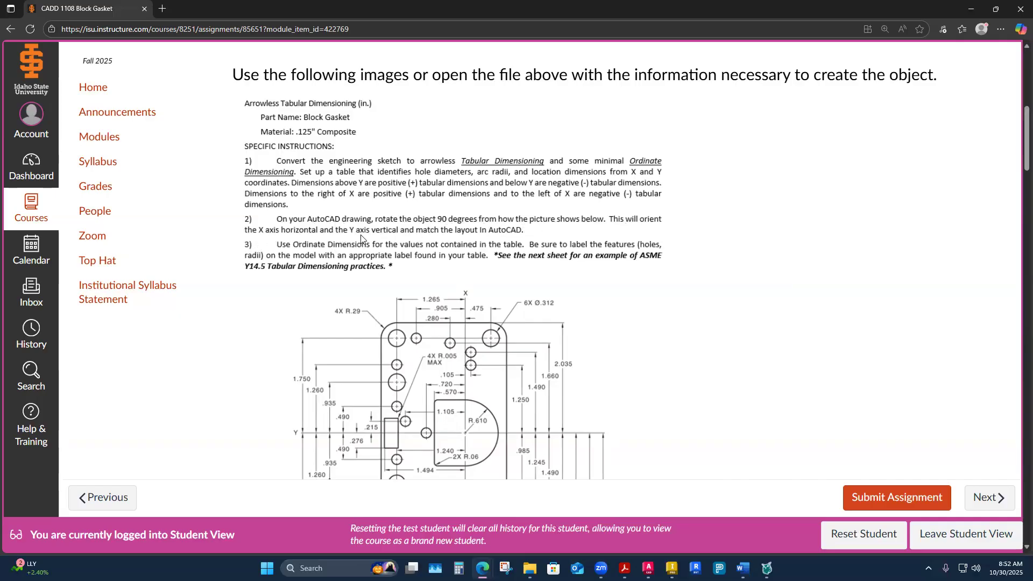
Step: Enlarge the Block Gasket engineering sketch and examine its hole, radius and location dimensions
scroll(430, 253, down, 1)
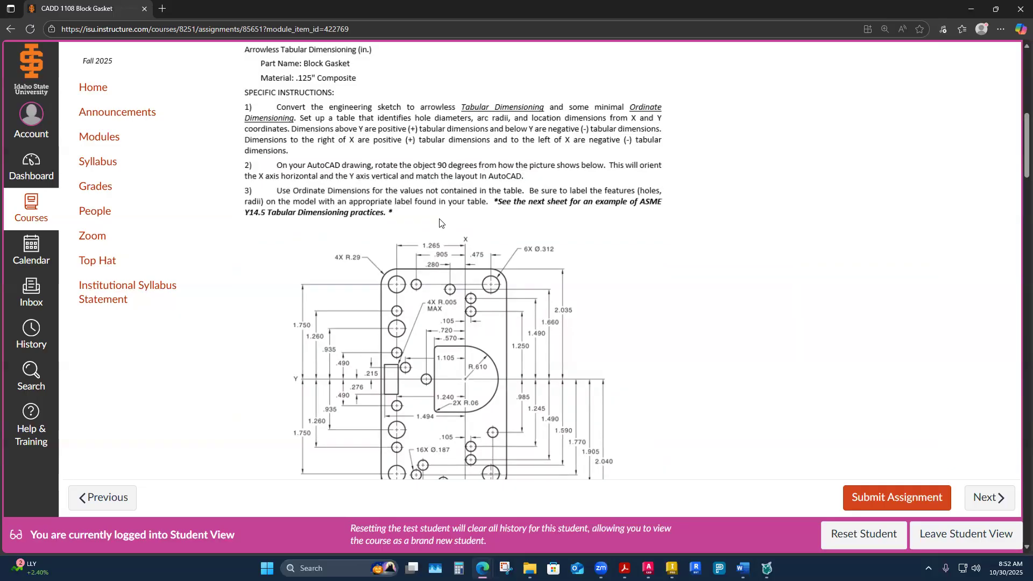
scroll(436, 222, down, 1)
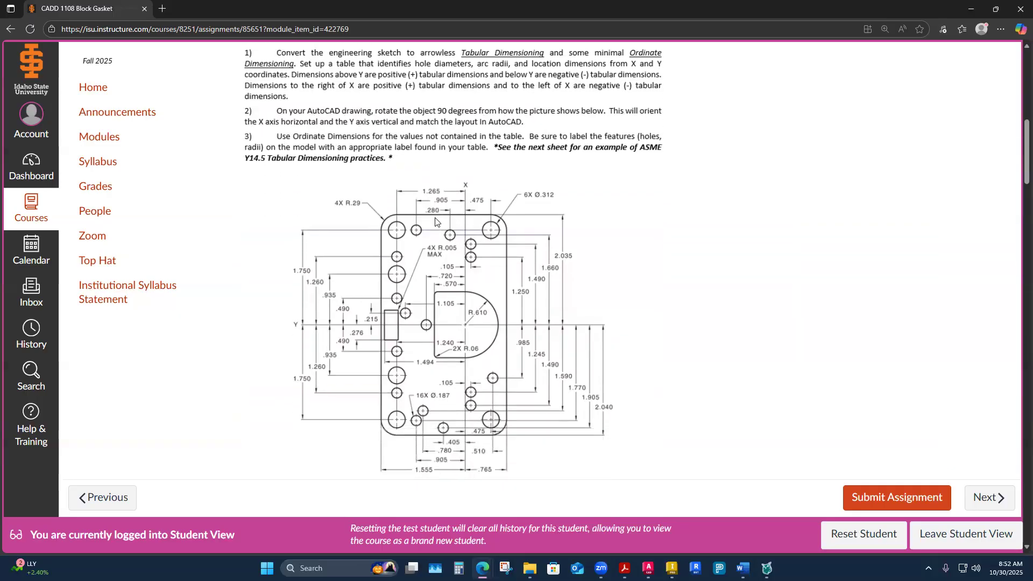
scroll(436, 222, down, 2)
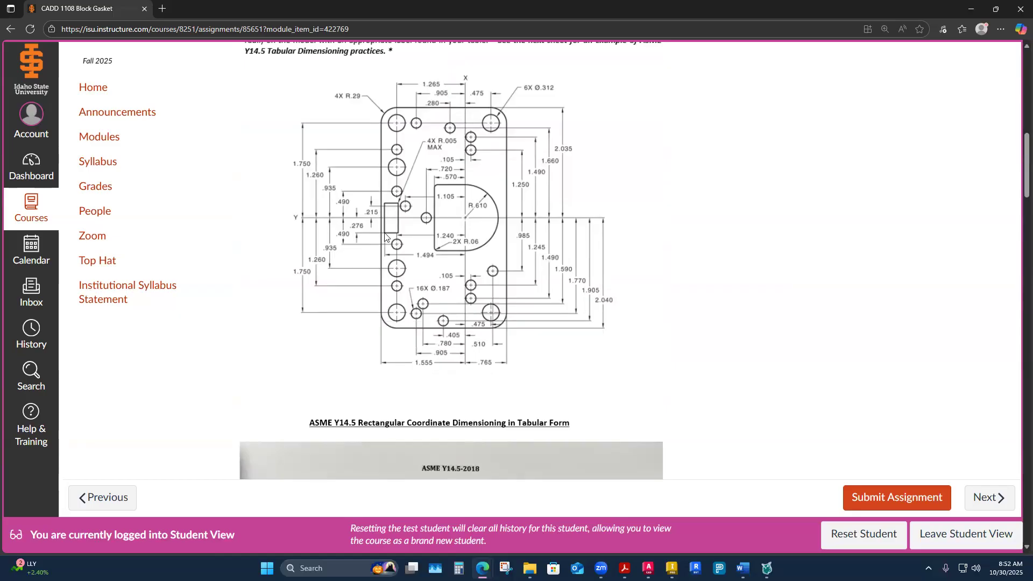
ctrl+scroll(371, 230, up, 1)
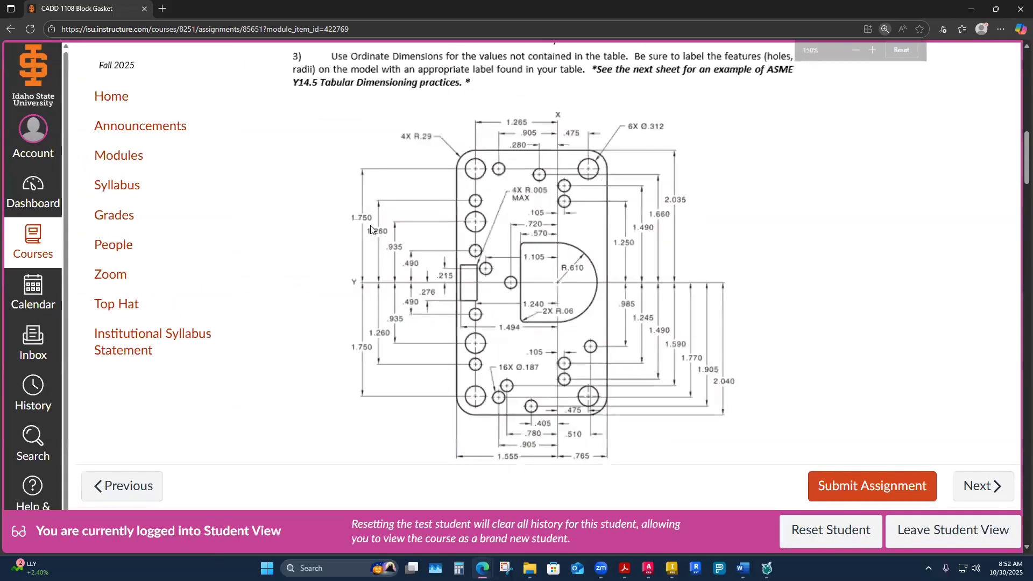
ctrl+scroll(371, 230, up, 1)
scroll(456, 267, down, 2)
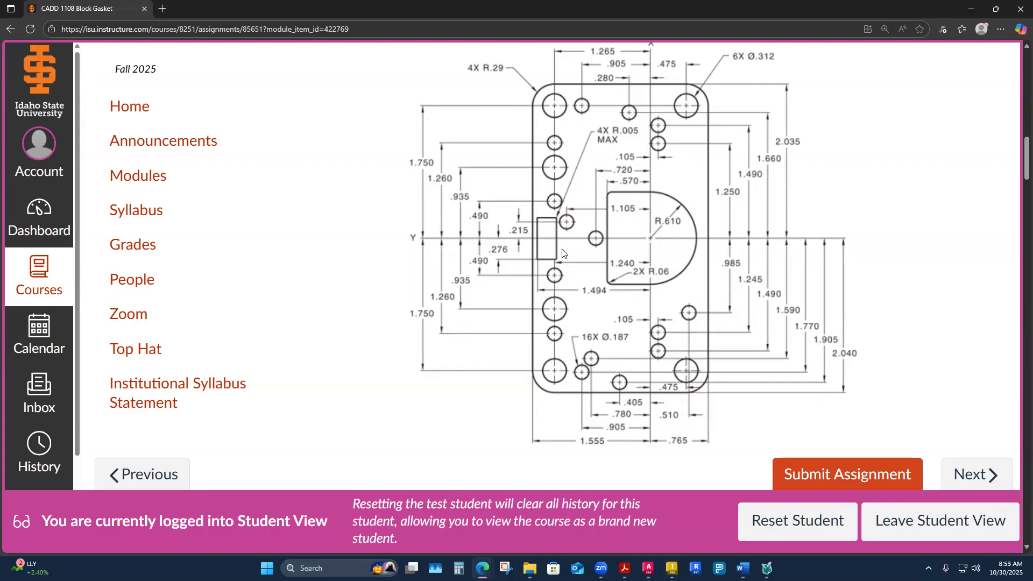
Step: Examine the completed assignment image, including its coordinate table, hole table, labelled front view and title block
scroll(534, 275, down, 15)
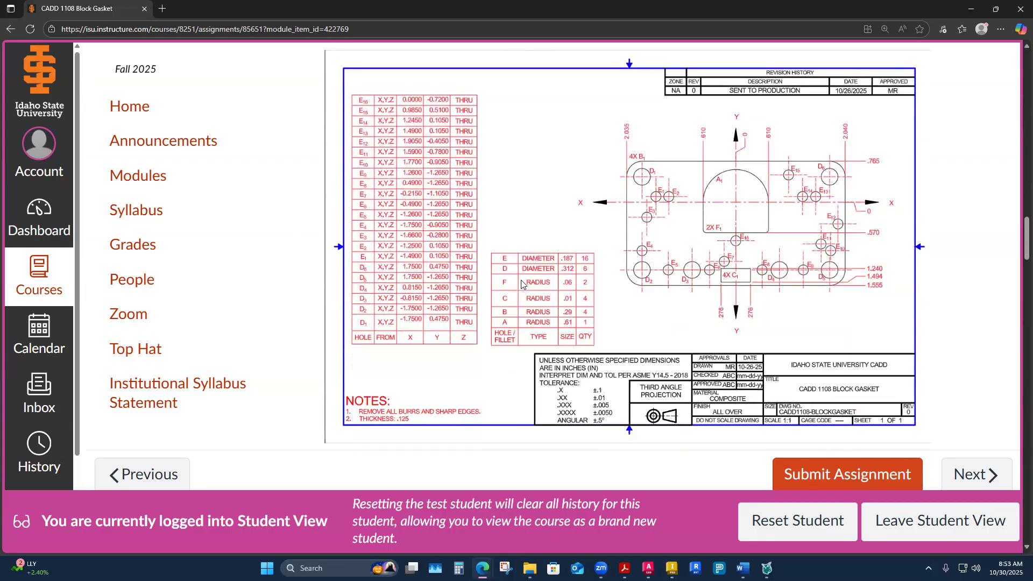
scroll(521, 282, down, 2)
scroll(753, 324, up, 1)
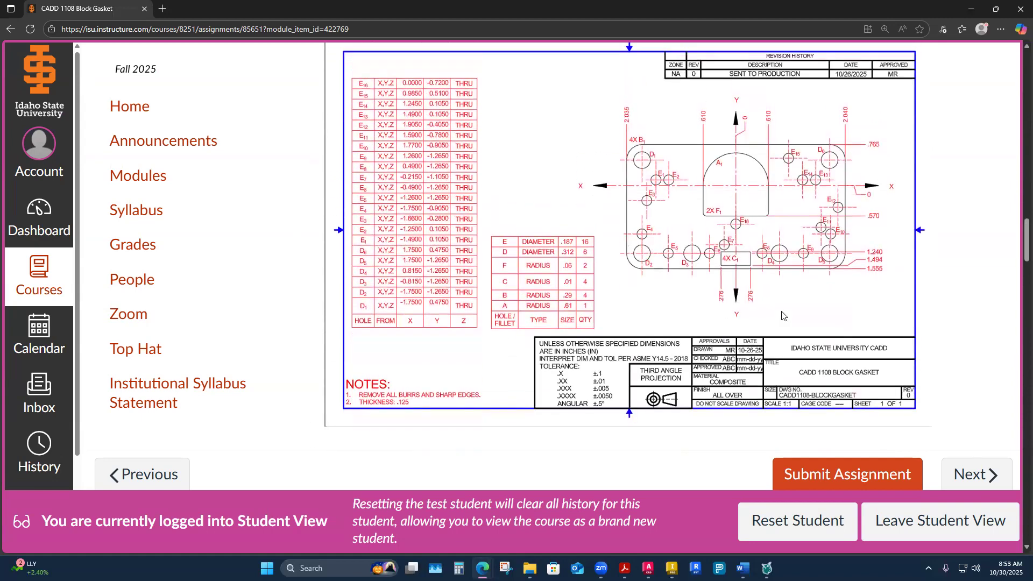
ctrl+scroll(894, 230, up, 1)
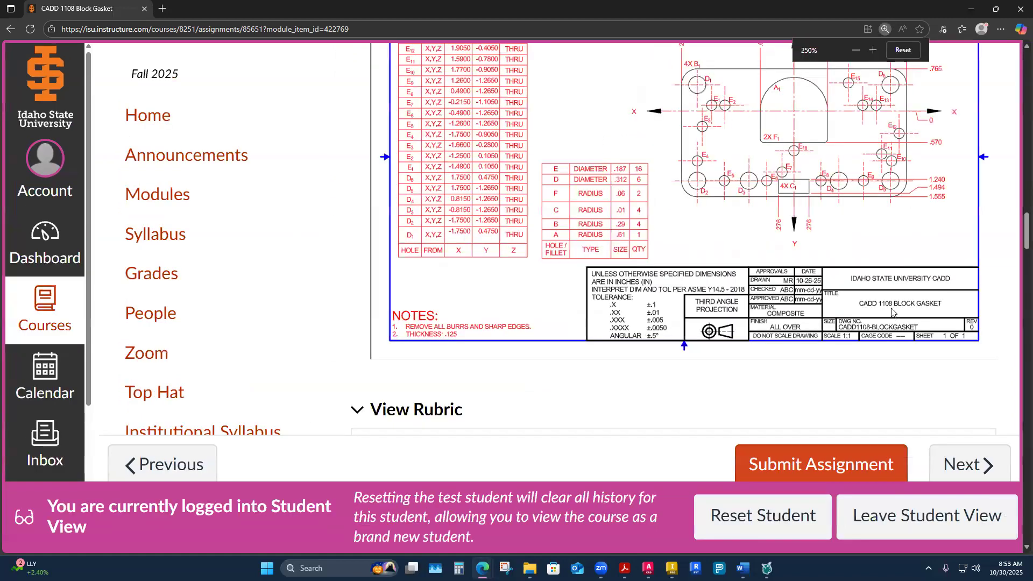
ctrl+scroll(891, 312, up, 1)
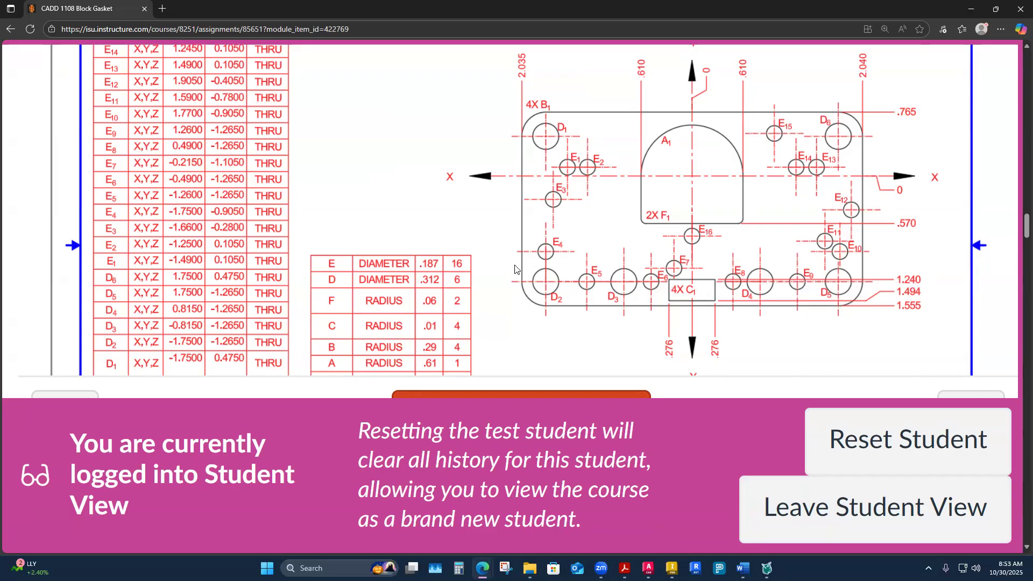
ctrl+scroll(387, 257, down, 1)
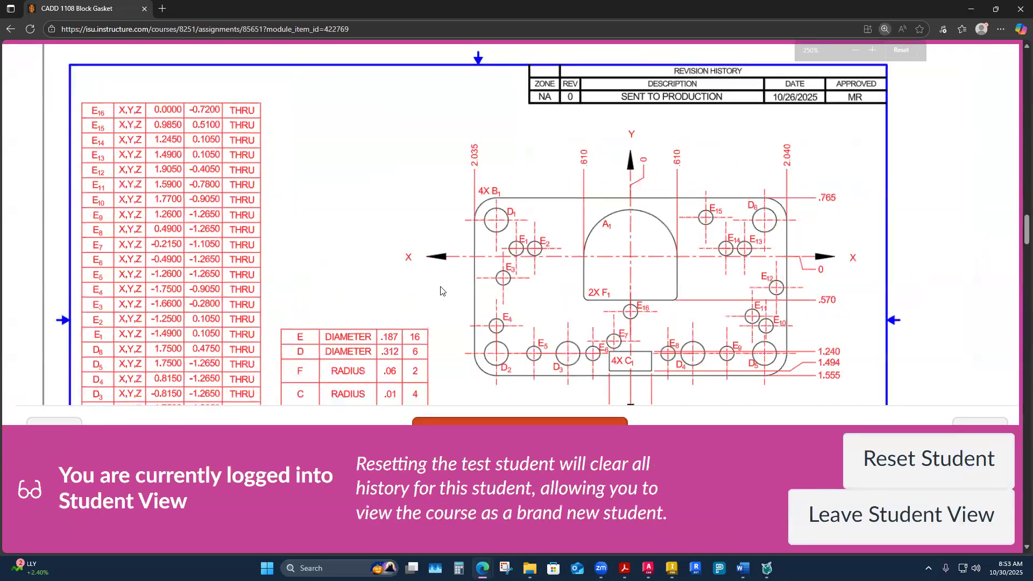
ctrl+scroll(440, 291, up, 1)
ctrl+scroll(440, 292, down, 3)
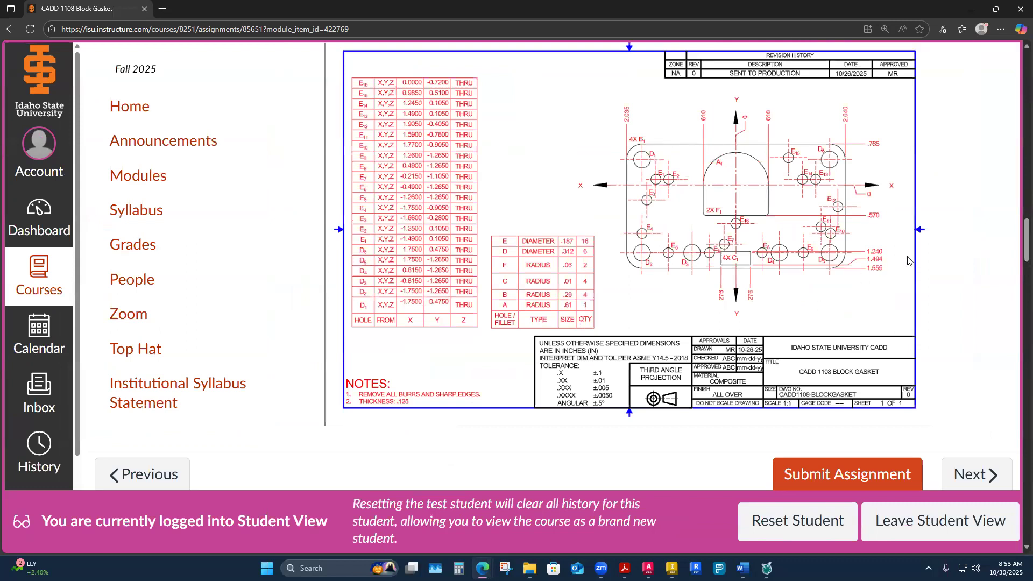
Step: Compare the engineering sketch with the image of the completed Block Gasket drawing
scroll(673, 267, up, 3)
scroll(674, 267, up, 9)
scroll(688, 264, down, 14)
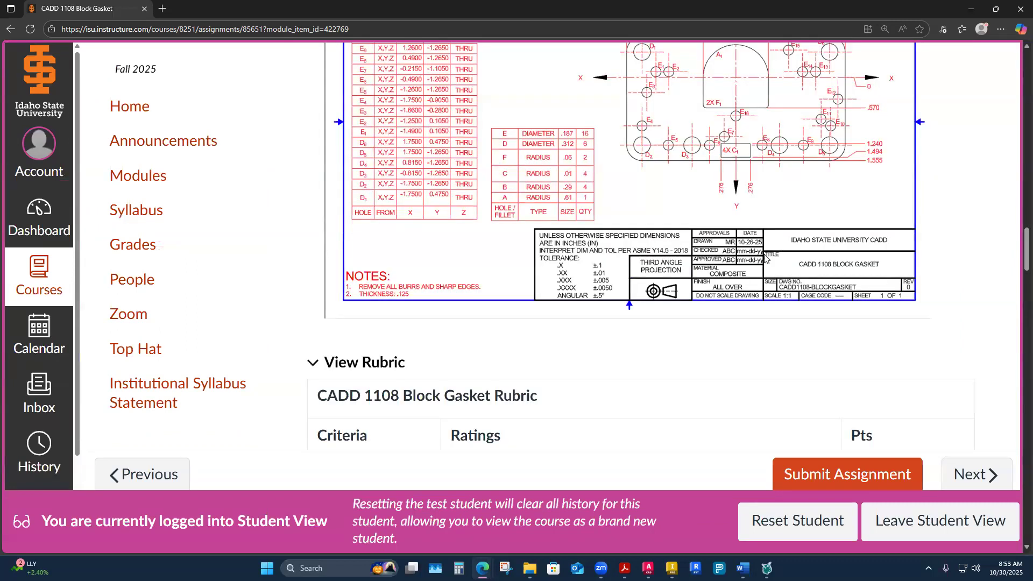
scroll(766, 256, up, 8)
scroll(765, 253, up, 8)
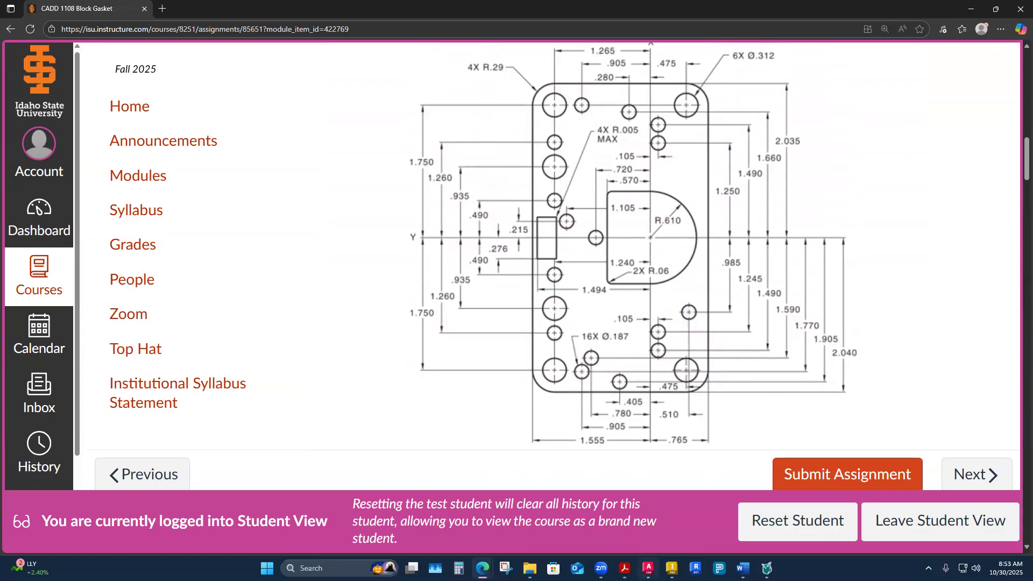
Step: Switch to the CADD1108-Block Gasket-AssignmentSheet in Word, maximize it and review the sketch and the ASME Y14.5 tabular example
mouse_move(649, 570)
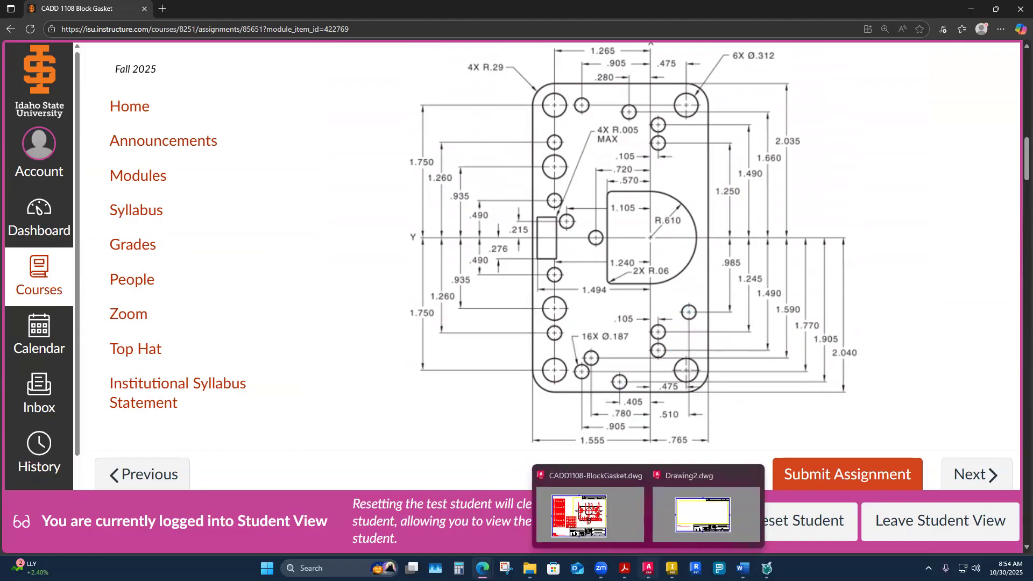
mouse_move(530, 570)
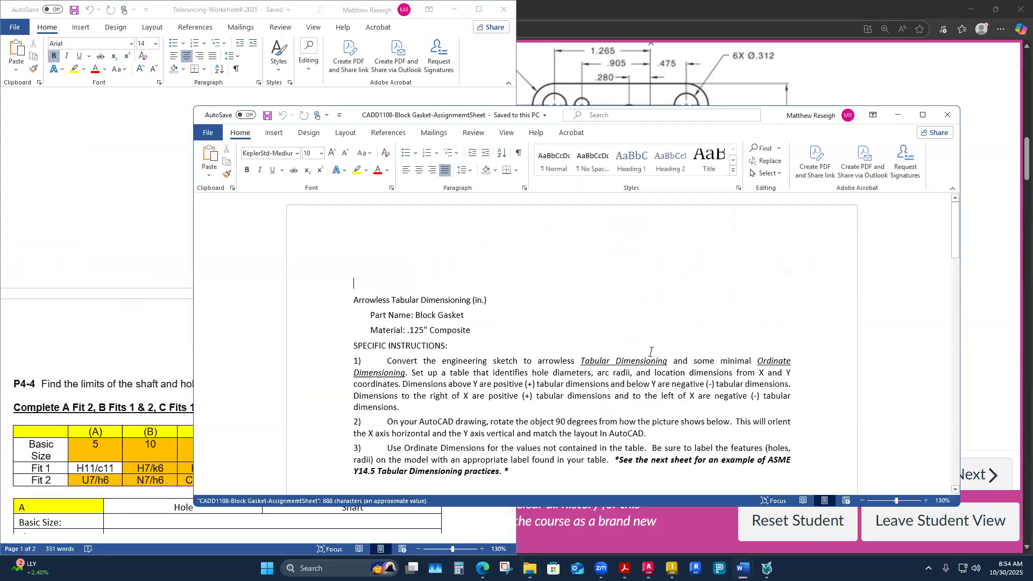
click(922, 114)
scroll(613, 323, down, 5)
scroll(612, 322, down, 7)
scroll(611, 325, up, 4)
scroll(610, 331, down, 6)
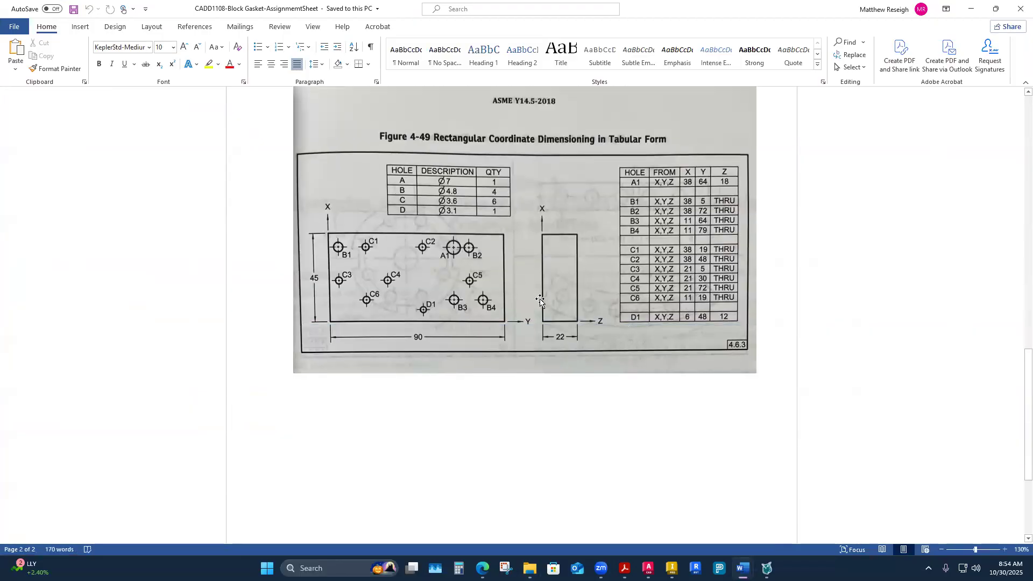
scroll(591, 369, up, 8)
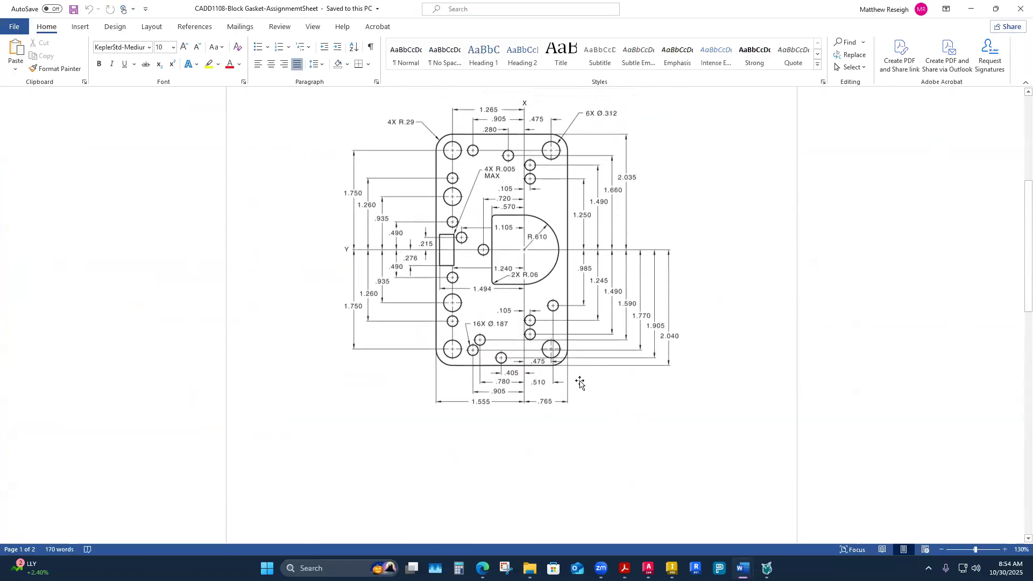
scroll(580, 383, up, 3)
scroll(578, 383, down, 1)
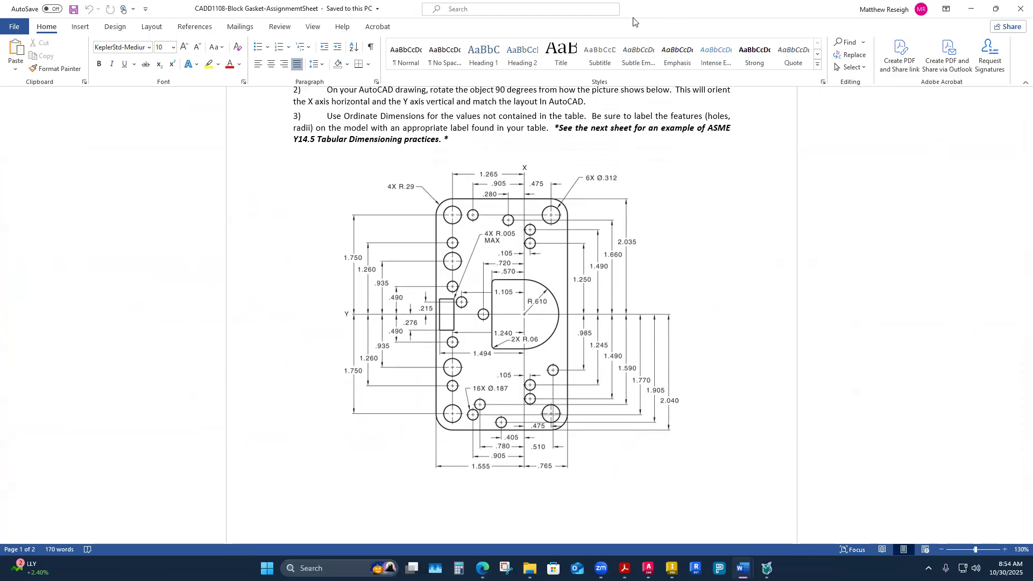
Step: Move the assignment sheet window off this screen and view the completed drawing on the Block Gasket assignment page
drag(634, 10, 1032, 11)
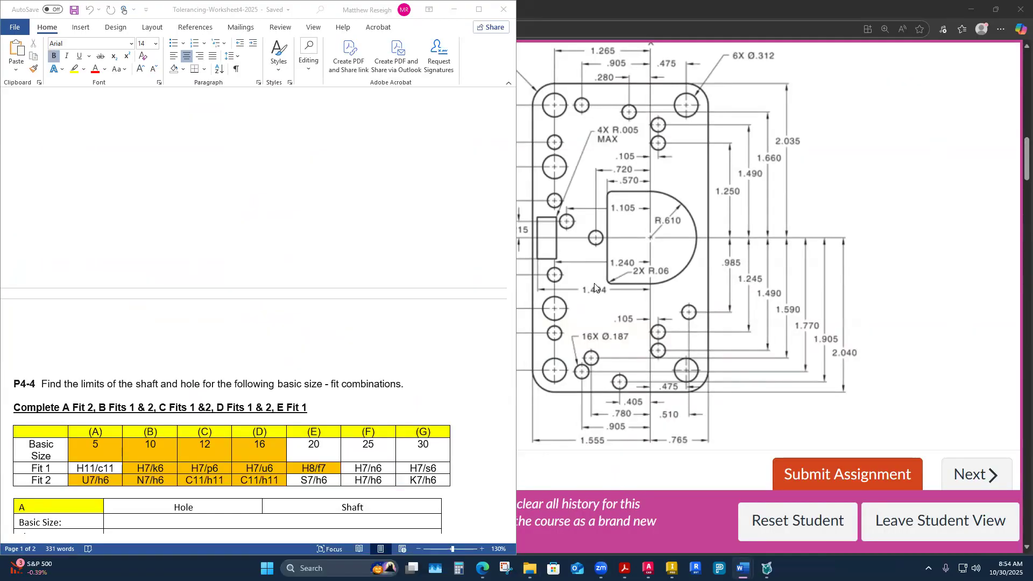
click(777, 424)
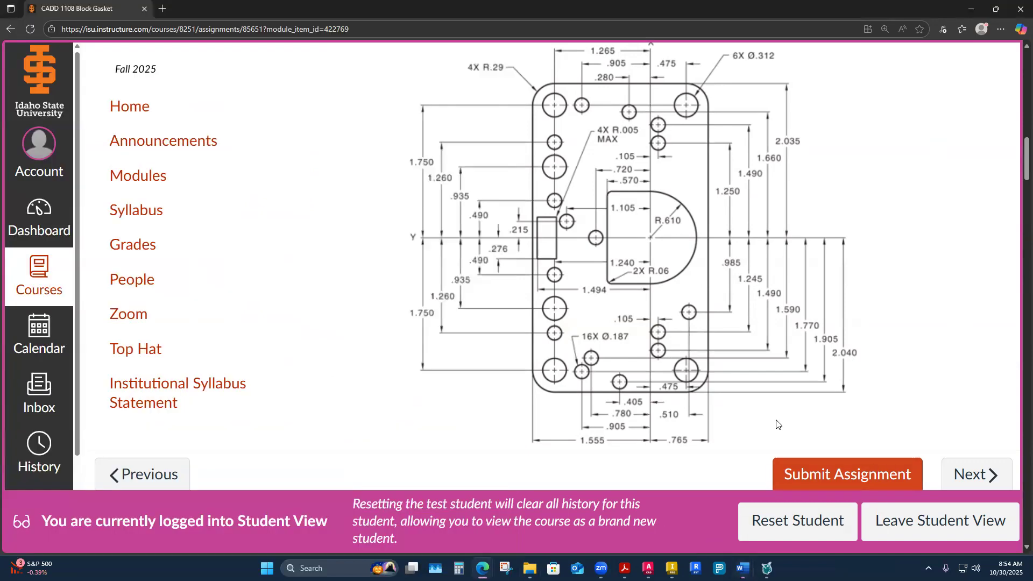
scroll(693, 355, down, 15)
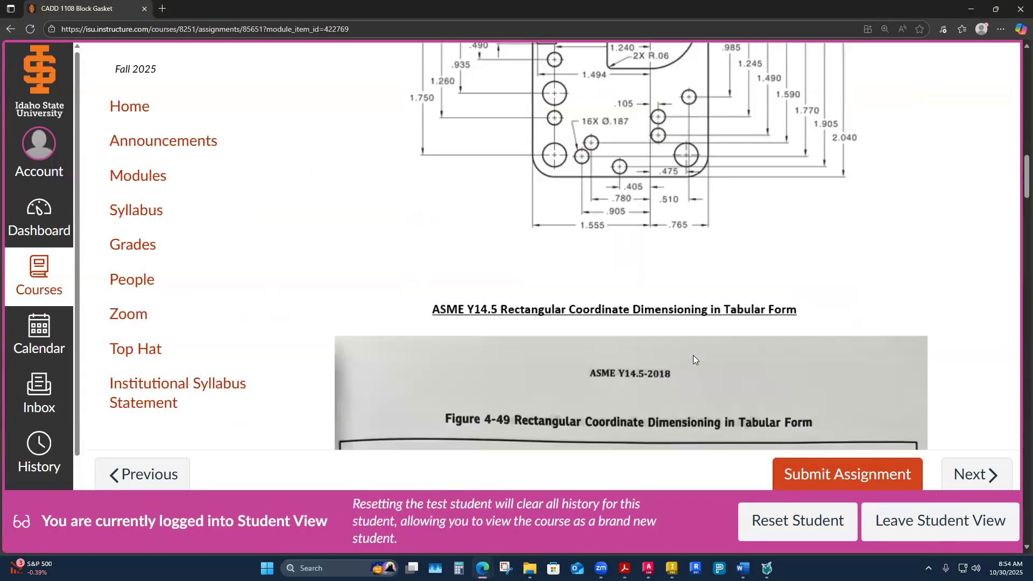
scroll(693, 359, down, 4)
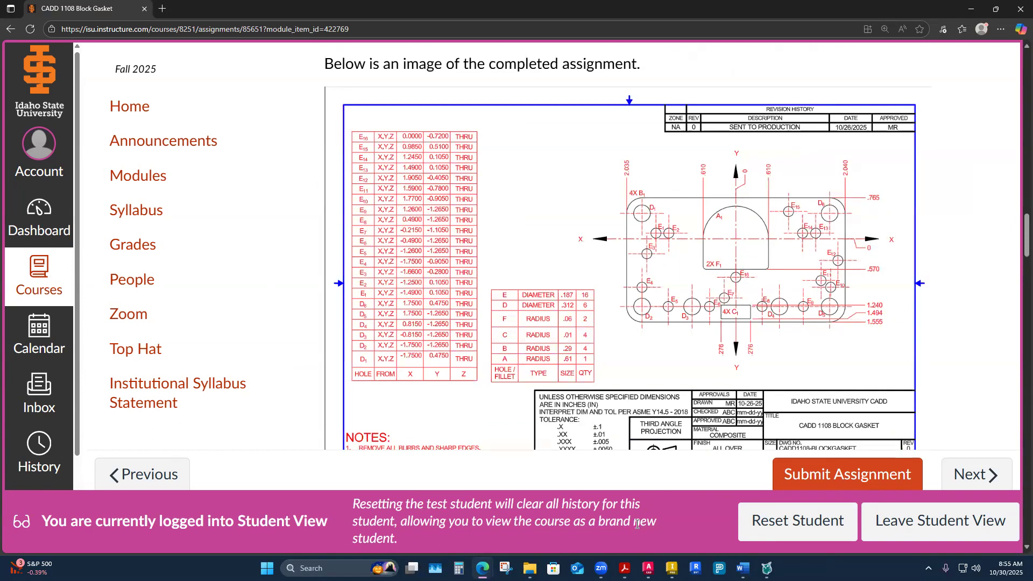
Step: Switch to Drawing2 in AutoCAD and display its model space with the origin near the middle of the view
click(648, 567)
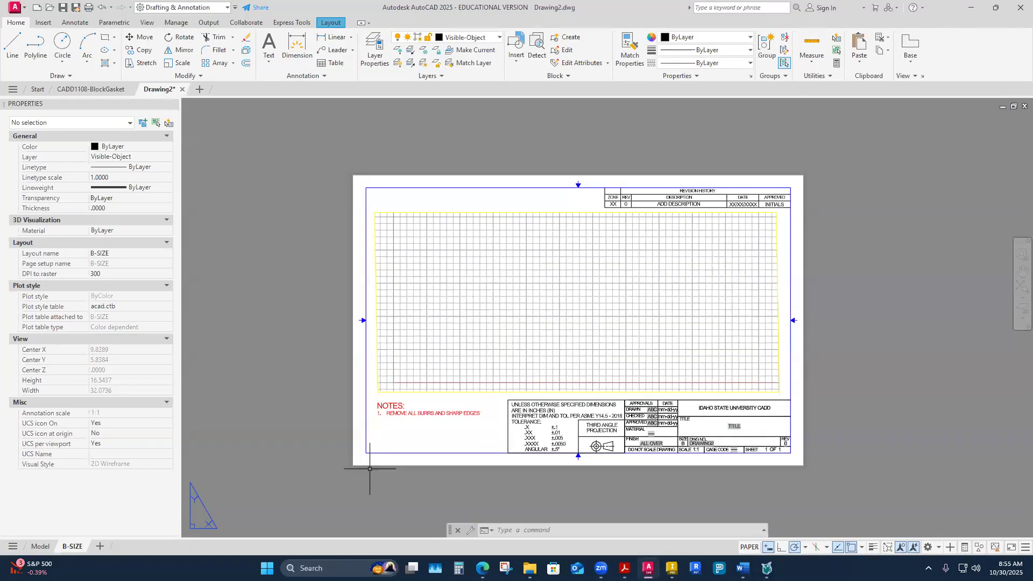
click(41, 546)
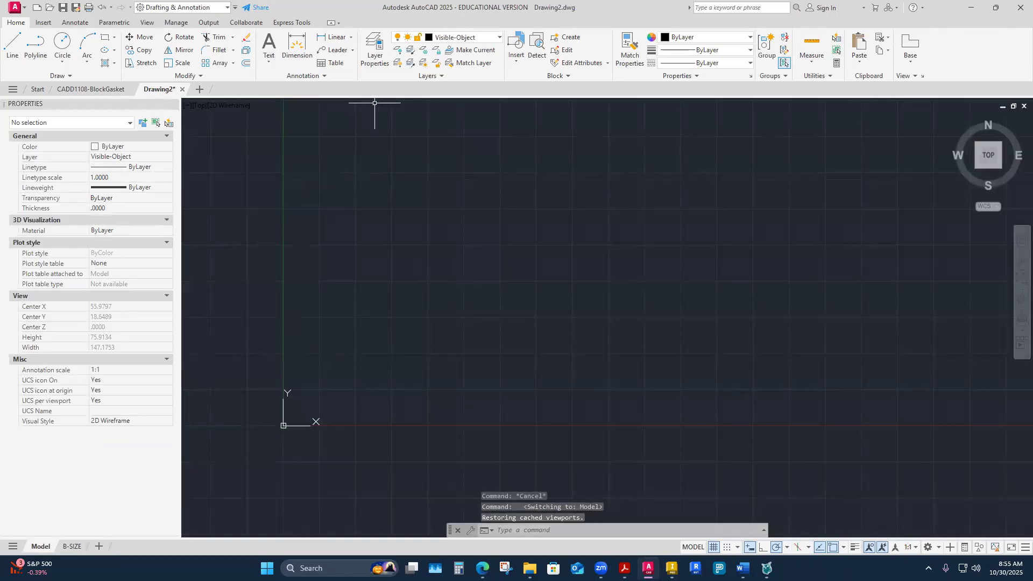
middle_drag(374, 374, 515, 296)
middle_drag(314, 332, 379, 342)
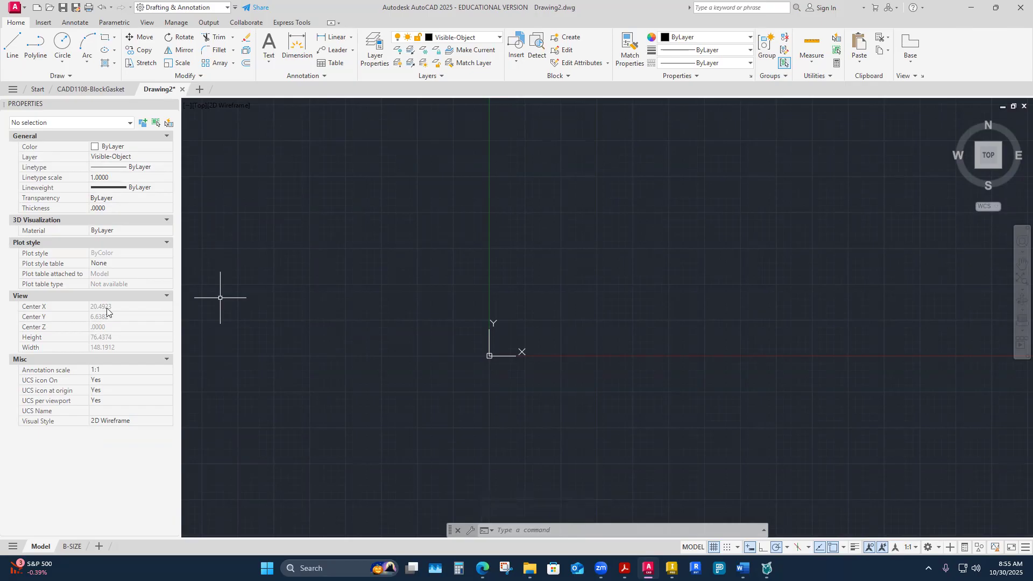
Step: Compare the completed drawing on the Block Gasket assignment page in Edge with the dimensioned sketch in the Word assignment sheet
click(482, 568)
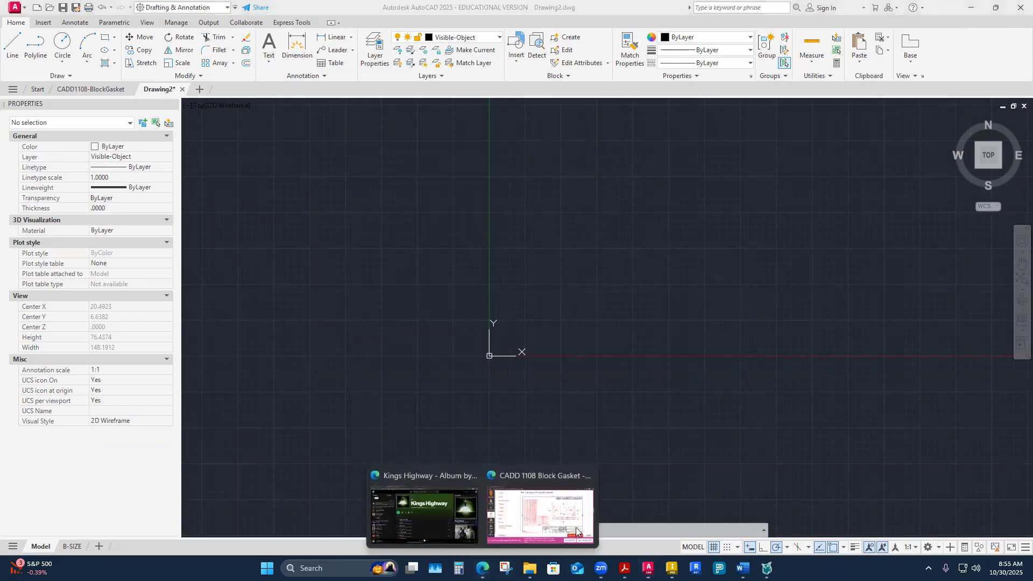
click(577, 531)
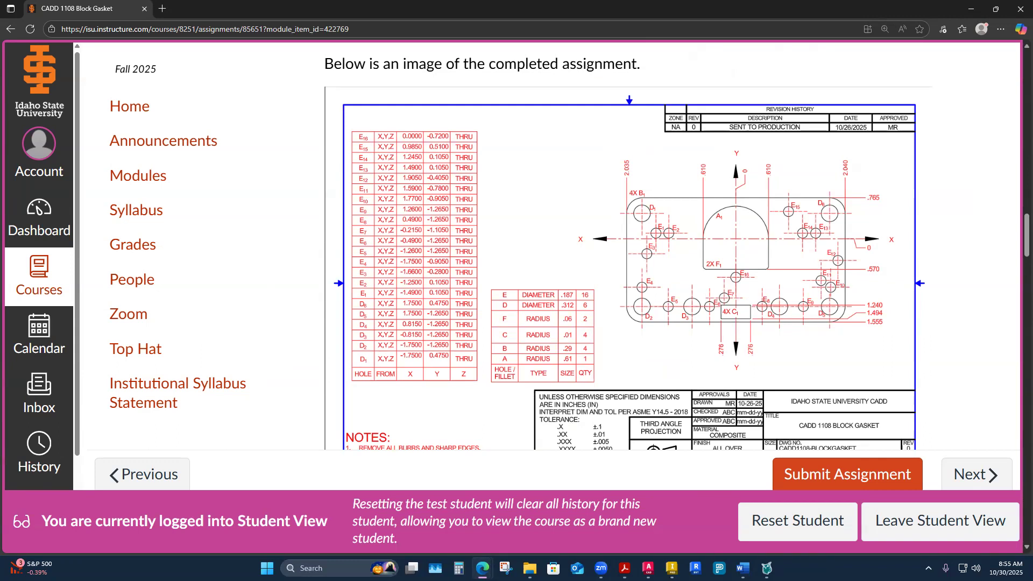
key(alt+Tab)
click(812, 74)
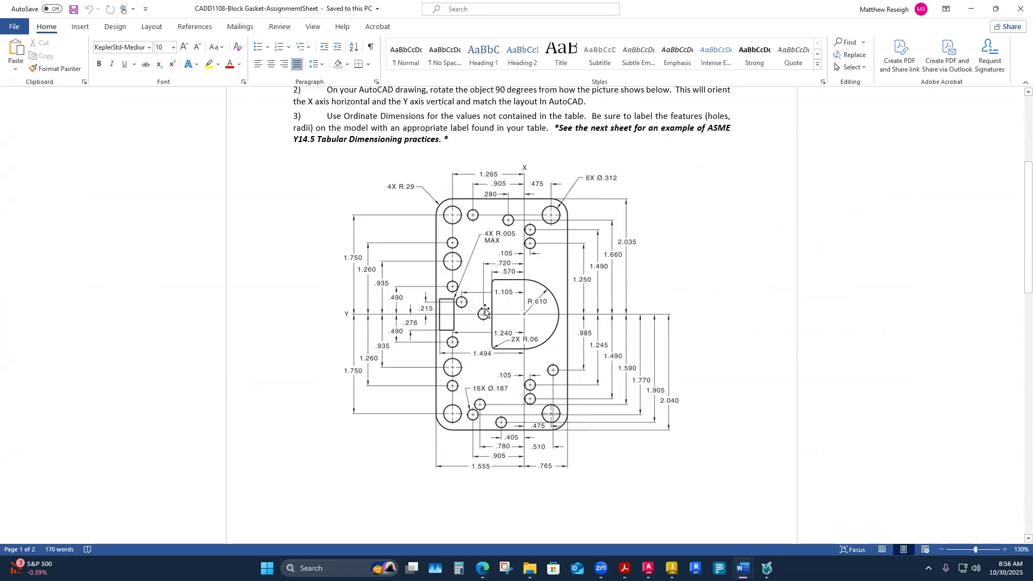
double_click(646, 9)
drag(573, 11, 572, 0)
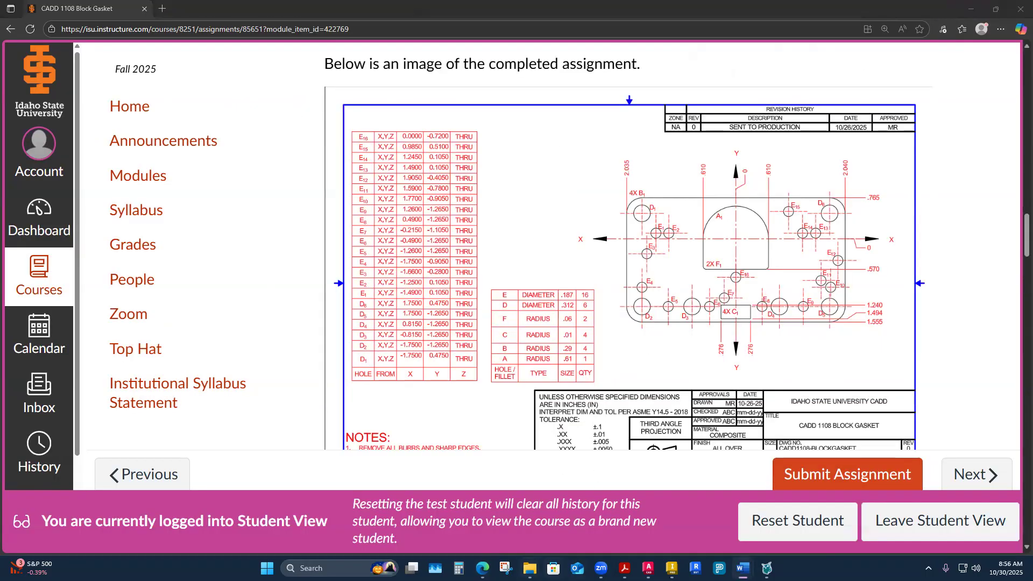
Step: Switch to Drawing2 in AutoCAD and start creating a new dimension style based on ASME Inch 2 Decimal
mouse_move(624, 568)
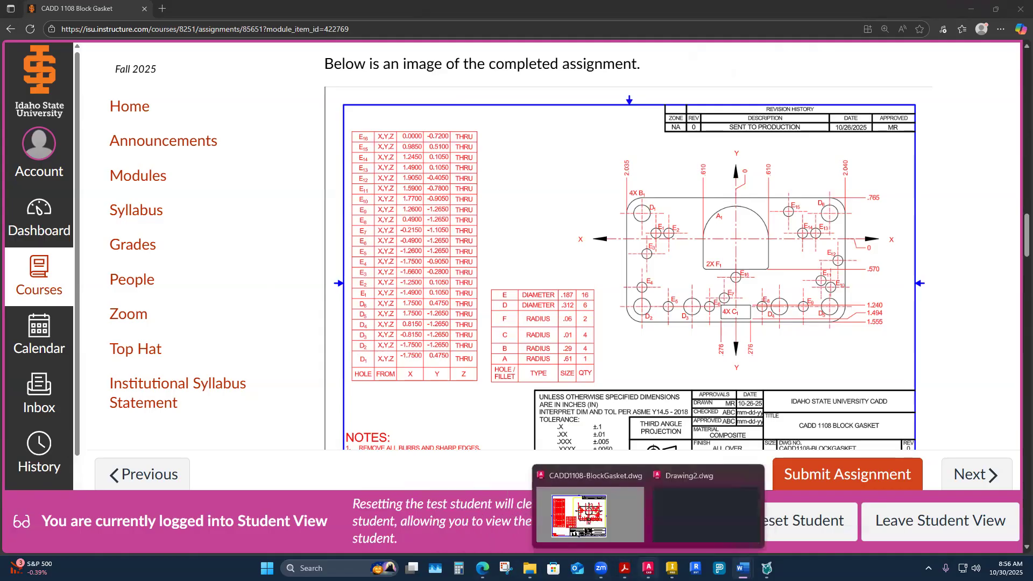
click(705, 514)
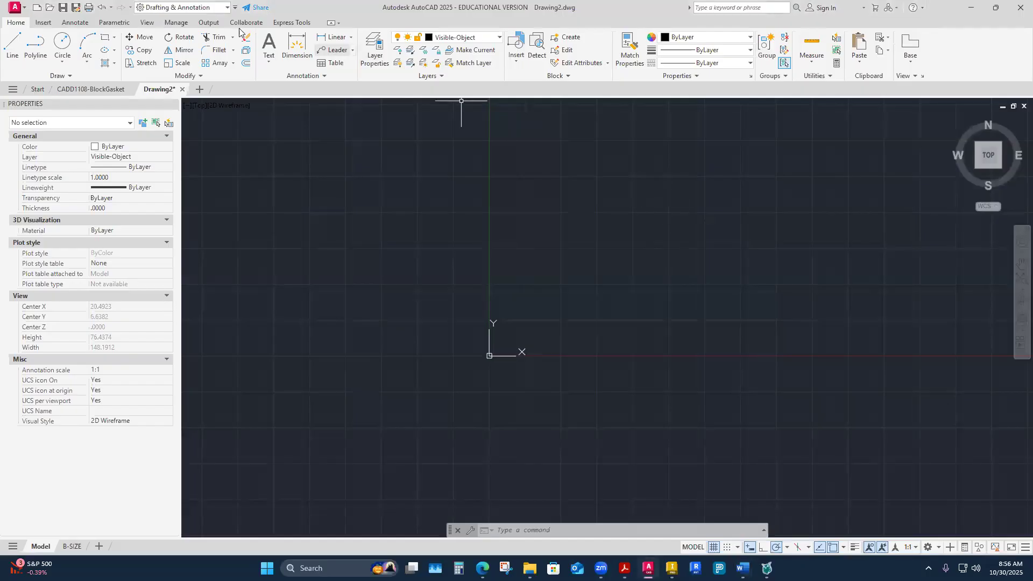
click(75, 24)
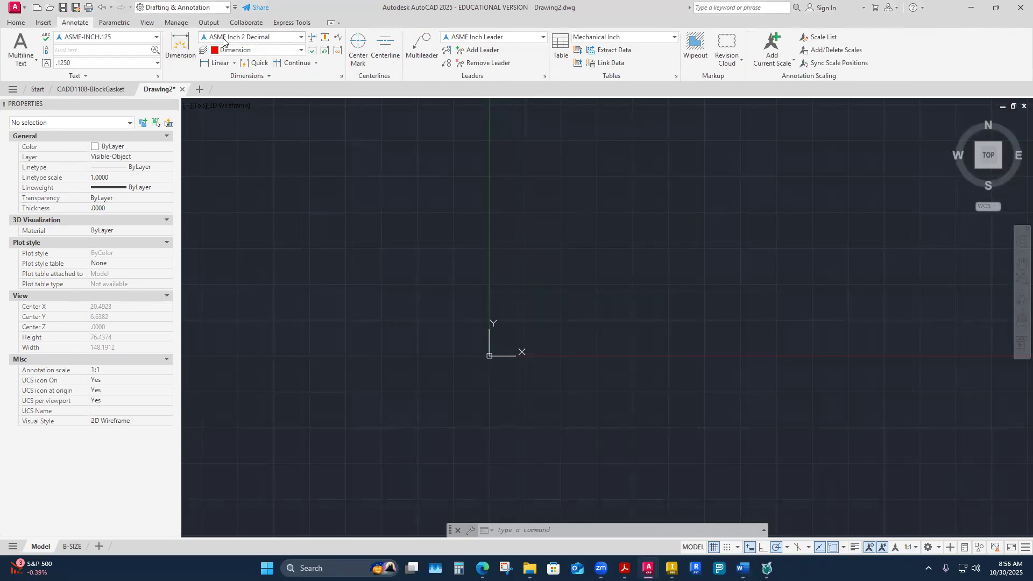
click(341, 77)
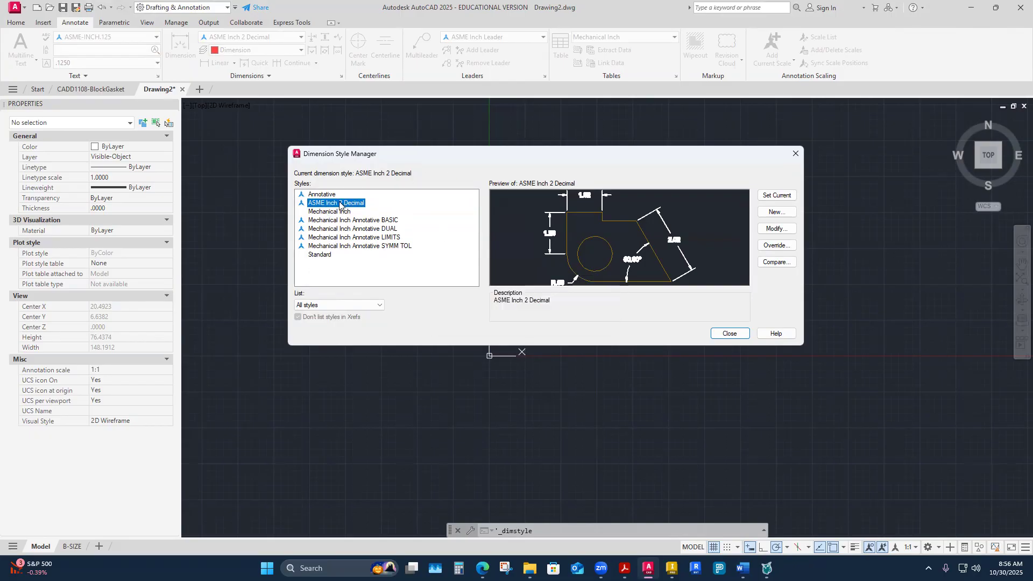
click(325, 195)
click(329, 203)
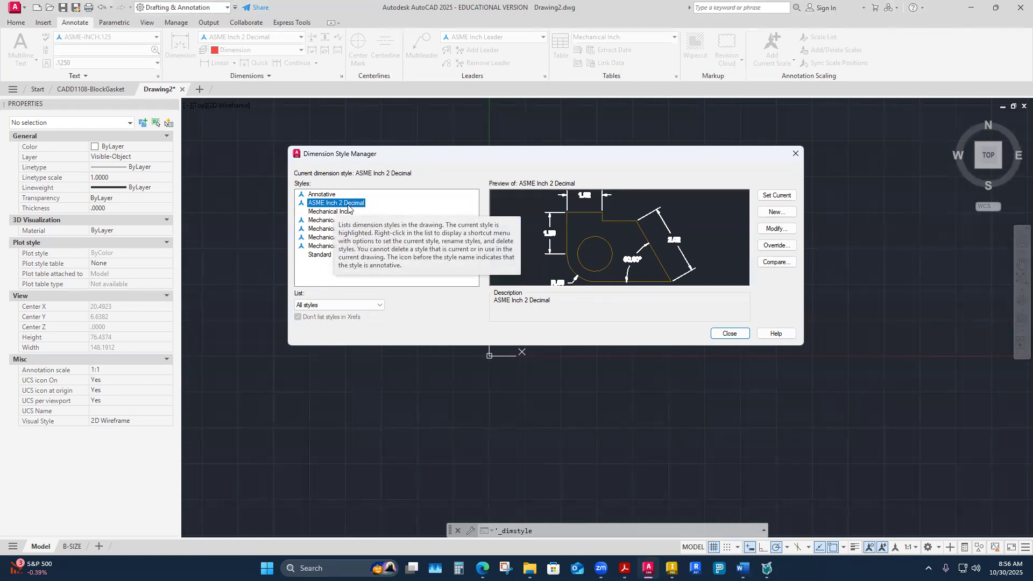
click(780, 213)
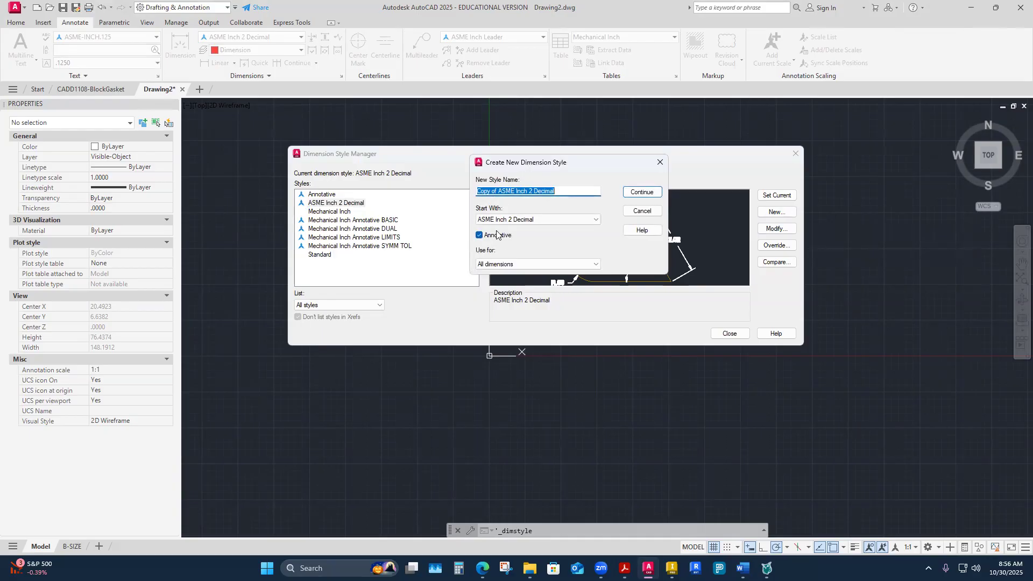
Step: Name the new dimension style ASME Inch 3 Decimal and continue to its settings
click(560, 189)
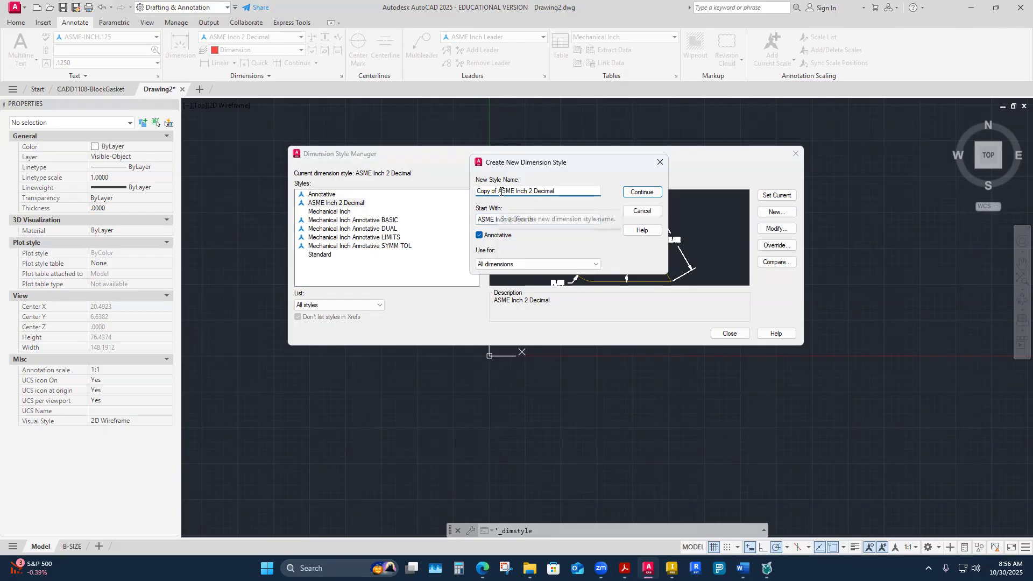
click(499, 192)
key(BackSpace)
key(BackSpace)
key(BackSpace)
key(BackSpace)
key(BackSpace)
key(BackSpace)
key(BackSpace)
key(BackSpace)
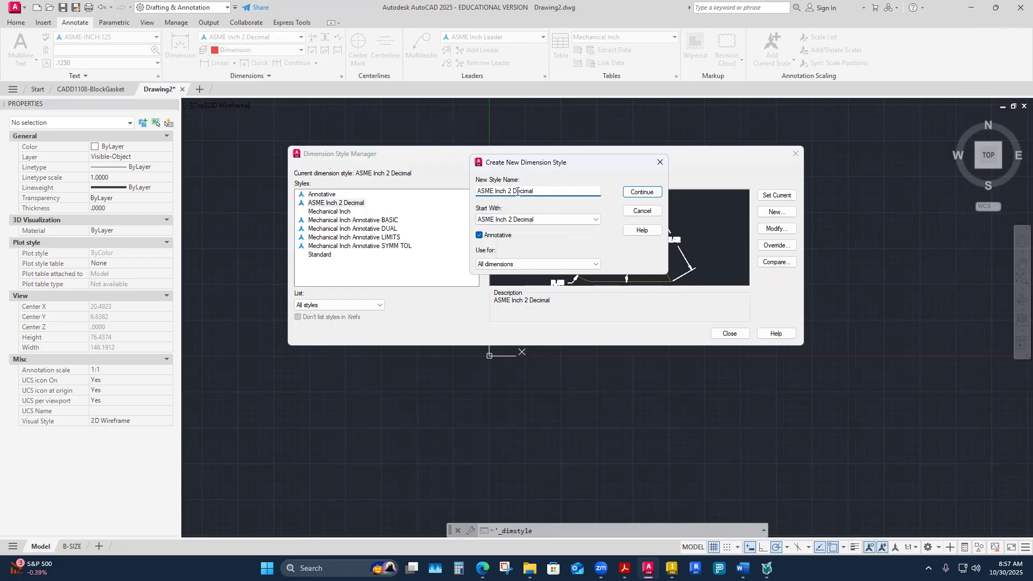
click(511, 192)
key(BackSpace)
text(3)
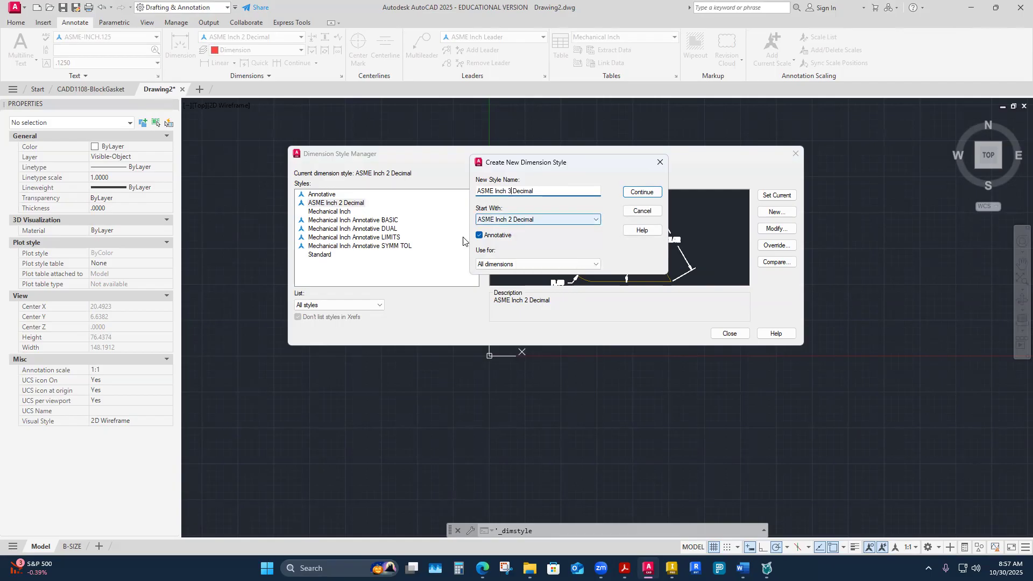
click(643, 192)
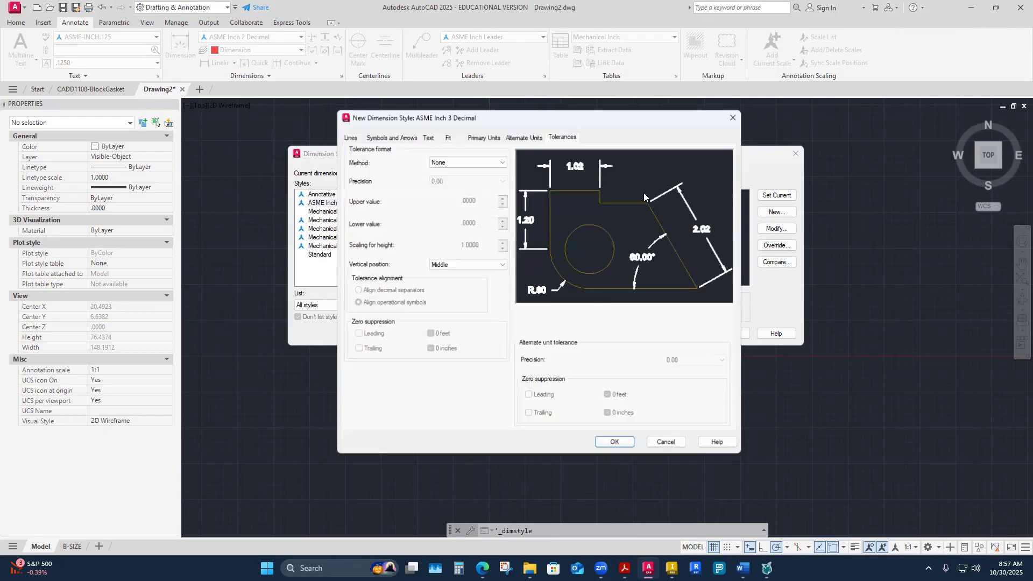
Step: Review the new style's line, arrow, text and fit settings, set its linear dimension precision to 0.000 and save the style
click(351, 138)
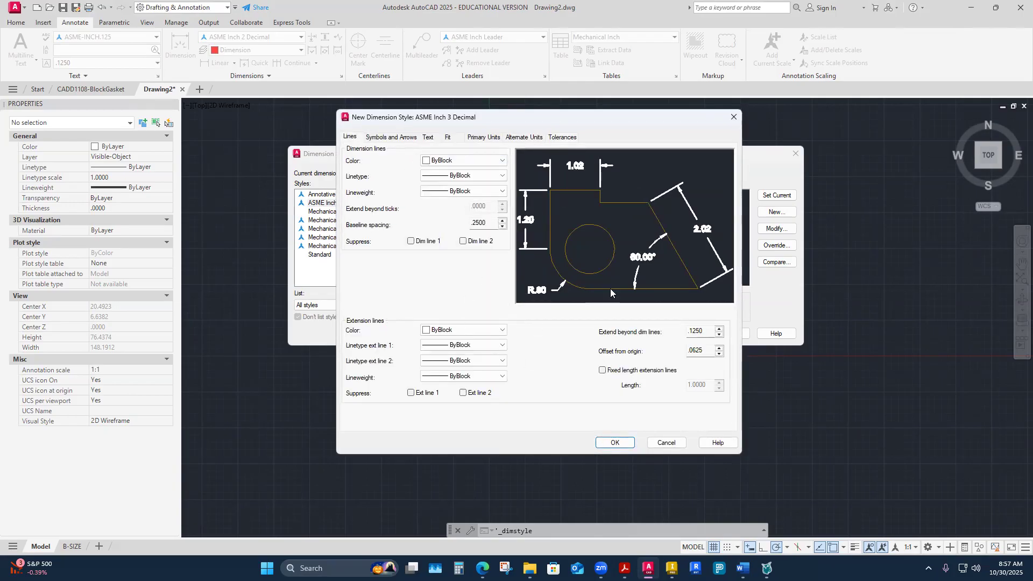
click(380, 138)
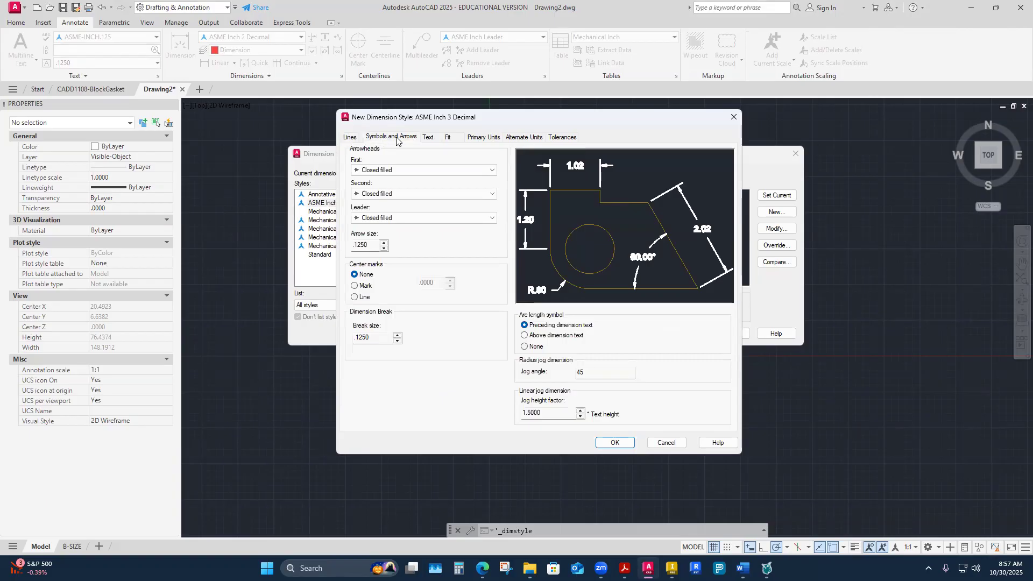
click(426, 138)
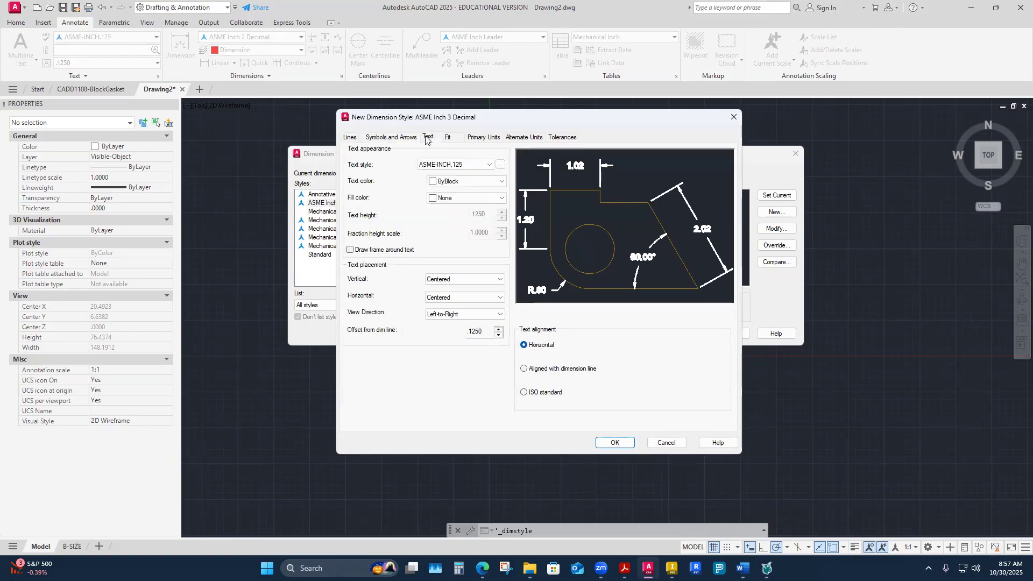
click(454, 140)
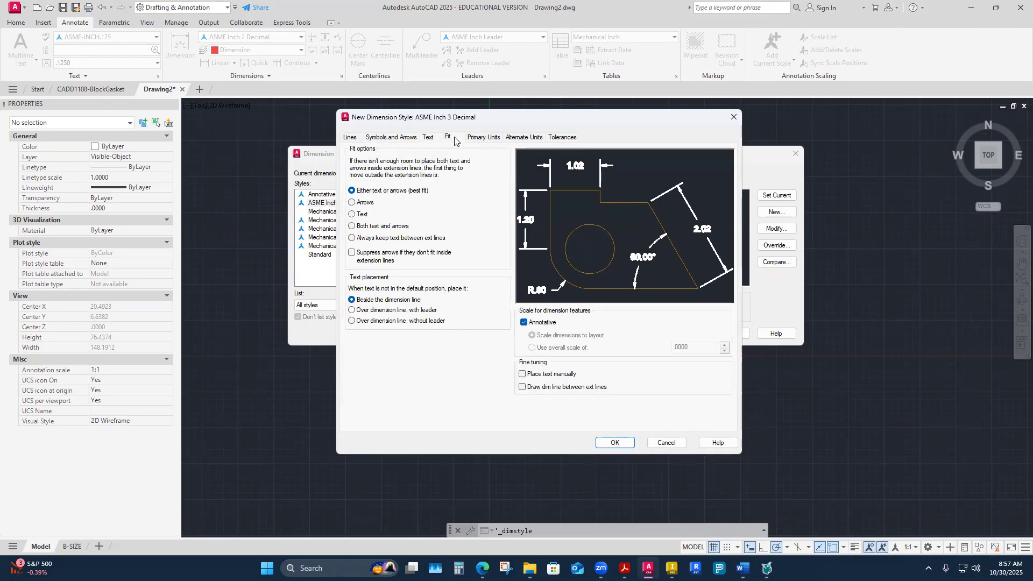
click(490, 138)
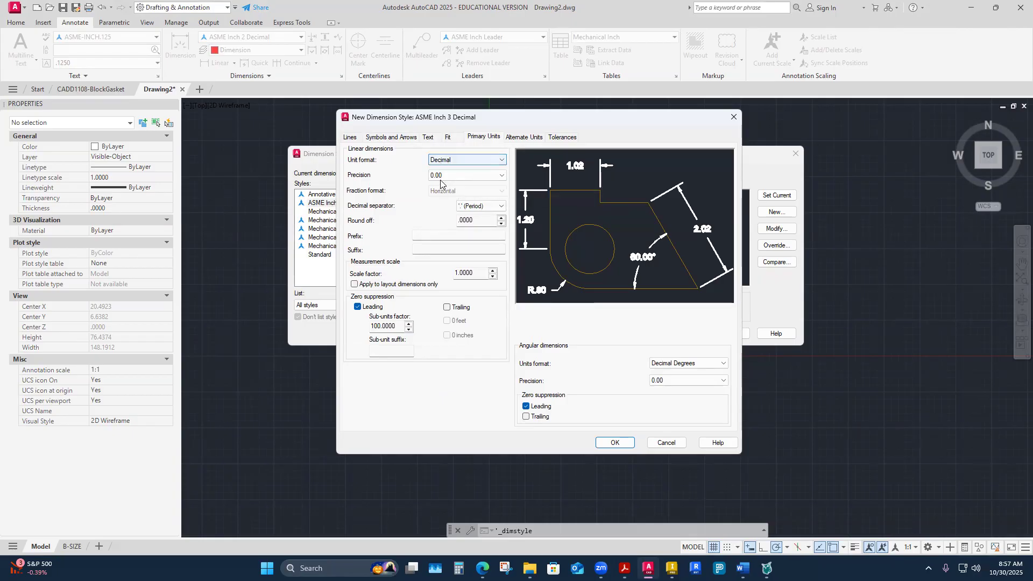
click(501, 176)
click(440, 210)
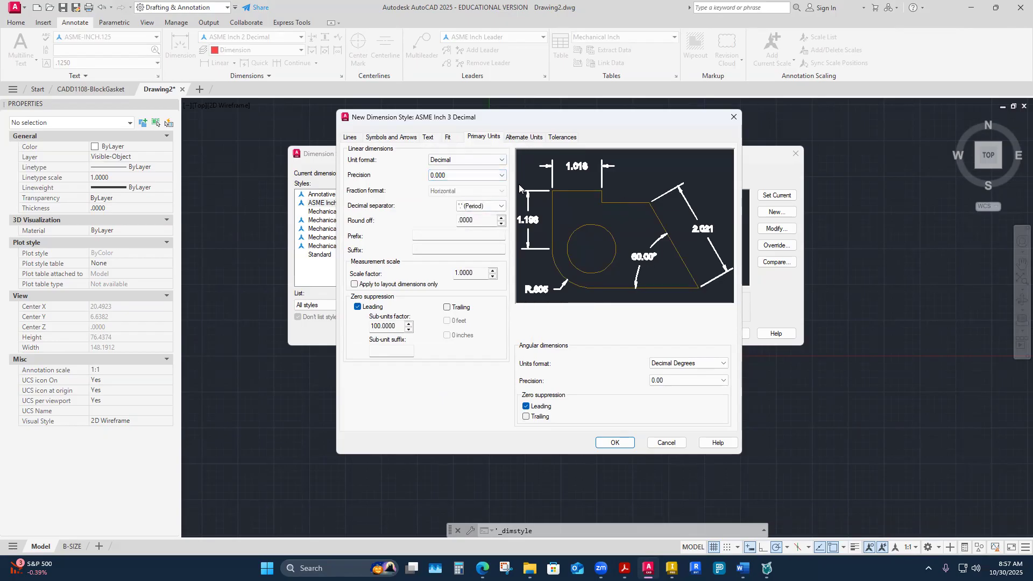
click(614, 443)
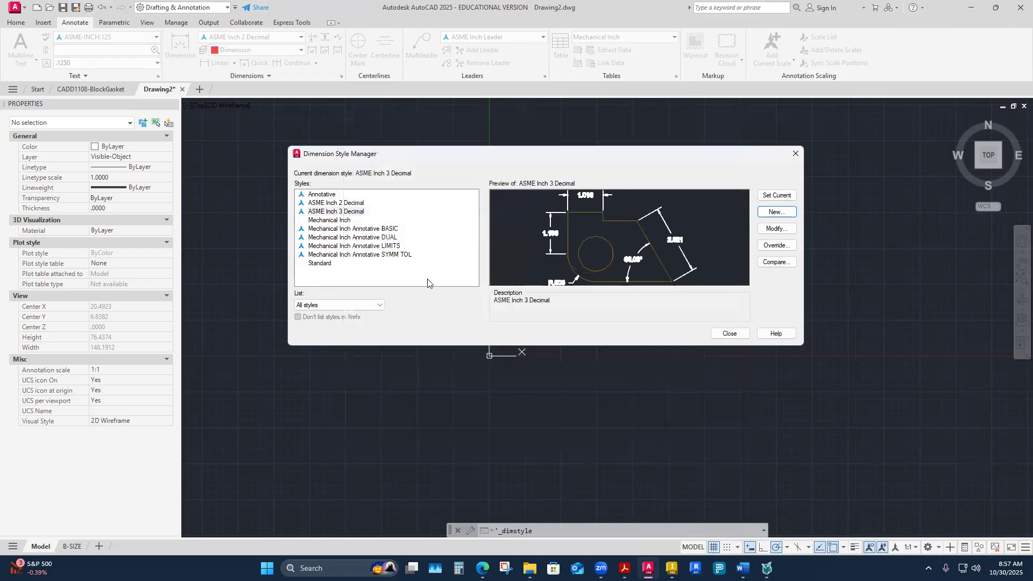
Step: Check the sketch's dimensions in the Word assignment sheet and return to the Dimension Style Manager in AutoCAD's Drawing2
click(351, 213)
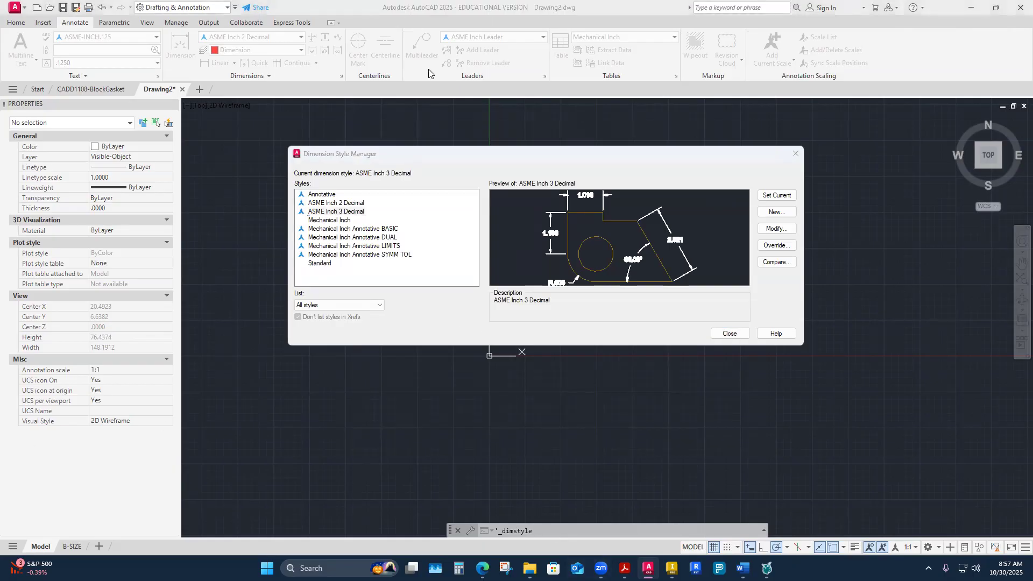
key(alt+Tab)
click(902, 51)
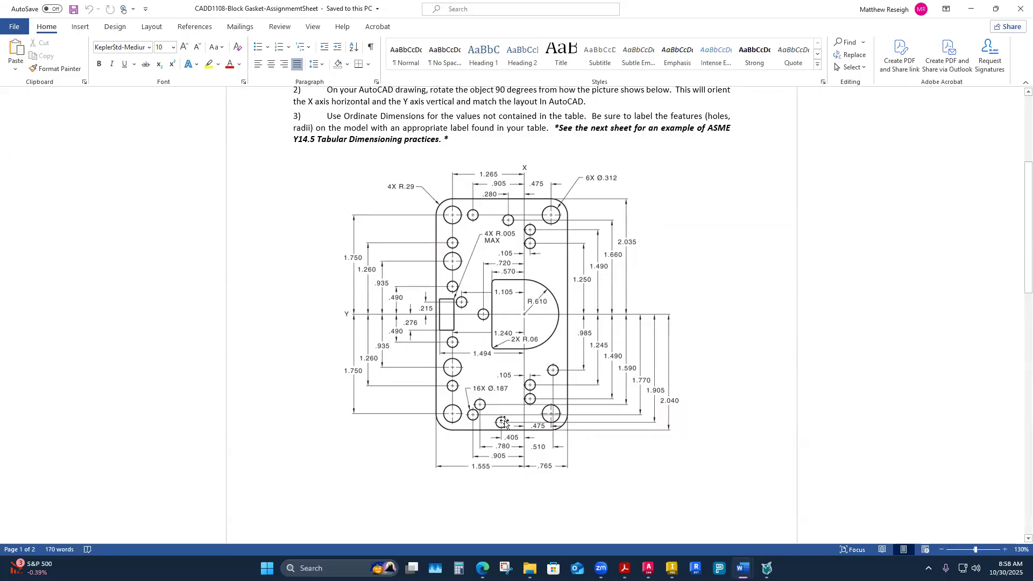
mouse_move(648, 568)
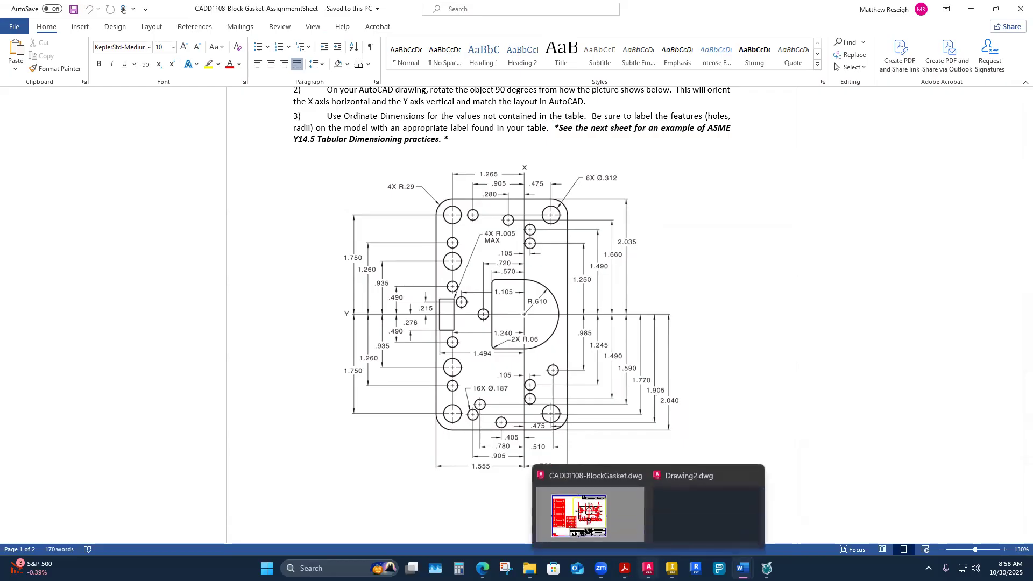
click(707, 513)
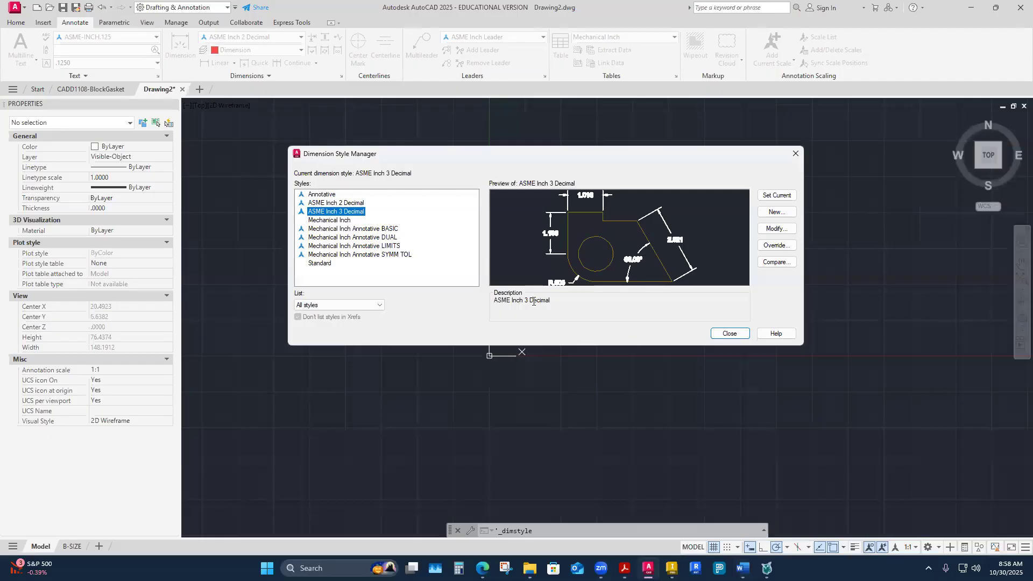
click(782, 232)
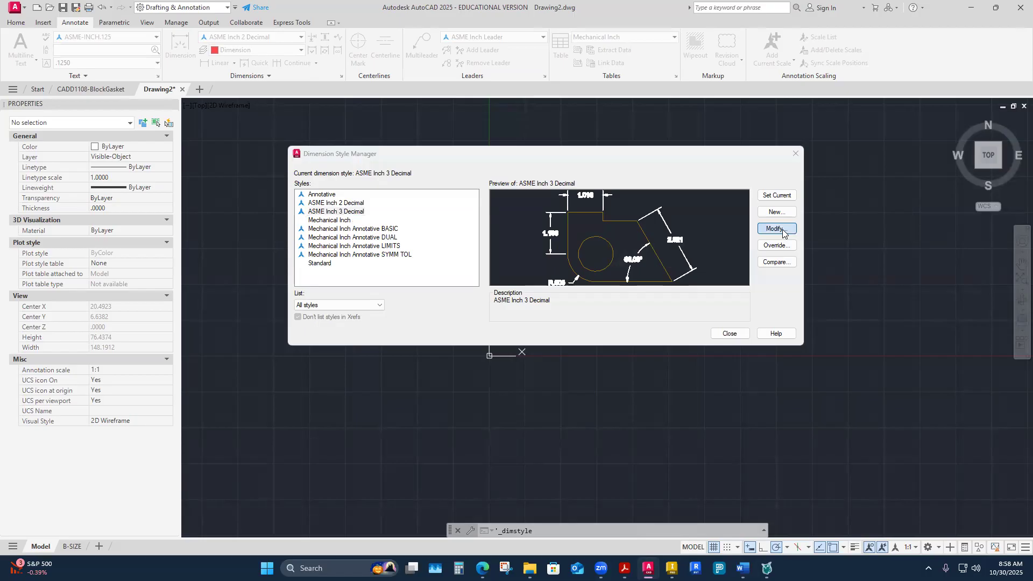
click(405, 134)
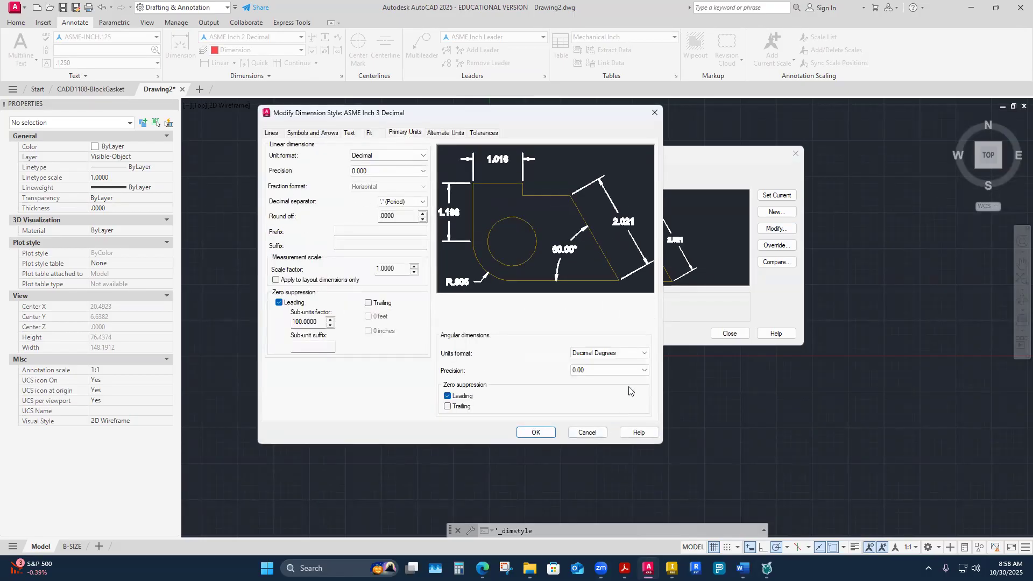
click(643, 370)
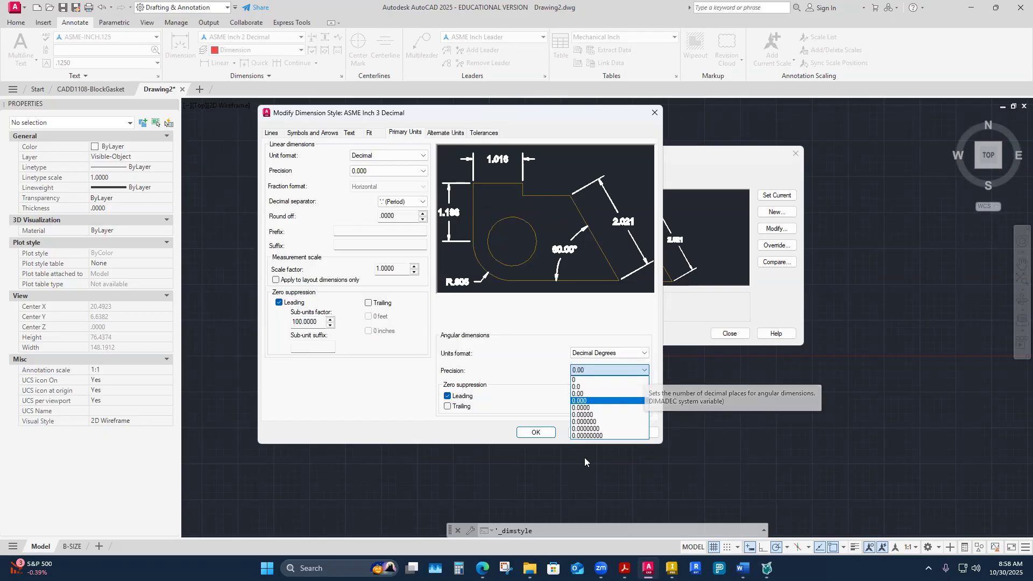
click(542, 494)
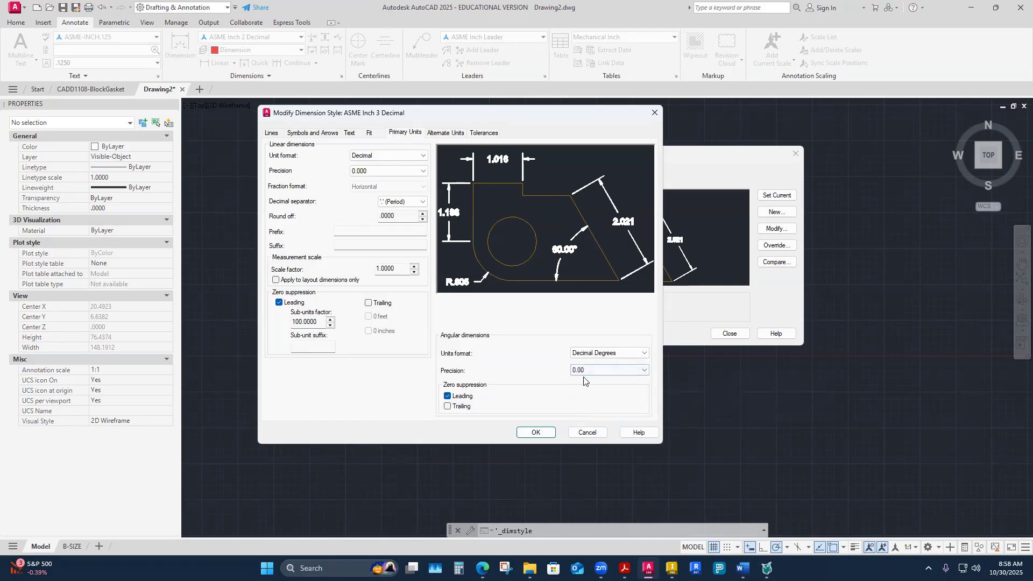
click(587, 432)
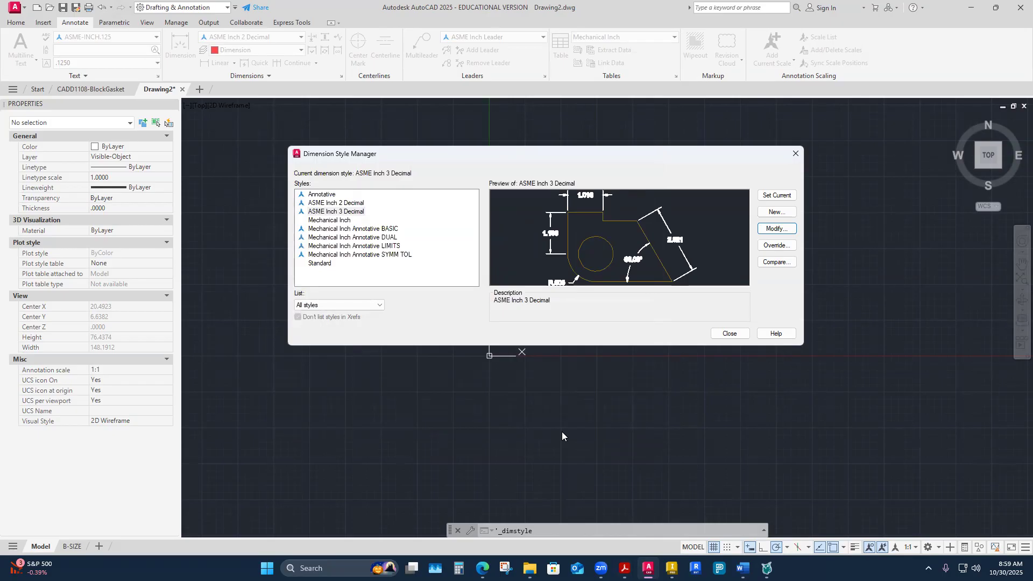
Step: Make ASME Inch 3 Decimal the current dimension style and close the Dimension Style Manager
click(359, 211)
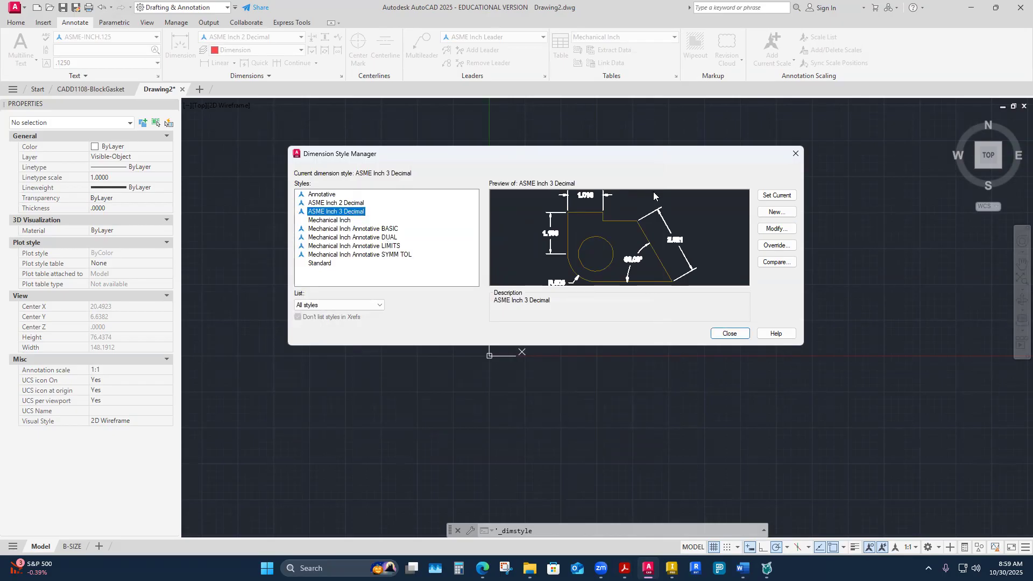
click(776, 195)
click(731, 333)
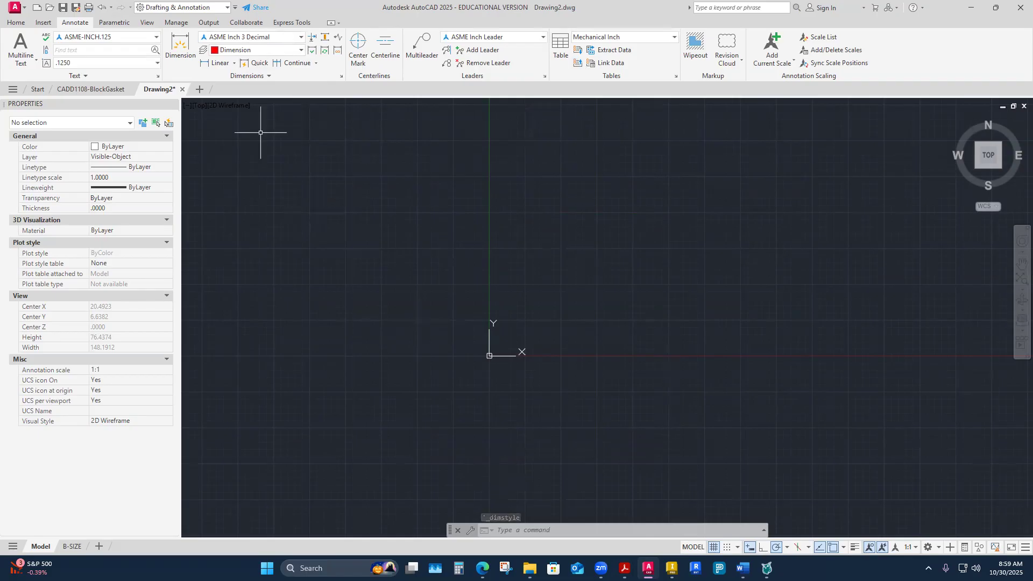
Step: Check the central cutout's radius and origin in the Word assignment sketch and return to Drawing2 in AutoCAD
click(15, 22)
click(67, 45)
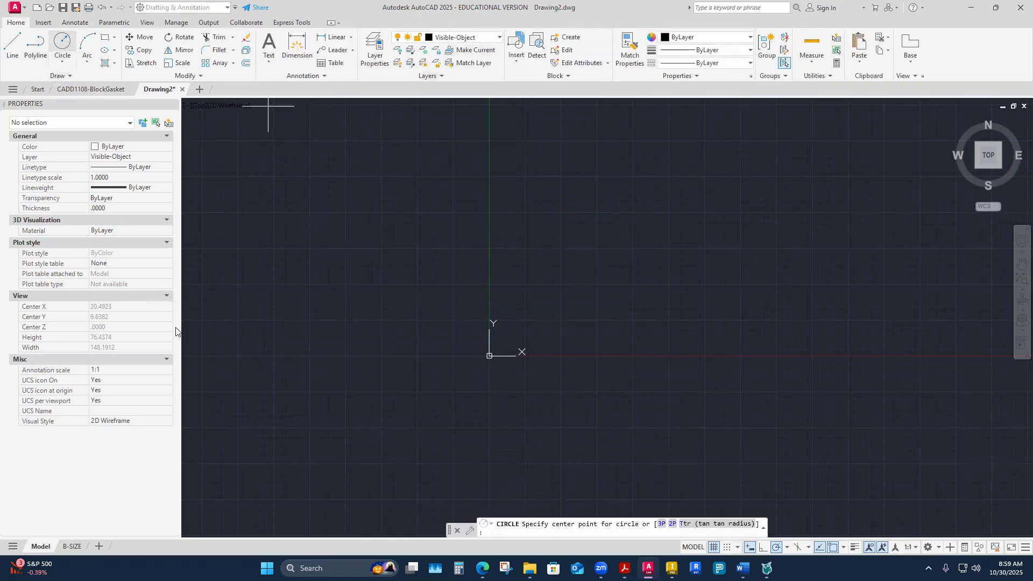
key(alt+Tab)
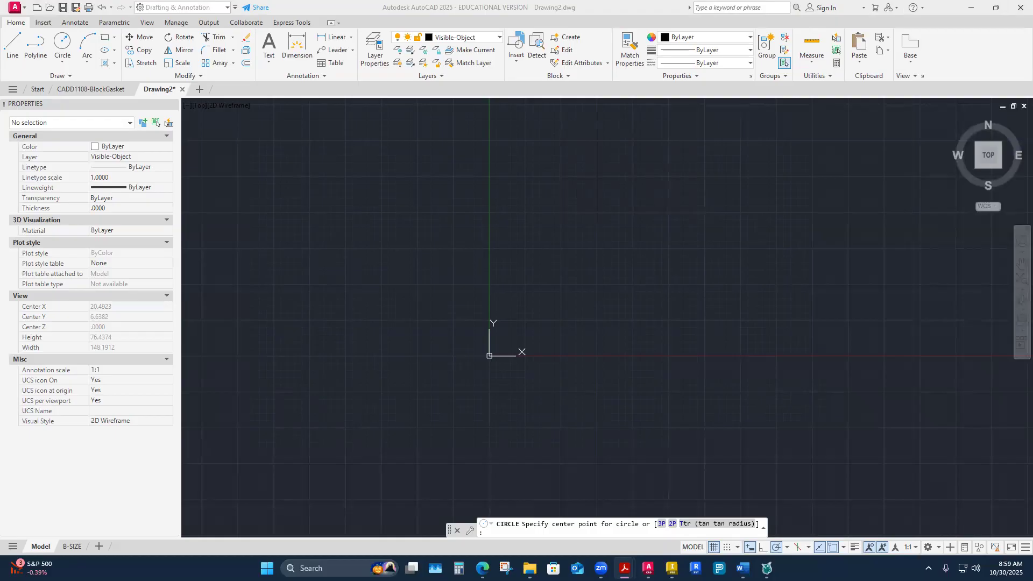
key(alt+Tab)
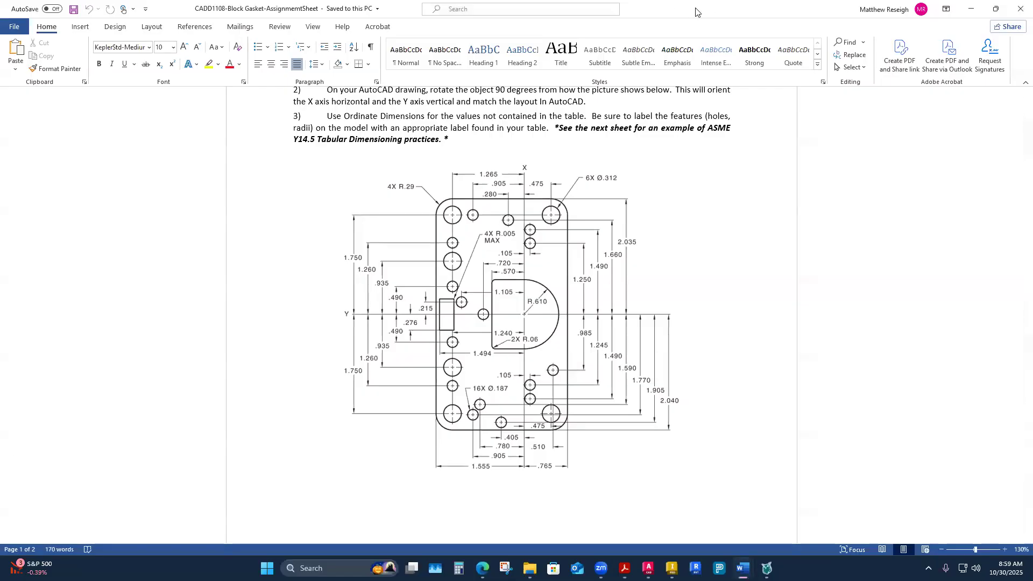
key(alt+Tab)
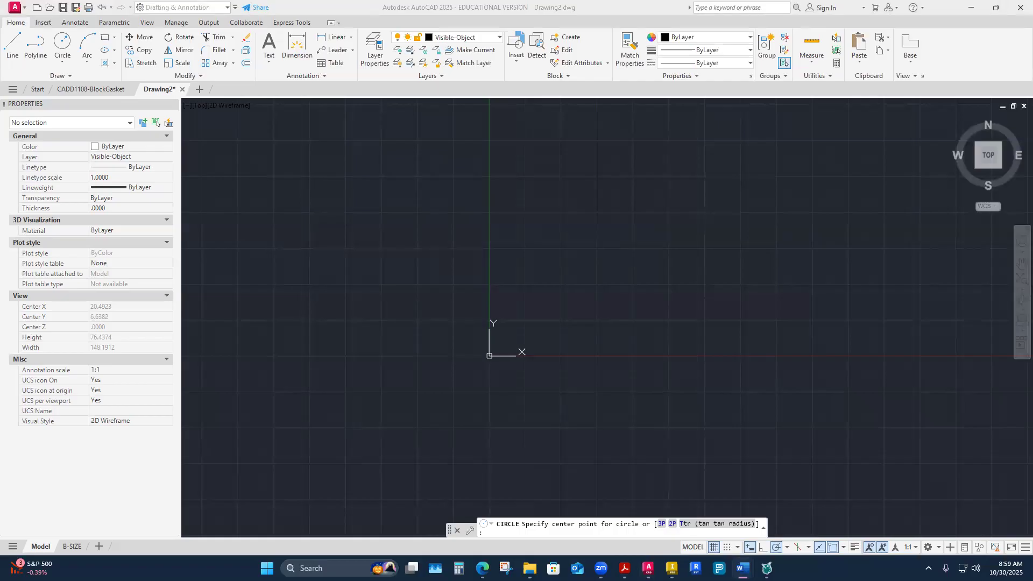
key(alt+Tab)
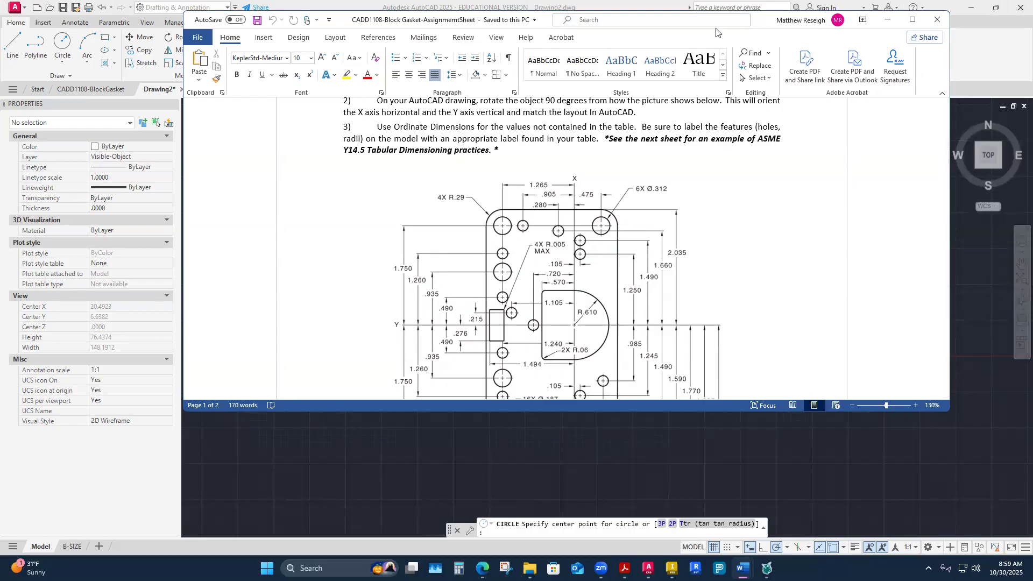
click(886, 20)
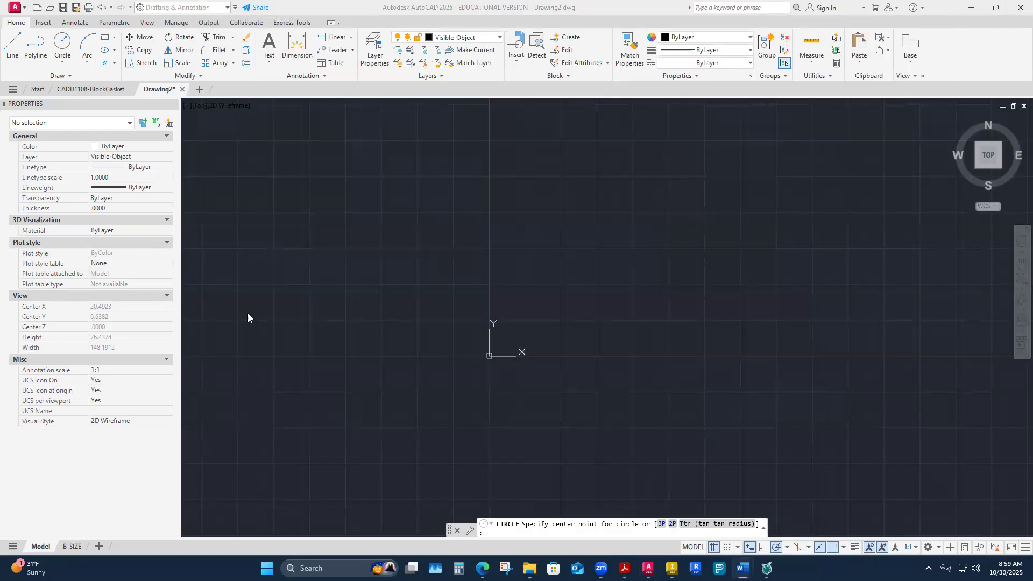
Step: Draw a circle with a radius of .61 centred at the origin 0,0
click(62, 46)
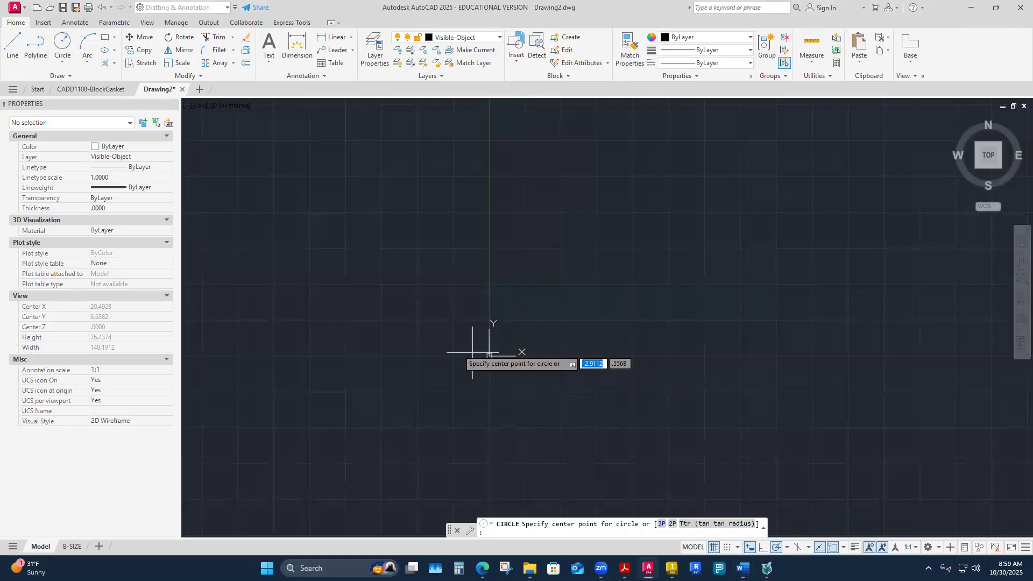
click(63, 44)
text(0)
key(Tab)
text(0)
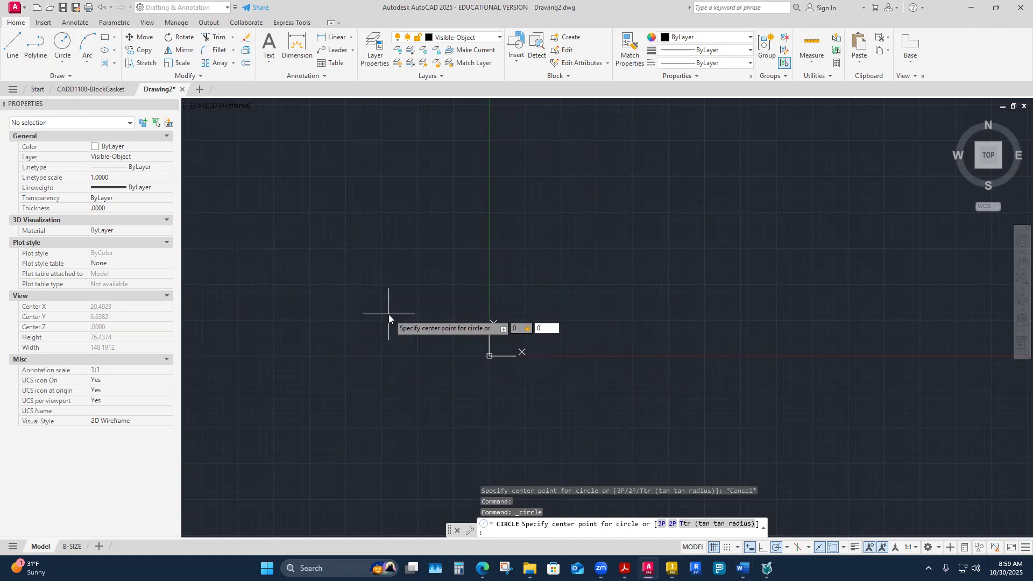
key(Return)
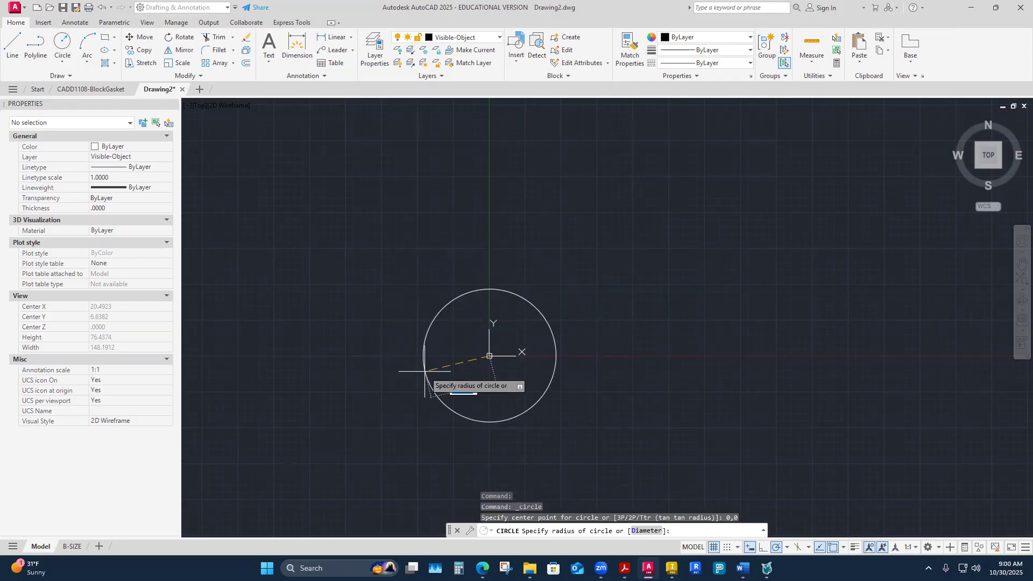
text(.61)
key(Return)
scroll(486, 371, up, 15)
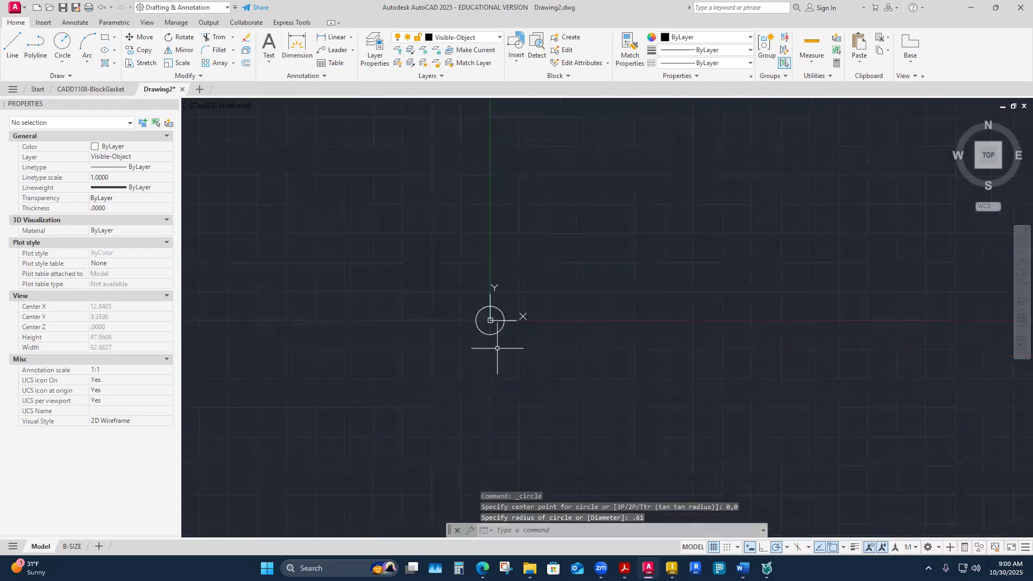
click(404, 268)
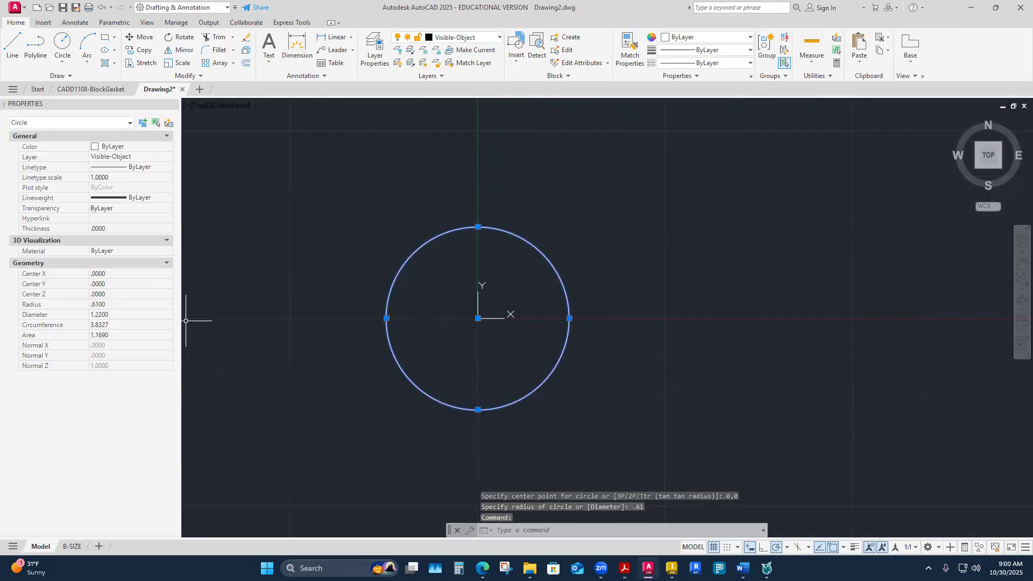
key(Escape)
key(Escape)
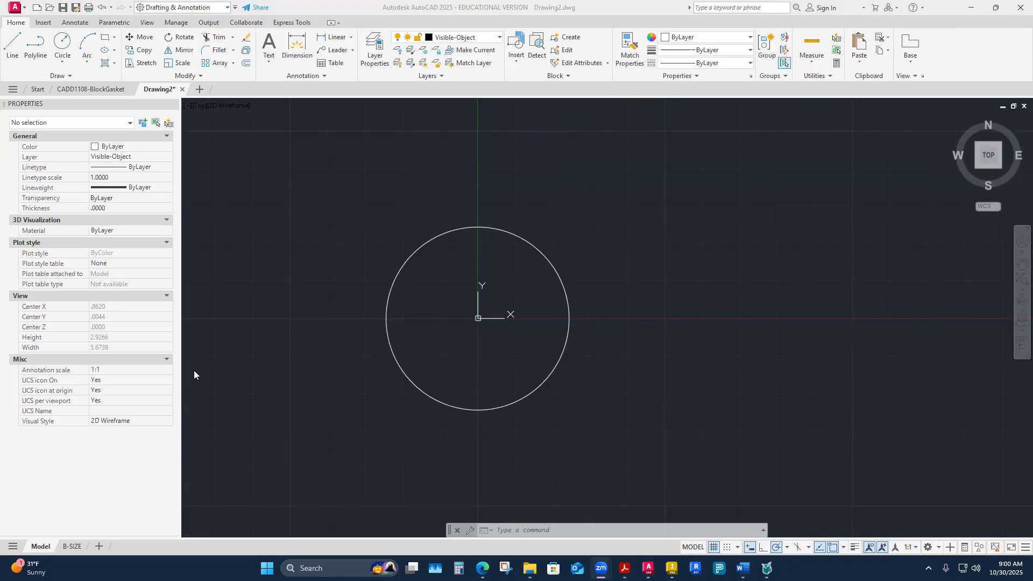
Step: Switch to the Word assignment sheet and examine the gasket's outline distances from the X and Y axes
click(17, 46)
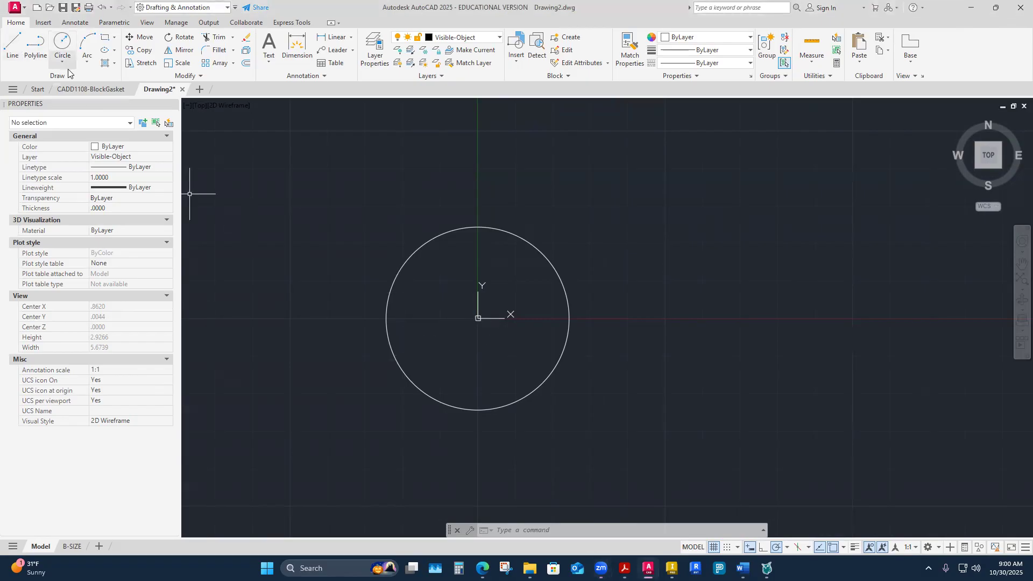
click(9, 47)
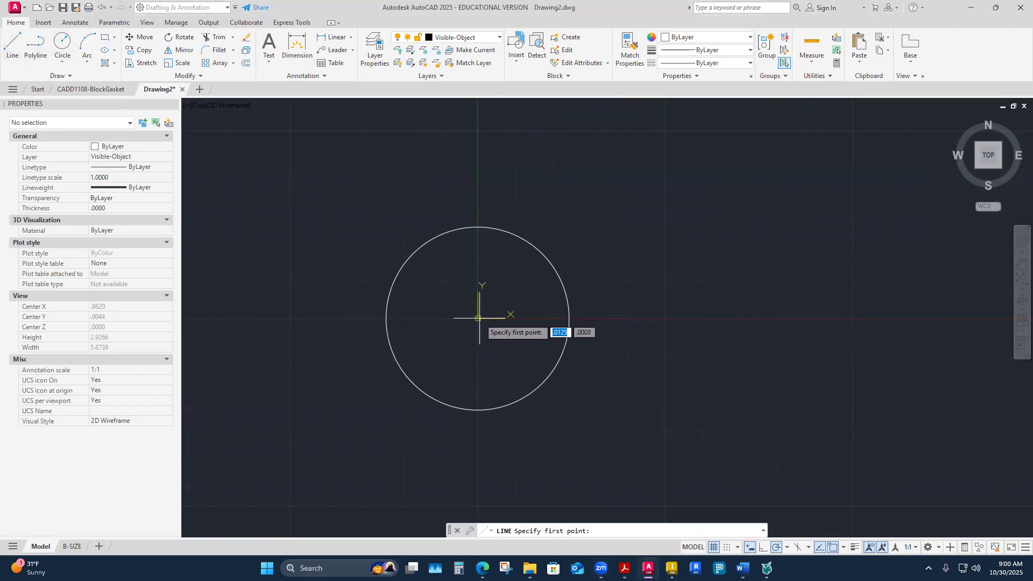
click(24, 47)
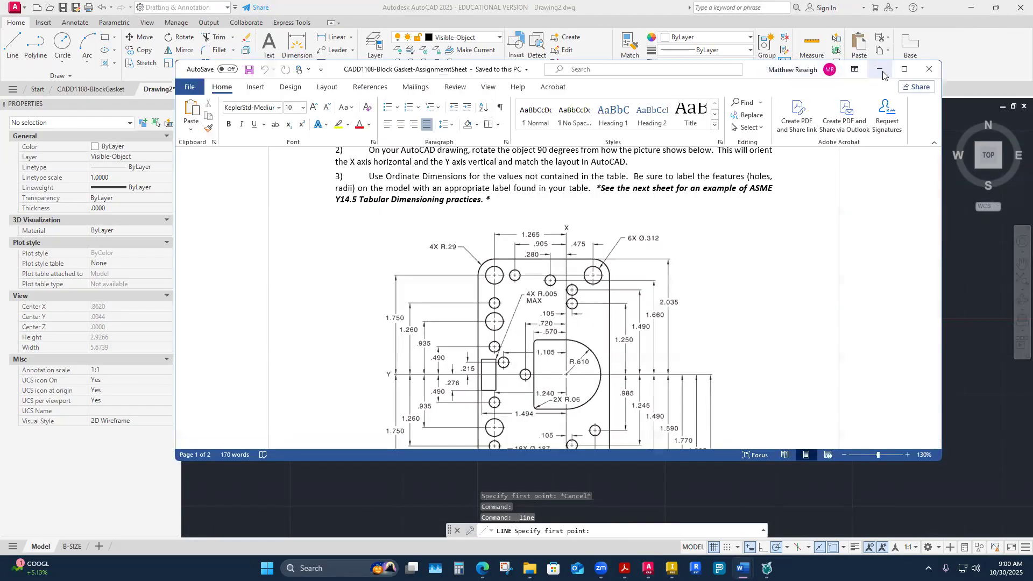
click(906, 68)
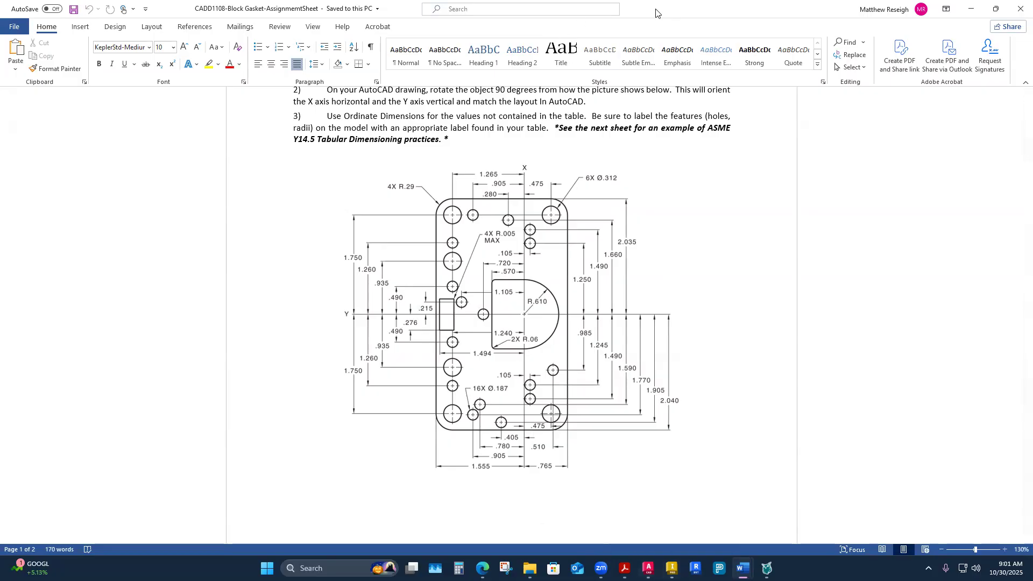
Step: Return to Drawing2 in AutoCAD and make Construction the current layer
key(alt+Tab)
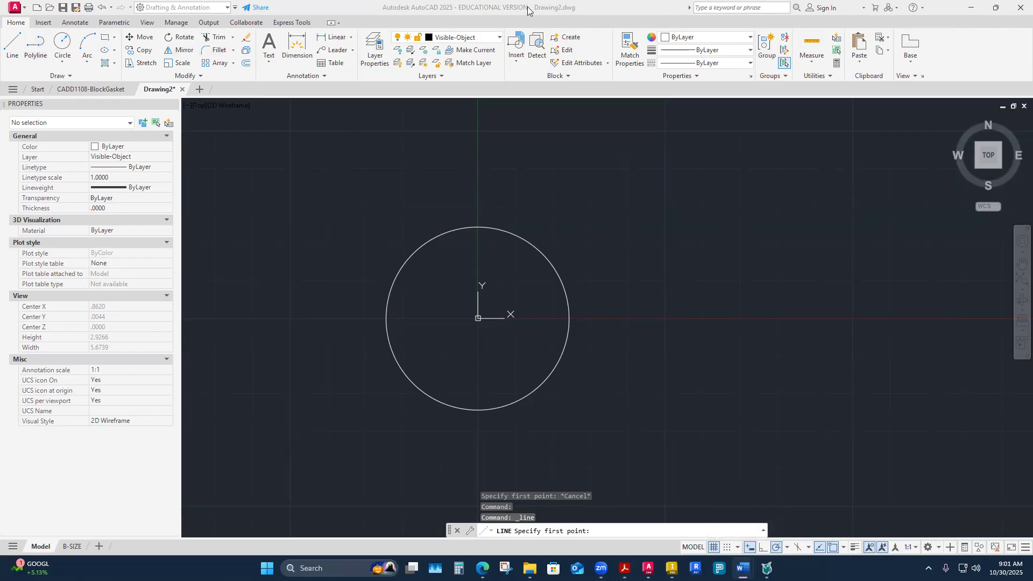
click(499, 38)
click(433, 129)
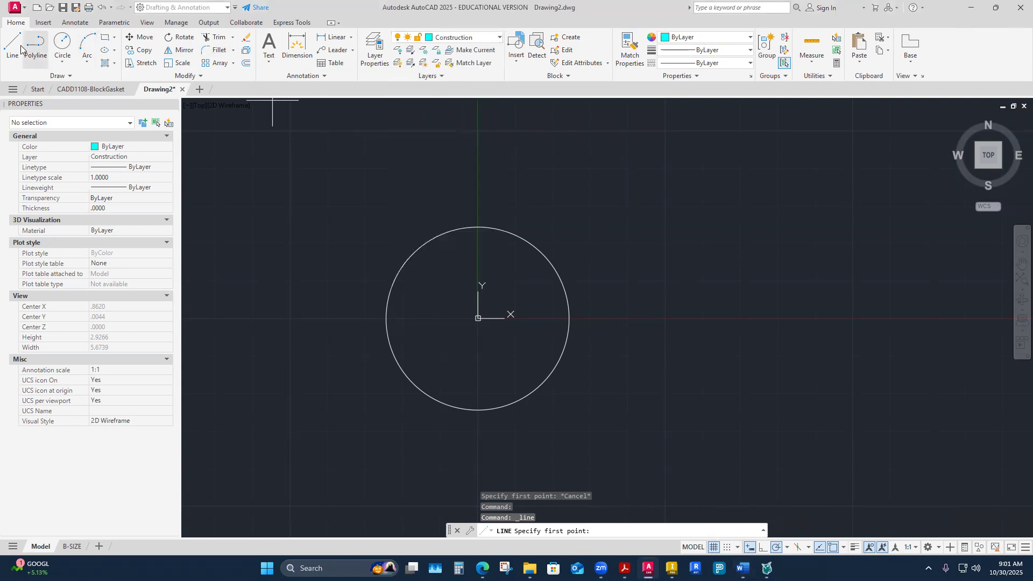
click(478, 318)
click(505, 318)
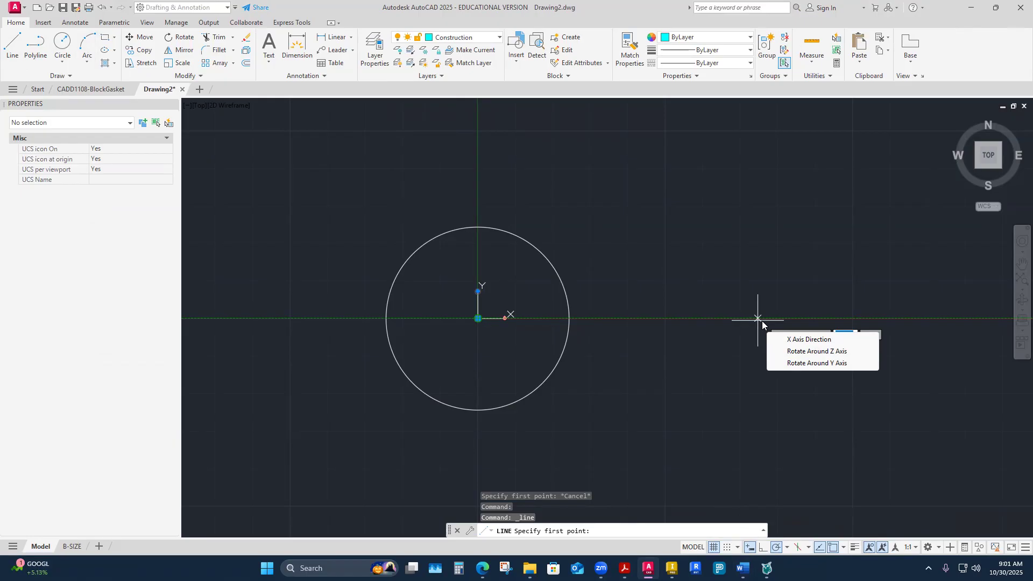
key(Escape)
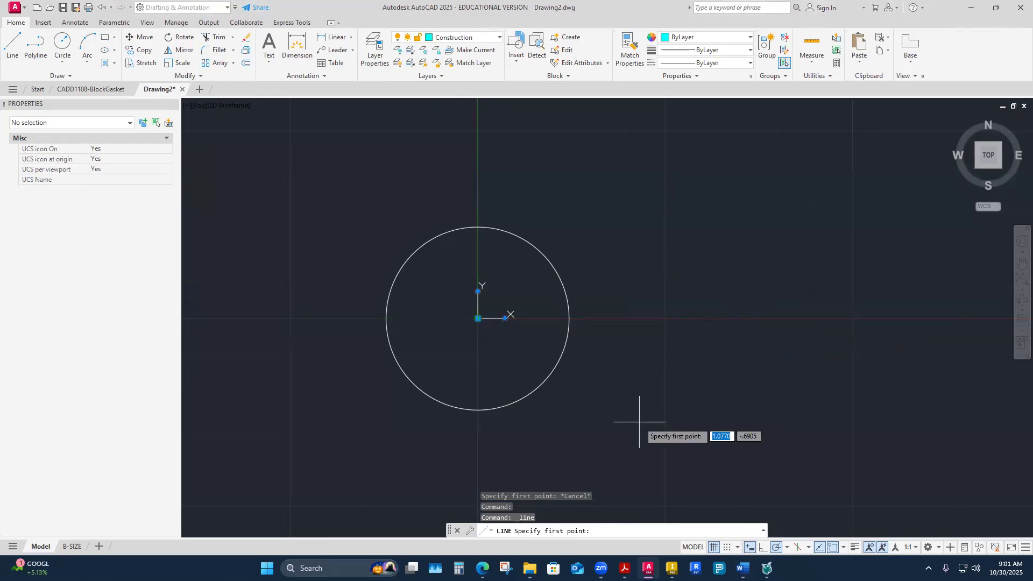
key(Escape)
key(Escape)
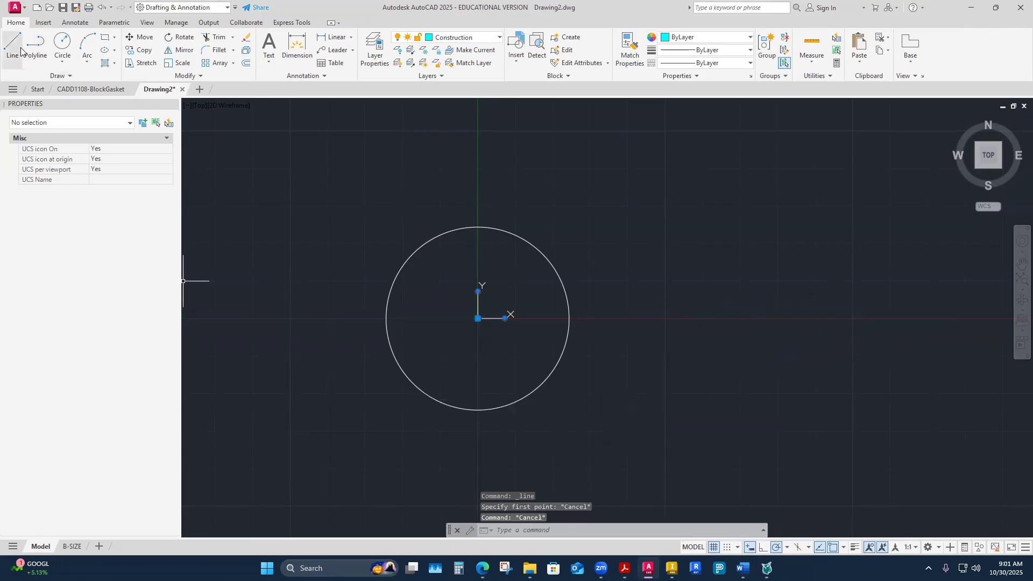
click(16, 45)
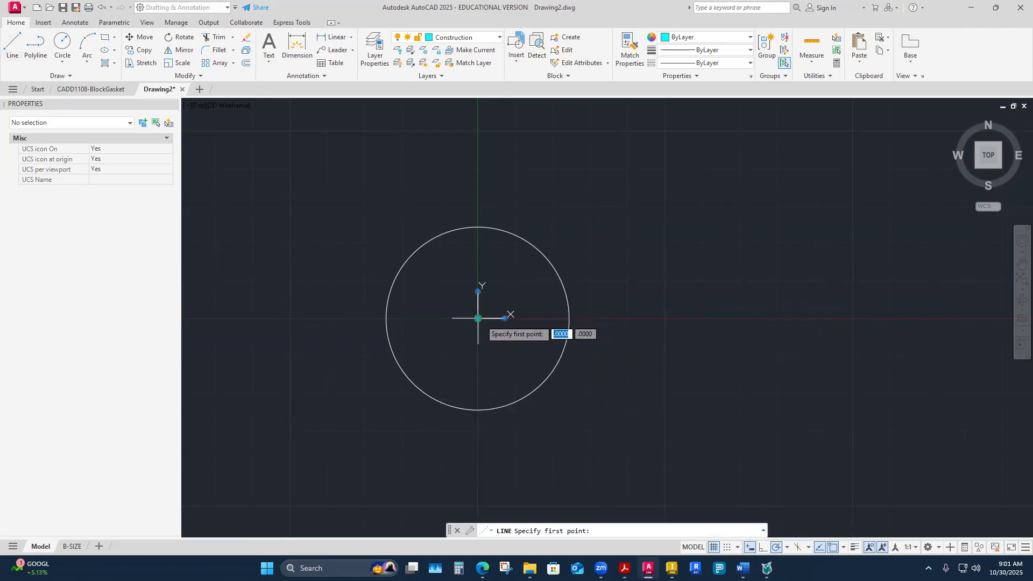
key(Escape)
key(Escape)
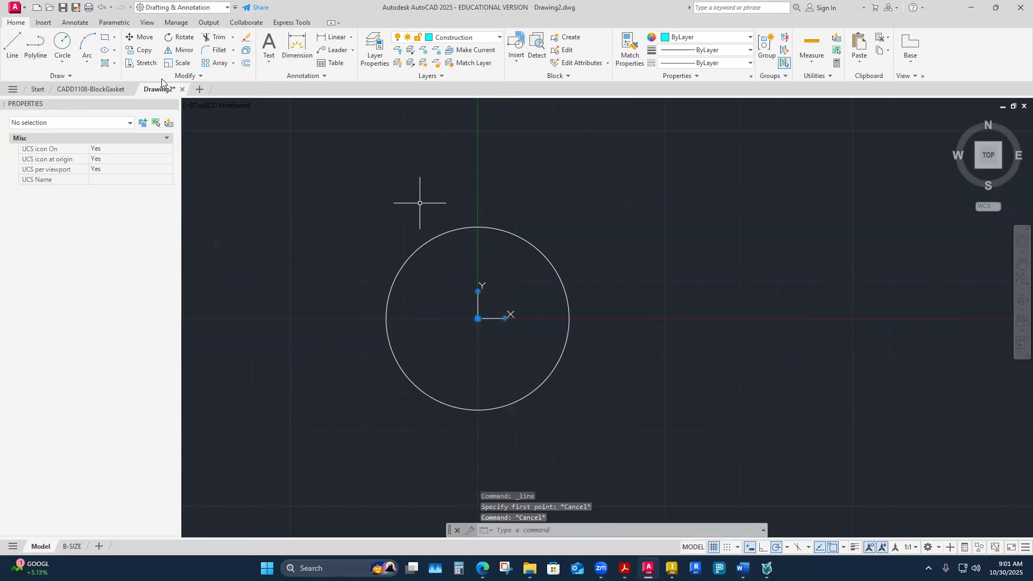
click(13, 45)
key(Escape)
key(Escape)
key(Escape)
key(Escape)
click(368, 362)
key(Escape)
key(Escape)
key(Escape)
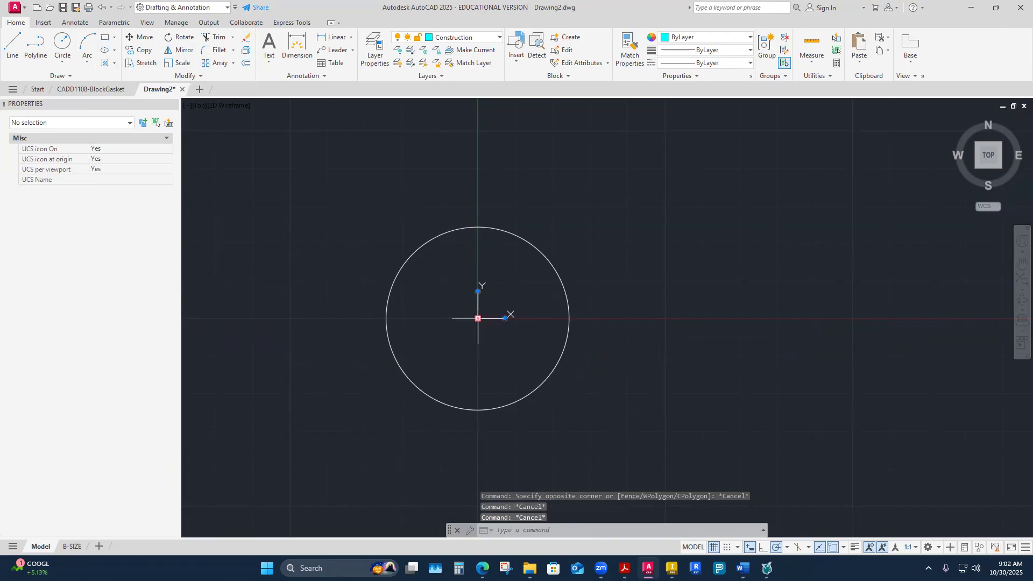
click(521, 237)
click(582, 235)
key(Escape)
key(Escape)
key(Escape)
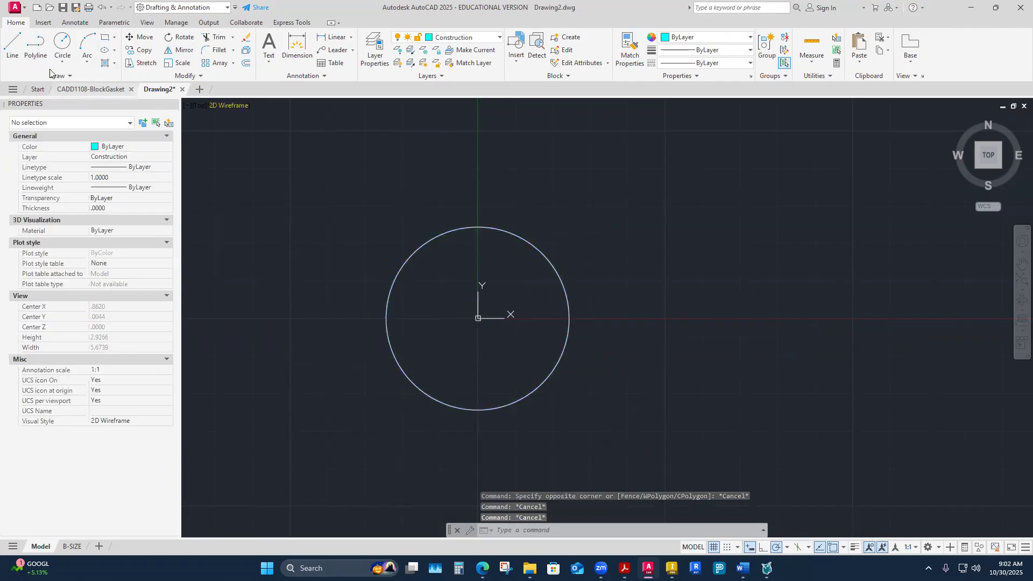
Step: Draw a horizontal construction line 2.04 long from the origin 0,0 in the positive X direction
click(13, 46)
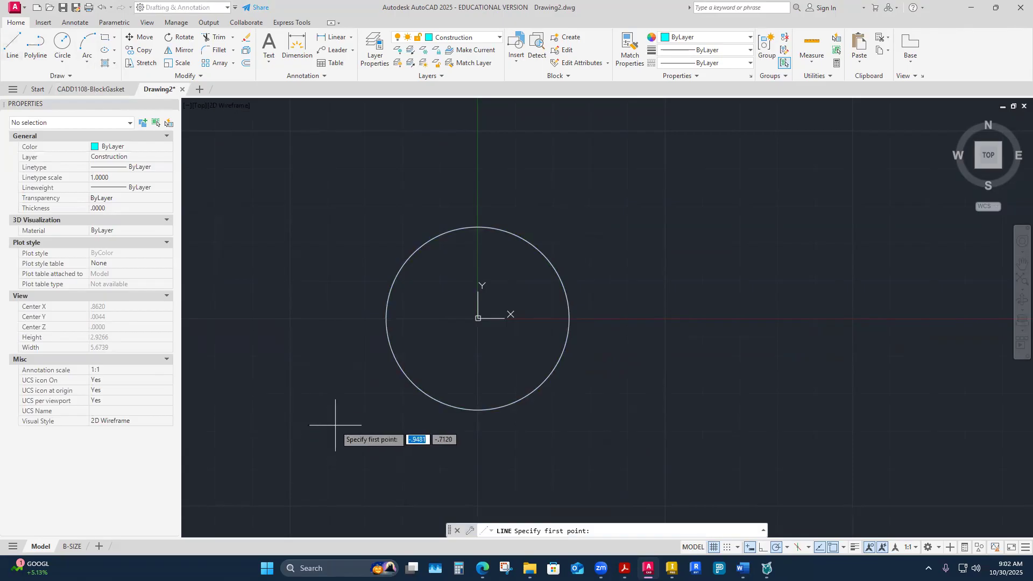
text(0)
key(Tab)
text(0)
key(Return)
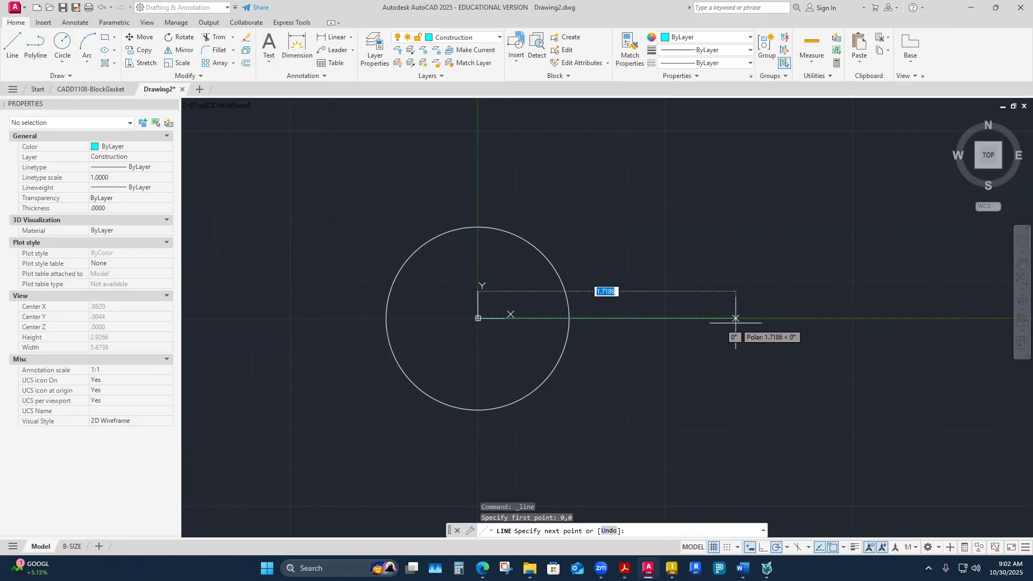
text(2.)
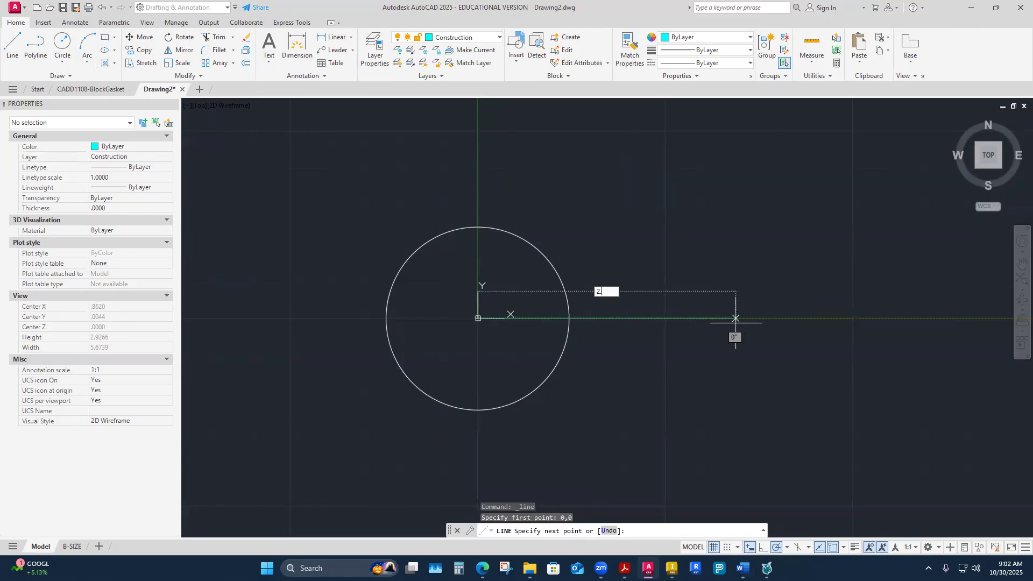
text(04)
key(Return)
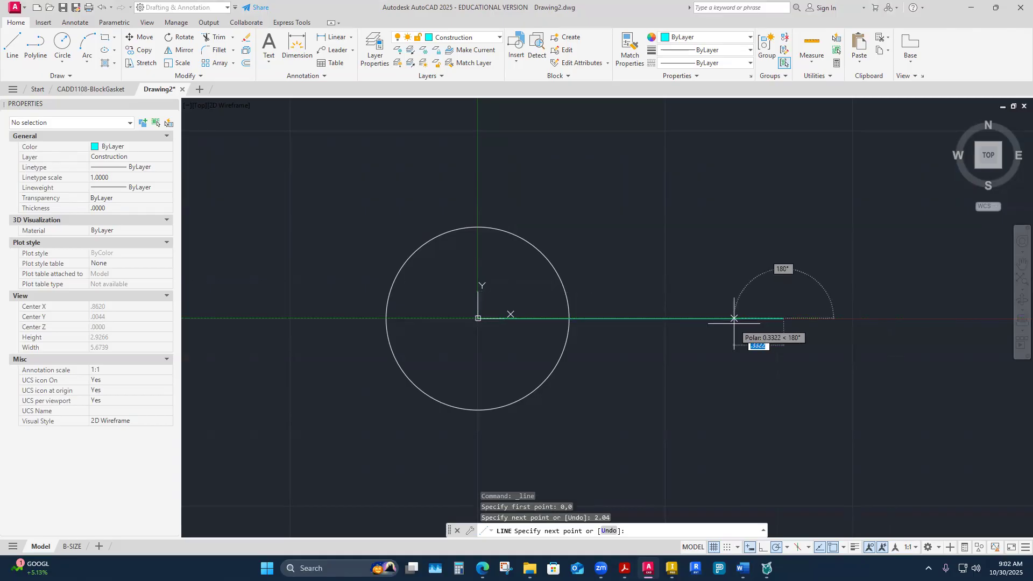
key(Escape)
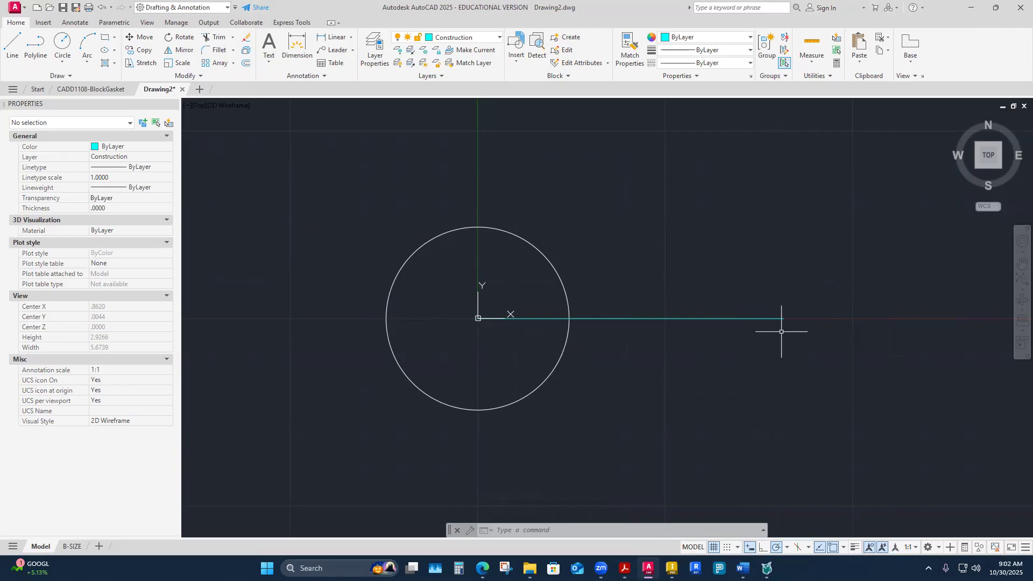
Step: Draw a horizontal construction line 2.035 long from the origin 0,0 in the negative X direction
click(3, 44)
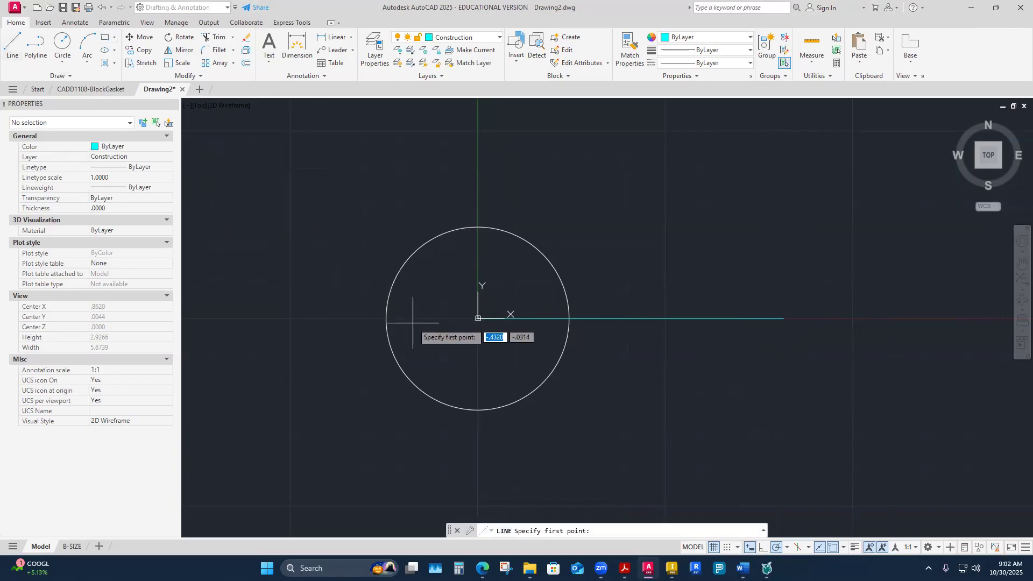
text(0)
key(Tab)
text(0)
key(Return)
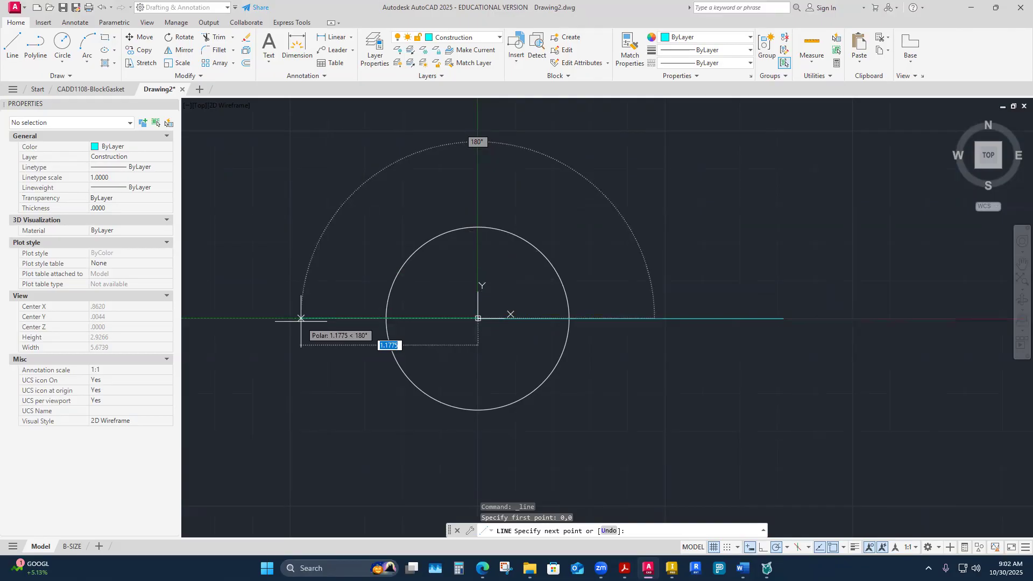
text(2.0)
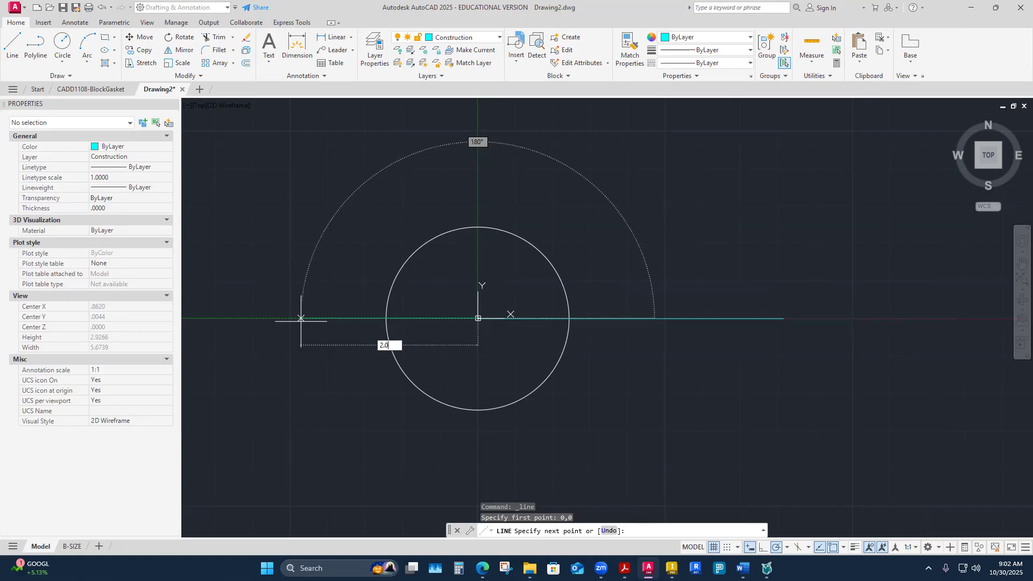
text(35)
key(Return)
key(Escape)
scroll(341, 315, down, 3)
scroll(342, 316, up, 3)
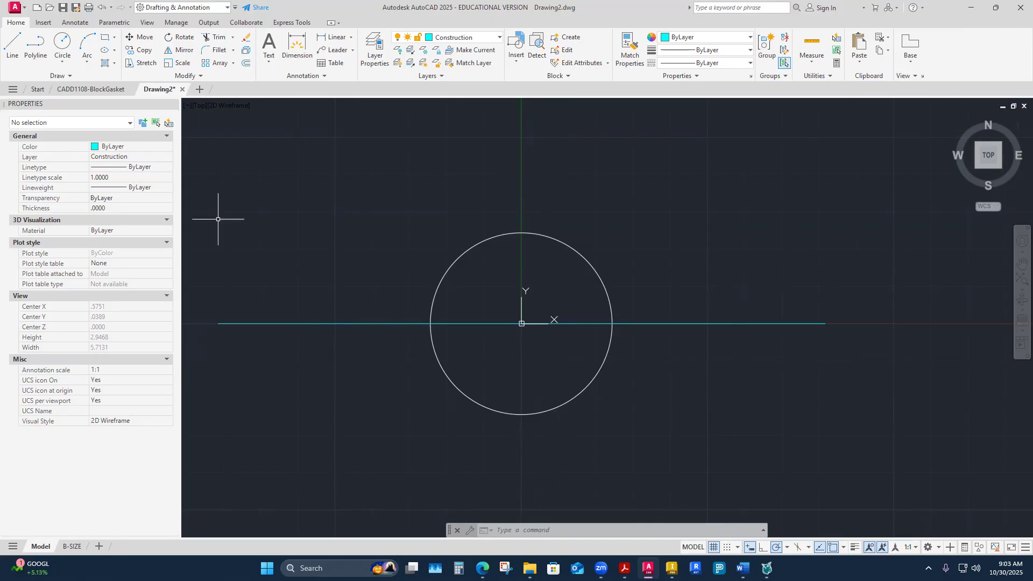
Step: Switch to the Word assignment sheet and examine the gasket sketch's axes and its distances from the origin
key(alt+Tab)
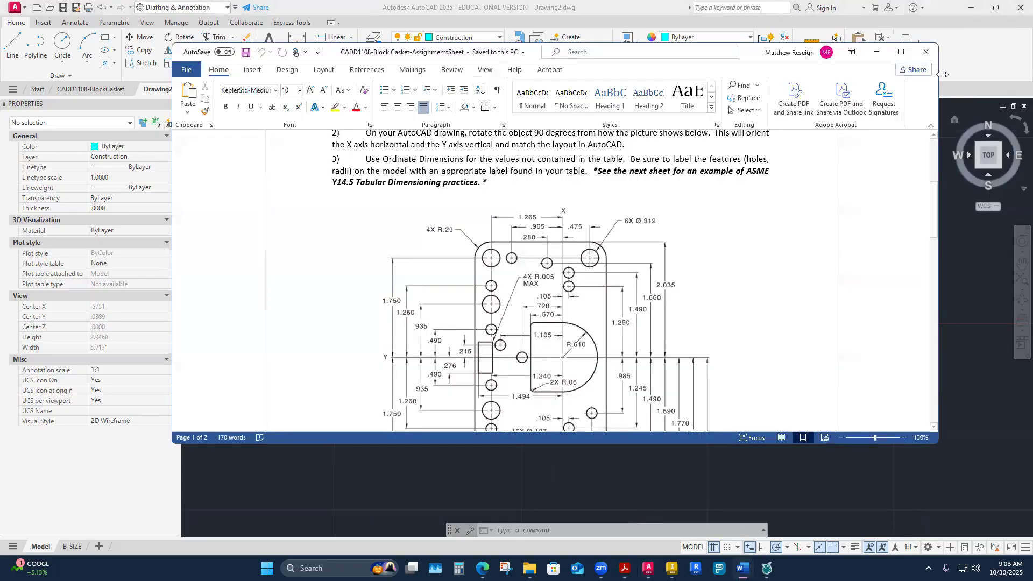
click(901, 52)
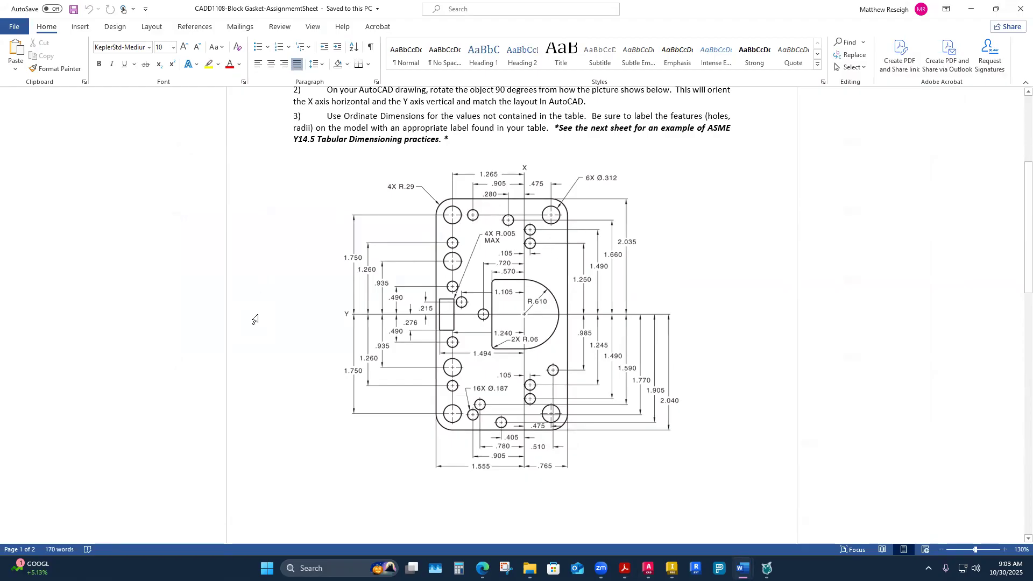
scroll(492, 350, up, 1)
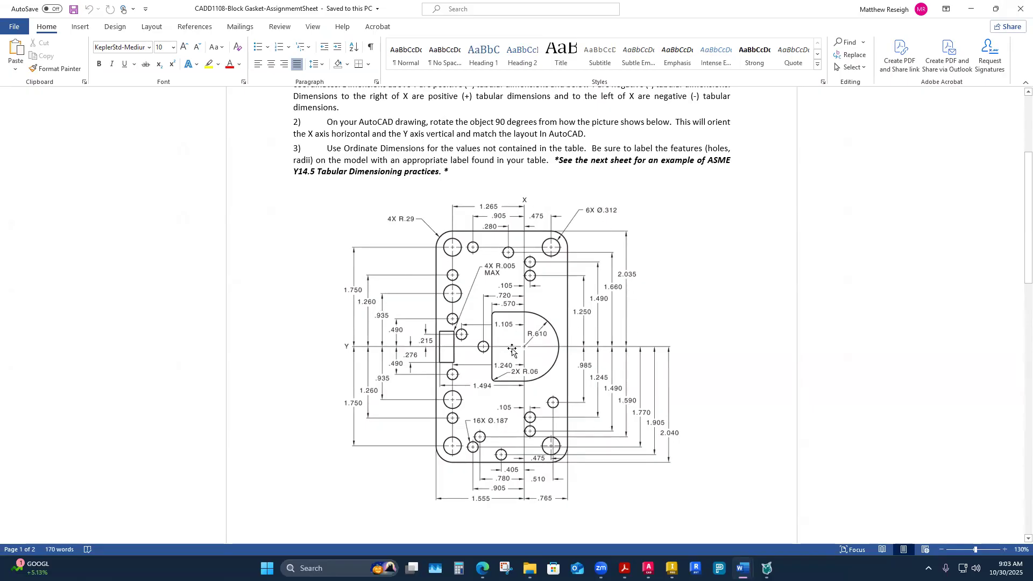
scroll(636, 391, down, 1)
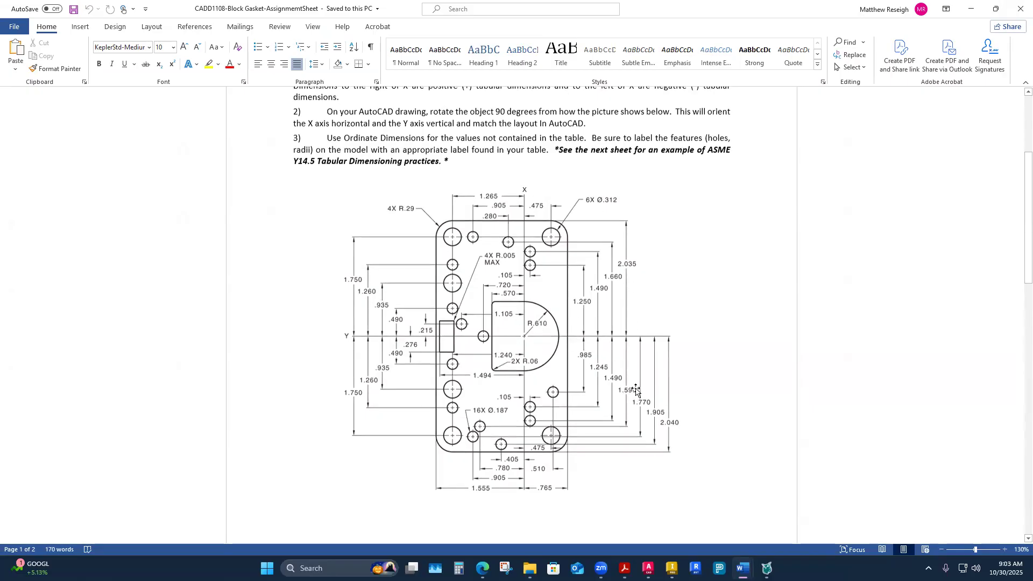
scroll(636, 391, down, 3)
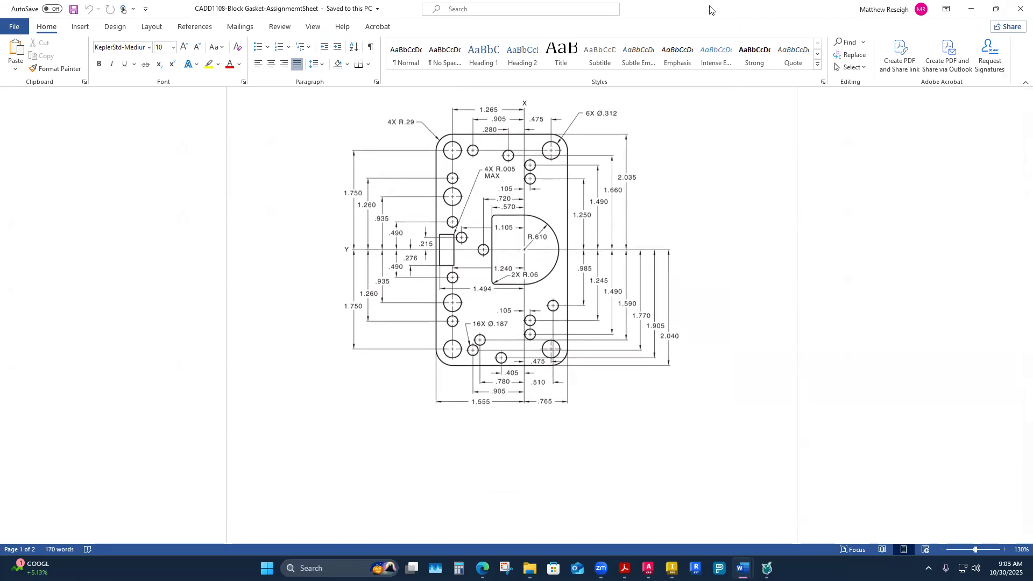
Step: Compare the completed Block Gasket image on the browser's assignment page with the sketch in the Word assignment sheet
key(alt+Tab)
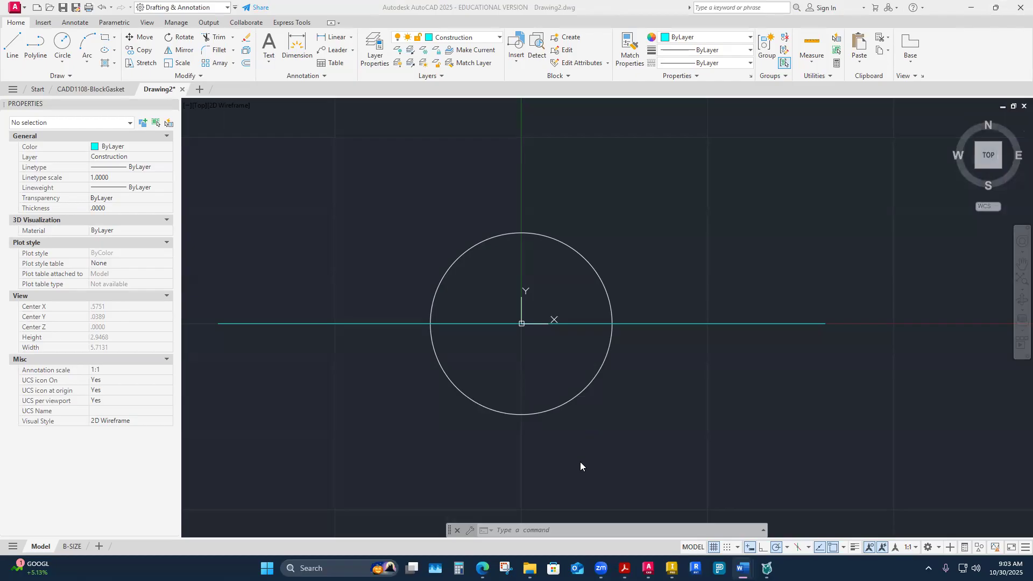
mouse_move(482, 568)
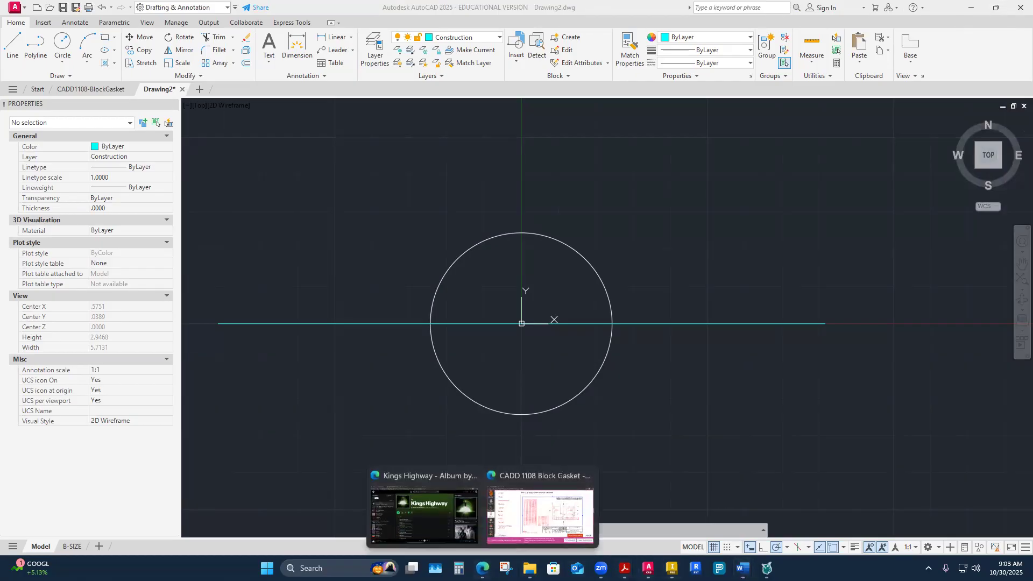
click(549, 519)
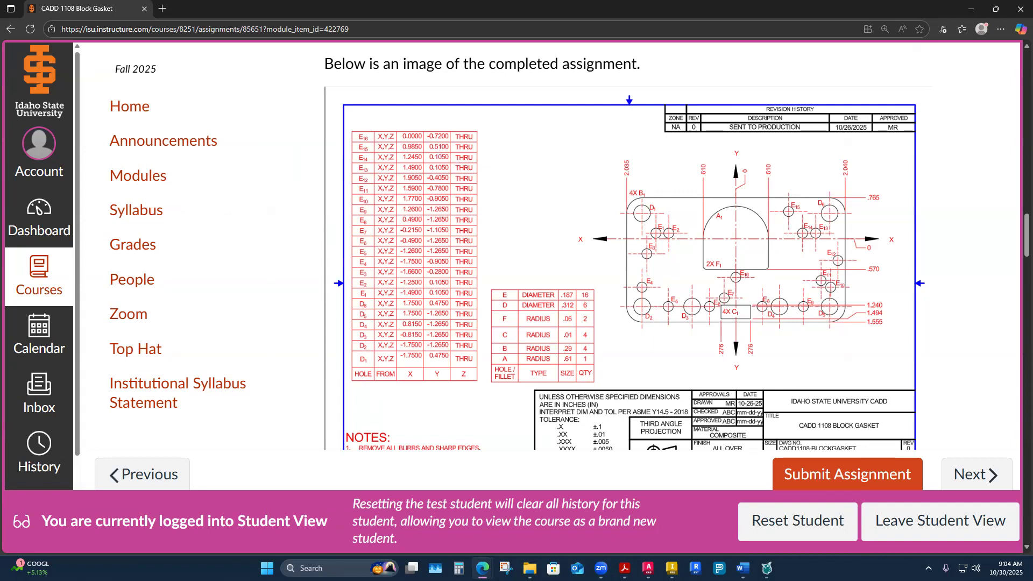
key(alt+Tab)
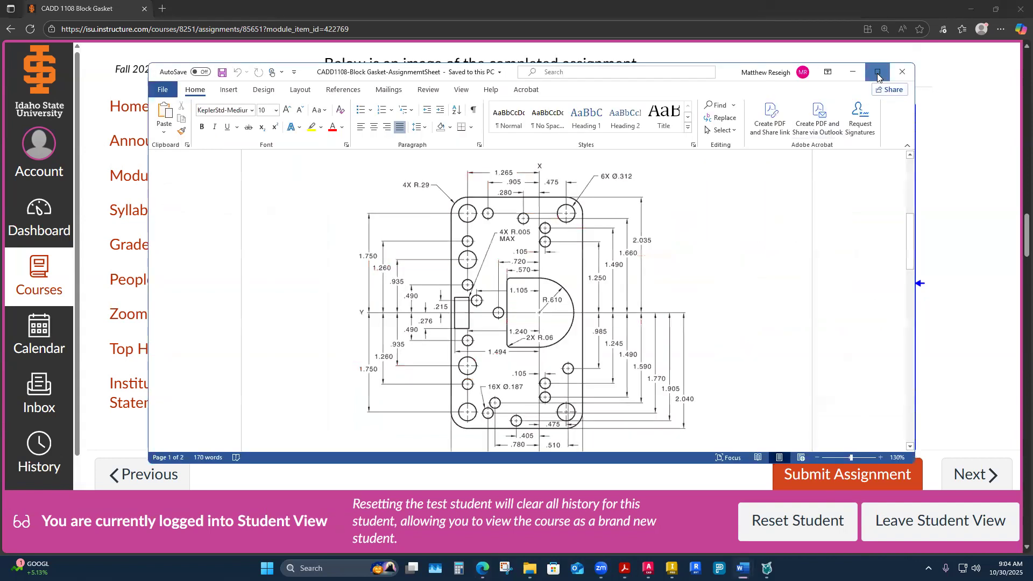
click(876, 73)
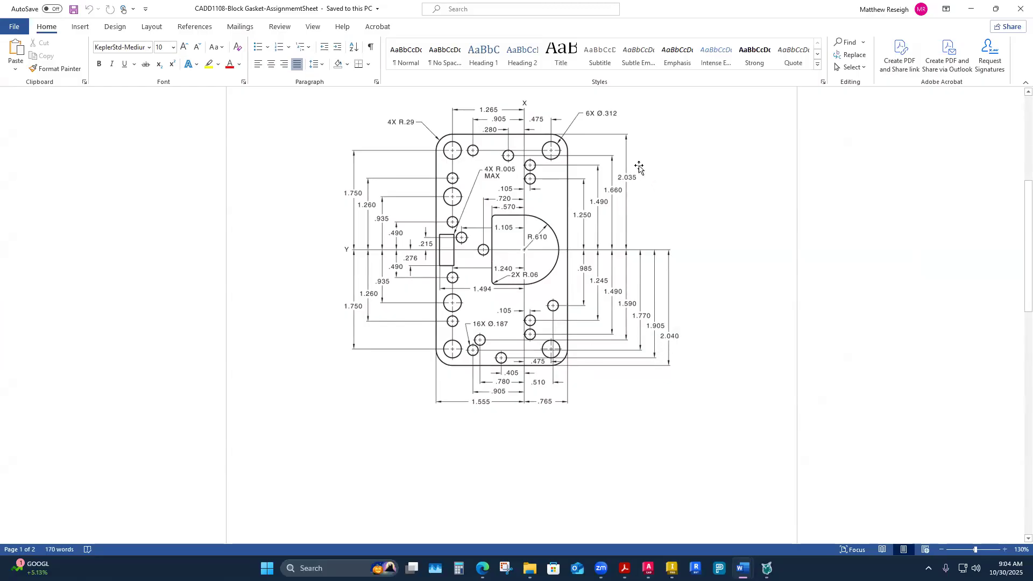
click(646, 186)
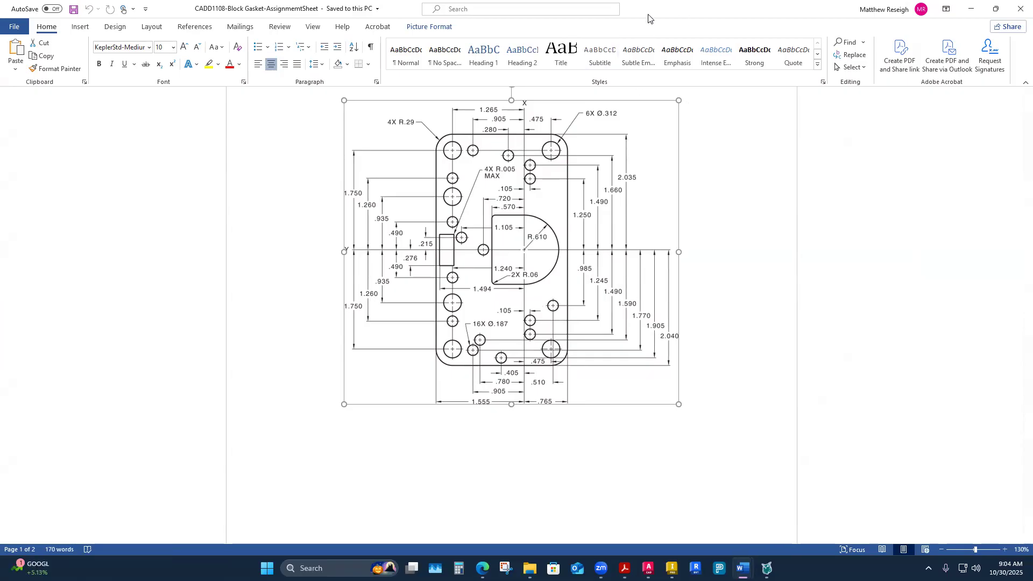
key(alt+Tab)
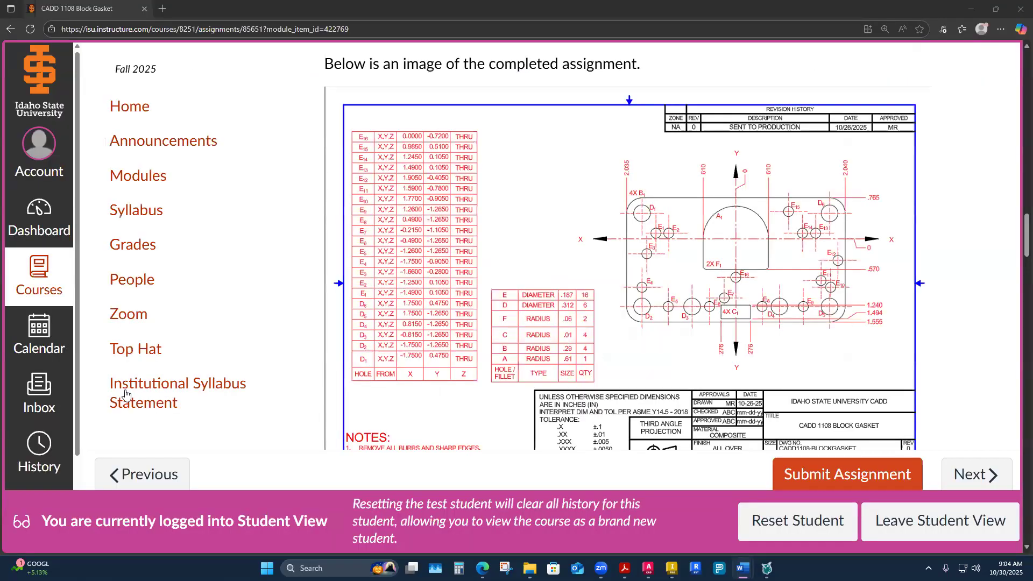
Step: Return to Drawing2 in AutoCAD and draw a vertical construction line .765 long from the origin 0,0 in the positive Y direction
mouse_move(648, 568)
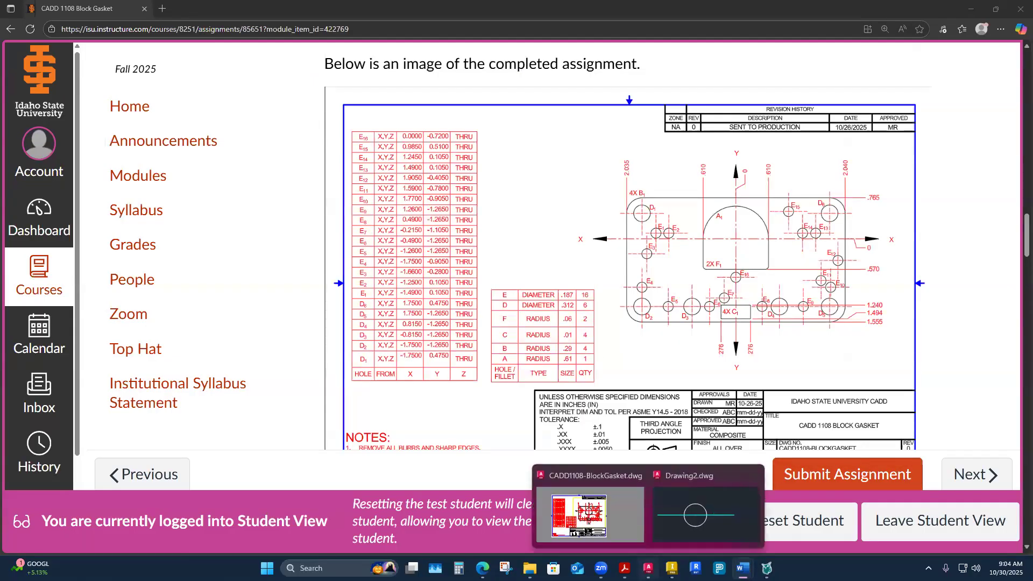
click(705, 515)
scroll(622, 392, down, 4)
scroll(626, 385, up, 2)
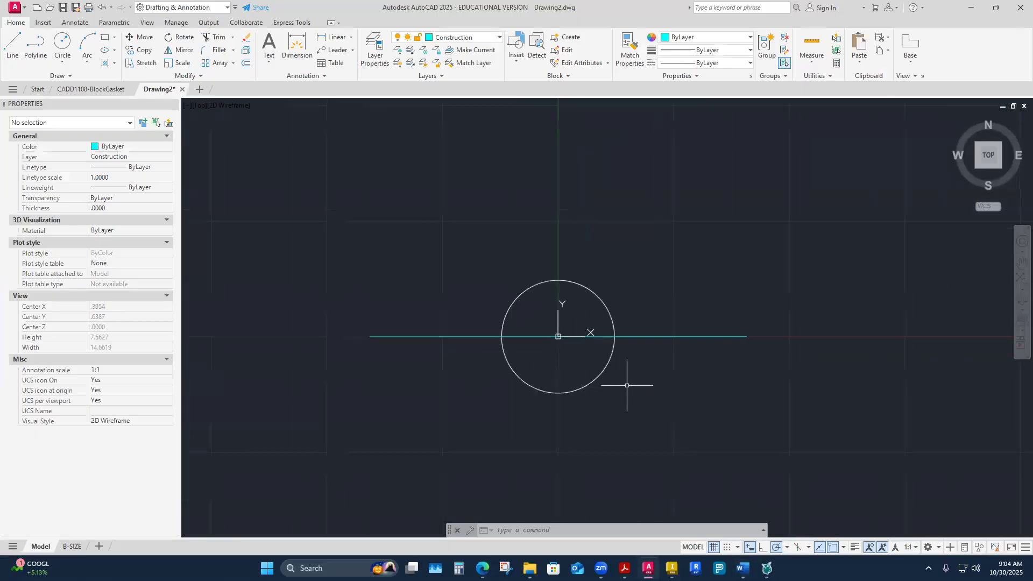
click(12, 46)
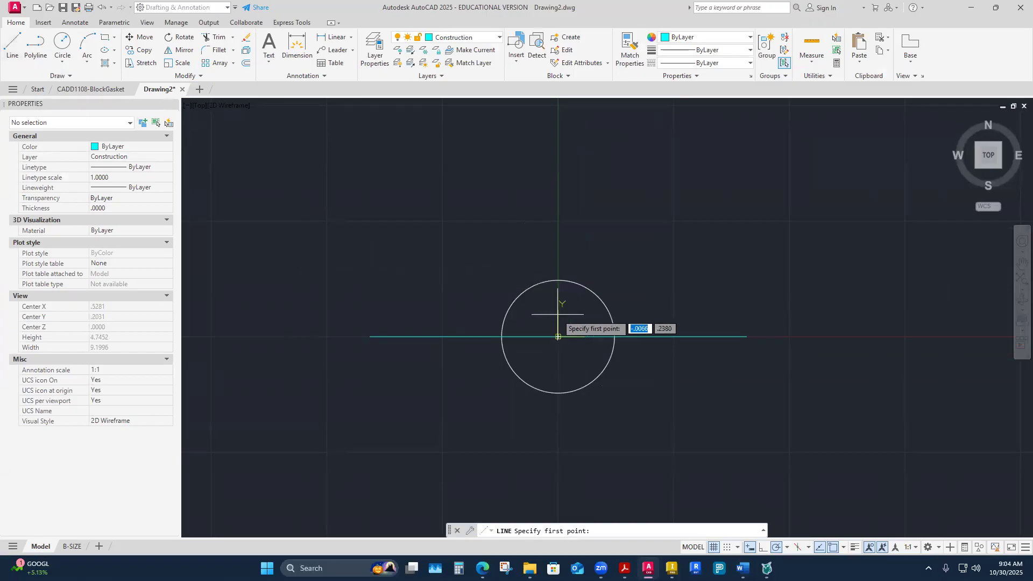
text(0,0)
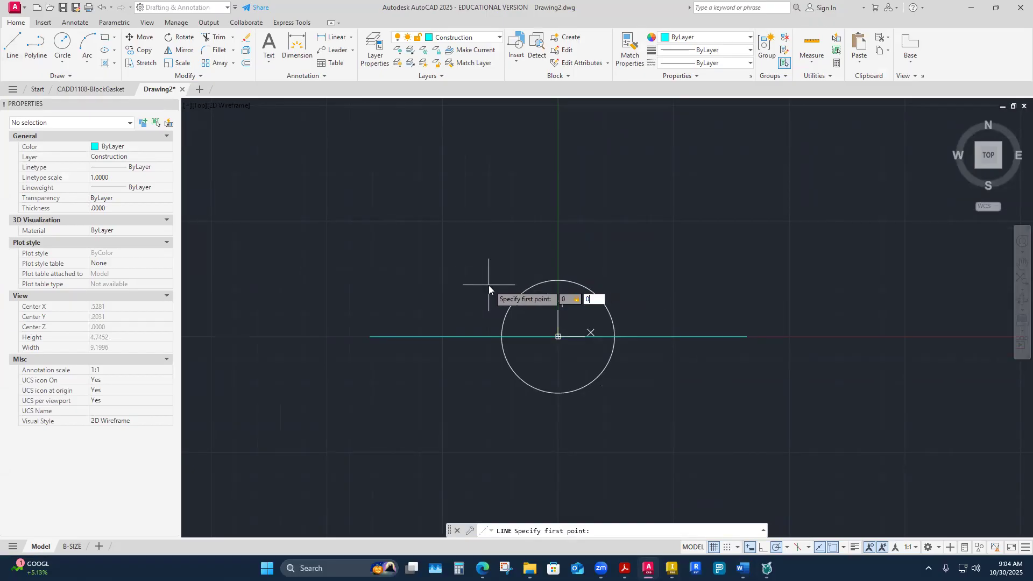
key(Return)
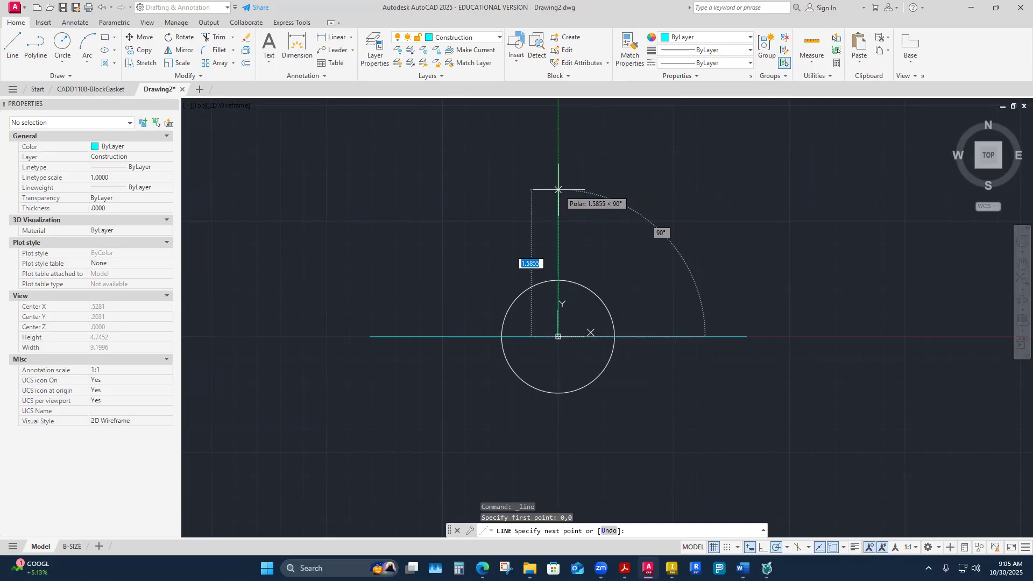
text(.76)
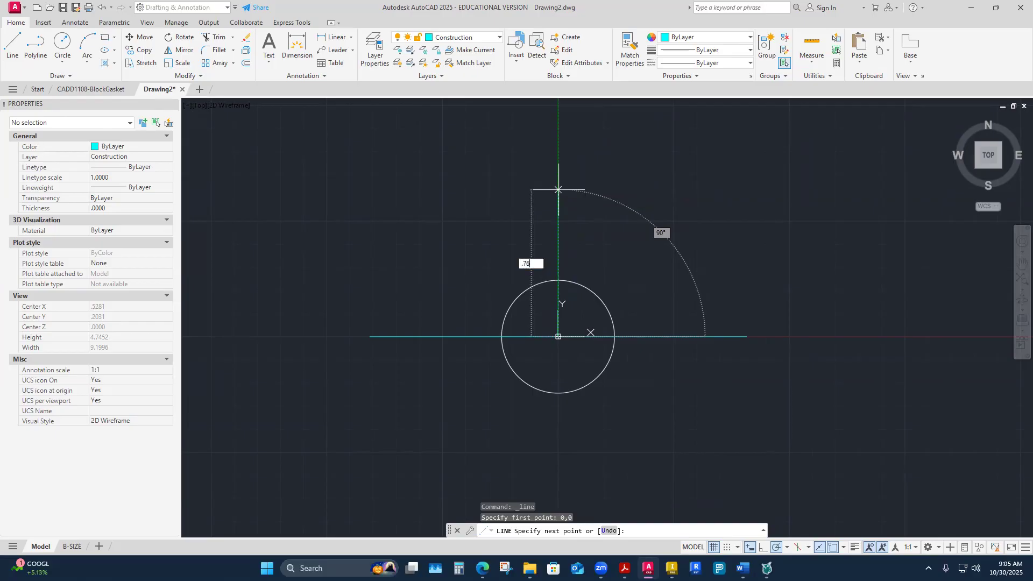
text(5)
key(Return)
key(Escape)
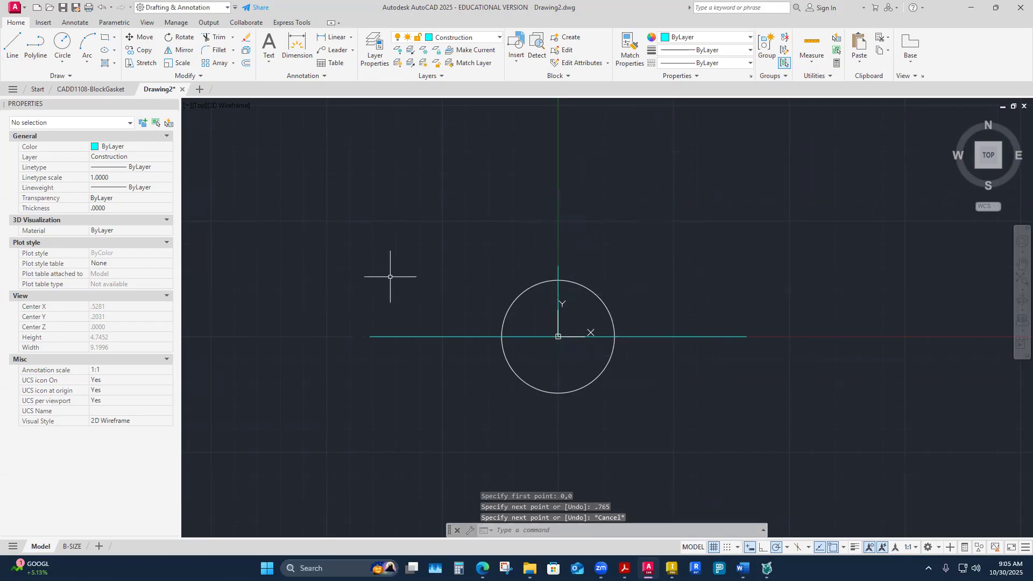
Step: Draw a vertical construction line 1.555 long from the origin 0,0 in the negative Y direction
click(12, 45)
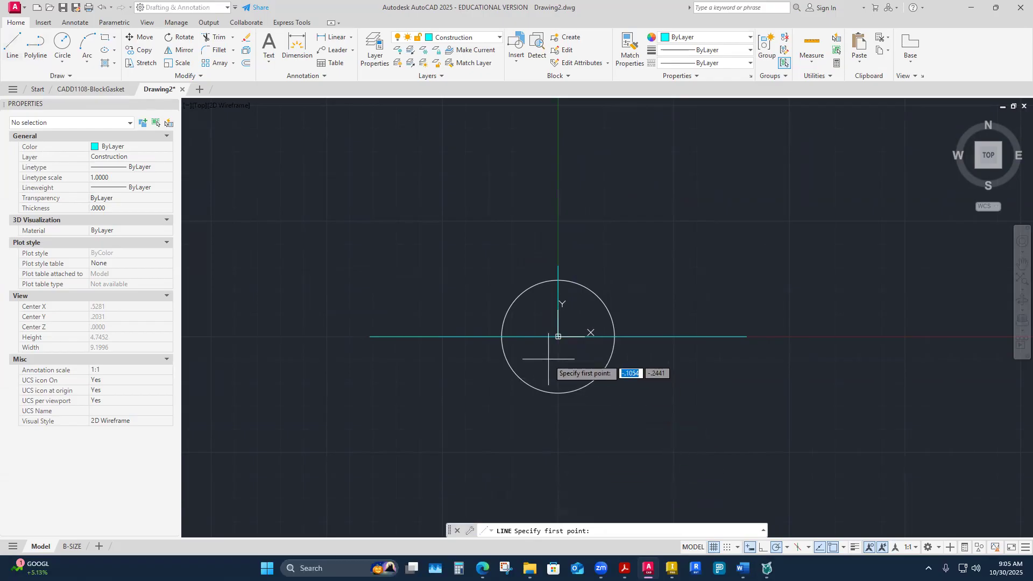
text(0,0)
key(Return)
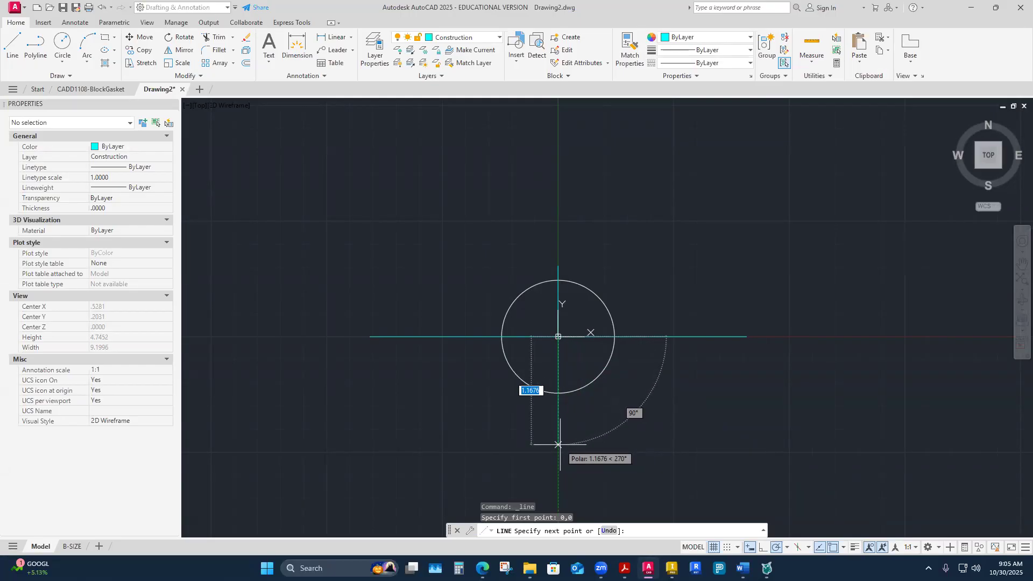
text(1)
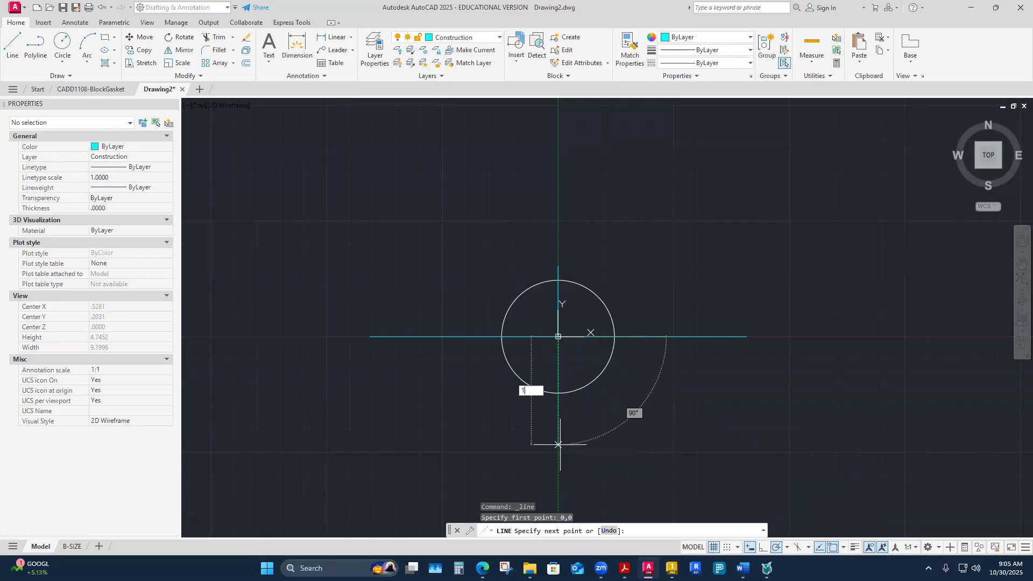
key(Return)
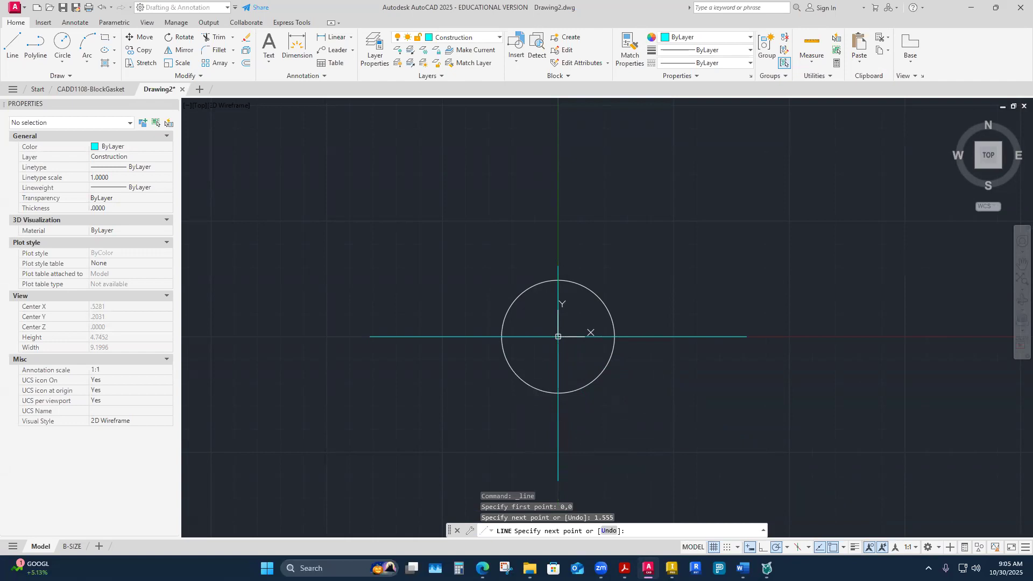
key(Escape)
Step: Draw four connected construction lines boxing in the gasket's extents, with corners aligned to the endpoints of the horizontal and vertical axis lines
scroll(604, 224, down, 4)
scroll(621, 218, up, 4)
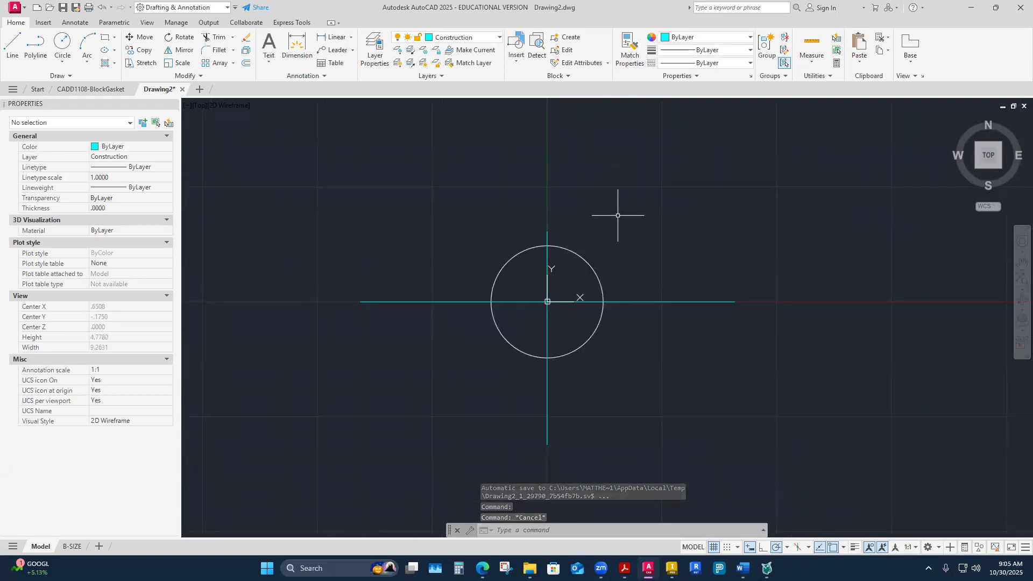
click(13, 45)
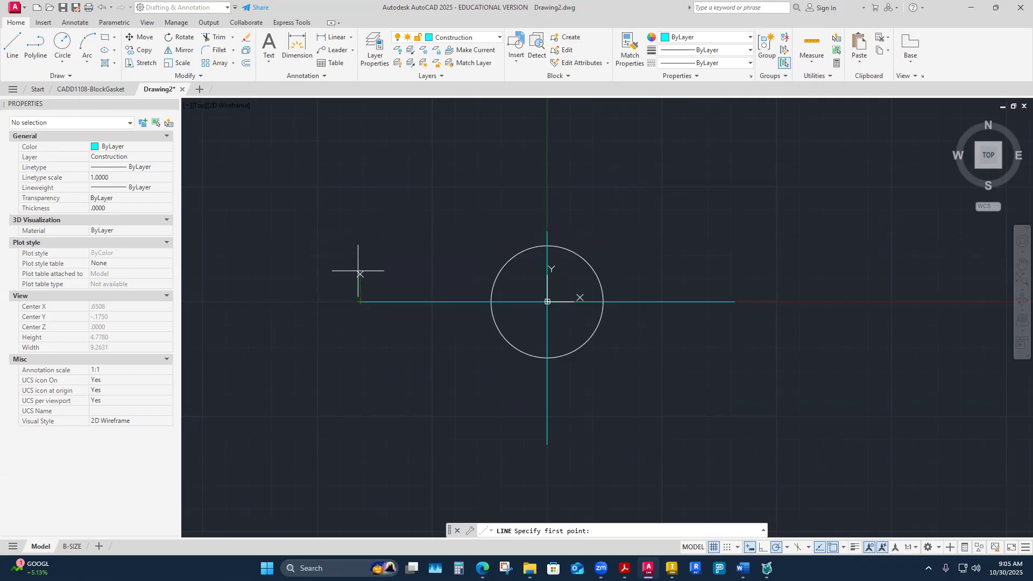
click(360, 231)
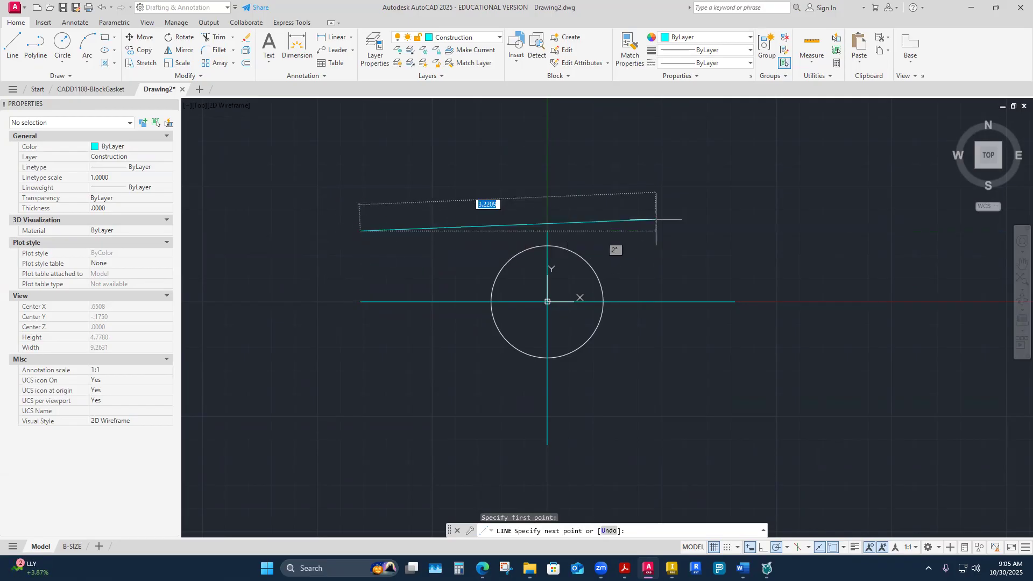
click(734, 231)
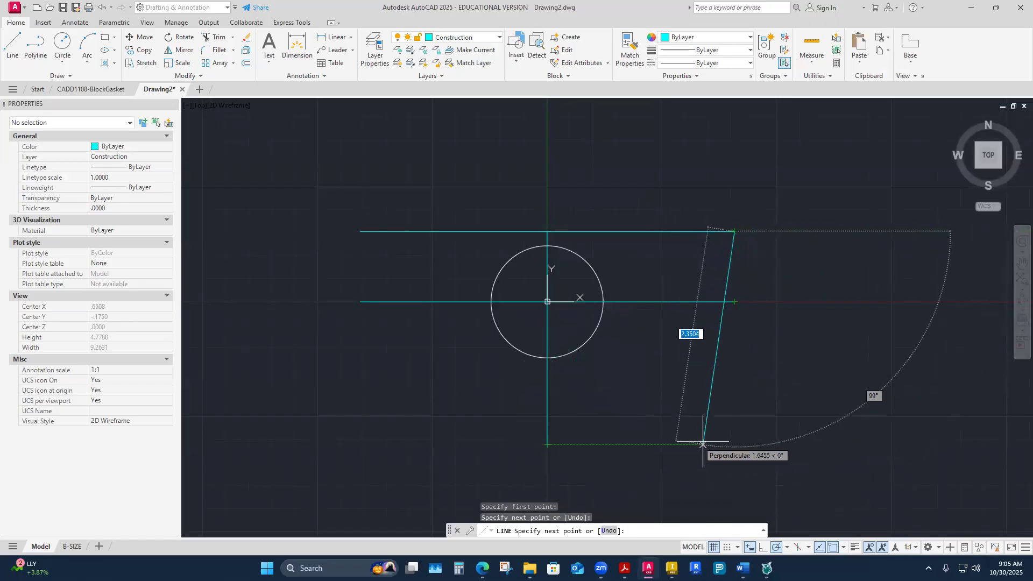
click(735, 444)
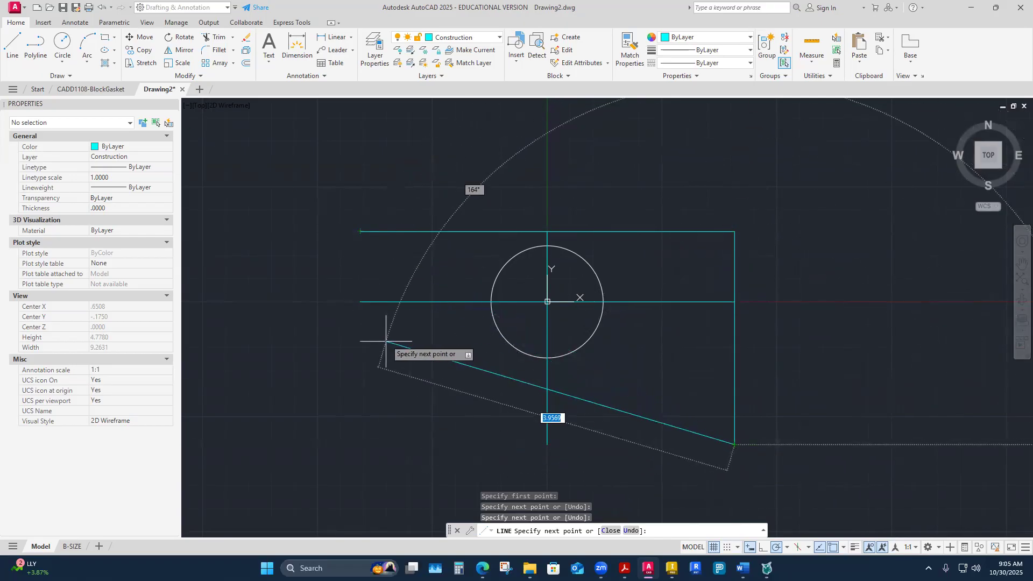
click(360, 444)
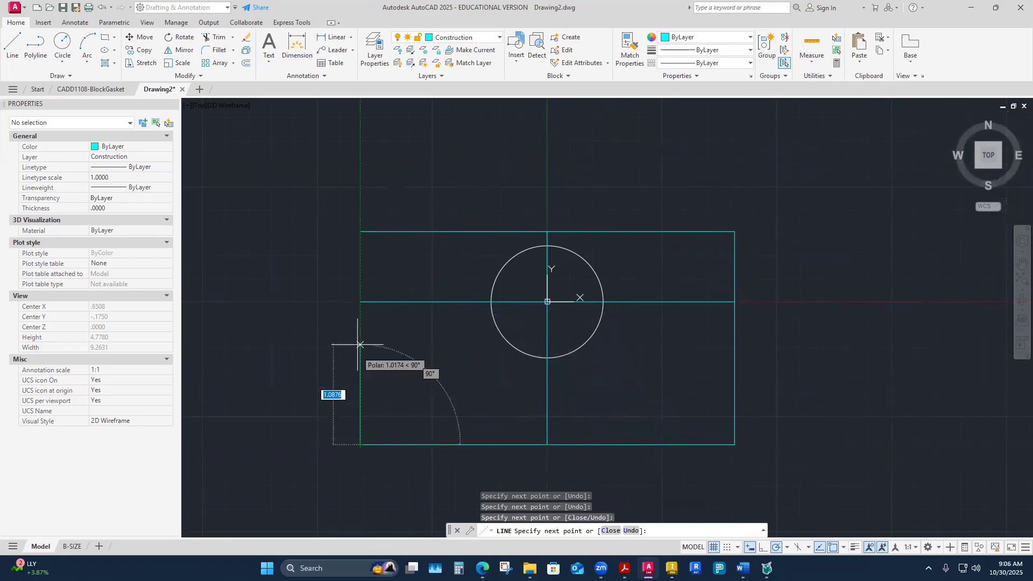
click(360, 259)
key(Return)
key(Return)
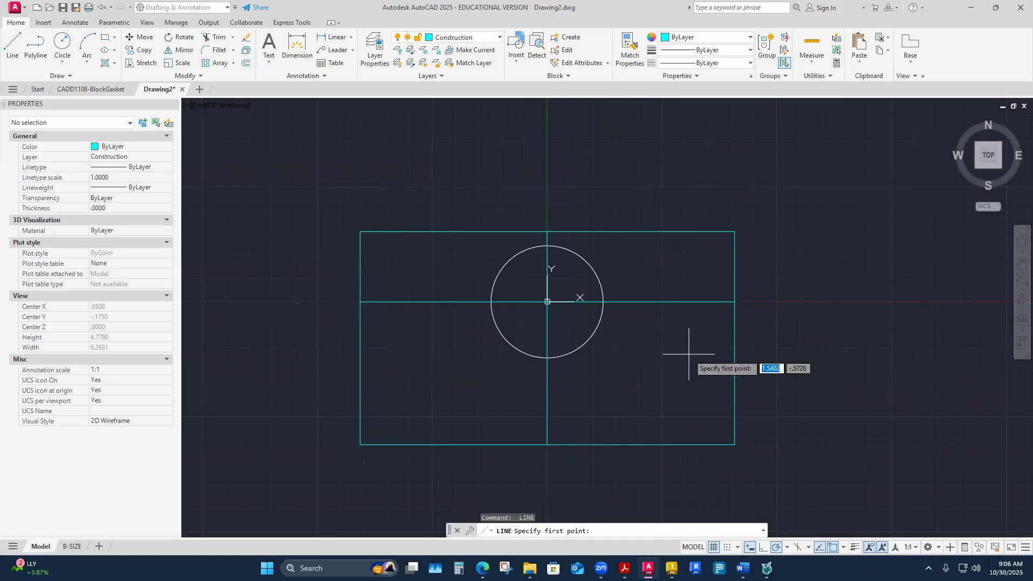
key(Escape)
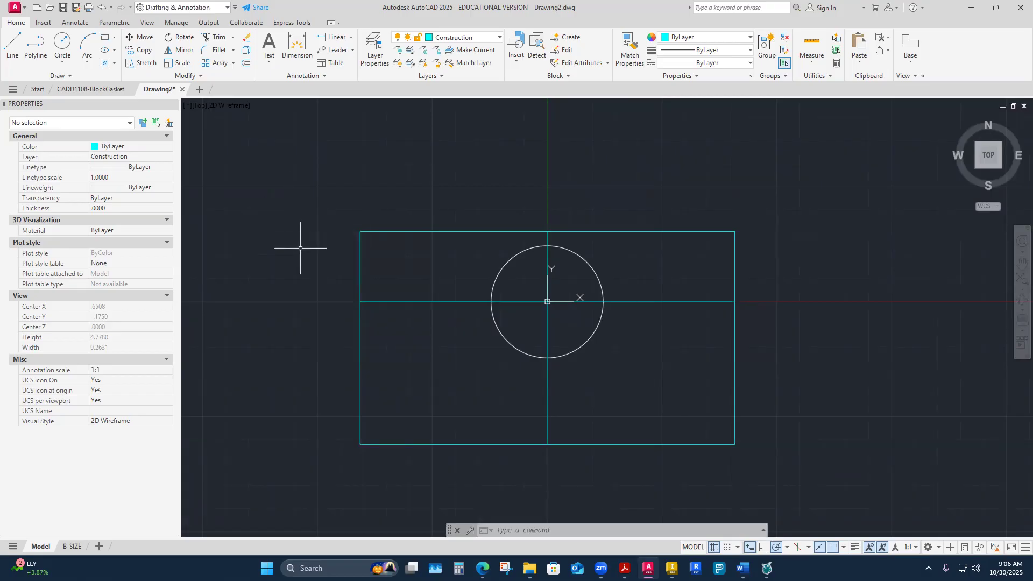
Step: Make Visible-Object the current layer and draw a rectangle between opposite corners of the construction box
click(500, 38)
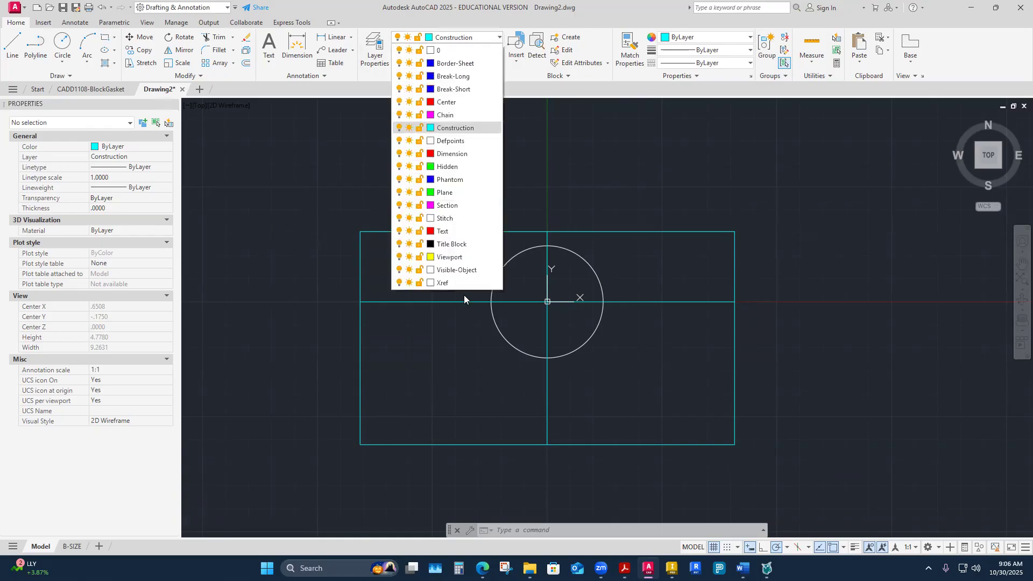
click(105, 37)
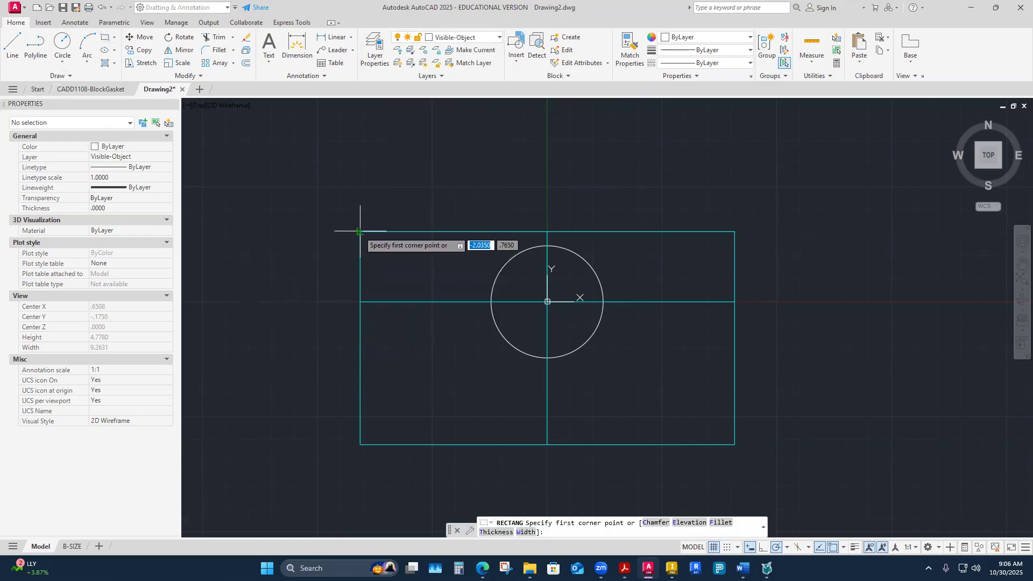
click(359, 231)
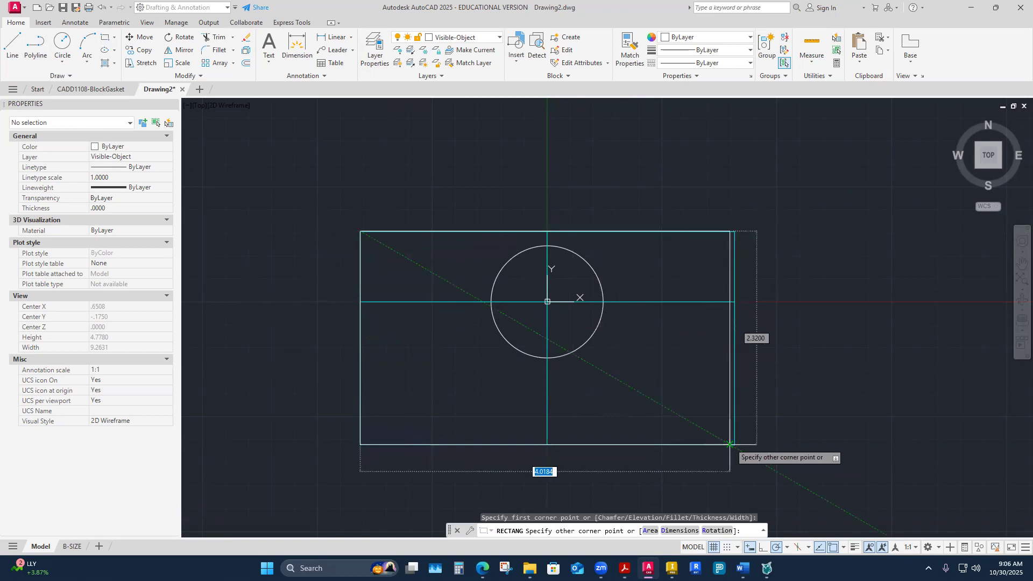
click(735, 444)
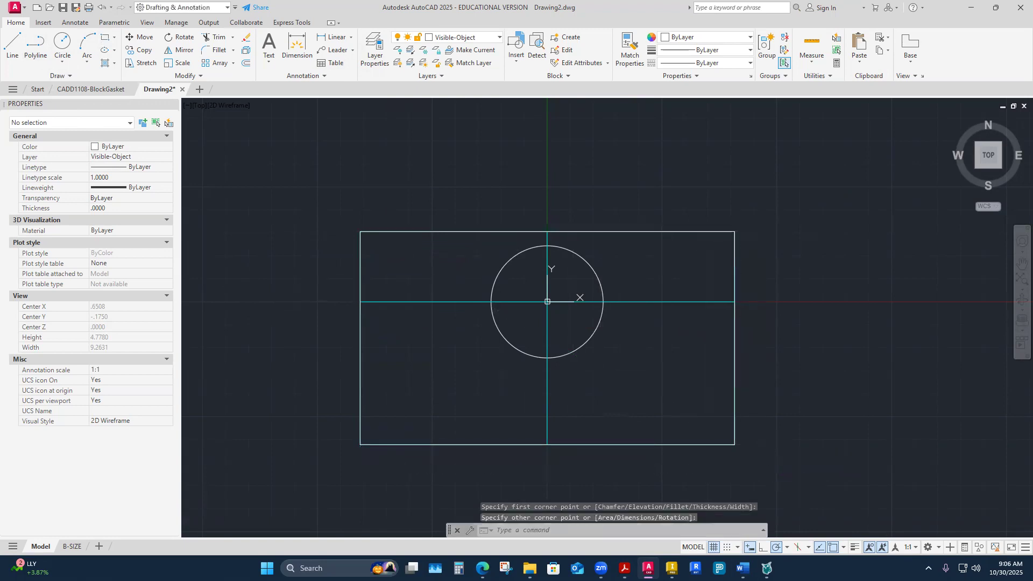
Step: Check the gasket rectangle's overall size and axis offsets with the Quick measure tool
key(Escape)
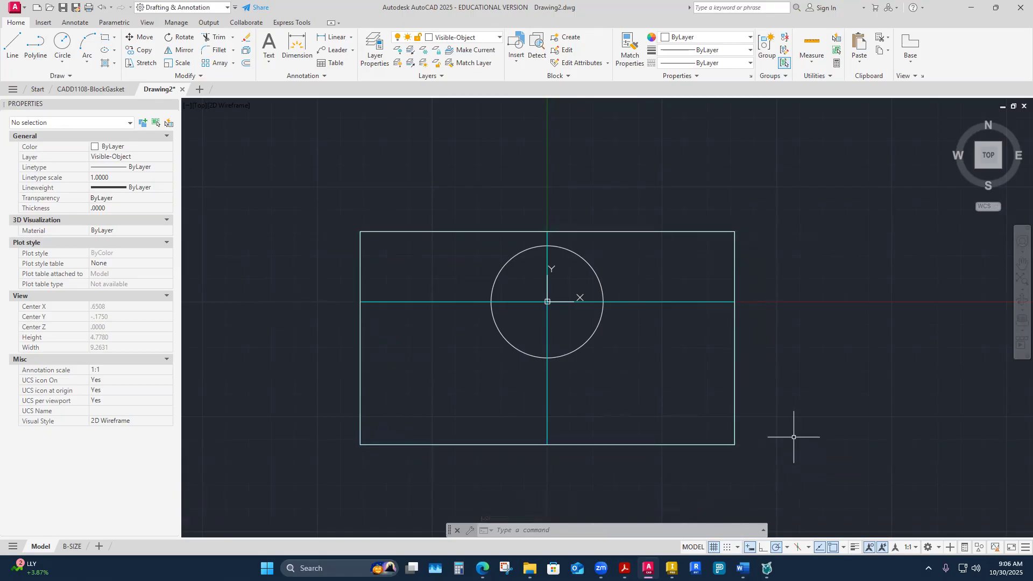
click(813, 63)
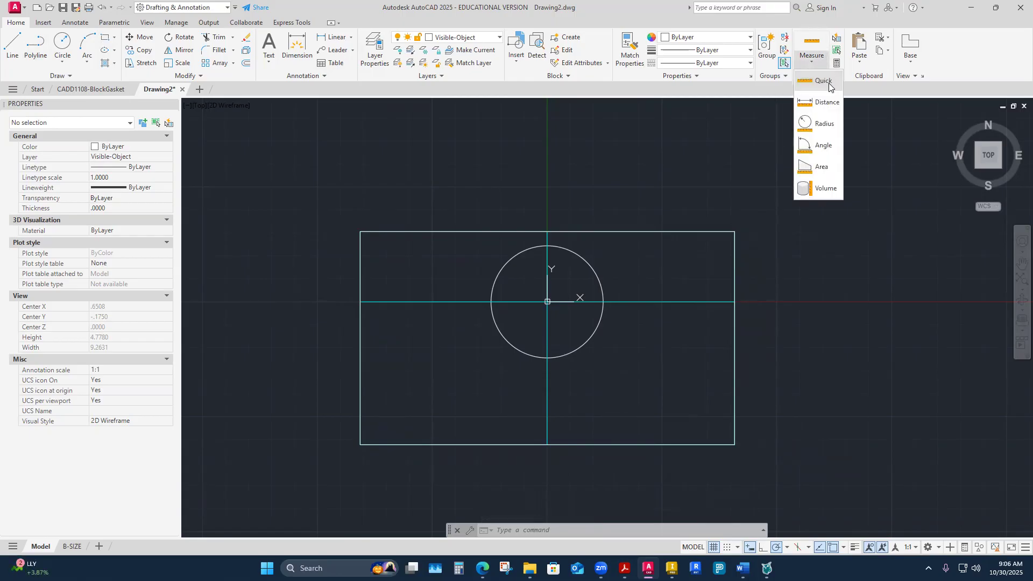
click(823, 82)
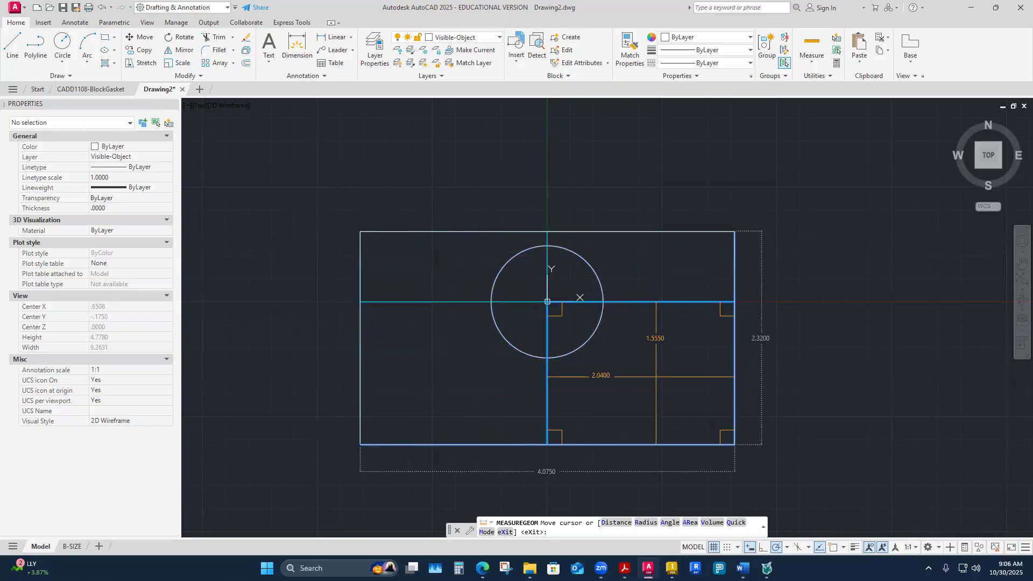
key(Escape)
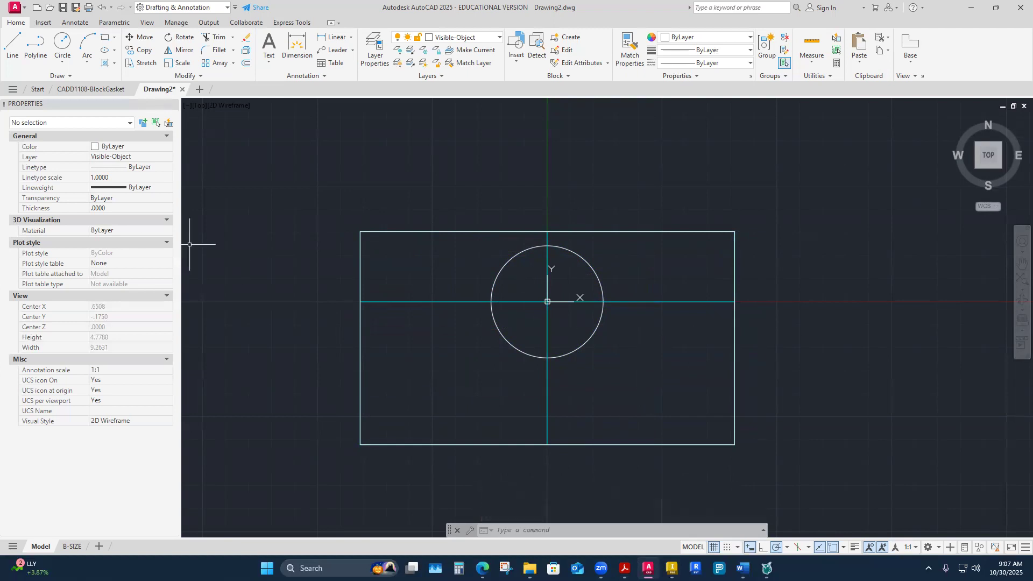
Step: Examine the gasket sketch's corner radii and cutout dimensions in the Word assignment sheet, maximized, and return to AutoCAD
click(742, 569)
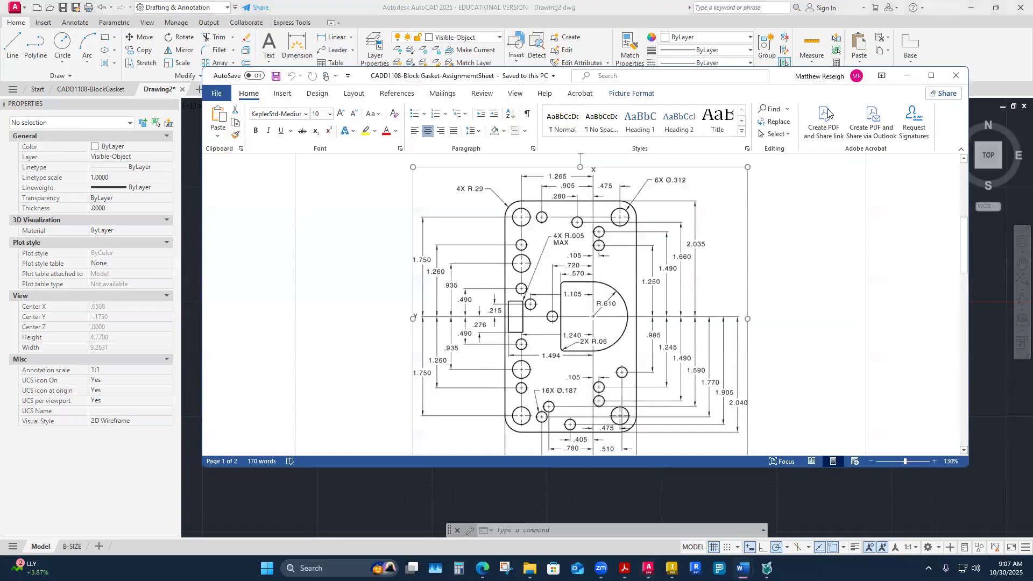
click(931, 75)
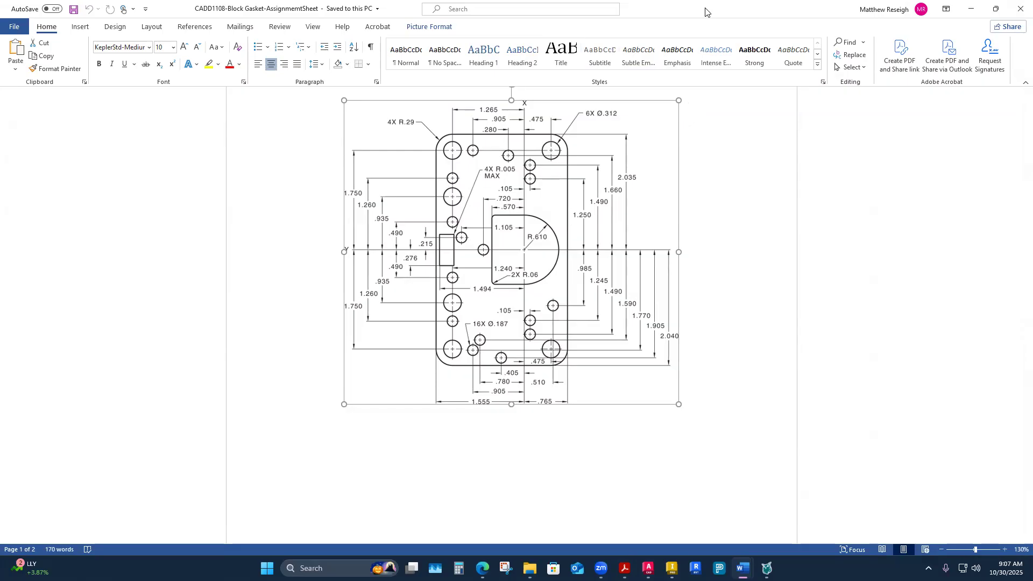
key(alt+Tab)
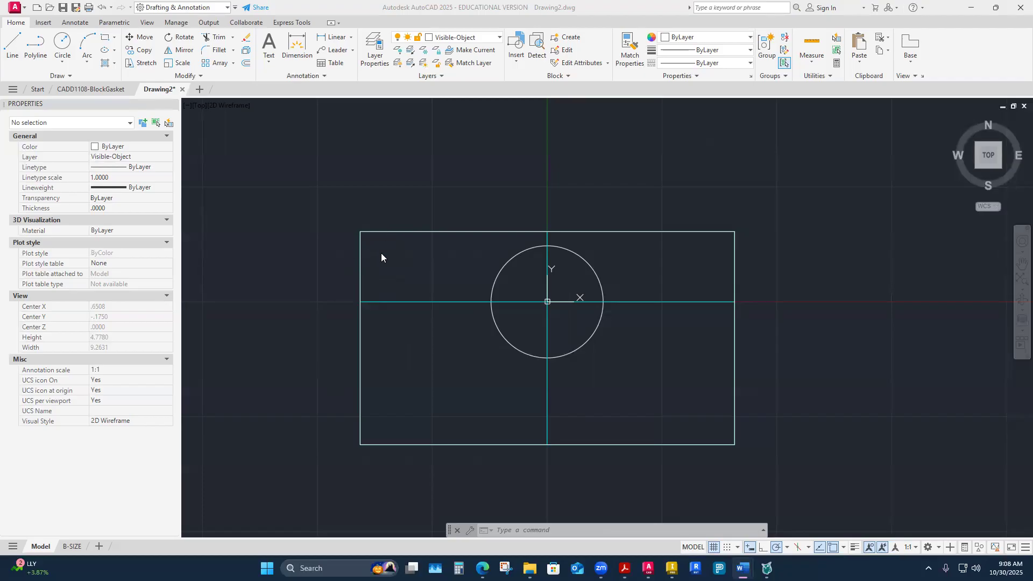
Step: Fillet the rectangle's upper-left corner with a radius of .29
click(220, 50)
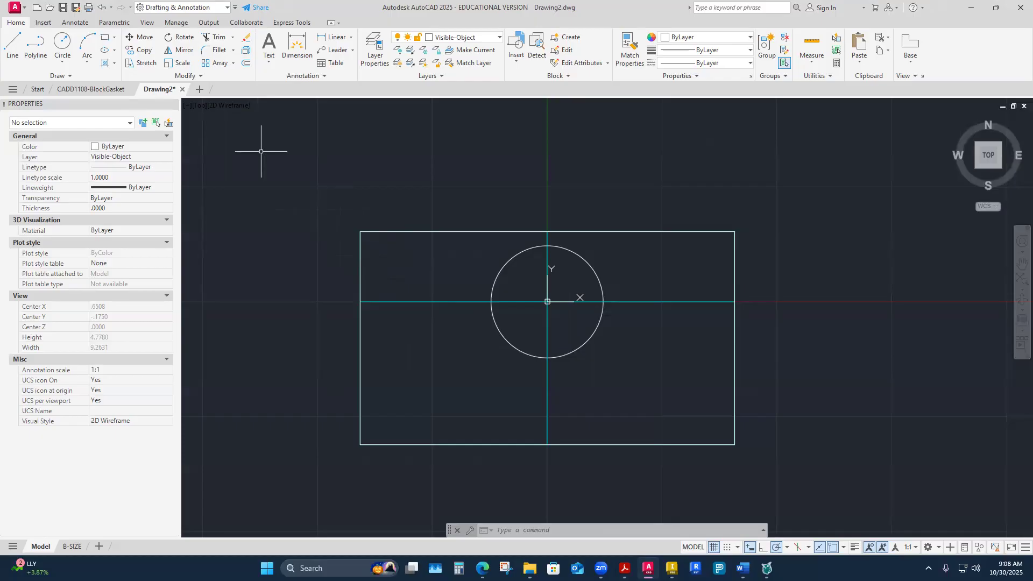
click(218, 50)
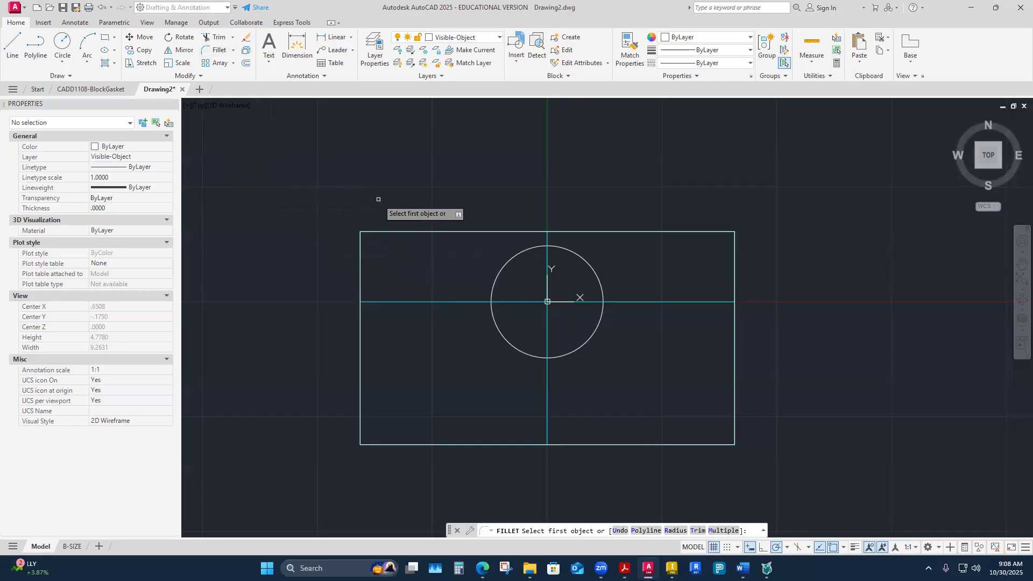
click(677, 531)
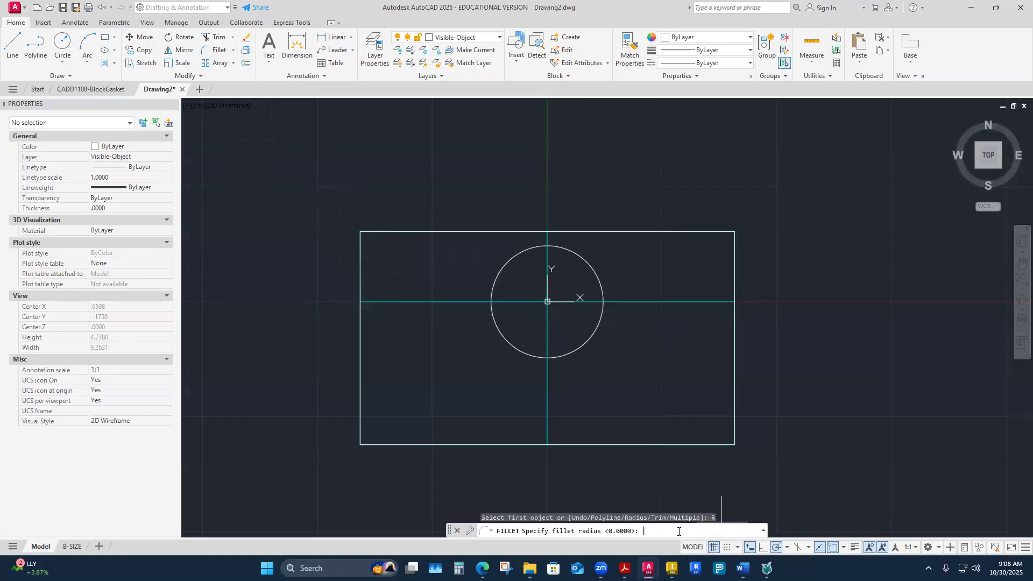
text(.29)
key(Return)
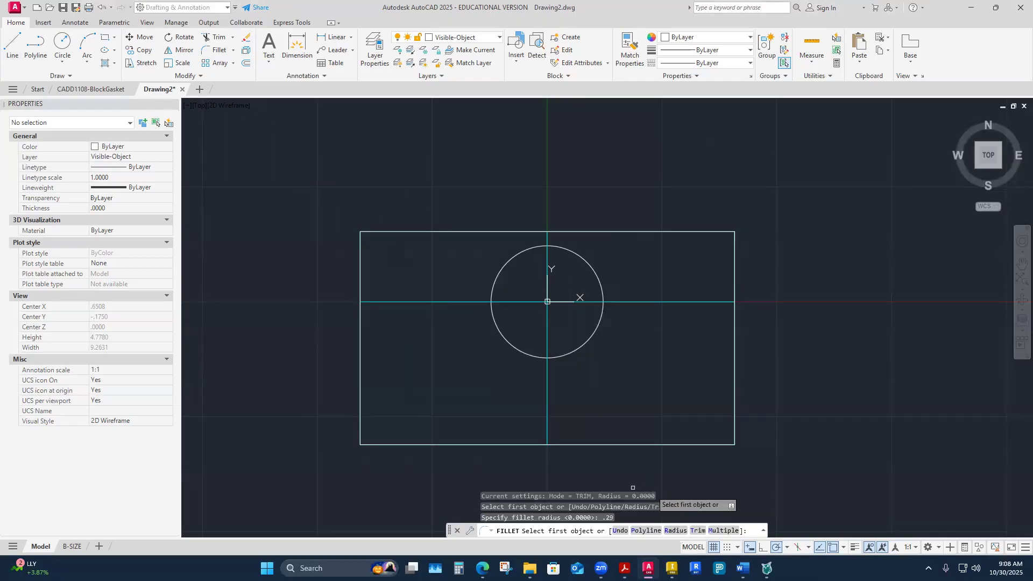
click(359, 253)
click(403, 232)
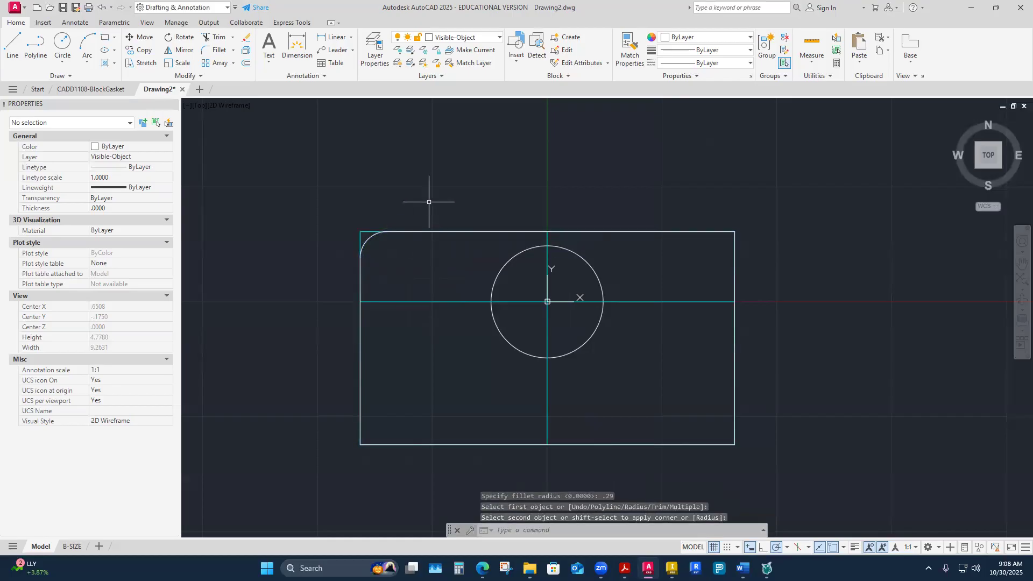
key(Escape)
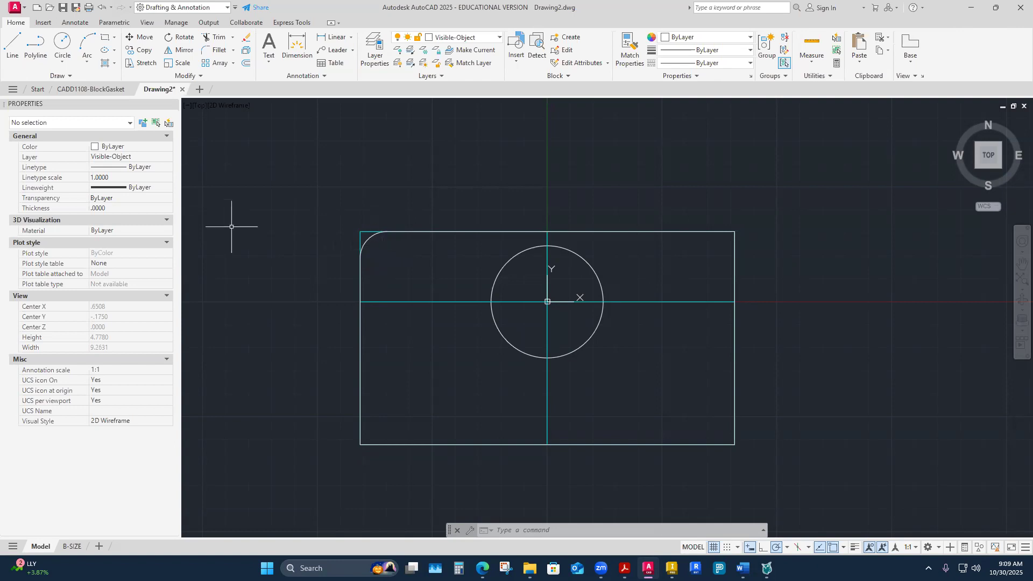
scroll(788, 253, up, 2)
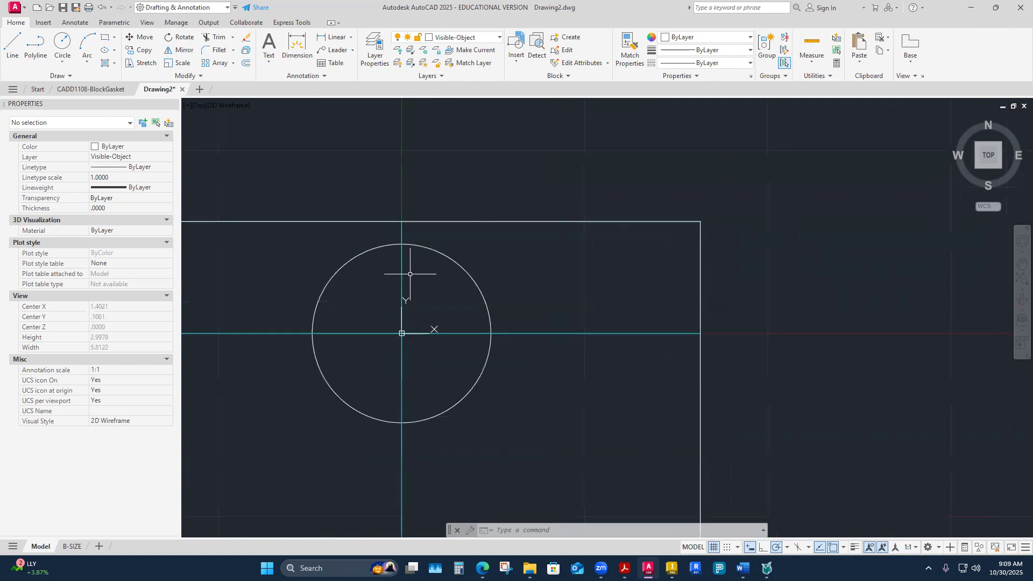
scroll(474, 274, down, 6)
scroll(414, 267, up, 6)
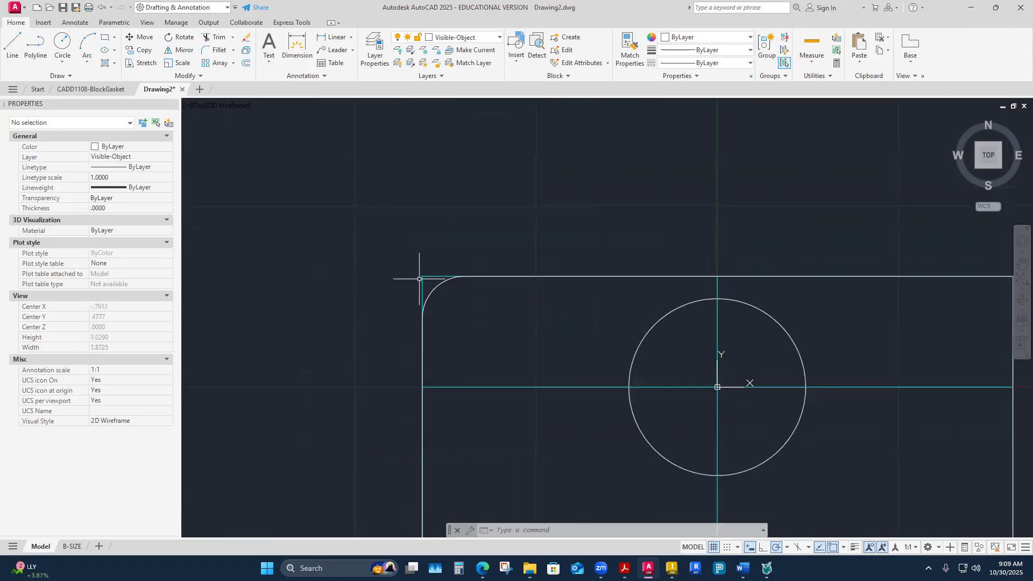
scroll(423, 309, down, 3)
scroll(534, 312, up, 1)
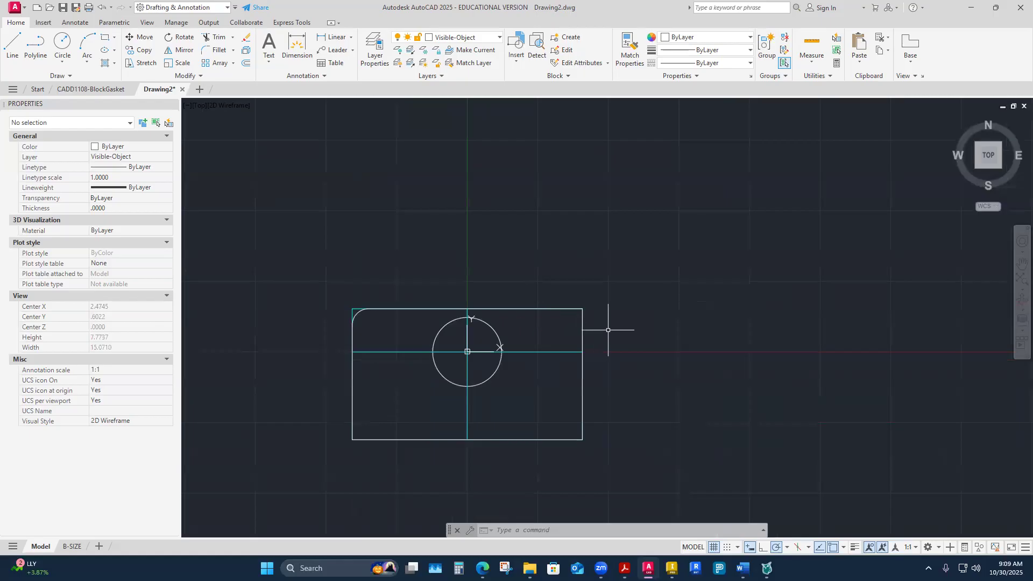
scroll(601, 324, up, 1)
scroll(498, 301, up, 2)
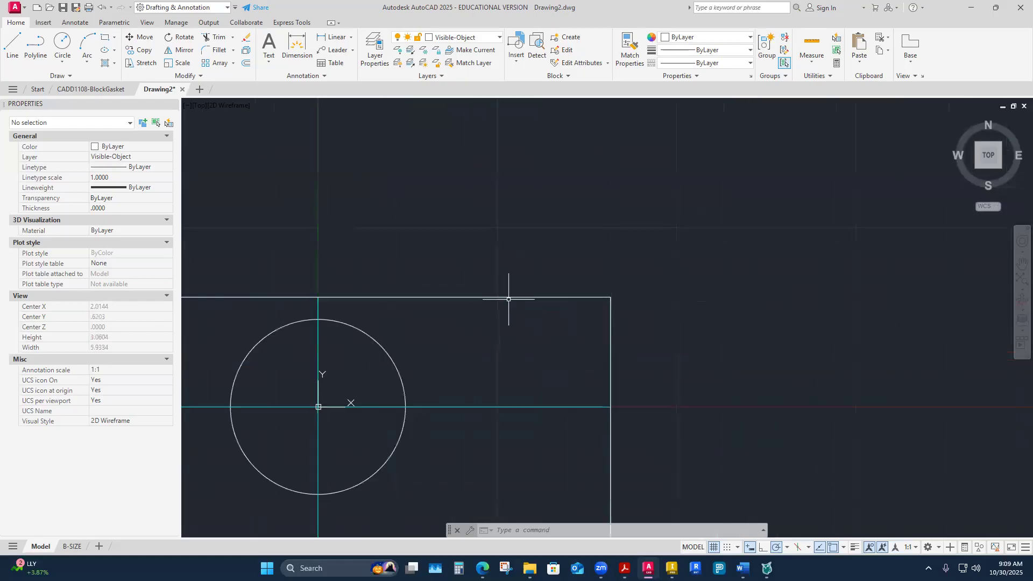
scroll(509, 299, down, 4)
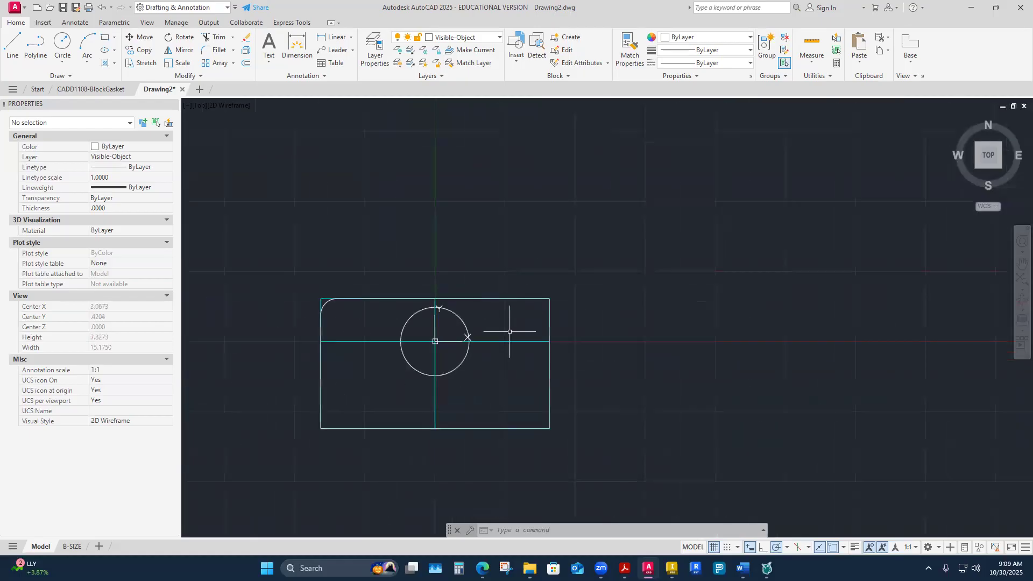
Step: Restart Fillet with the .29 radius and the Multiple option, and round the rectangle's upper-right corner
click(219, 51)
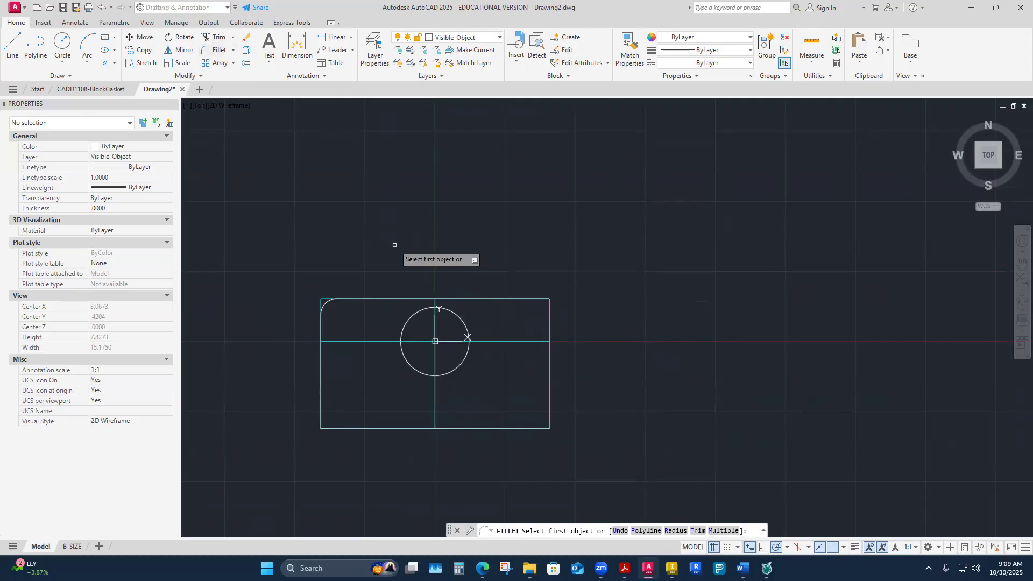
key(Escape)
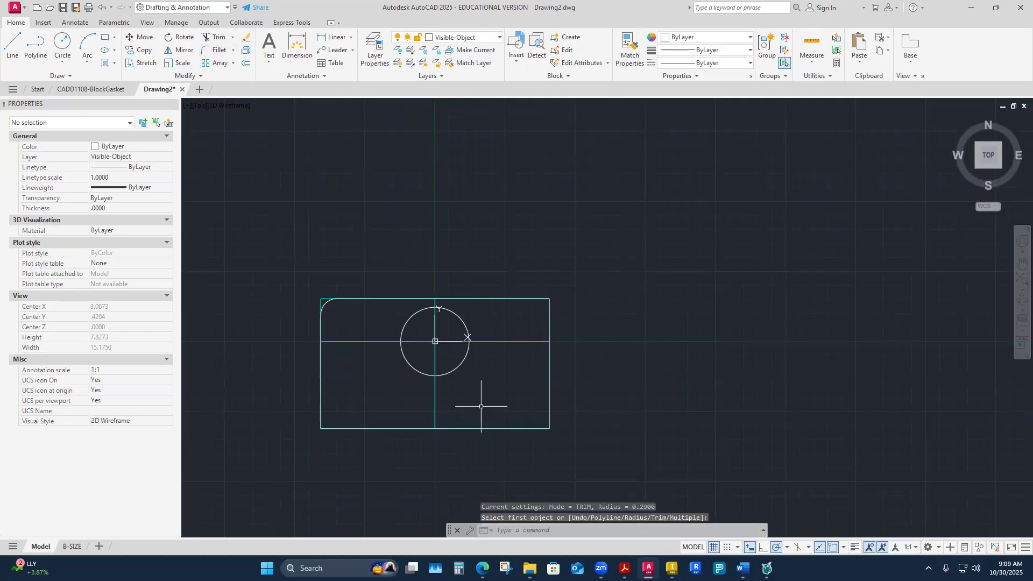
click(219, 50)
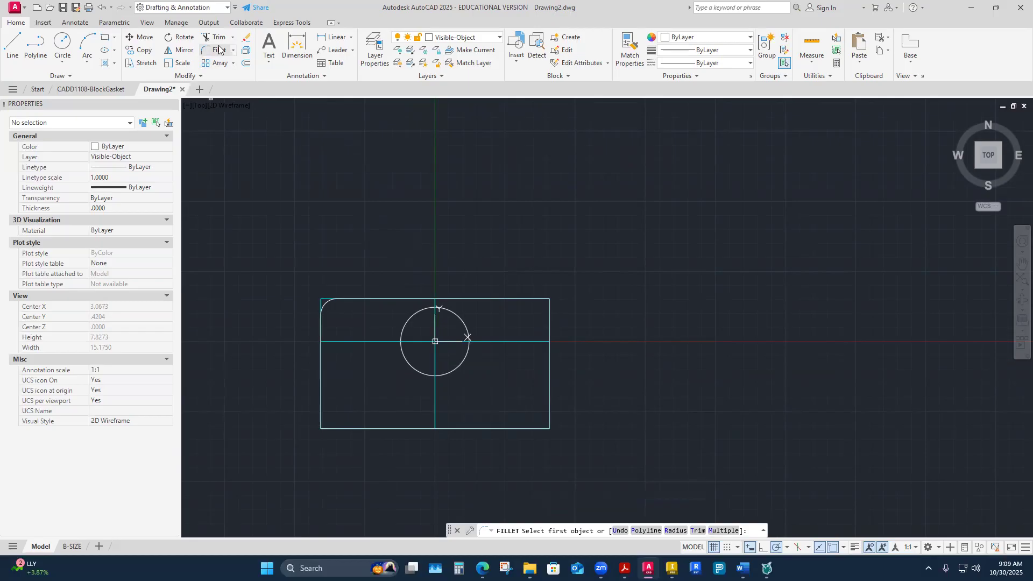
text(R)
key(Return)
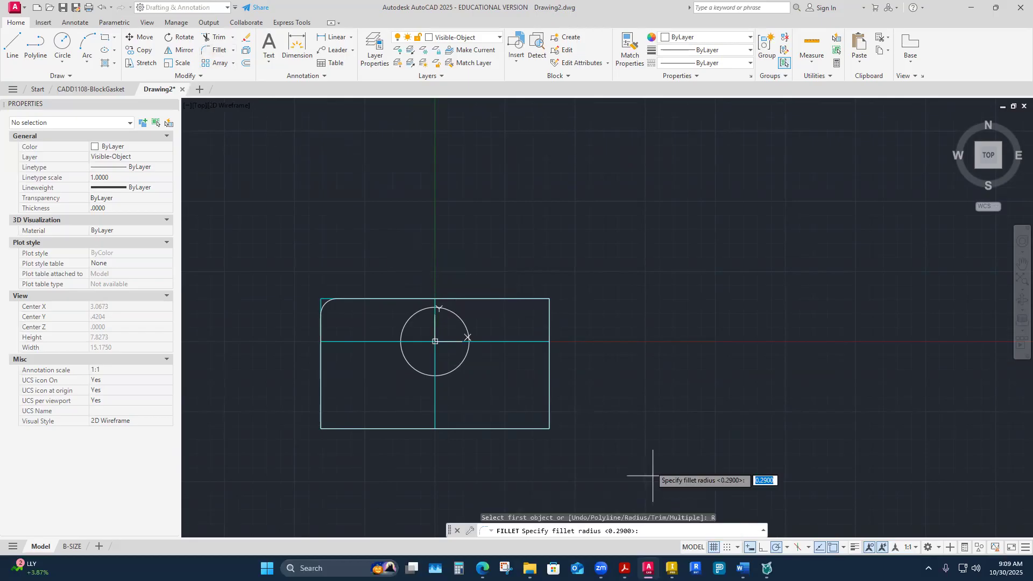
key(Return)
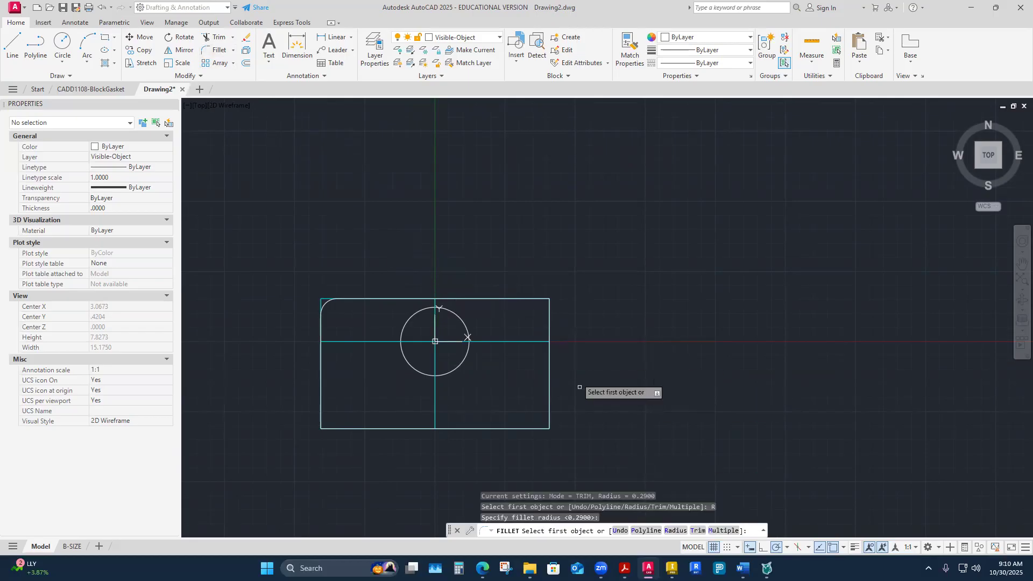
click(723, 531)
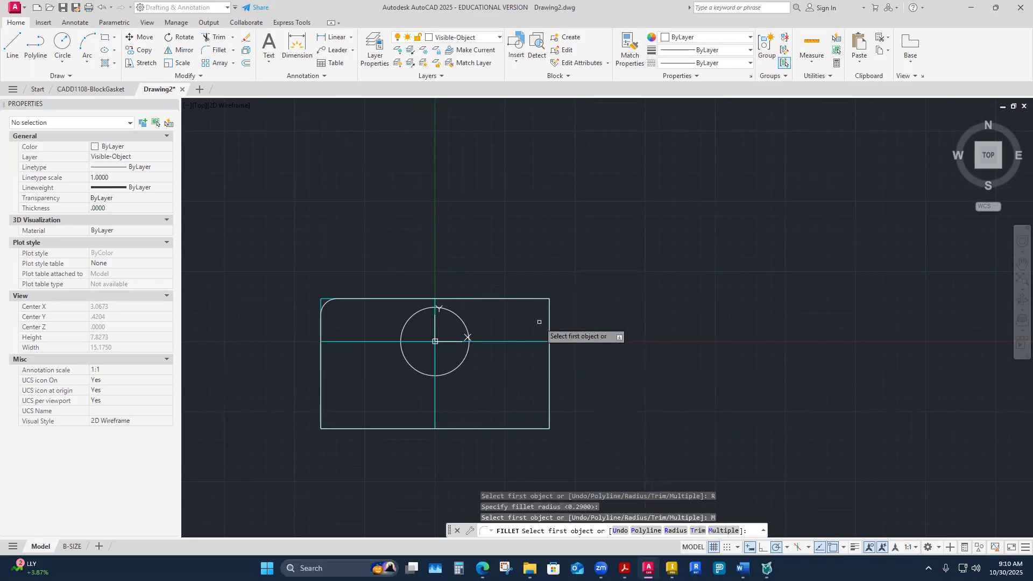
scroll(547, 320, up, 4)
click(519, 262)
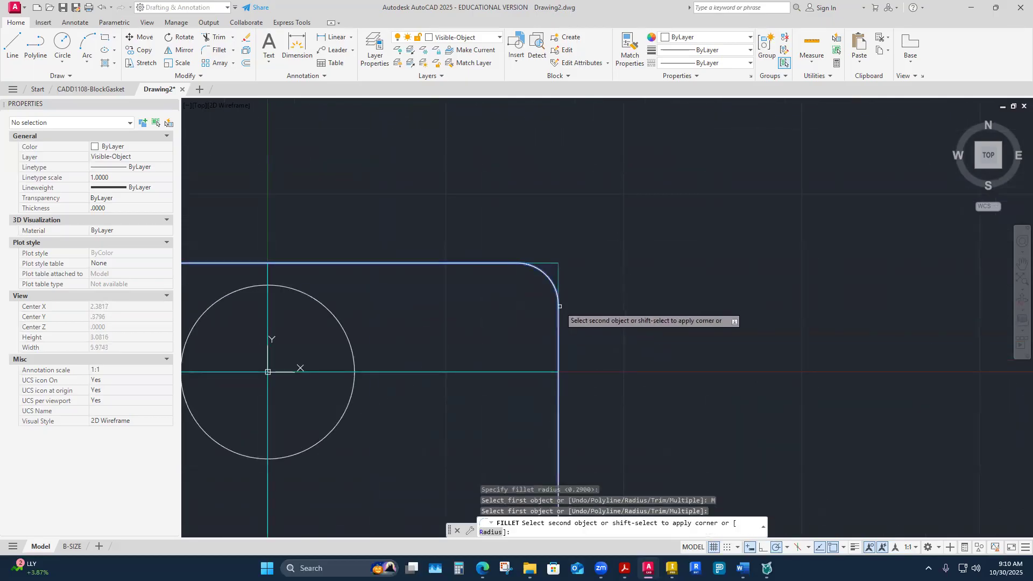
click(557, 299)
Step: Fillet the rectangle's lower-right corner with the same .29 radius
scroll(554, 299, down, 2)
scroll(588, 398, up, 2)
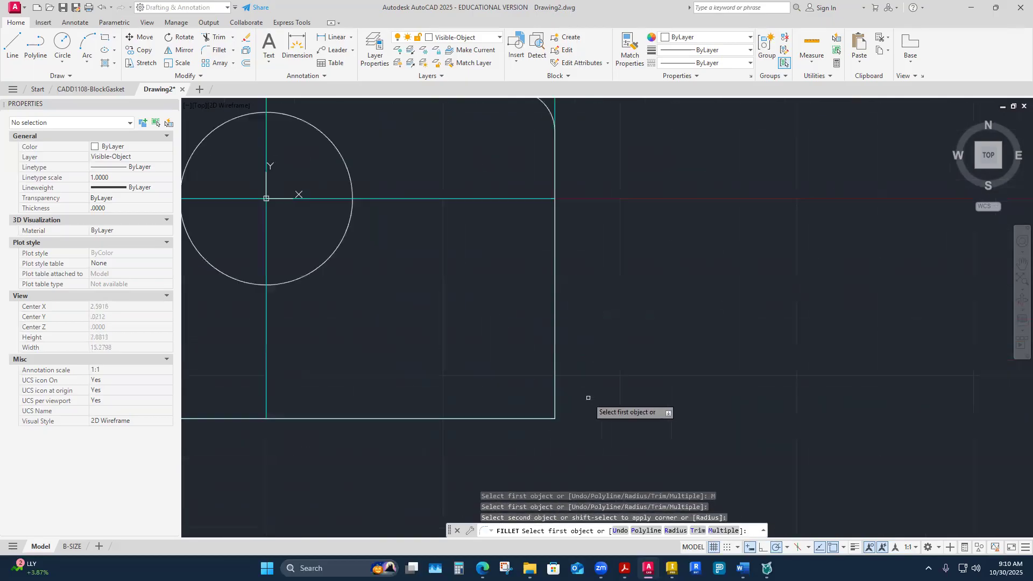
click(554, 370)
click(482, 418)
scroll(509, 412, down, 4)
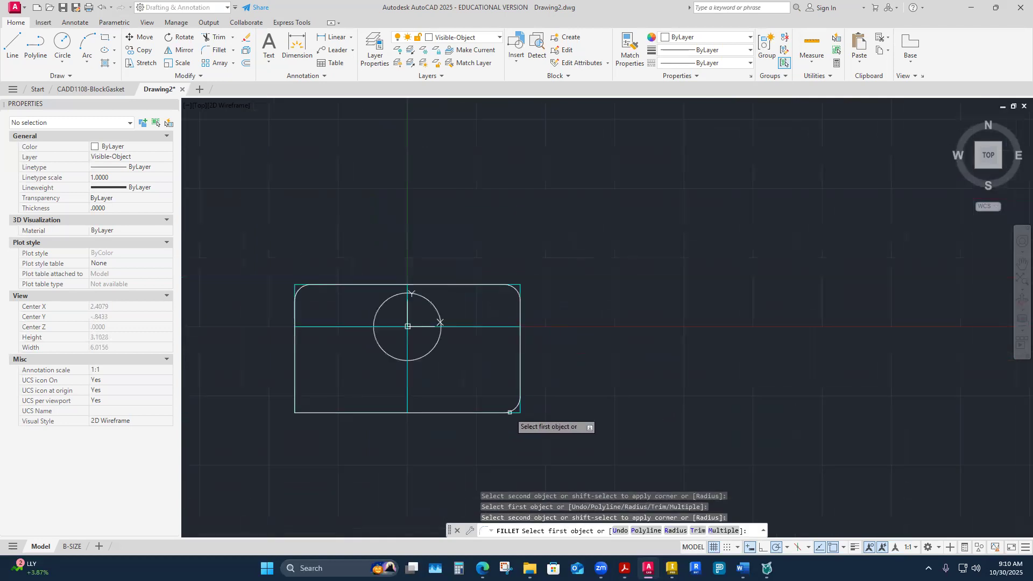
Step: Fillet the rectangle's lower-left corner with the same .29 radius and end the Fillet command
scroll(279, 422, up, 4)
click(383, 396)
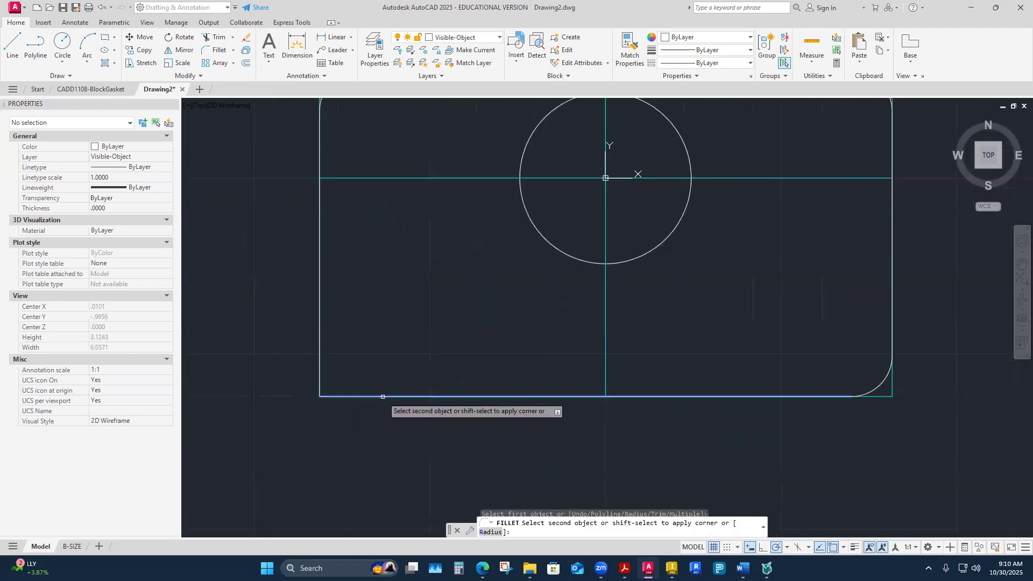
click(320, 340)
right_click(266, 332)
click(290, 340)
scroll(269, 408, down, 5)
scroll(248, 376, up, 4)
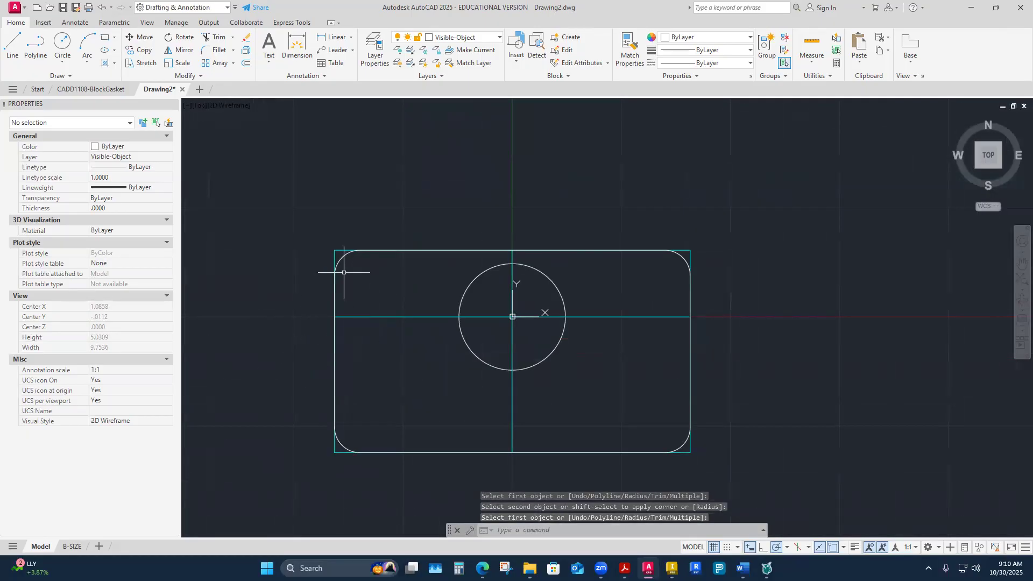
scroll(343, 272, up, 2)
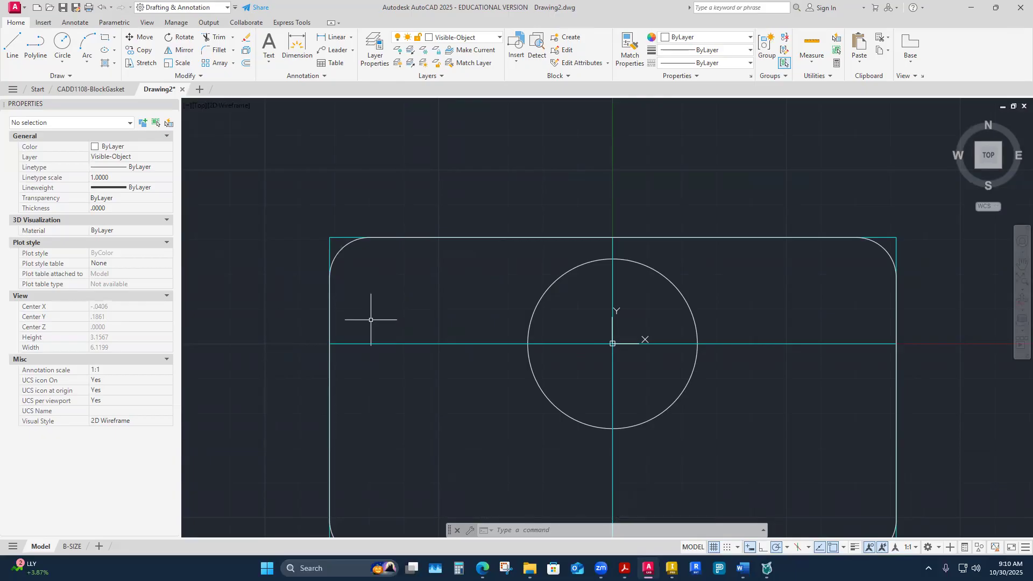
scroll(733, 428, up, 1)
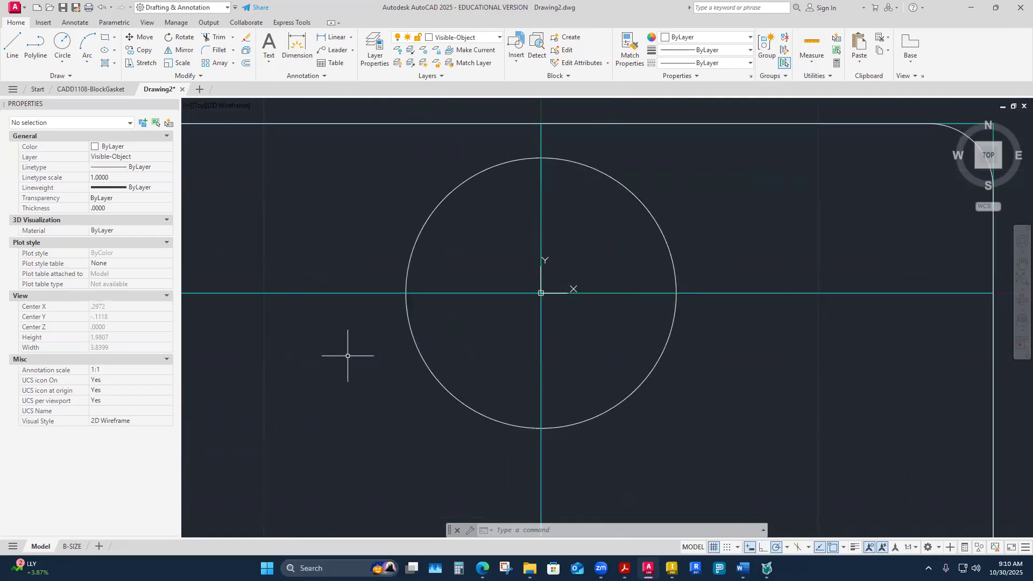
click(12, 46)
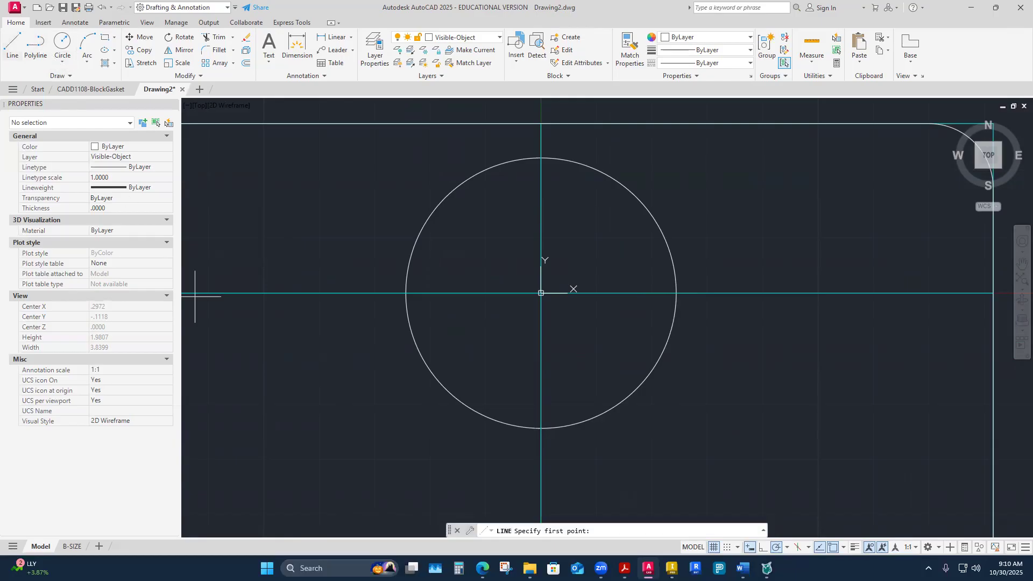
click(406, 294)
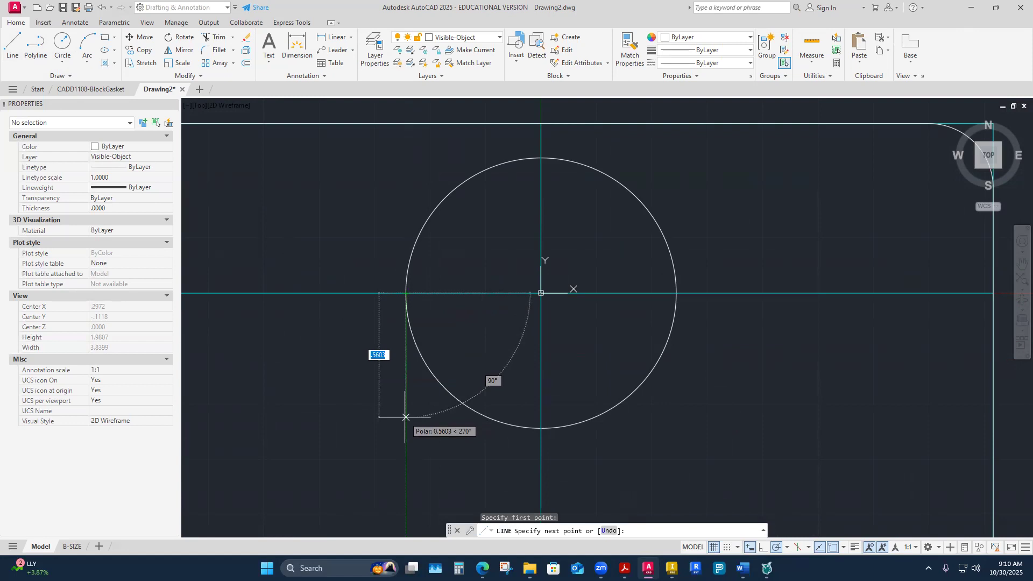
key(Escape)
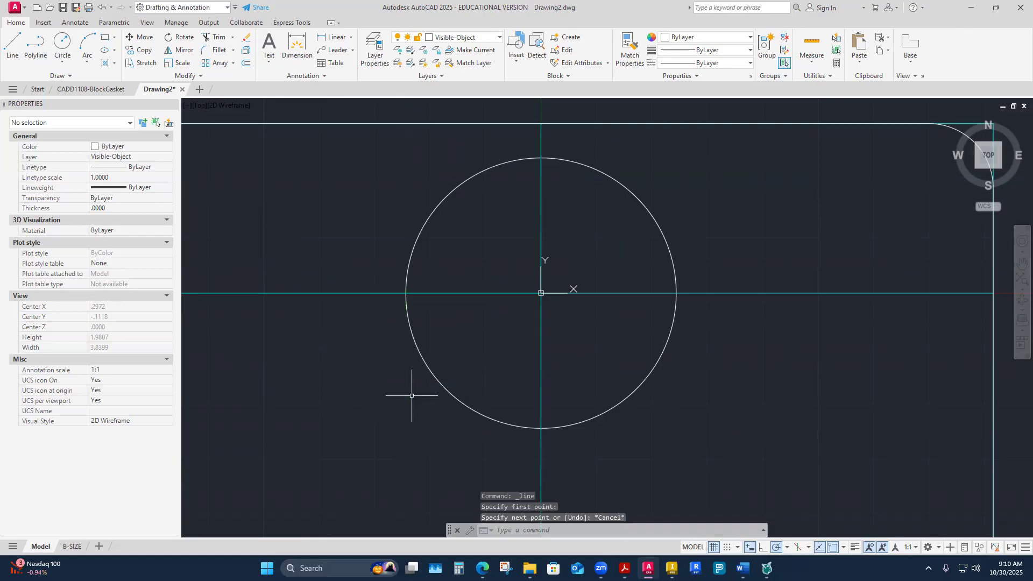
Step: On the Construction layer, draw lines from the circle's left quadrant .57 straight down, horizontally across, and up to its right quadrant
click(499, 38)
click(457, 129)
click(12, 44)
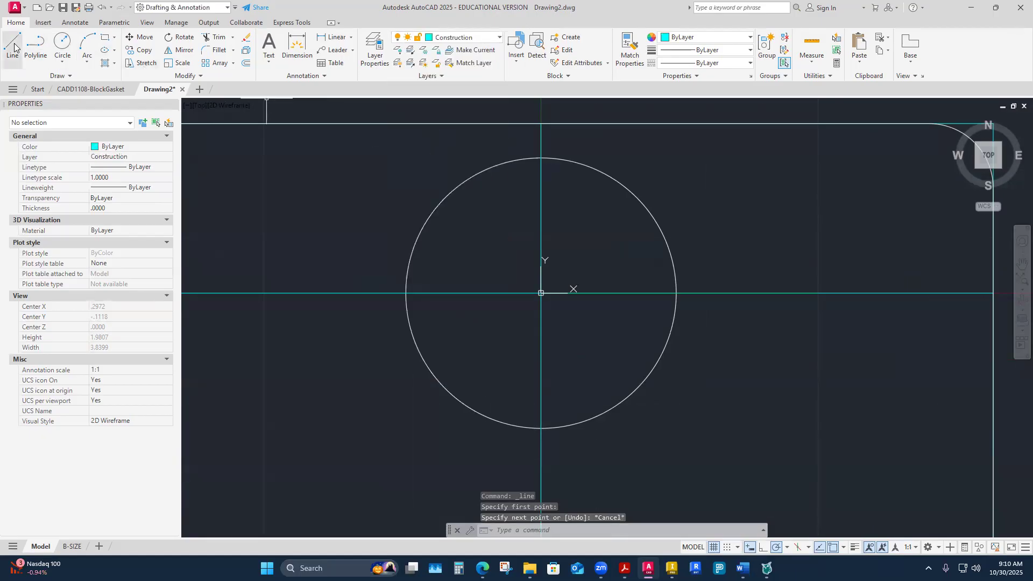
click(407, 293)
text(.5)
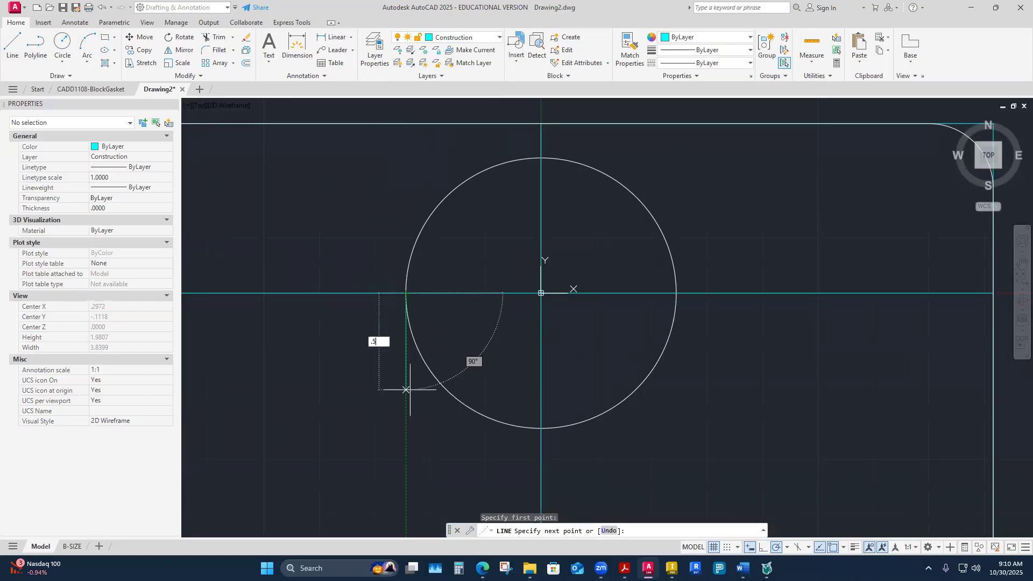
text(7)
key(Return)
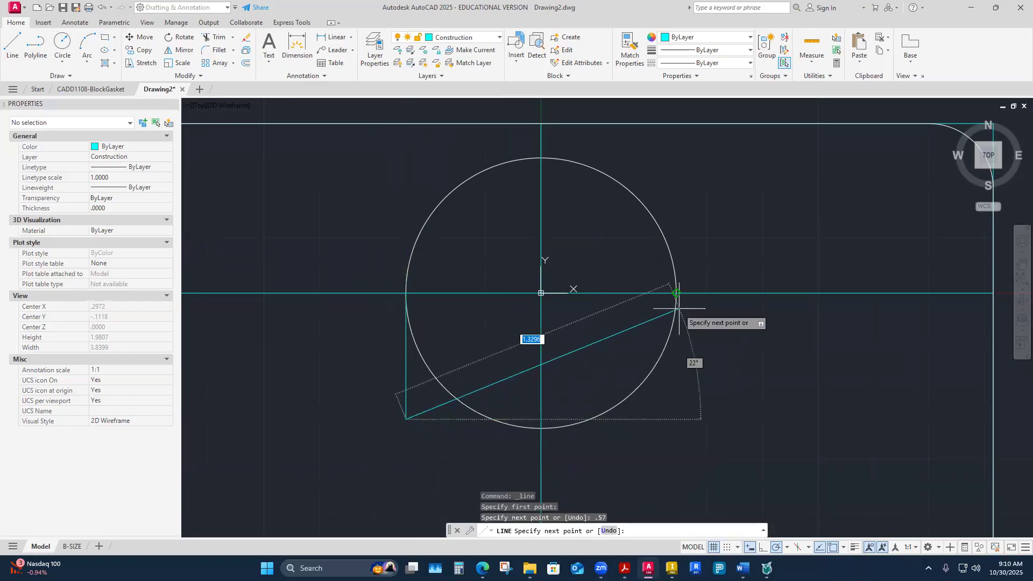
click(676, 419)
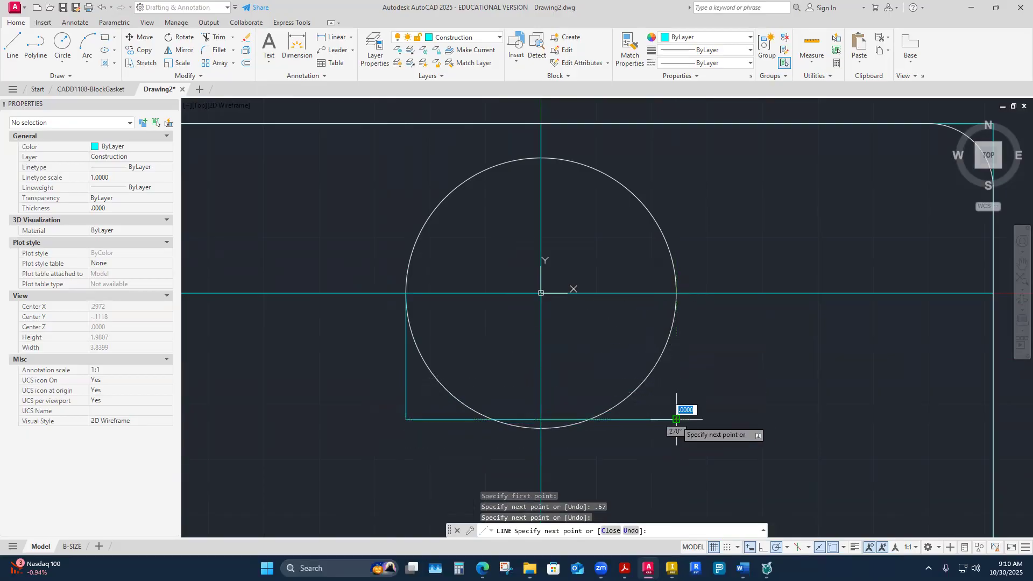
click(676, 292)
right_click(676, 294)
click(708, 303)
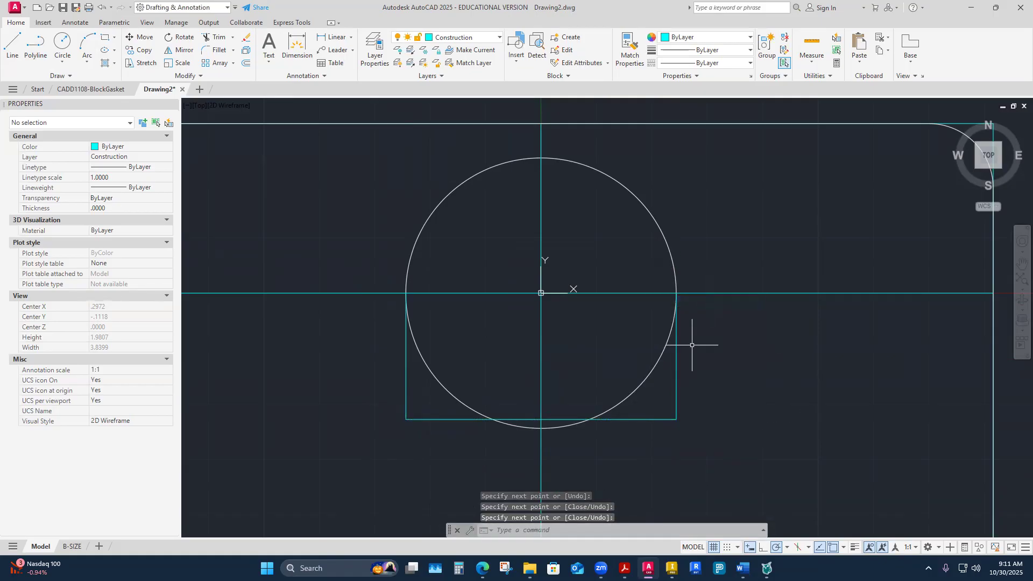
Step: Make Visible-Object the current layer and trace the three construction lines below the circle with object lines, from left quadrant to right quadrant
click(498, 39)
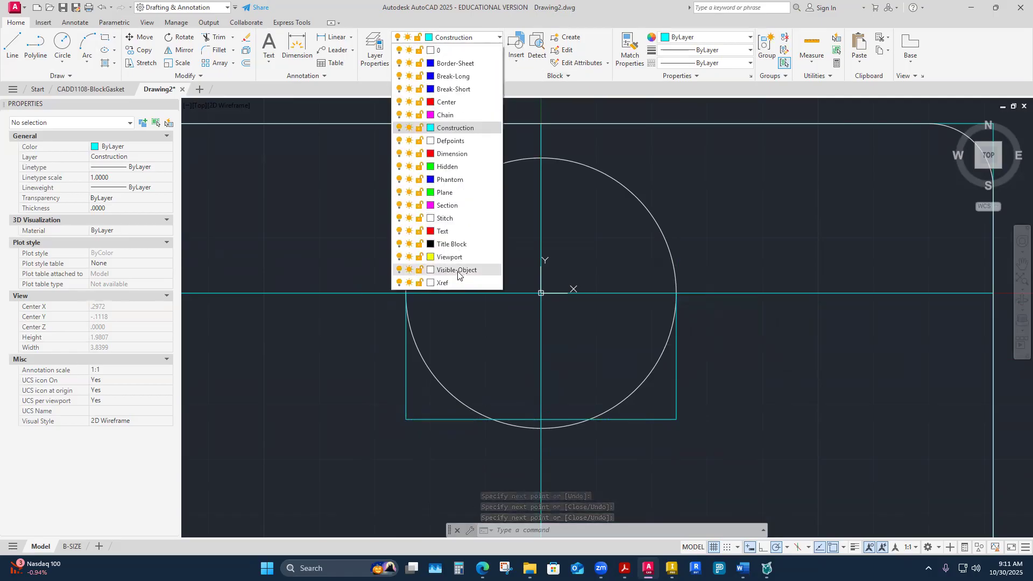
click(458, 270)
click(13, 45)
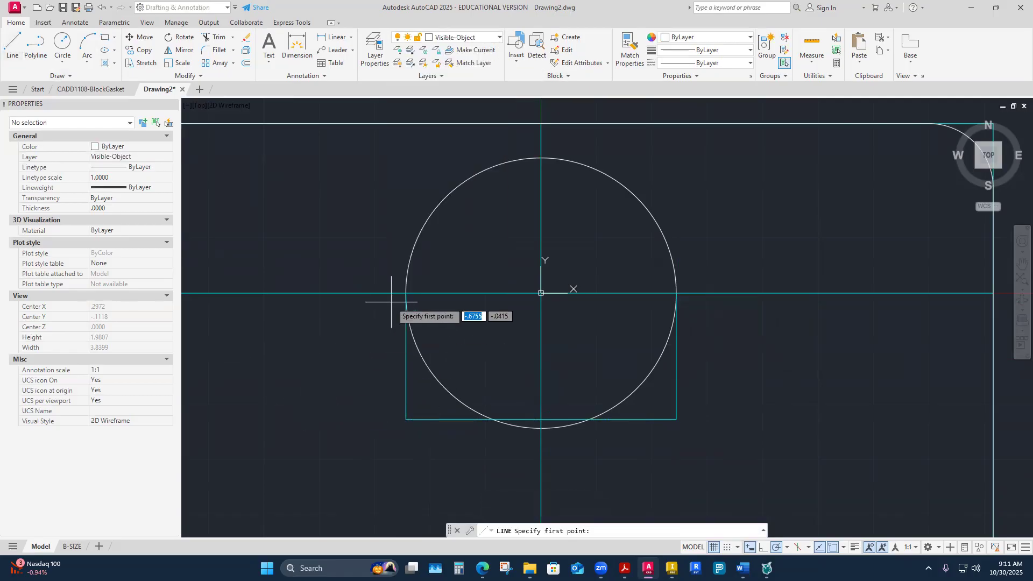
click(406, 294)
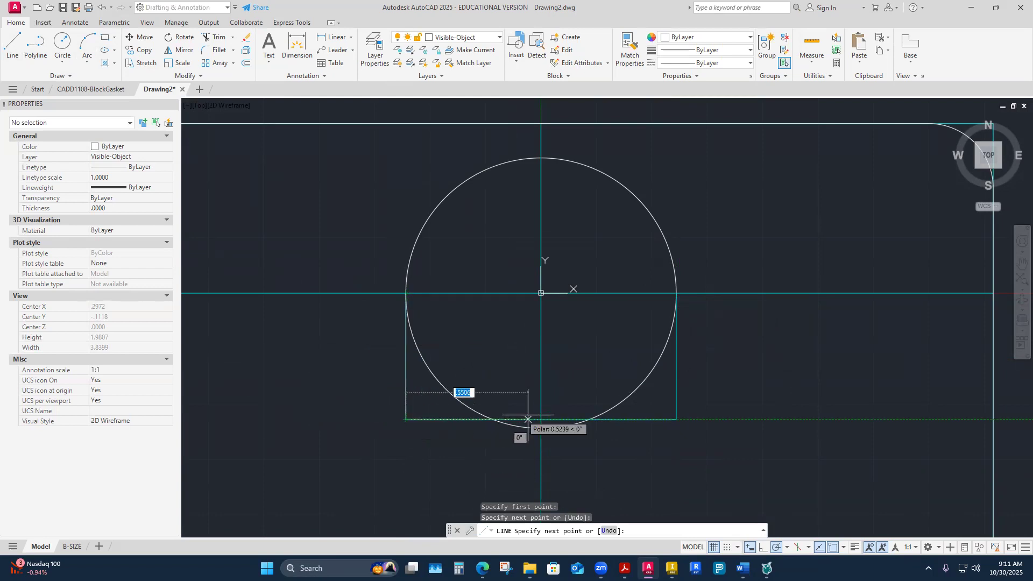
click(676, 419)
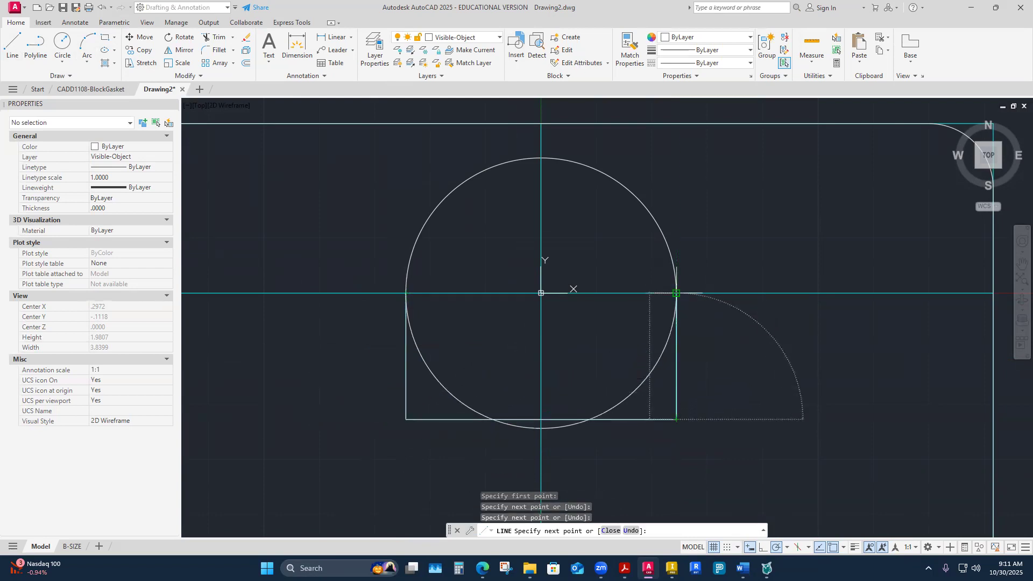
click(676, 293)
right_click(677, 293)
click(693, 297)
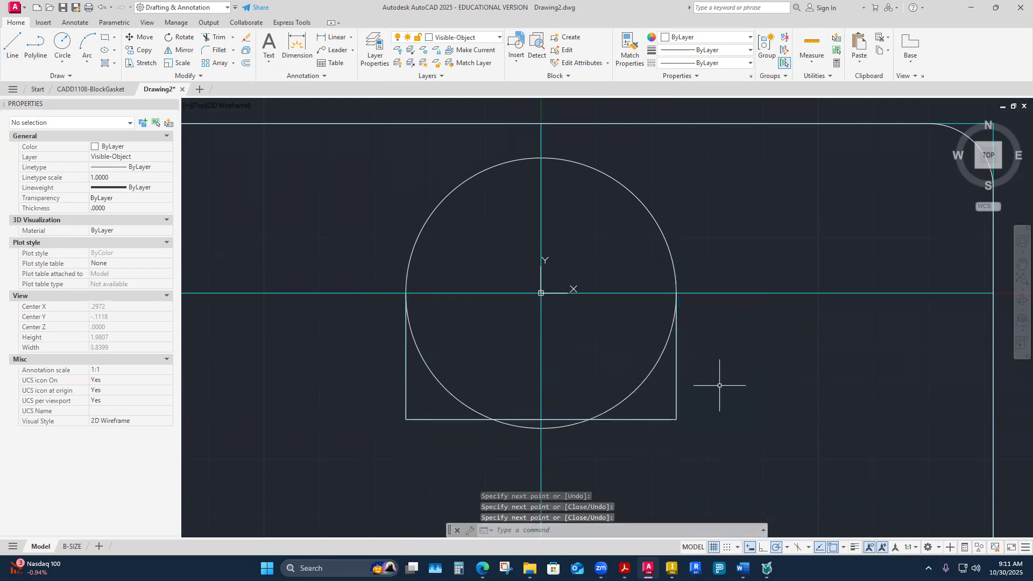
Step: Trim away the circle's lower half between the two vertical lines, leaving the upper semicircle
click(215, 37)
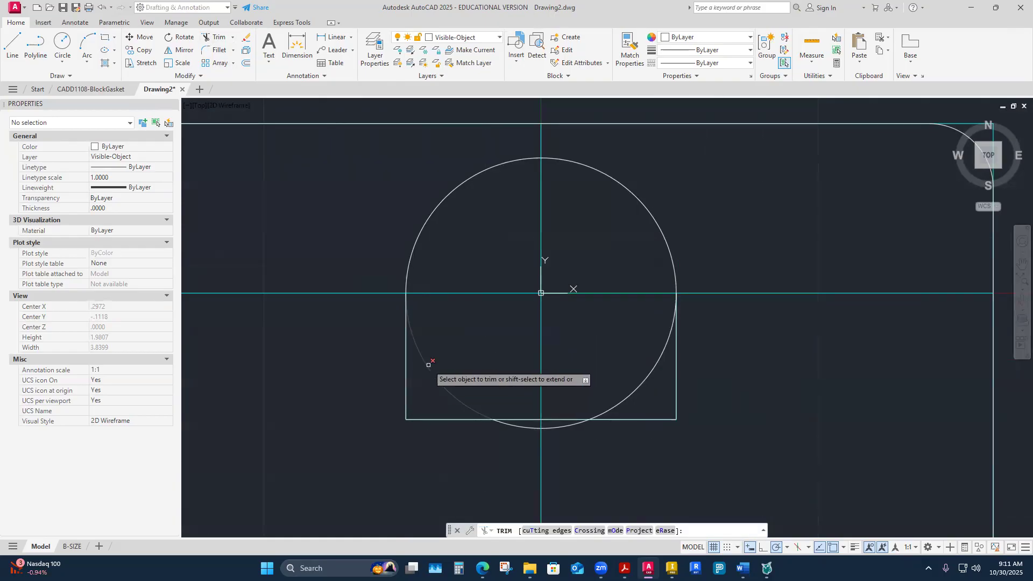
click(429, 364)
scroll(485, 487, up, 2)
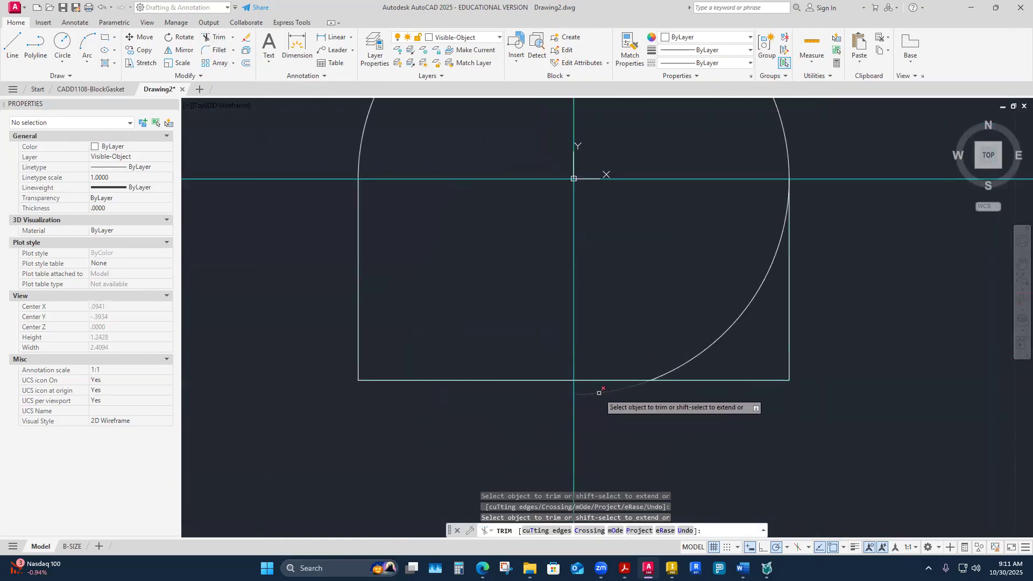
click(688, 357)
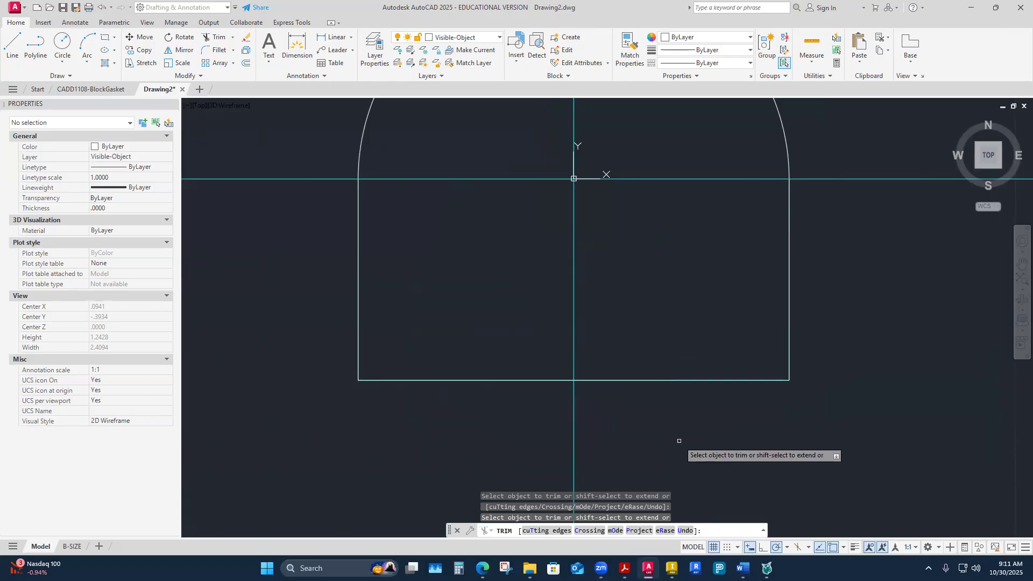
key(Escape)
Step: Fillet the lower-left corner of the central arched opening with a radius of .06
scroll(664, 431, down, 4)
scroll(645, 425, up, 2)
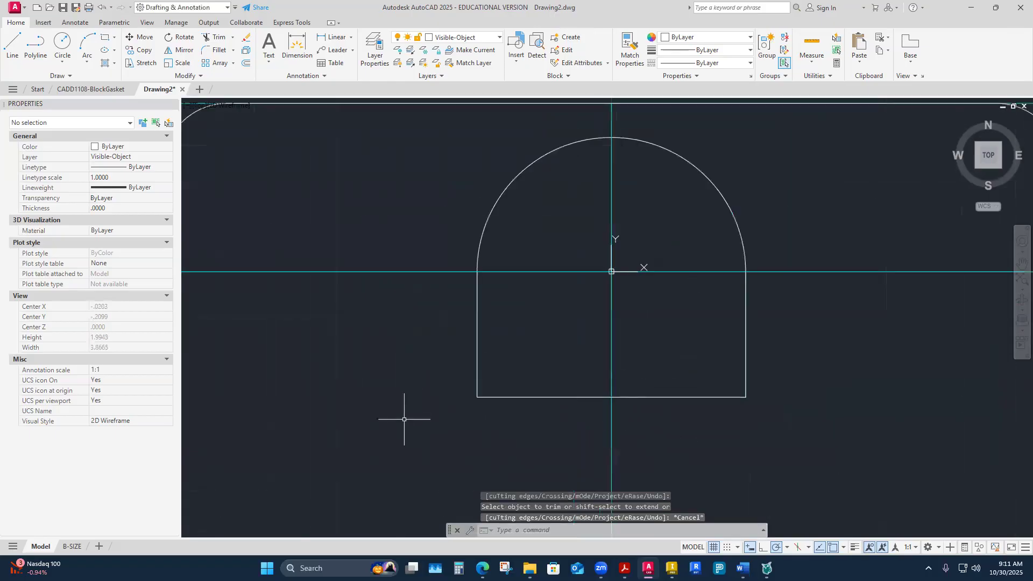
scroll(490, 415, up, 2)
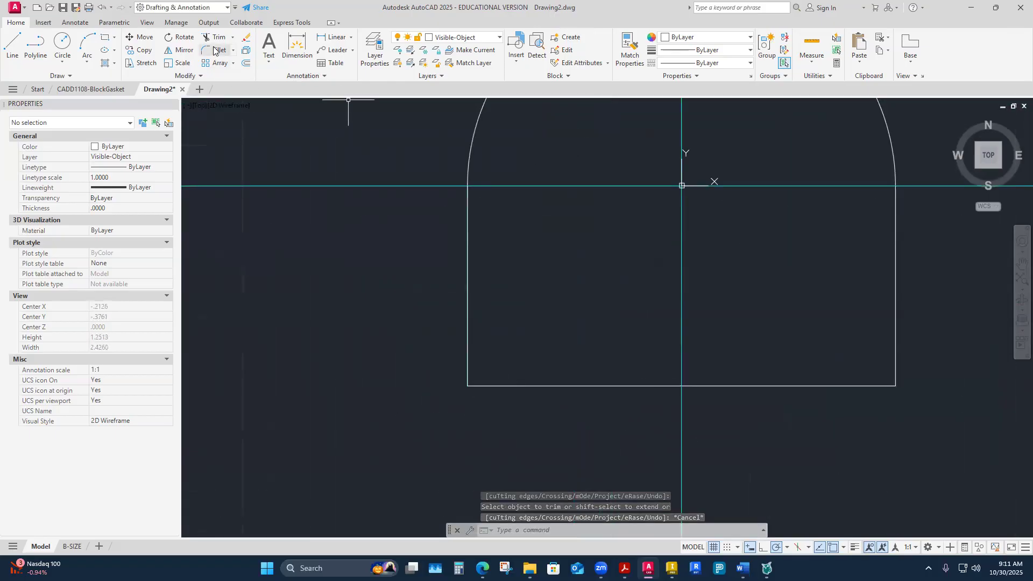
click(218, 50)
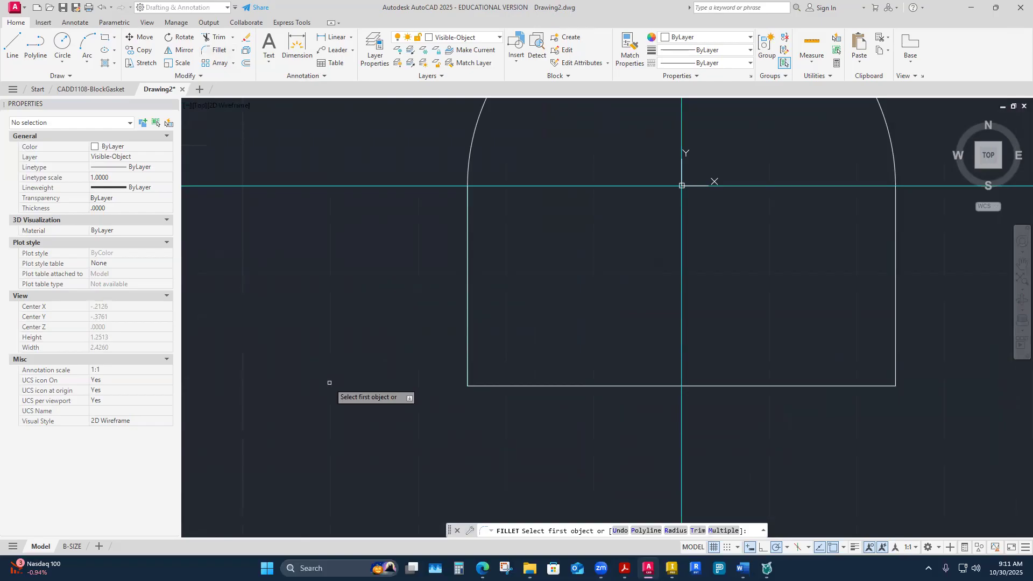
text(r)
key(Return)
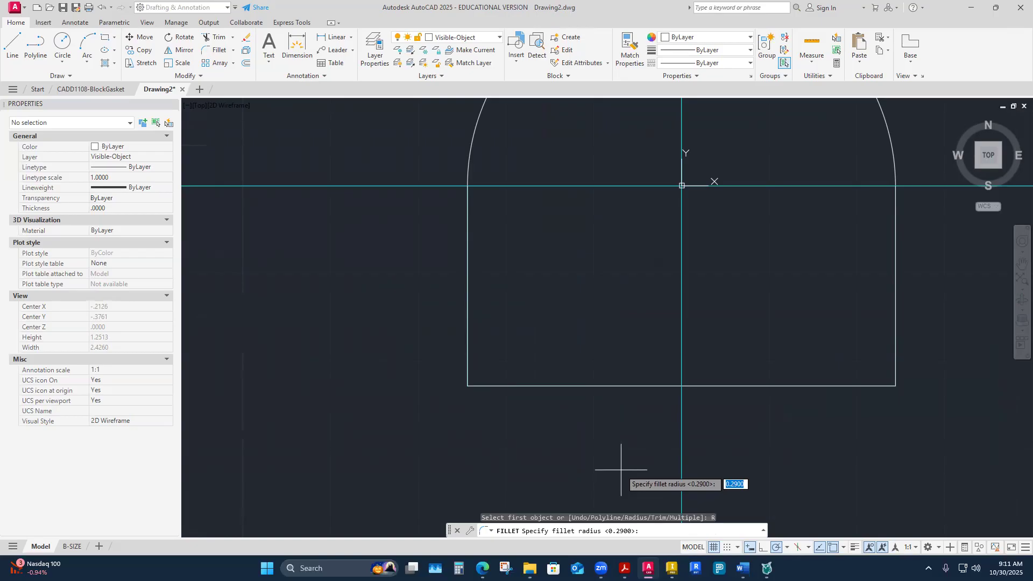
text(.)
key(Return)
text(065)
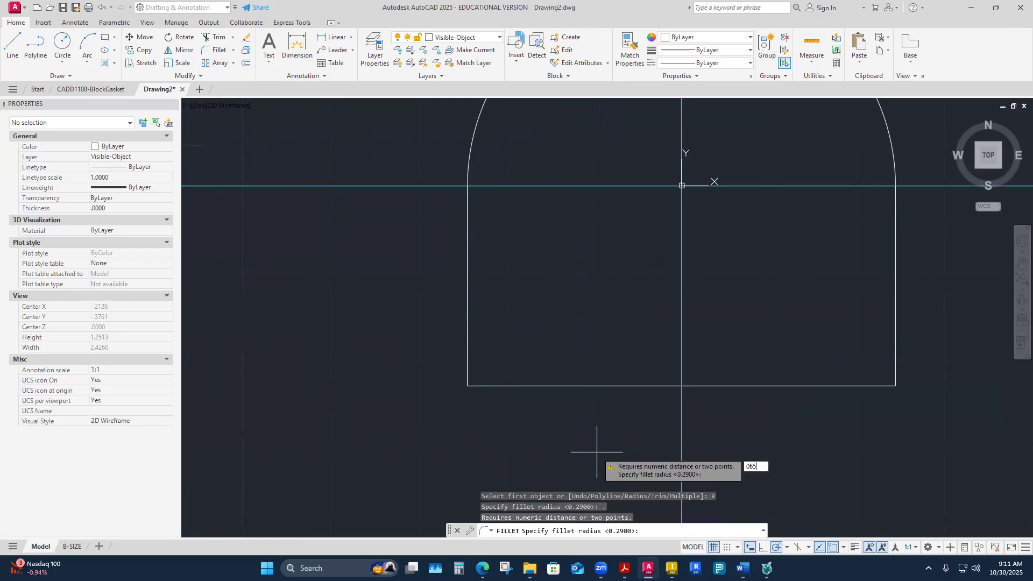
key(BackSpace)
key(BackSpace)
key(BackSpace)
text(.06)
key(Return)
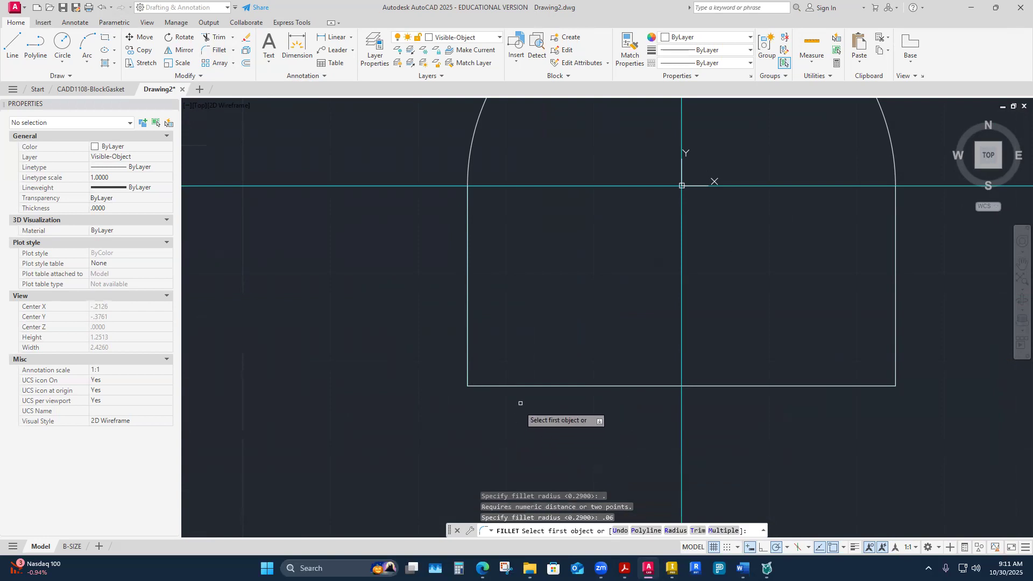
click(523, 386)
click(469, 356)
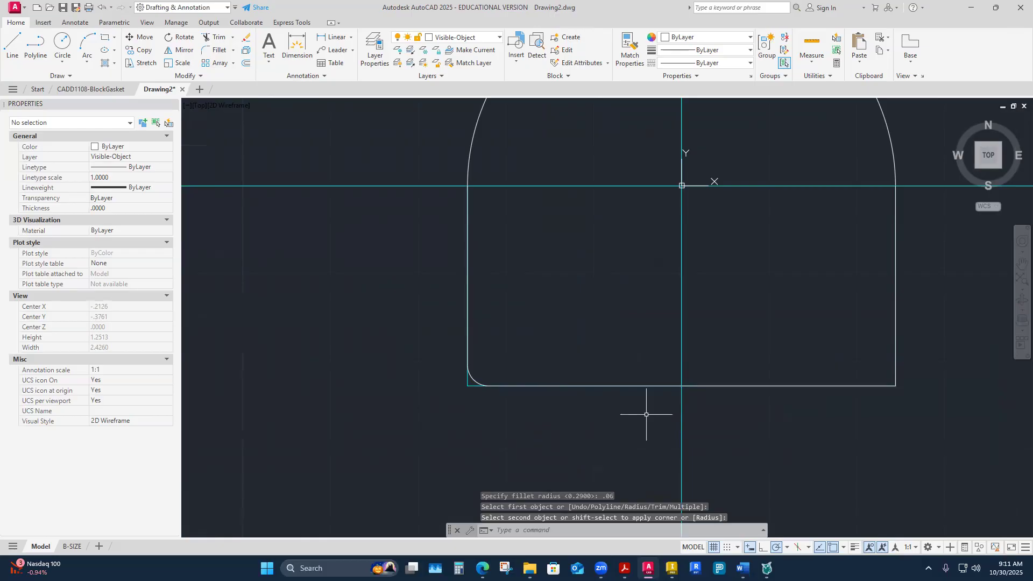
Step: Fillet the lower-right corner of the central arched opening with the same .06 radius
key(Return)
click(839, 385)
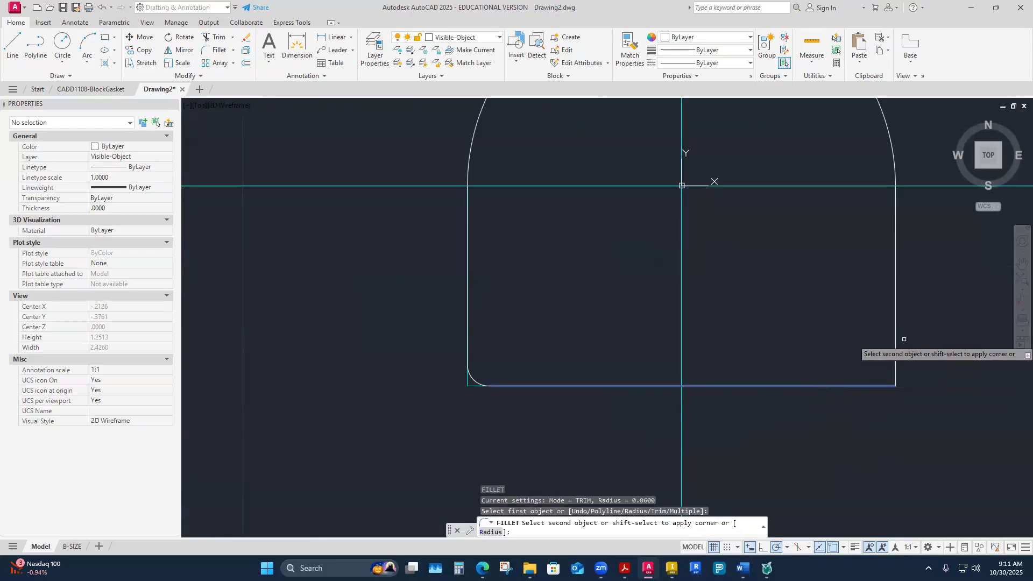
click(895, 342)
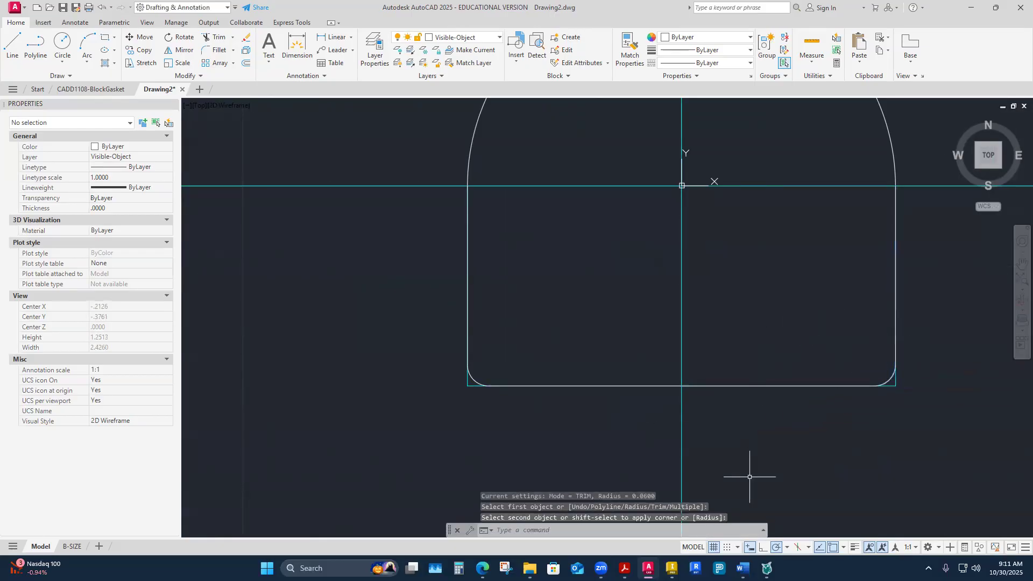
key(Escape)
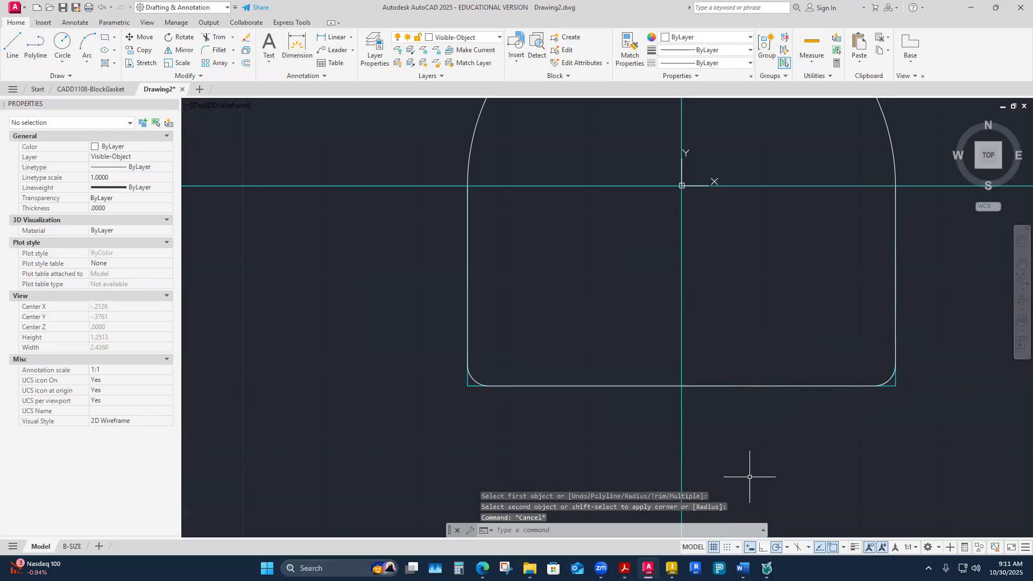
Step: Check the radius of the opening's lower-left fillet arc in its properties and clear the selection
click(470, 376)
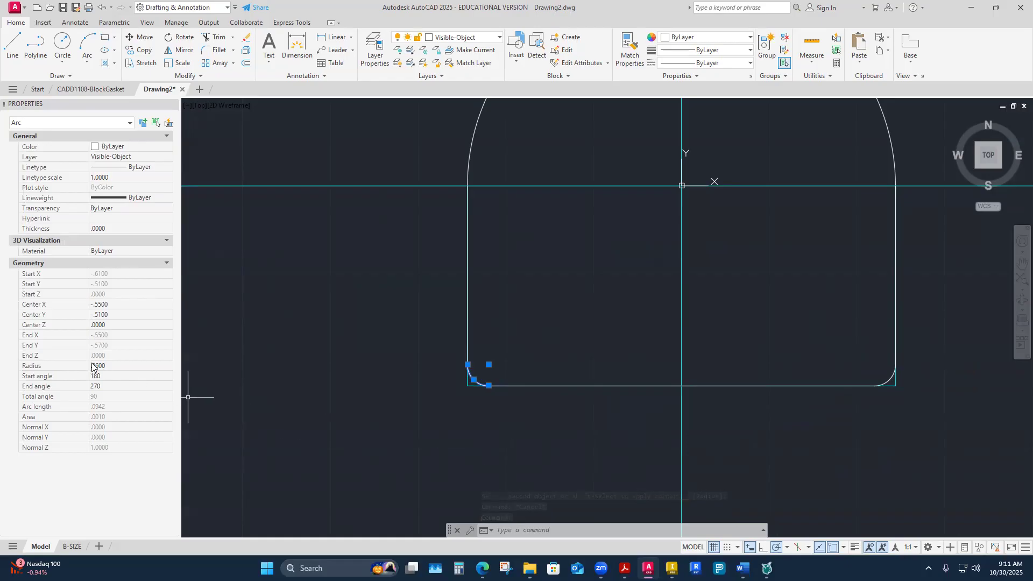
key(Escape)
key(Escape)
scroll(362, 392, down, 4)
scroll(415, 353, up, 4)
scroll(412, 359, down, 5)
scroll(314, 381, up, 2)
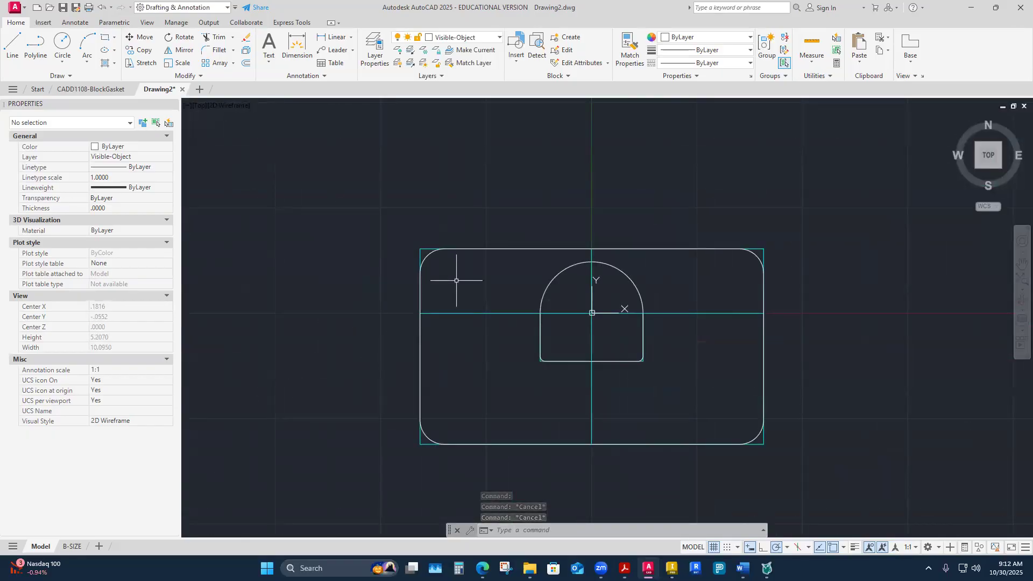
scroll(630, 438, up, 4)
scroll(628, 415, down, 2)
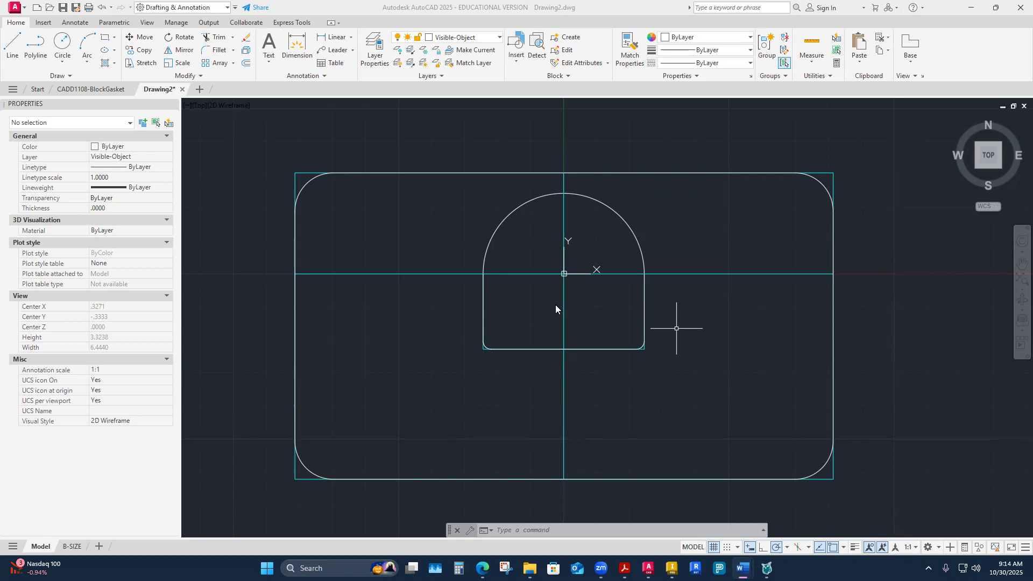
scroll(557, 306, down, 2)
scroll(556, 306, up, 2)
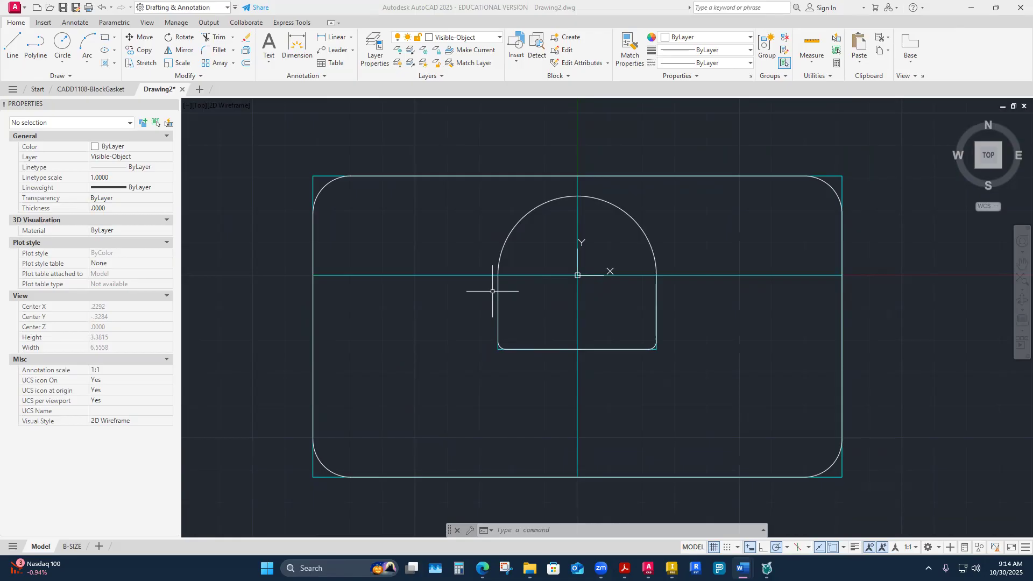
Step: Switch to the assignment sheet in Word, examine the gasket sketch's hole and slot dimensions, and return to the AutoCAD drawing
key(alt+Tab)
click(875, 86)
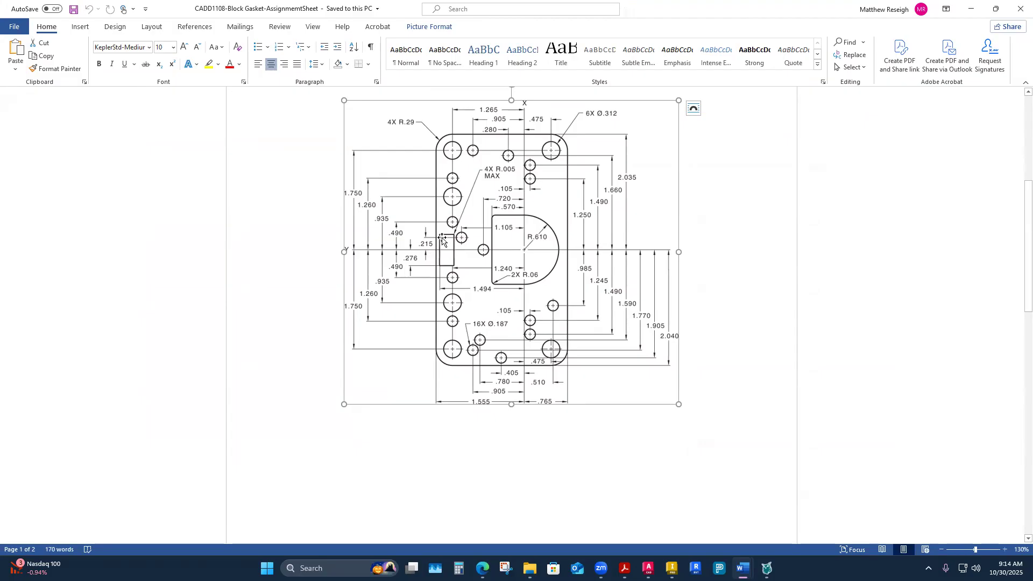
ctrl+scroll(438, 250, up, 1)
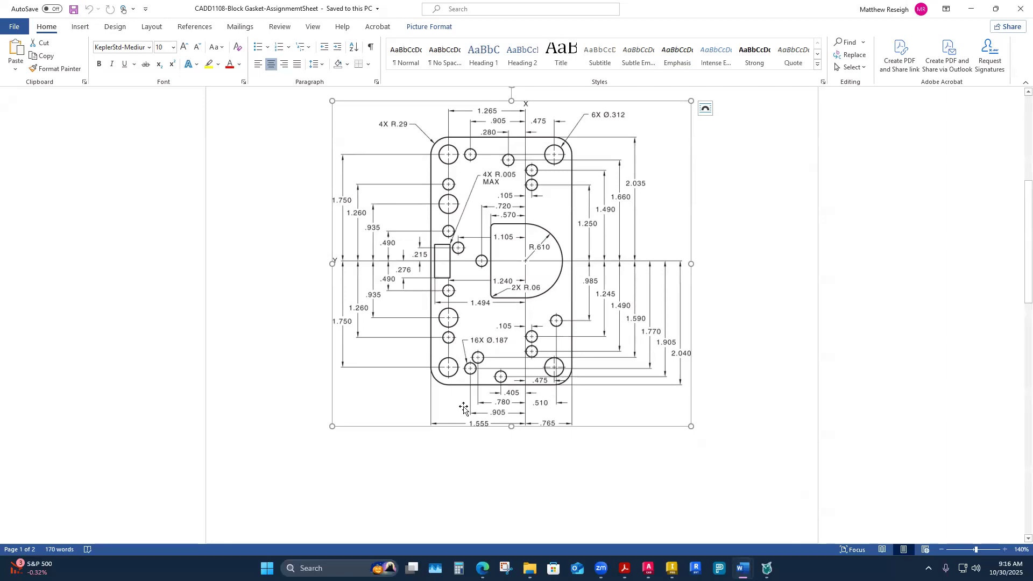
scroll(645, 394, up, 1)
scroll(646, 394, up, 1)
scroll(645, 393, down, 1)
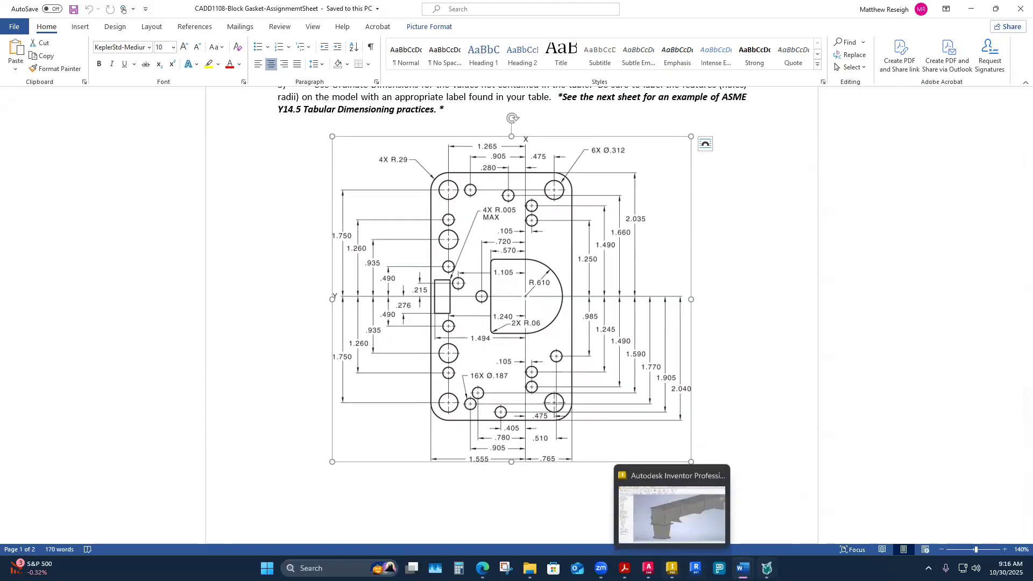
mouse_move(742, 568)
mouse_move(648, 568)
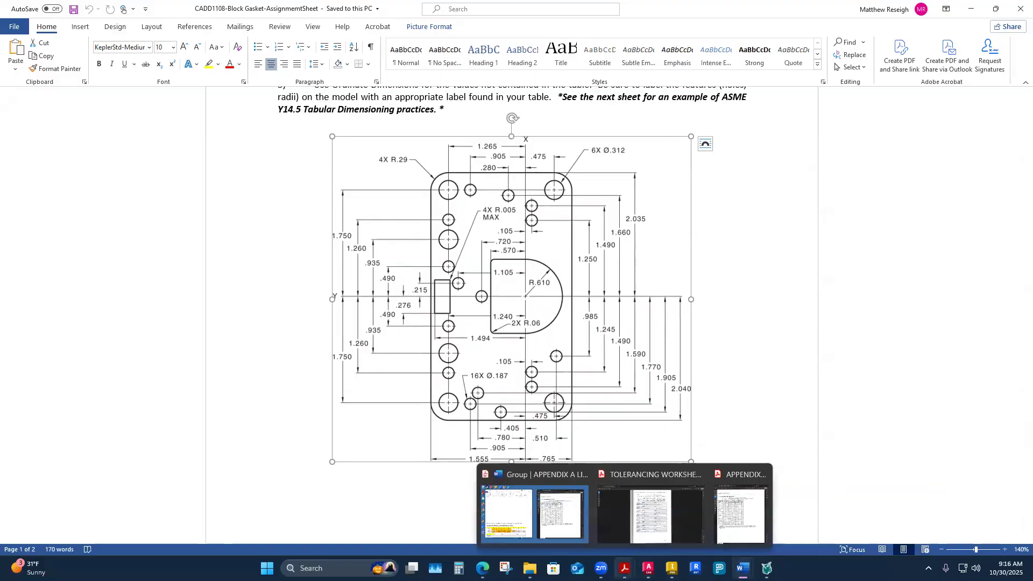
click(702, 514)
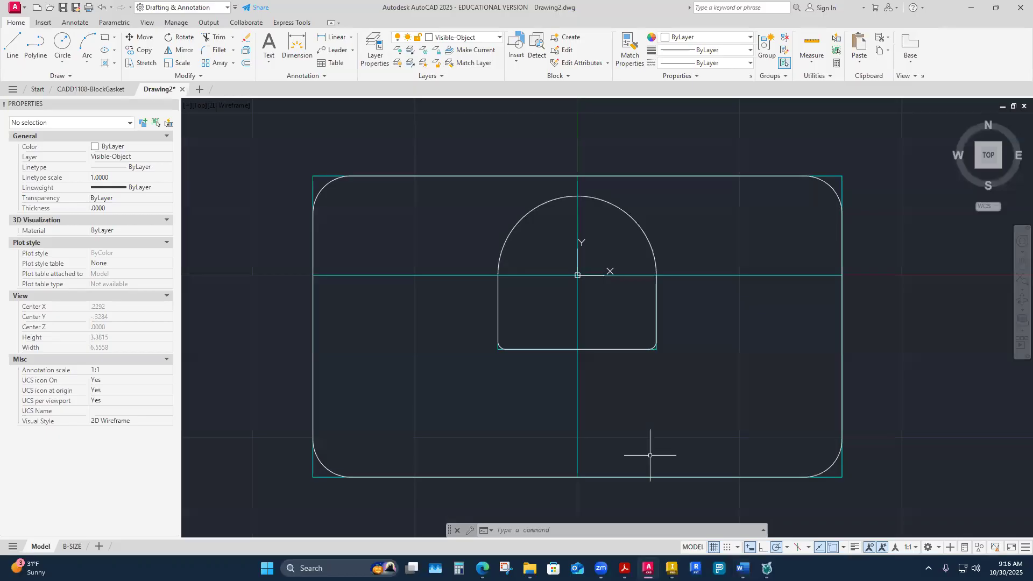
scroll(647, 455, down, 4)
scroll(651, 455, up, 4)
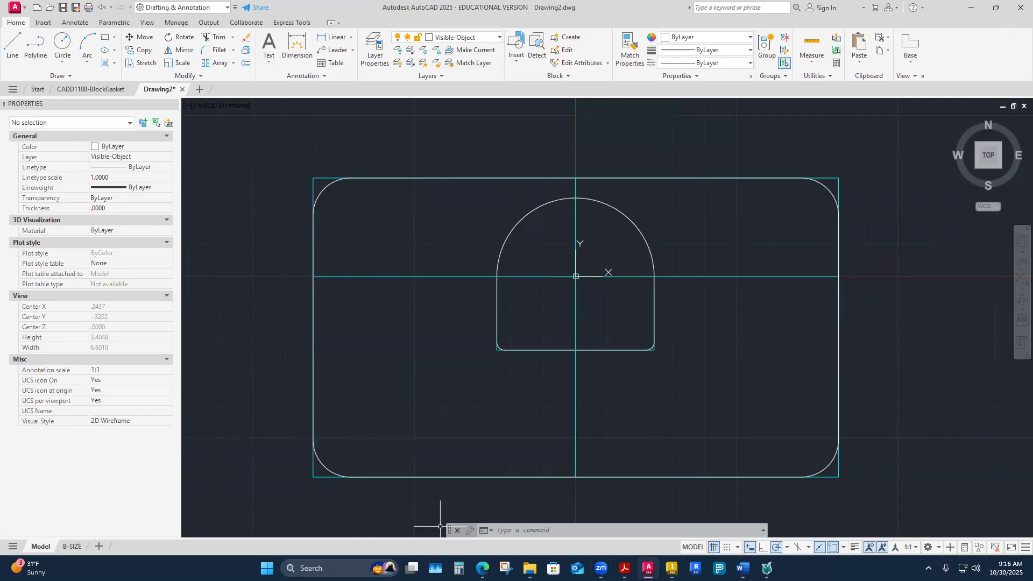
Step: Switch to the Word assignment sheet, restore its window down, and move it off to the left, clear of the AutoCAD drawing
mouse_move(743, 569)
click(864, 514)
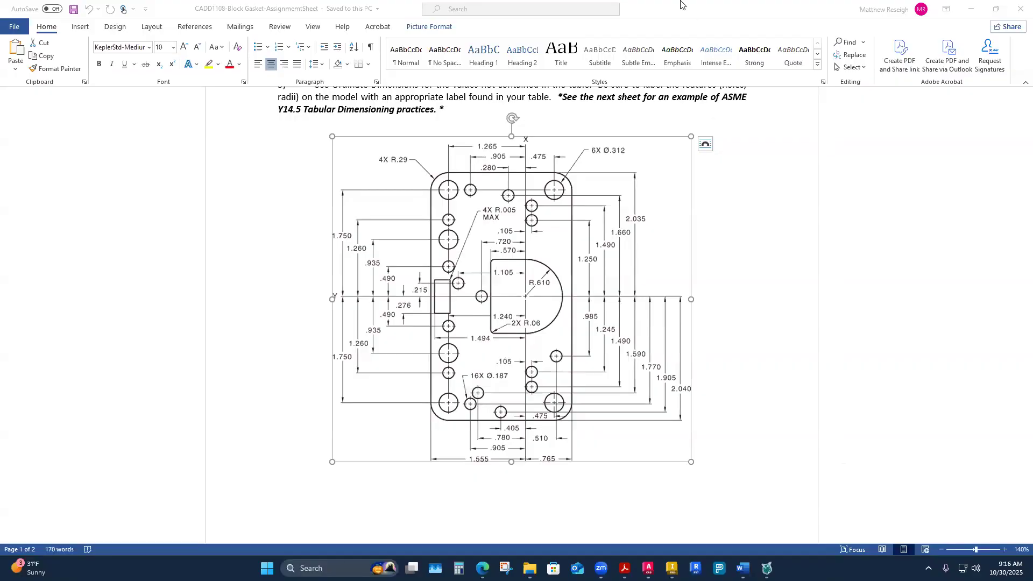
double_click(696, 11)
drag(443, 48, 0, 48)
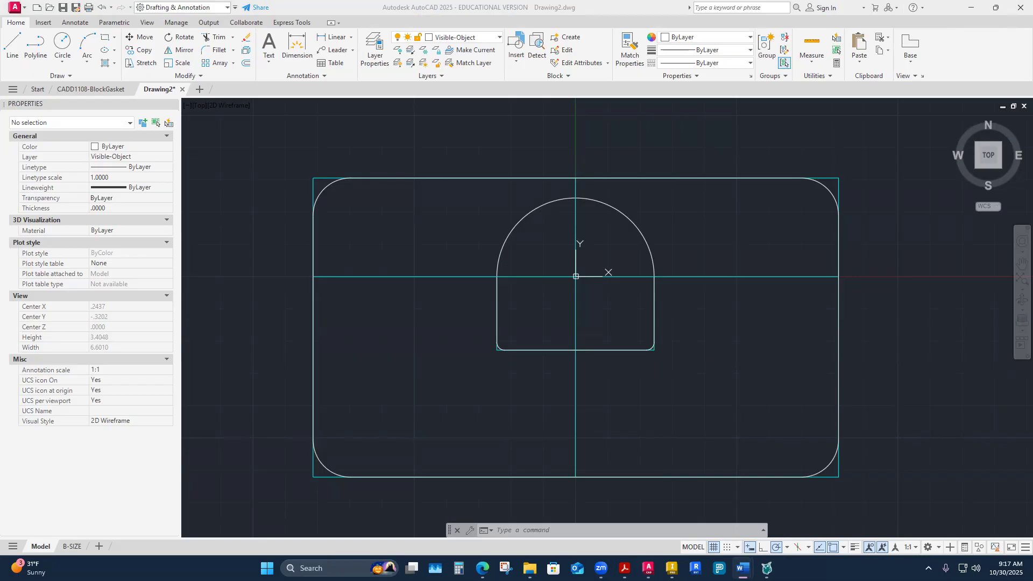
Step: Draw a horizontal line starting 1.494 directly below the origin and running .276 to the right for the notch's bottom edge
click(14, 51)
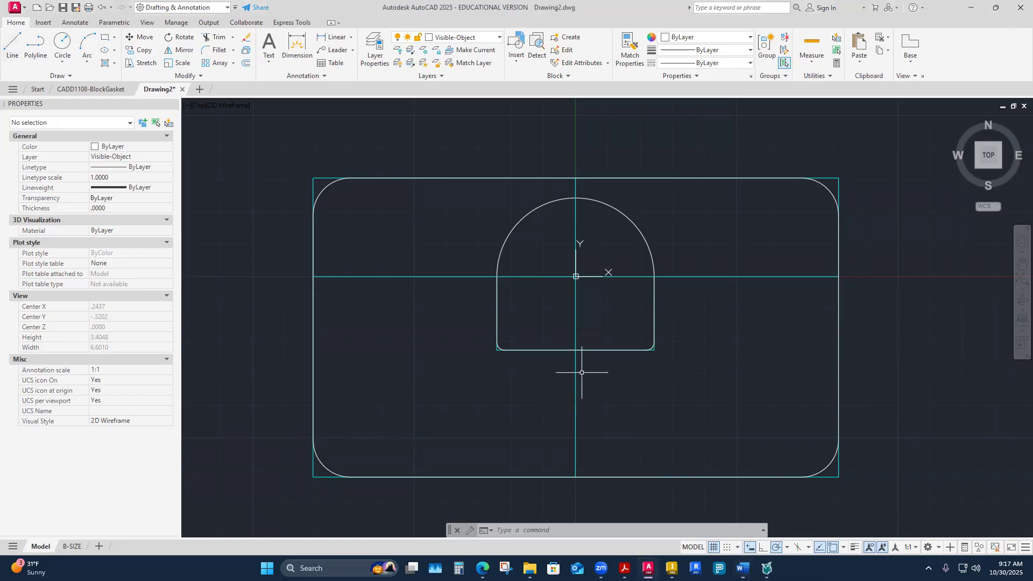
click(12, 45)
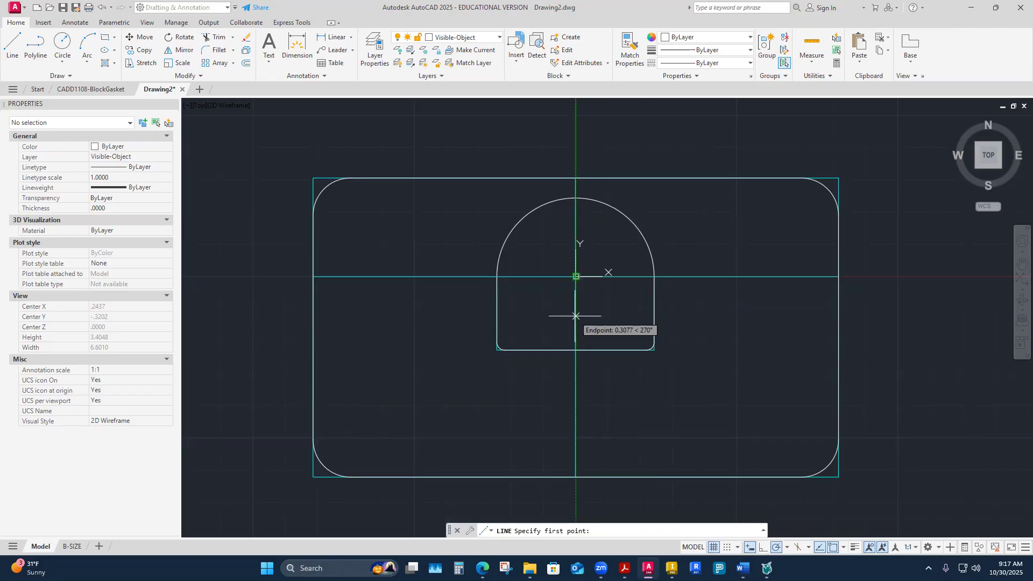
text(1)
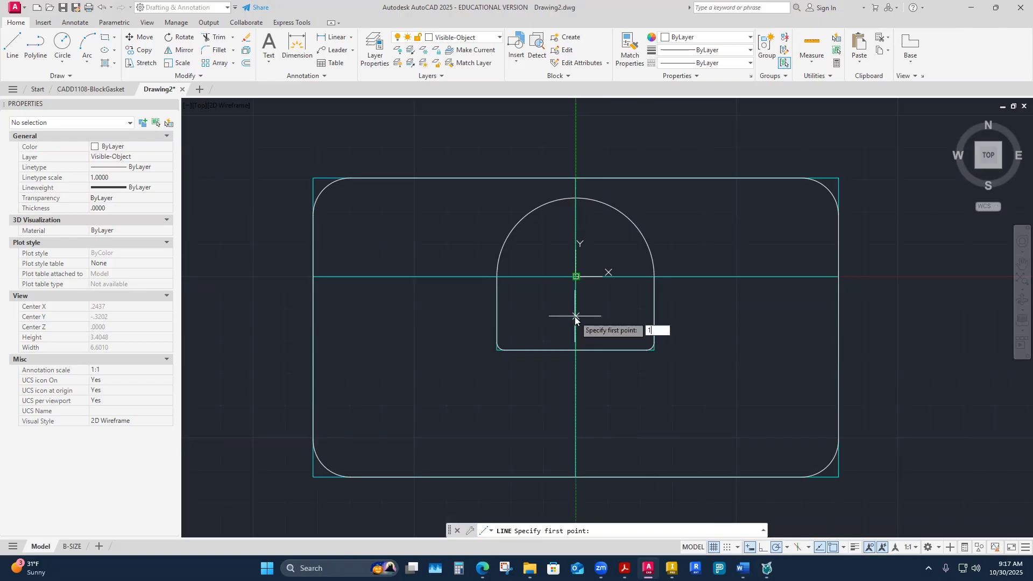
text(.494)
key(Return)
scroll(546, 463, up, 2)
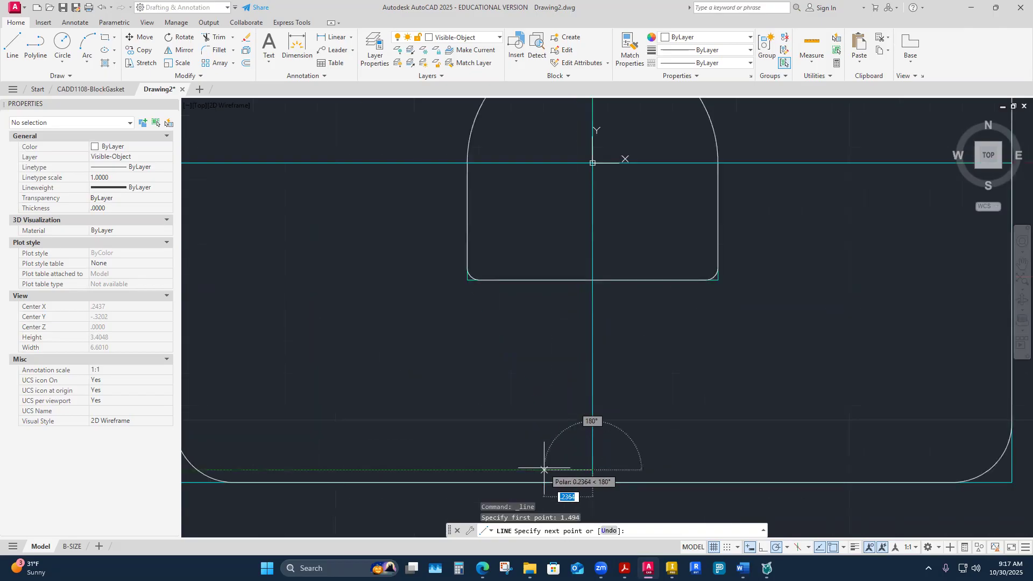
scroll(561, 462, up, 3)
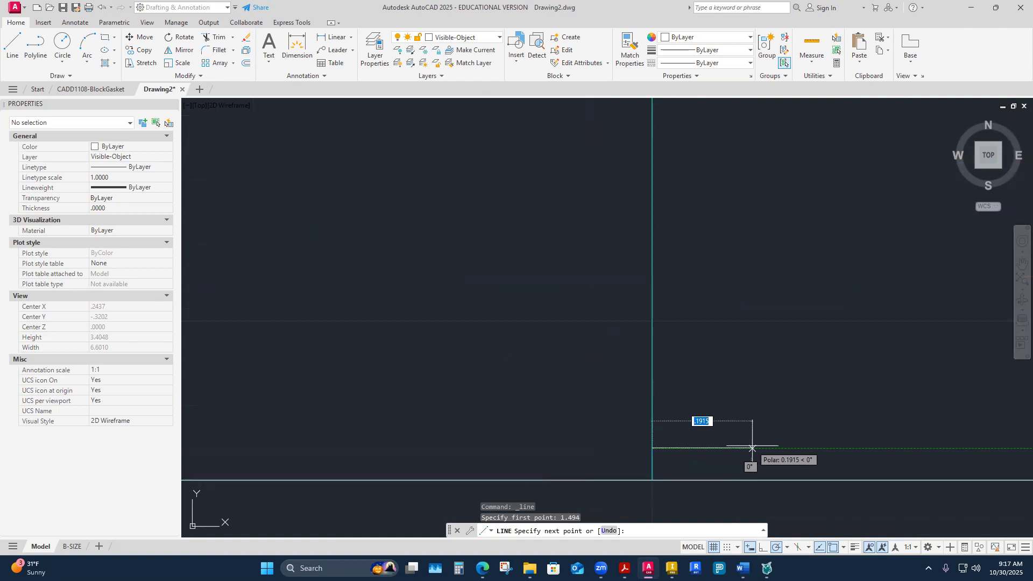
text(.276)
key(Return)
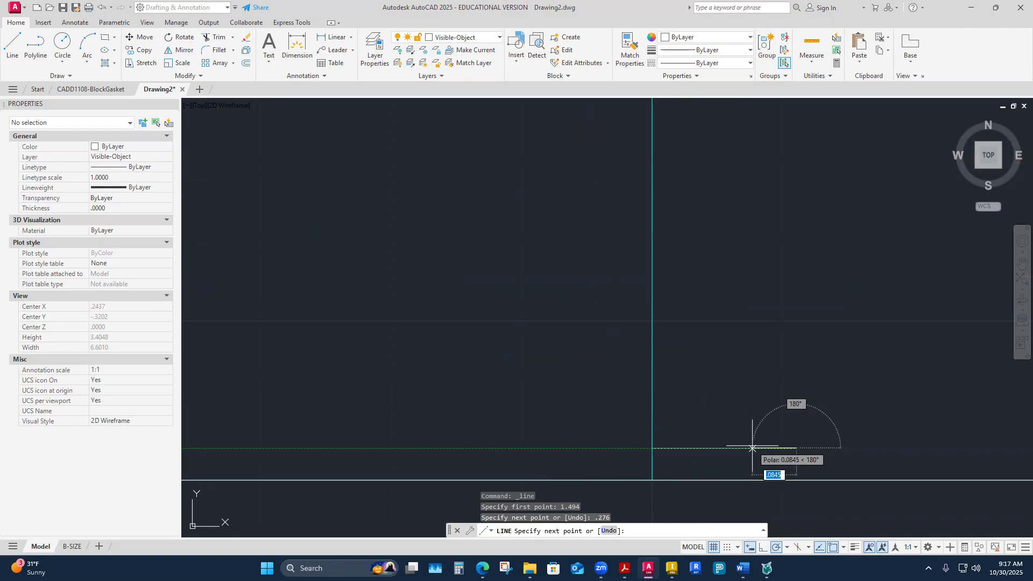
Step: Continue the line vertically upward from its right end as the notch's right side and end the line
scroll(745, 442, down, 3)
scroll(744, 441, up, 3)
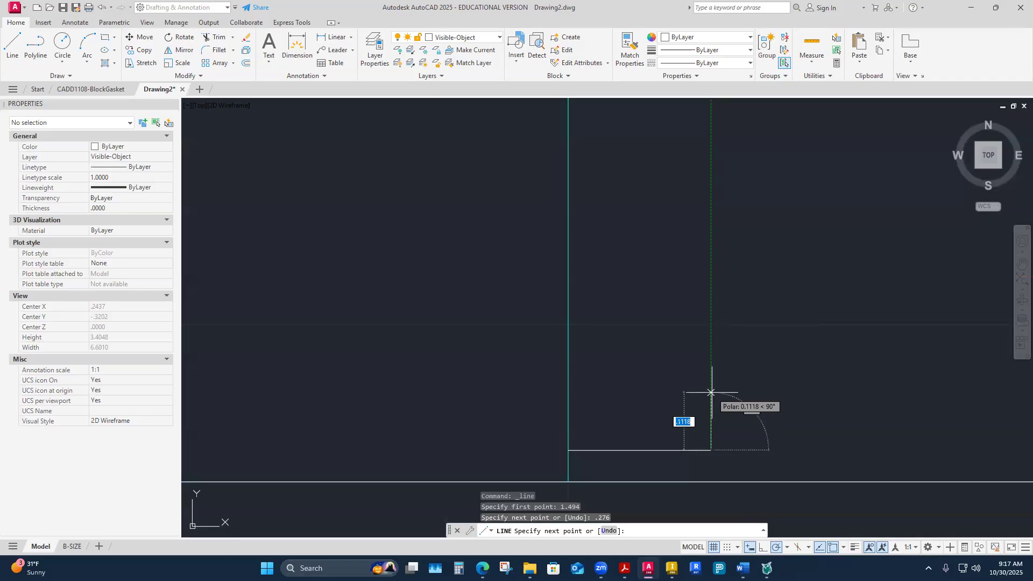
click(710, 291)
key(Escape)
Step: Draw the notch's left half from the bottom edge's centerline end: .276 to the left, continued vertically upward past the right side's height
scroll(752, 318, down, 3)
scroll(761, 347, up, 3)
right_click(608, 173)
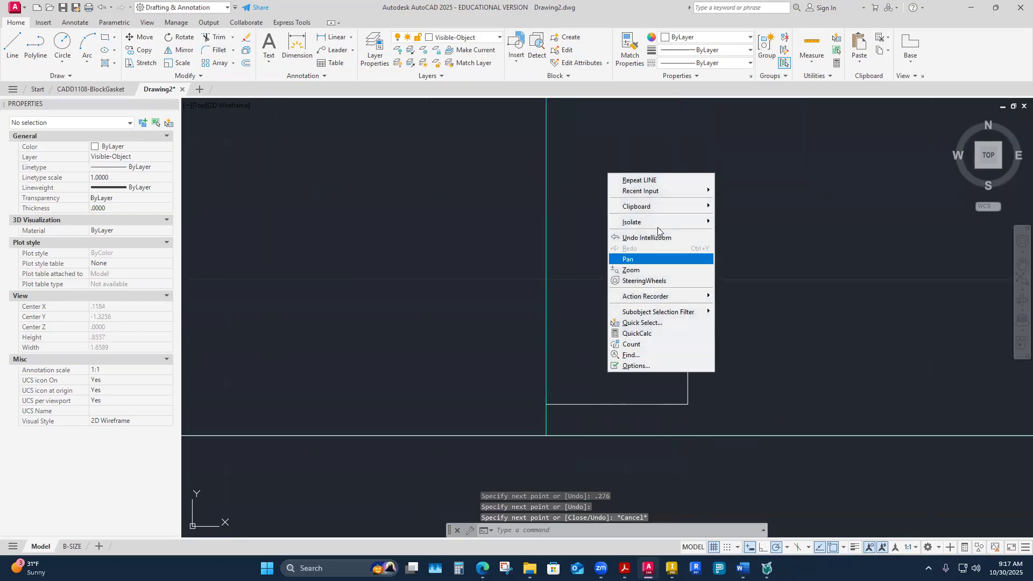
click(634, 180)
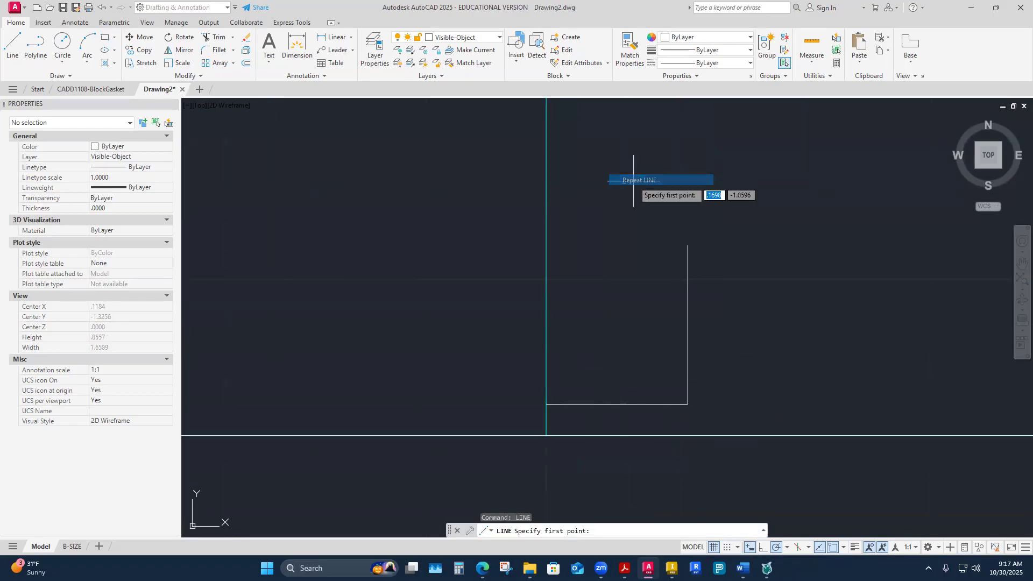
click(546, 404)
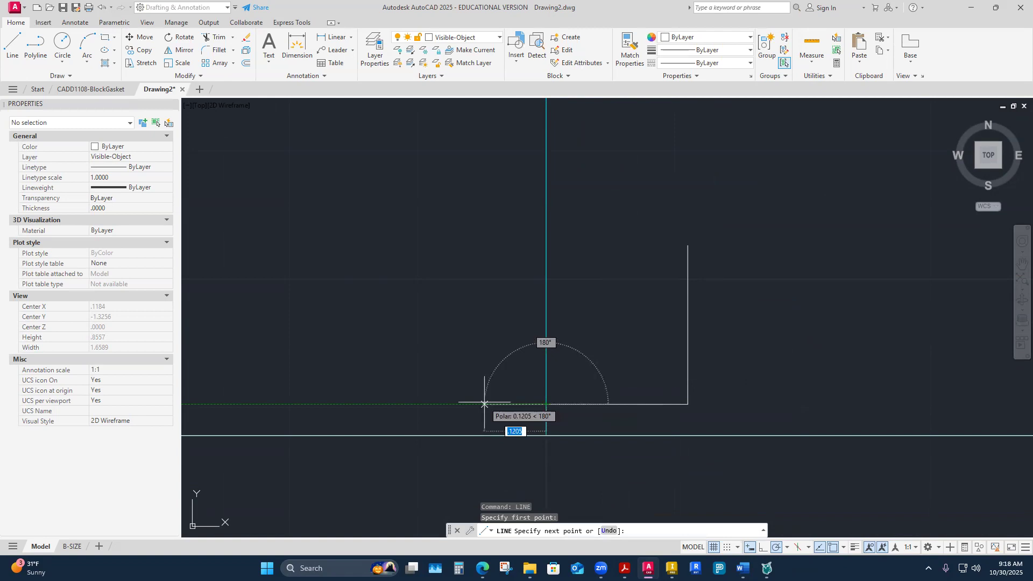
text(.)
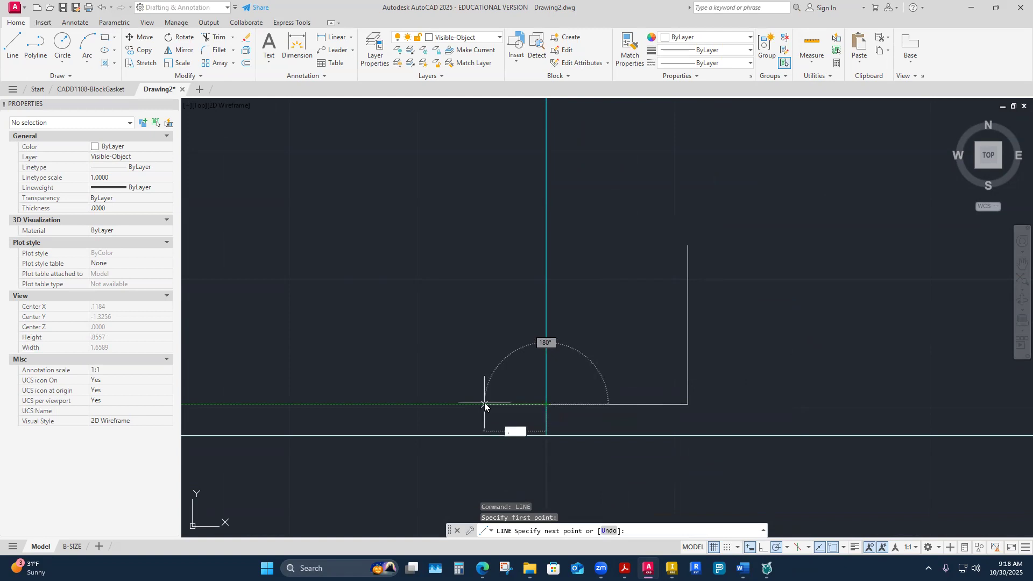
text(276)
key(Return)
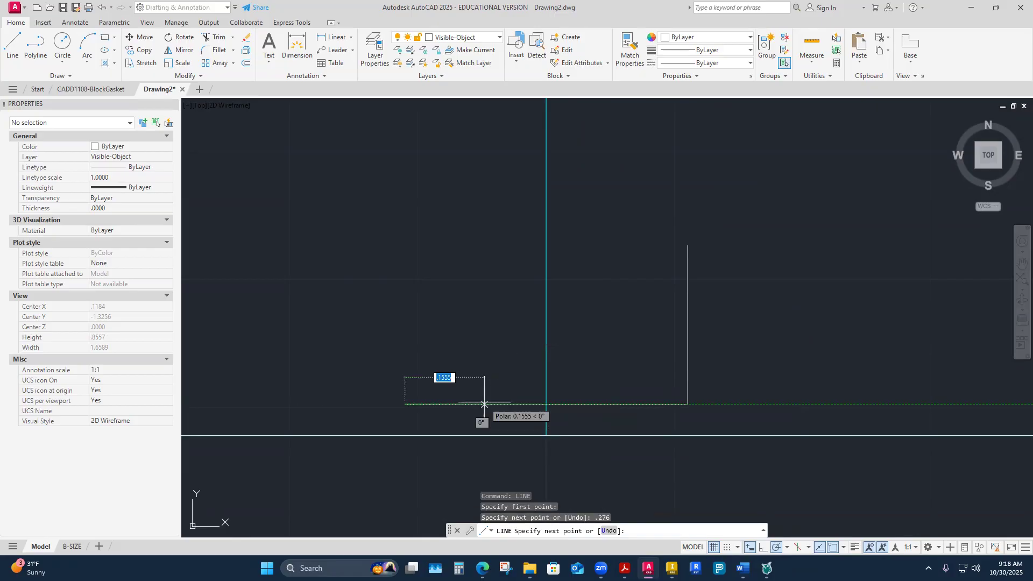
click(404, 216)
key(Escape)
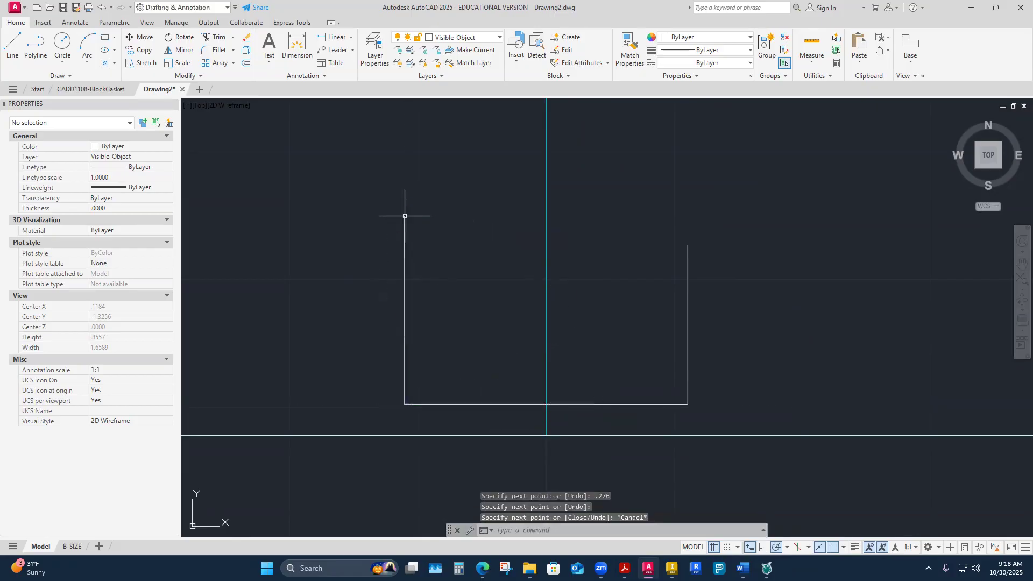
Step: Switch to the assignment page in the browser, examine the notch dimensions on the completed gasket image, and return to the AutoCAD drawing
scroll(449, 393, down, 4)
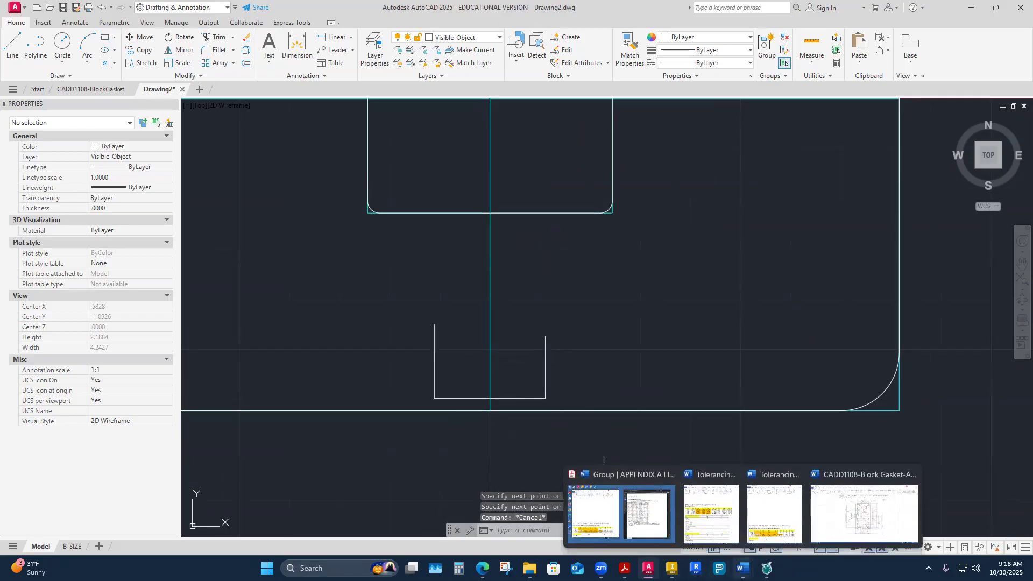
mouse_move(482, 568)
click(530, 511)
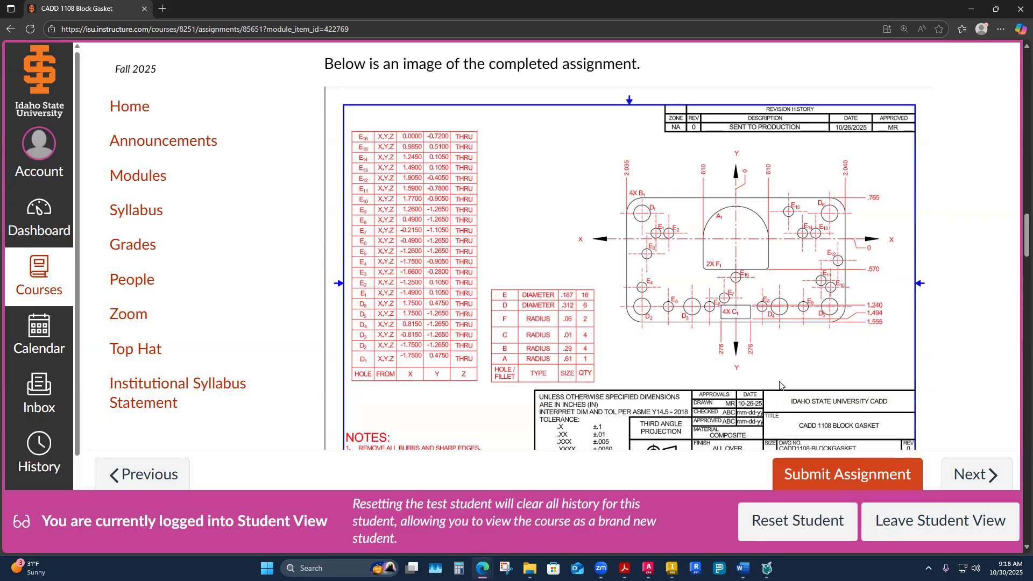
click(648, 568)
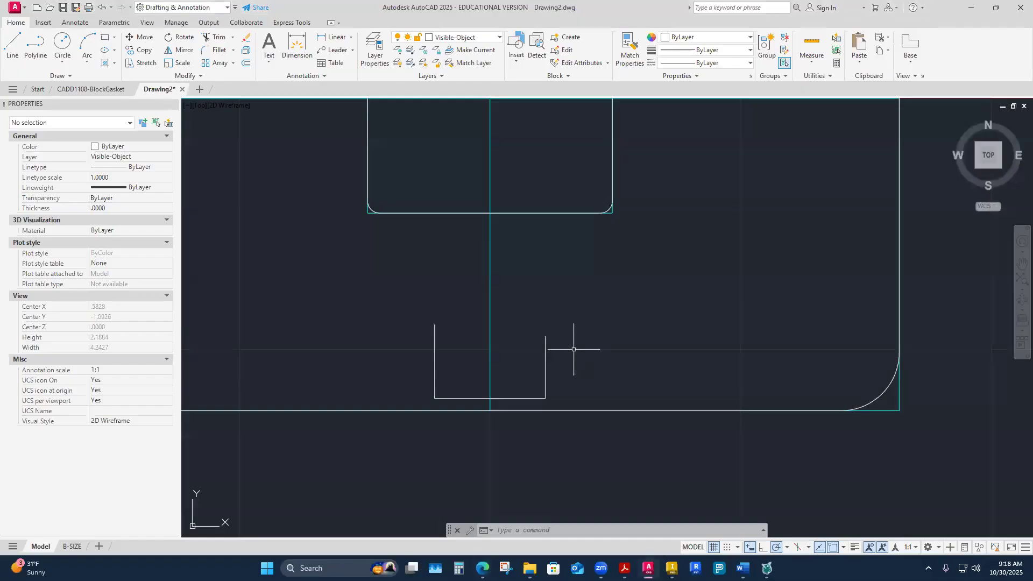
Step: Start a line 1.24 directly below the origin, tracked down from the centerline intersection, for the notch's top edge
click(11, 43)
scroll(479, 345, down, 3)
scroll(478, 323, up, 4)
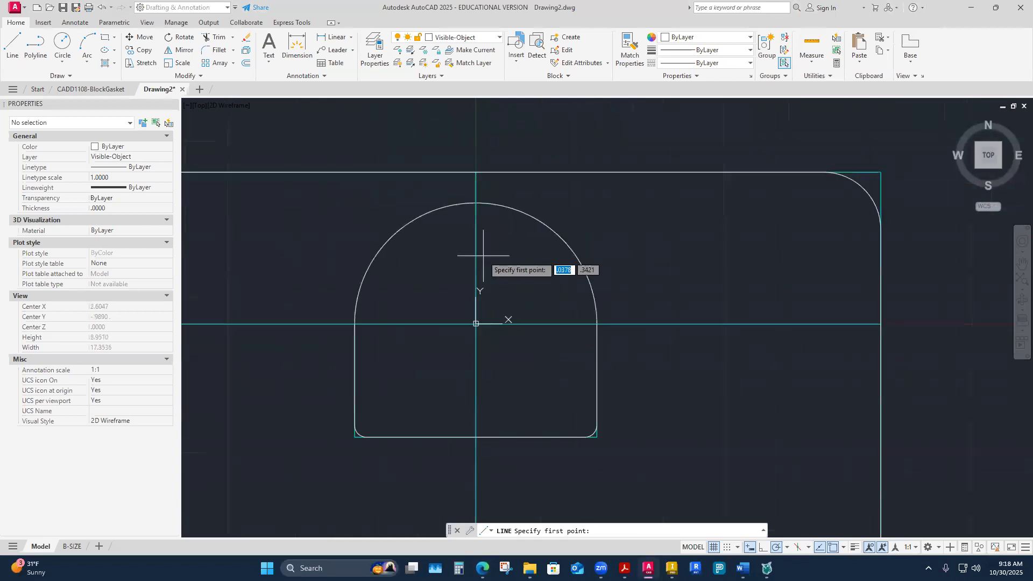
scroll(478, 327, down, 5)
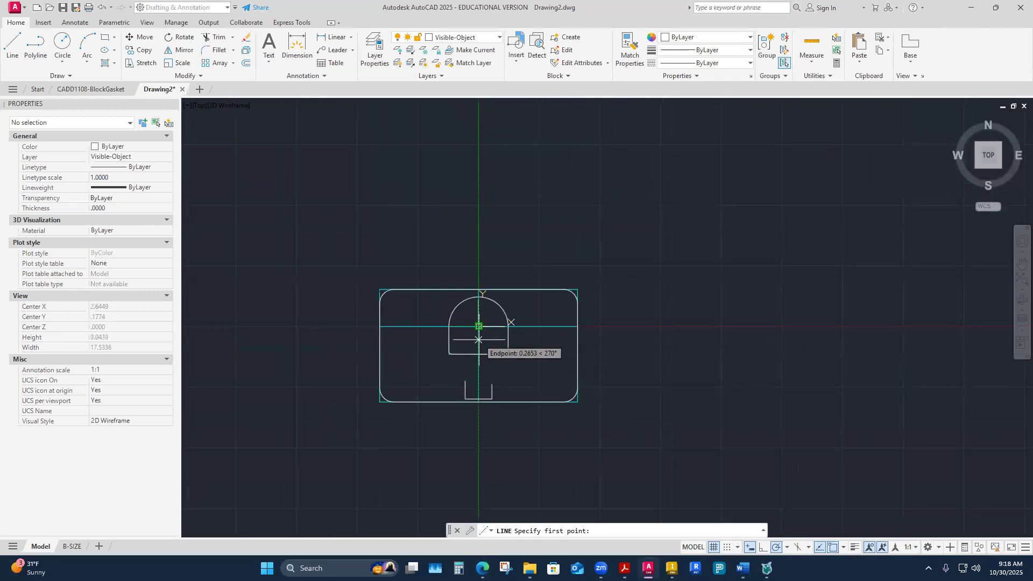
text(1.)
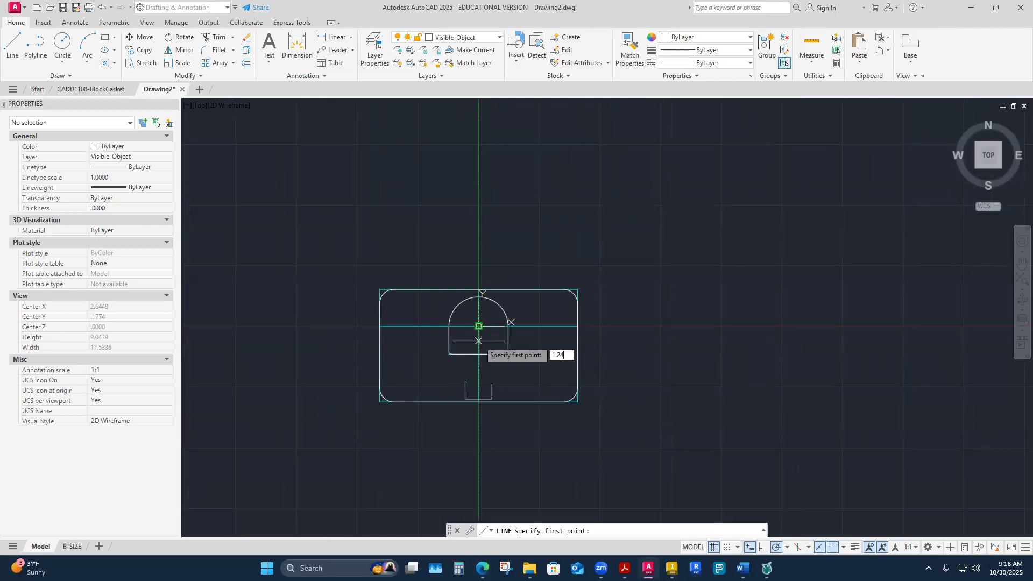
Step: Draw a horizontal line from a point 1.24 below the origin rightward past the small cutout's right side
text(24)
key(Return)
scroll(452, 401, up, 5)
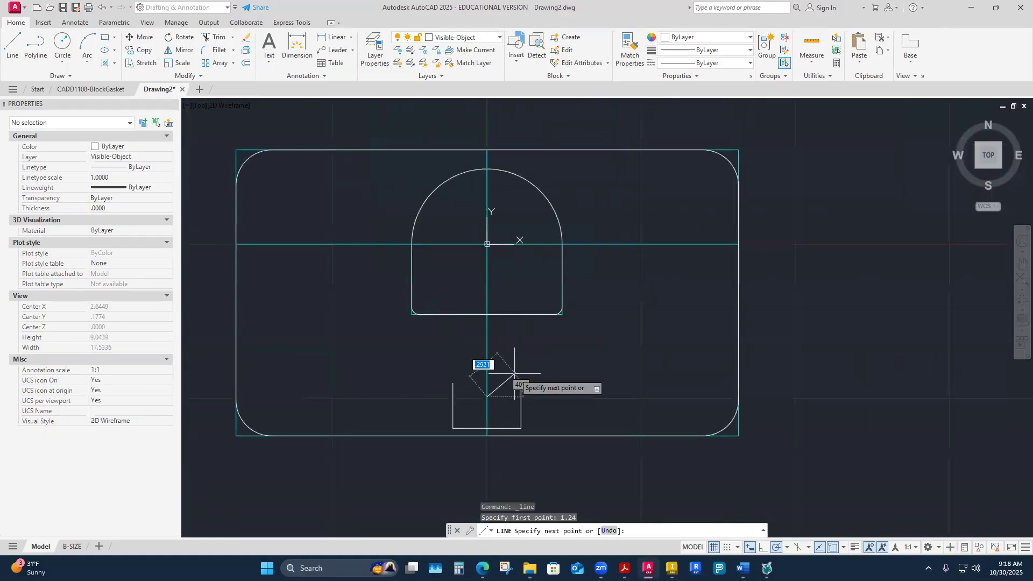
click(611, 410)
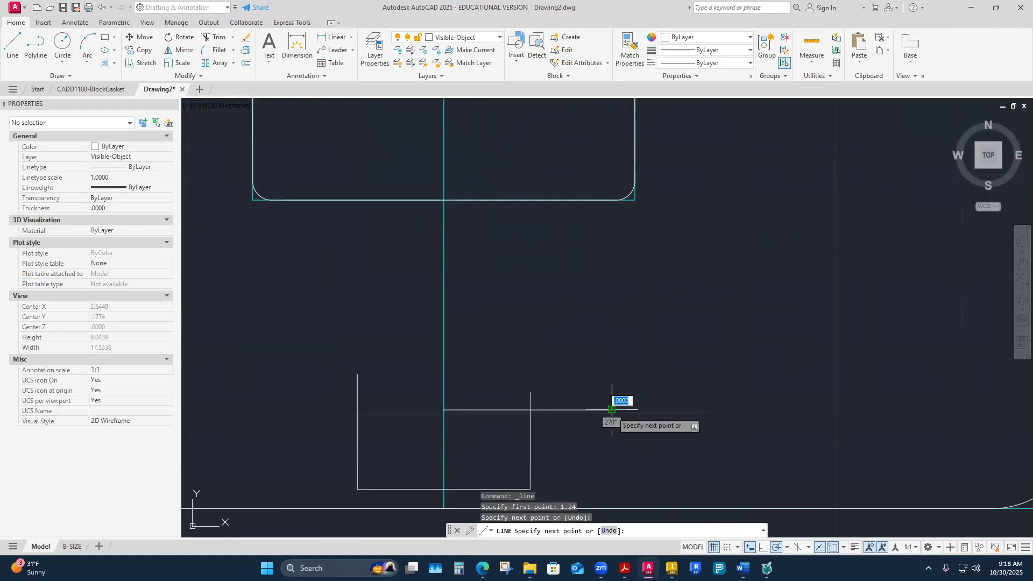
key(Escape)
Step: Draw a second horizontal line from the same centerline point leftward past the small cutout's left side
right_click(527, 354)
click(565, 362)
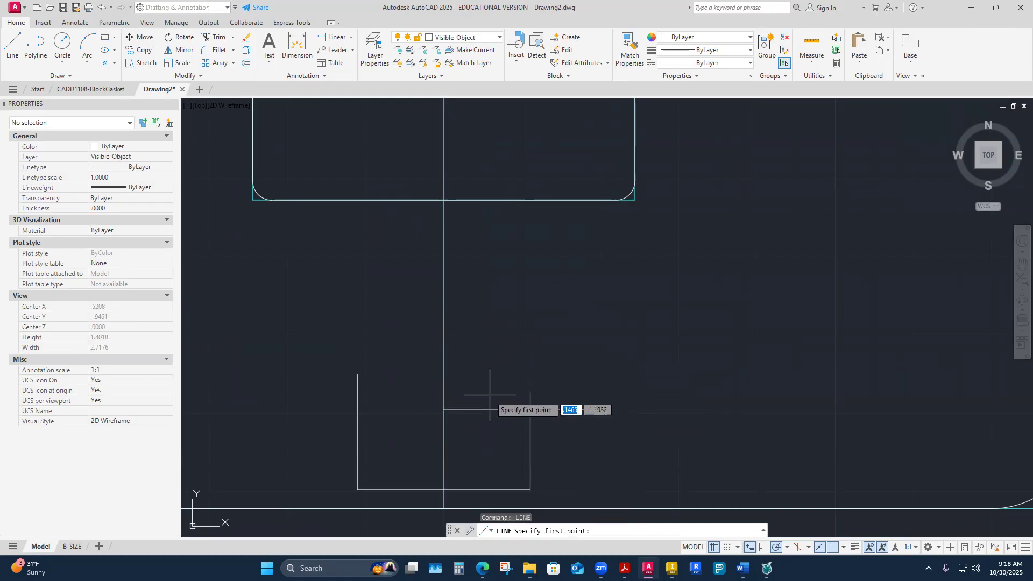
click(444, 410)
key(Escape)
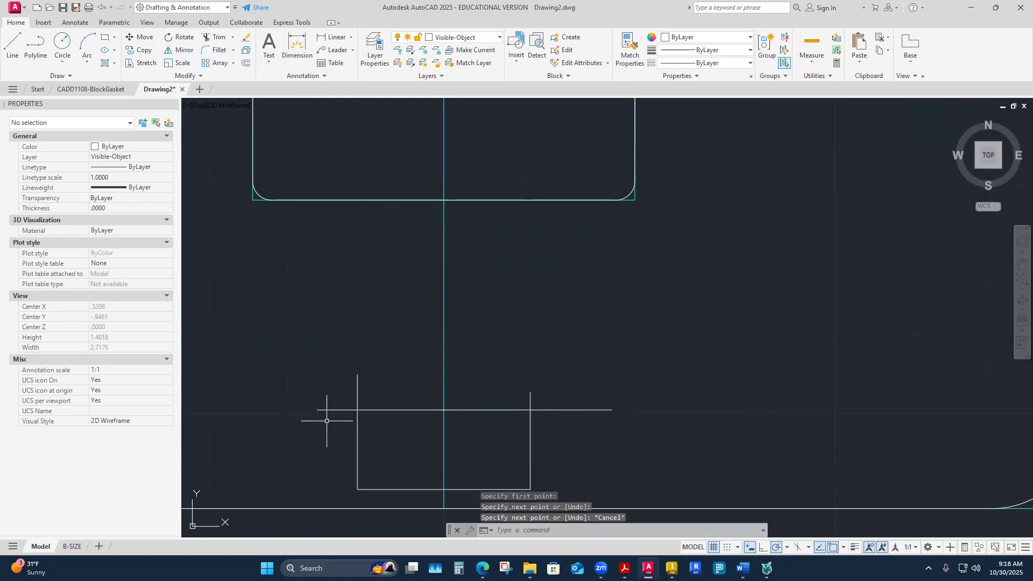
Step: Trim the overhanging ends of the horizontal lines and the cutout's side lines to form a closed rectangle
text(tr)
key(Return)
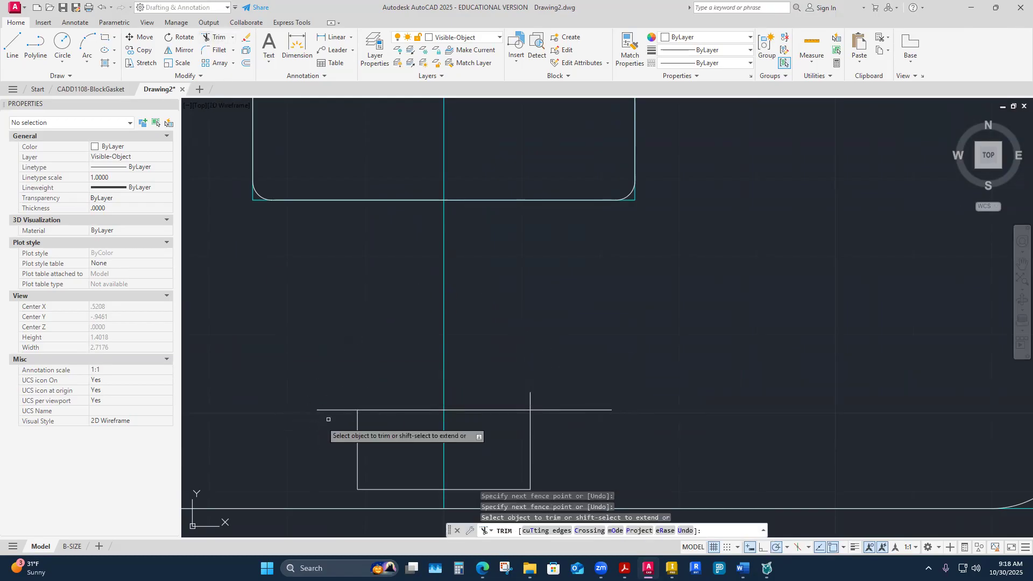
drag(333, 390, 333, 449)
drag(514, 398, 577, 453)
key(Escape)
scroll(605, 309, down, 6)
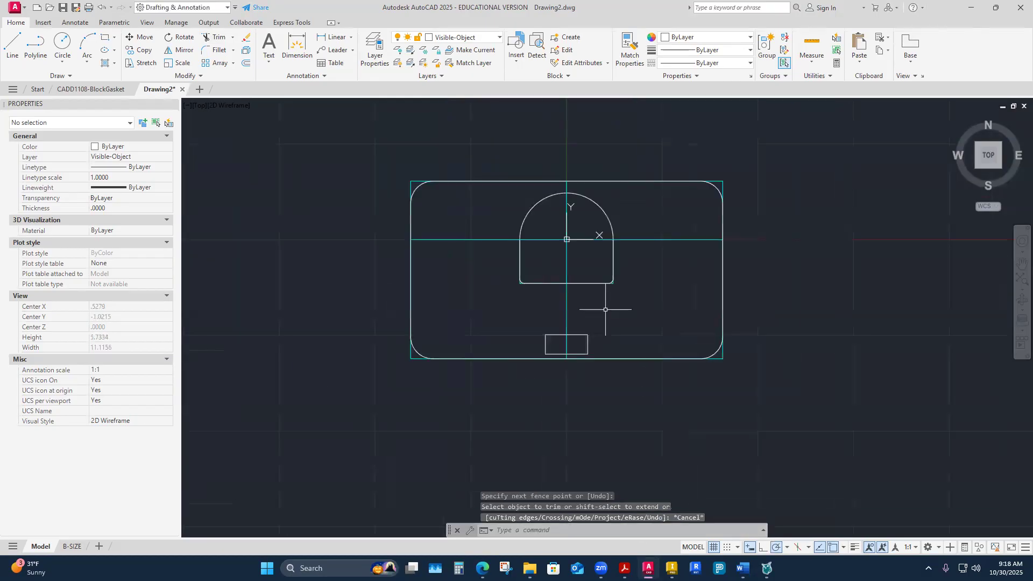
Step: Make the Construction layer current and draw a rectangle over the small cutout from its upper-left to its lower-right corner
scroll(605, 309, up, 4)
scroll(528, 430, up, 2)
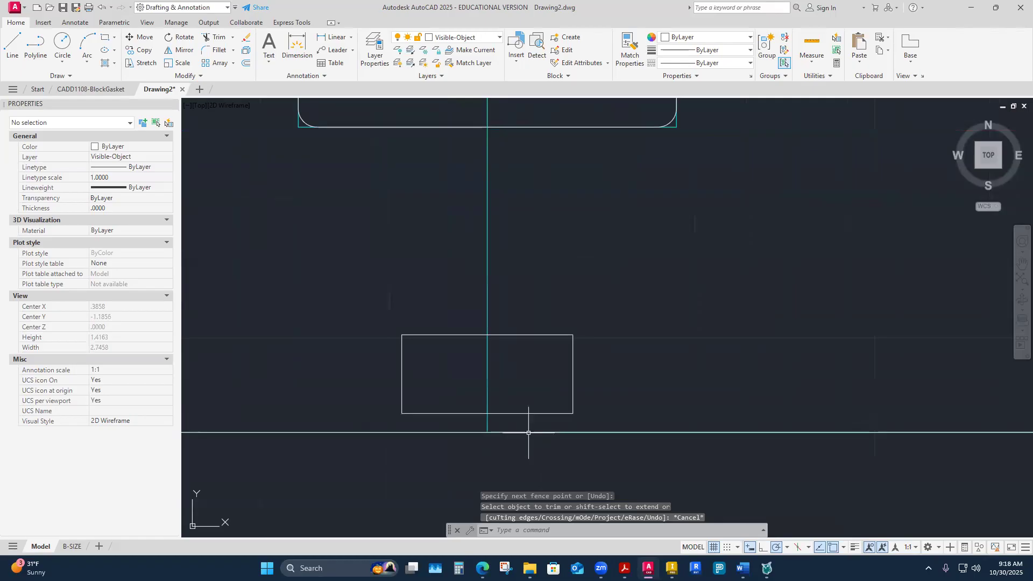
click(499, 37)
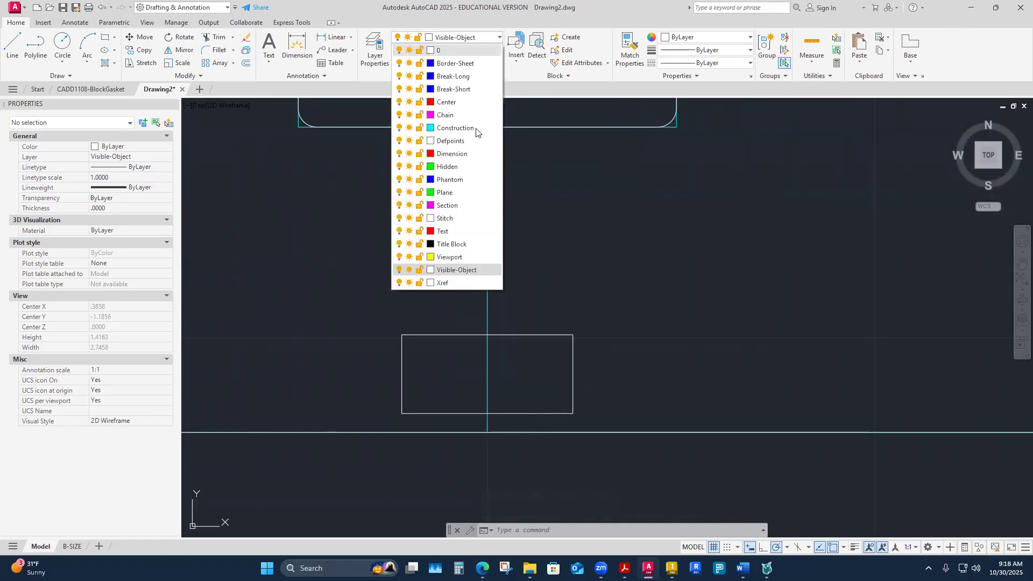
click(446, 128)
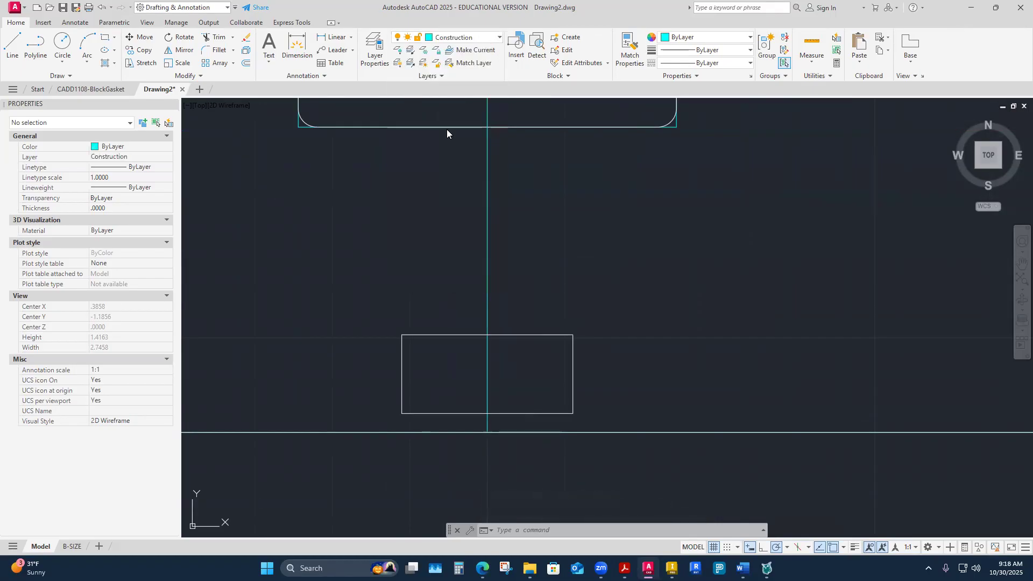
click(12, 43)
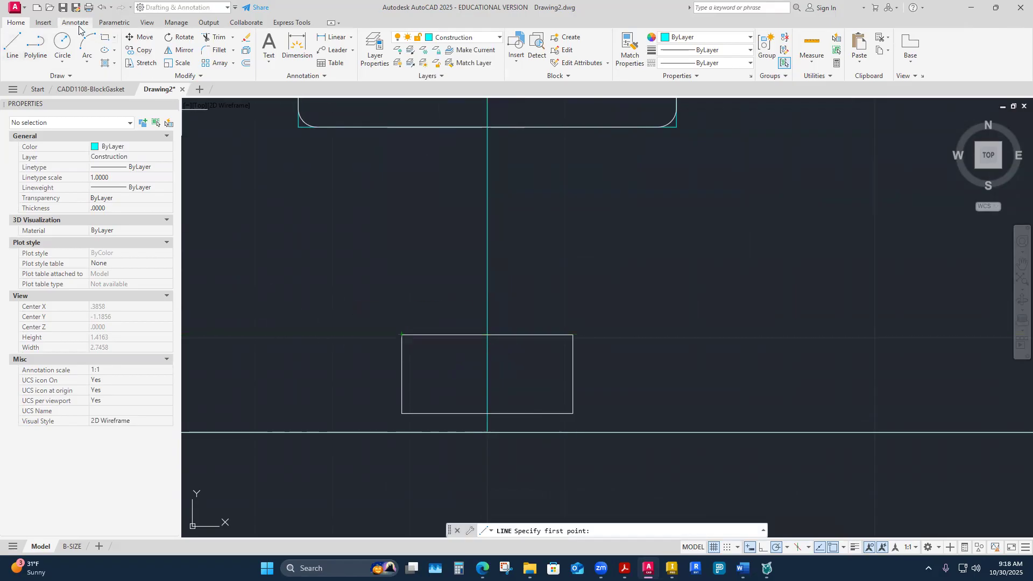
click(102, 37)
click(402, 335)
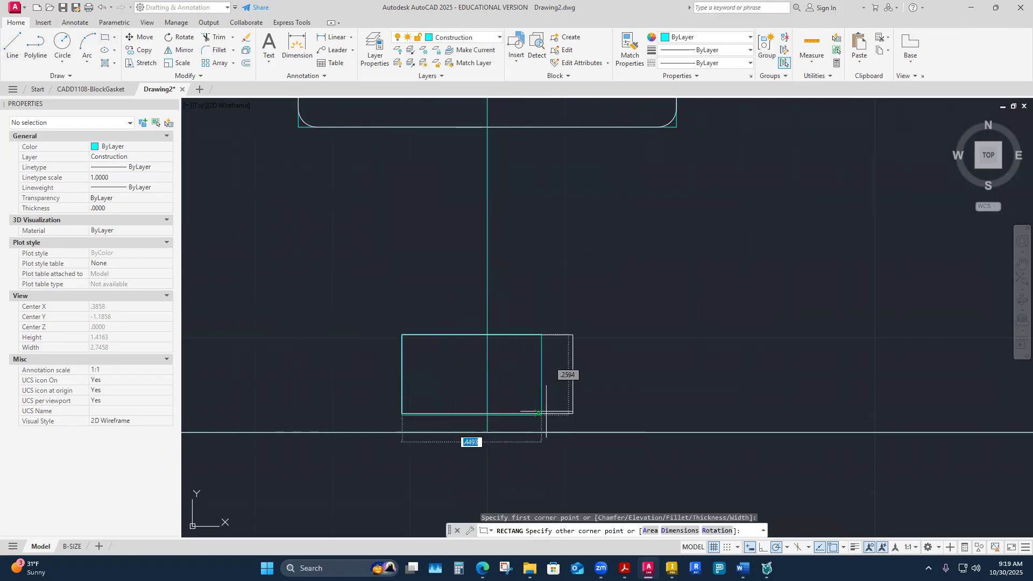
click(573, 413)
key(Escape)
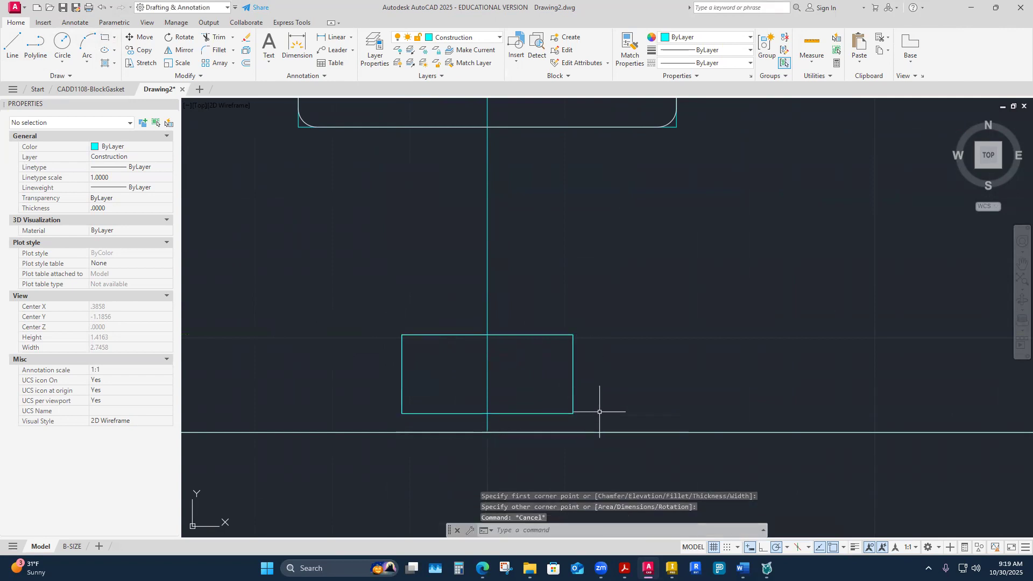
Step: Send the construction rectangle over the small cutout to the back of the draw order
click(200, 75)
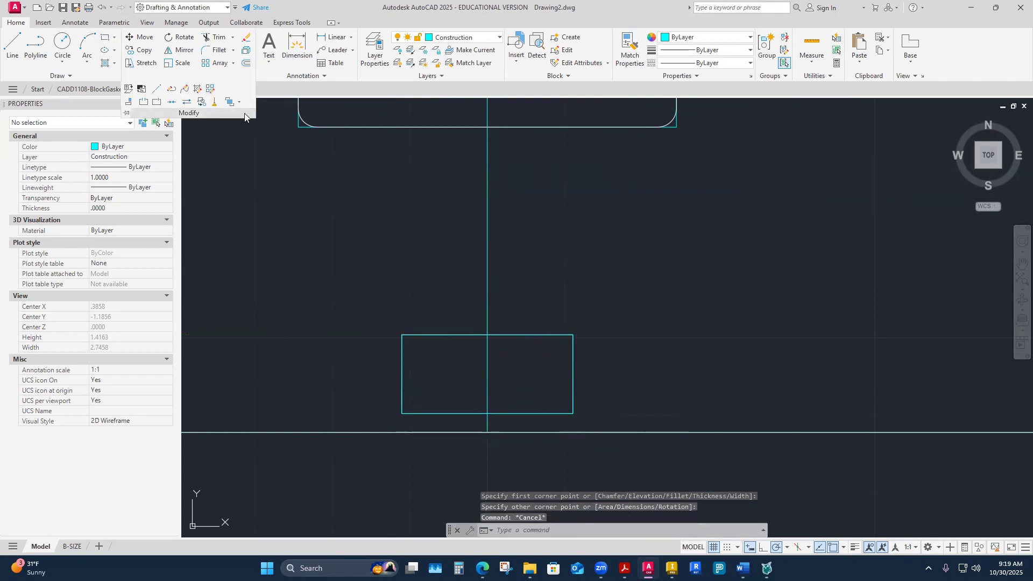
click(239, 101)
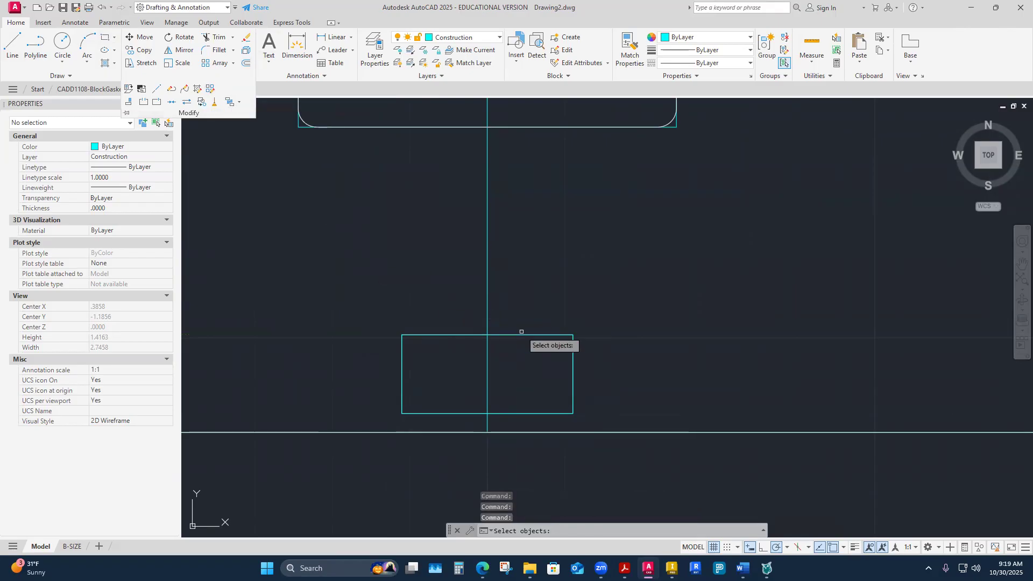
click(521, 335)
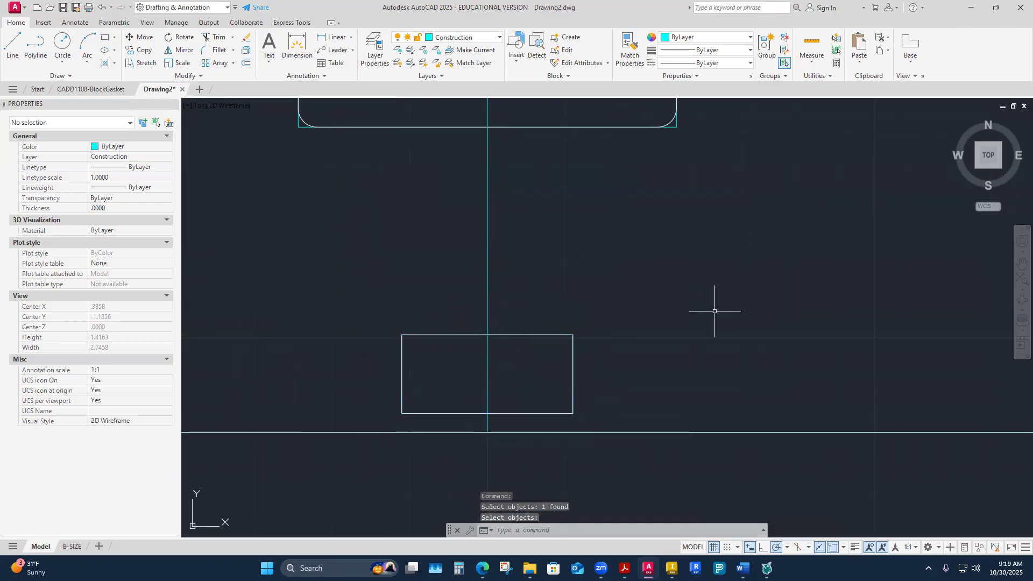
key(Escape)
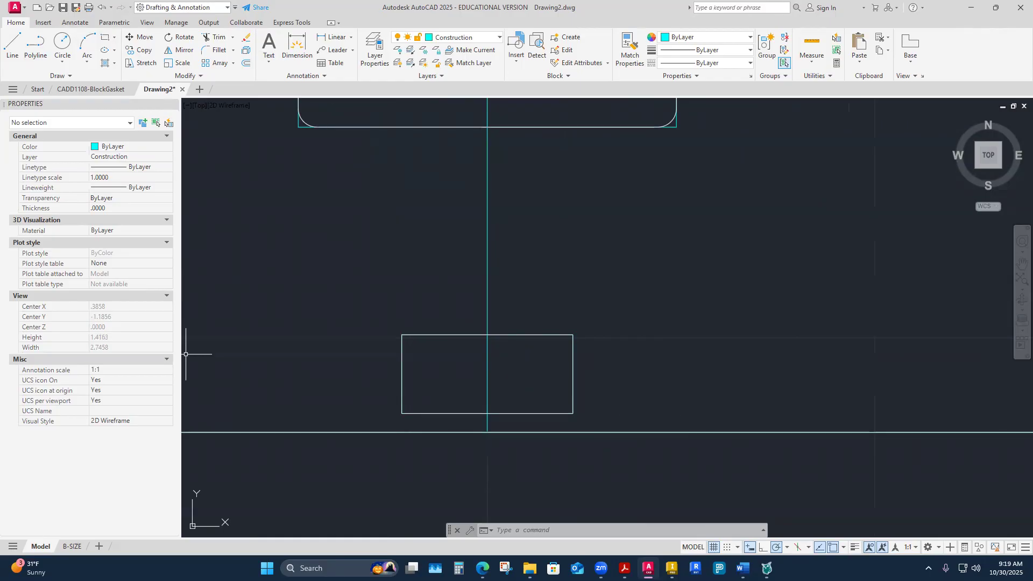
Step: Fillet the small cutout's two upper corners with a radius of .005, using the Multiple option
scroll(406, 360, up, 3)
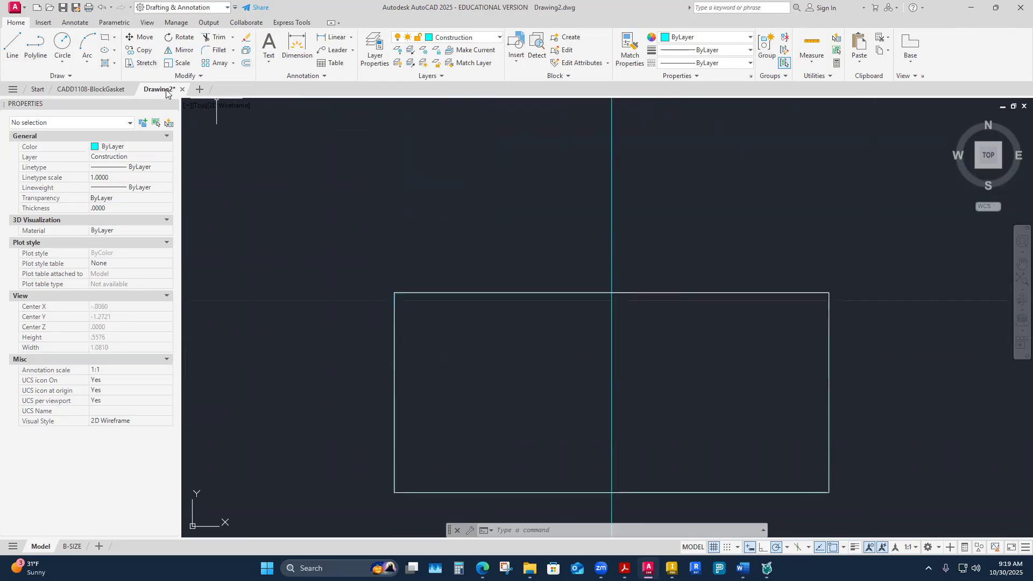
click(224, 52)
text(r)
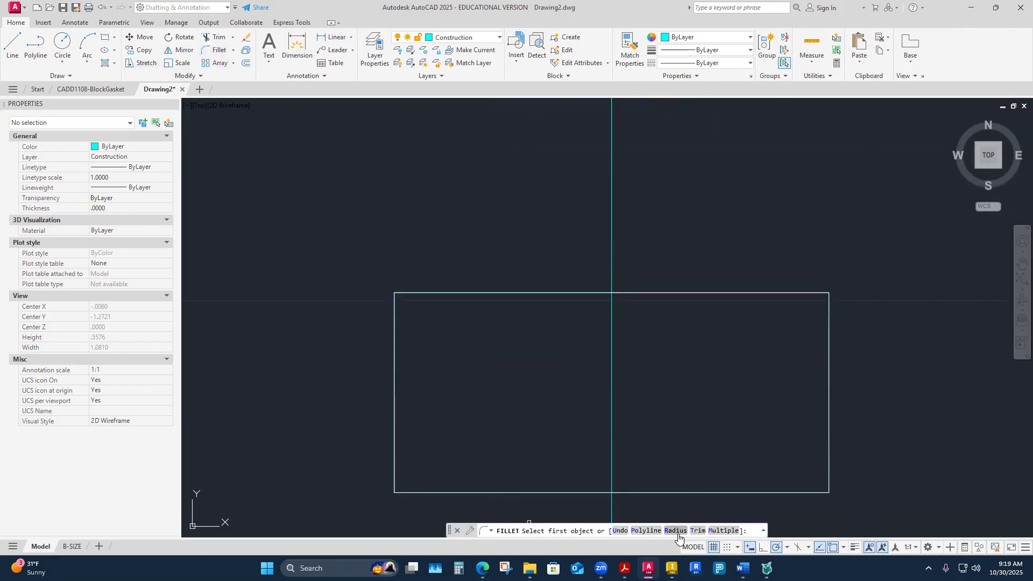
key(Return)
text(.0)
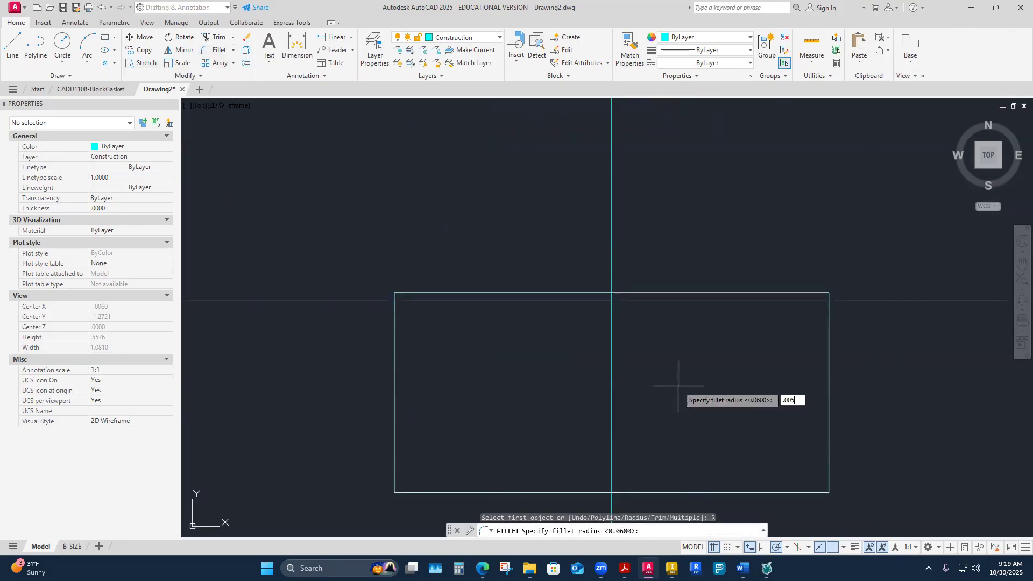
text(05)
key(Return)
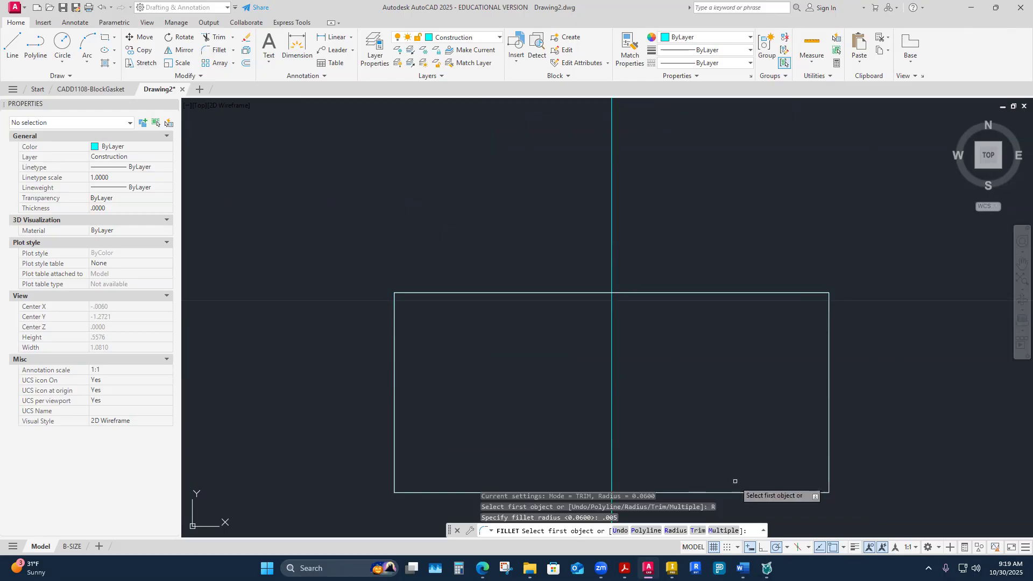
click(725, 531)
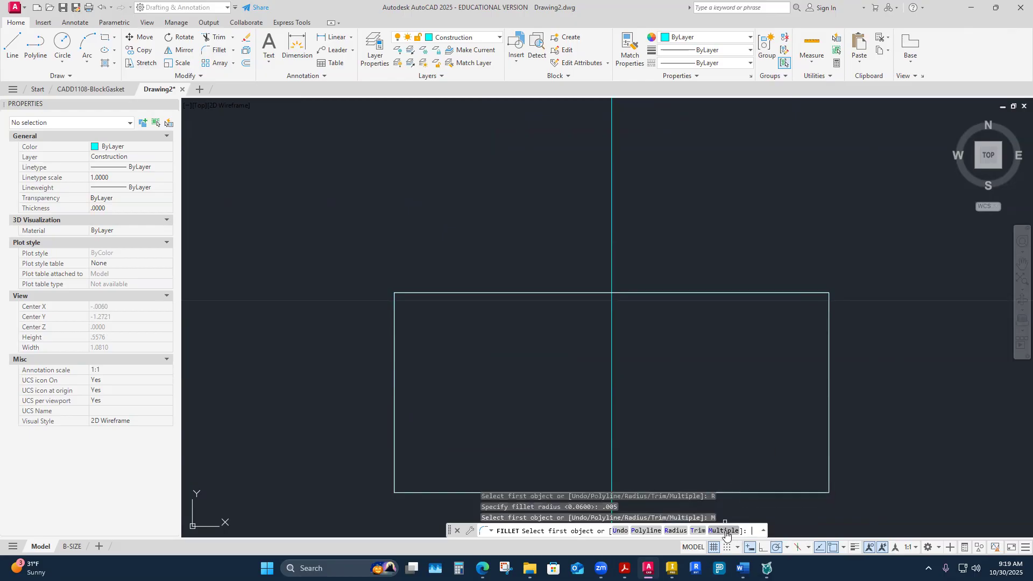
click(395, 324)
click(452, 294)
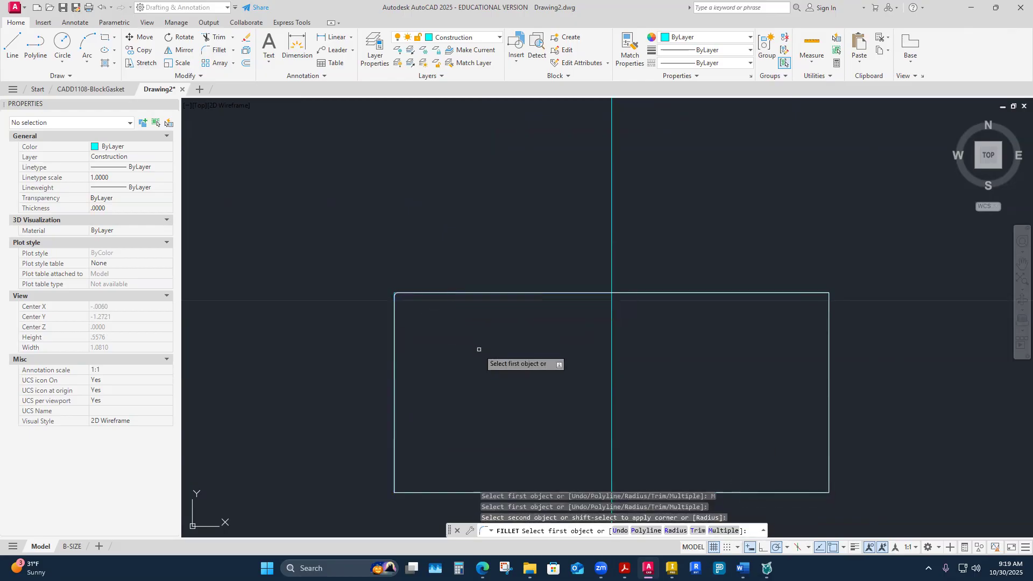
click(779, 296)
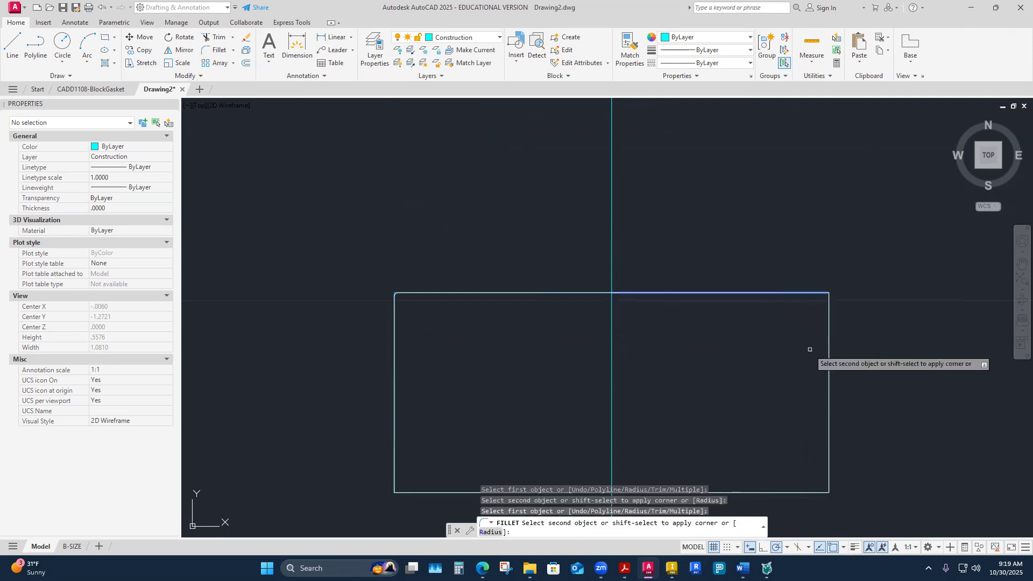
click(829, 334)
Step: Fillet the small cutout's two lower corners with the same radius
scroll(801, 379, down, 2)
scroll(811, 424, up, 2)
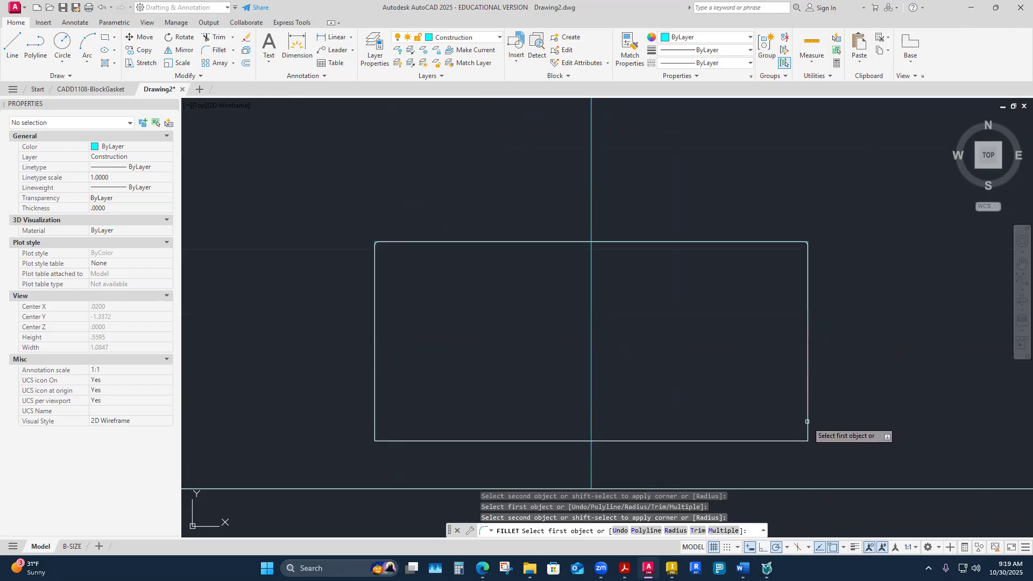
click(805, 424)
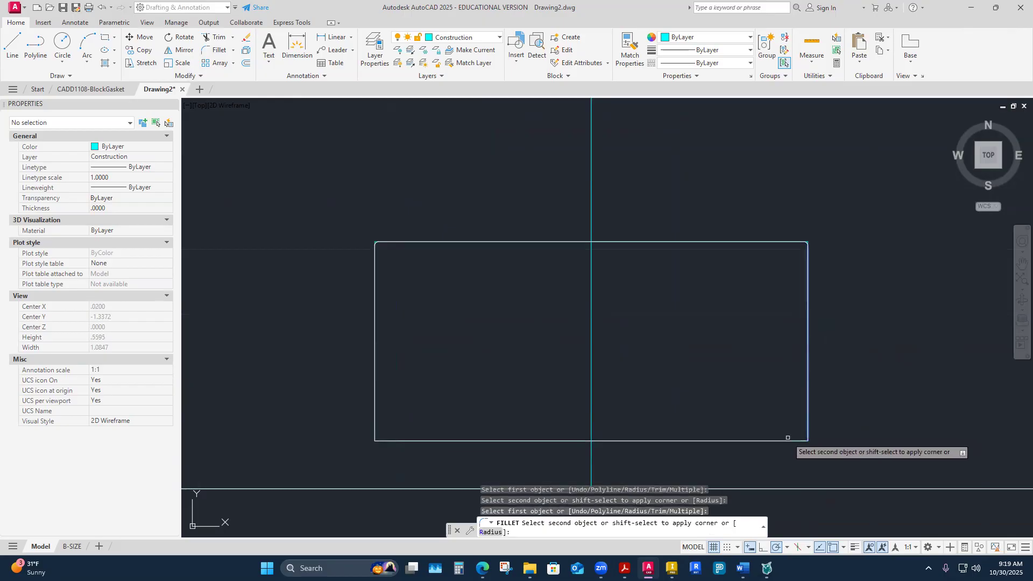
click(432, 441)
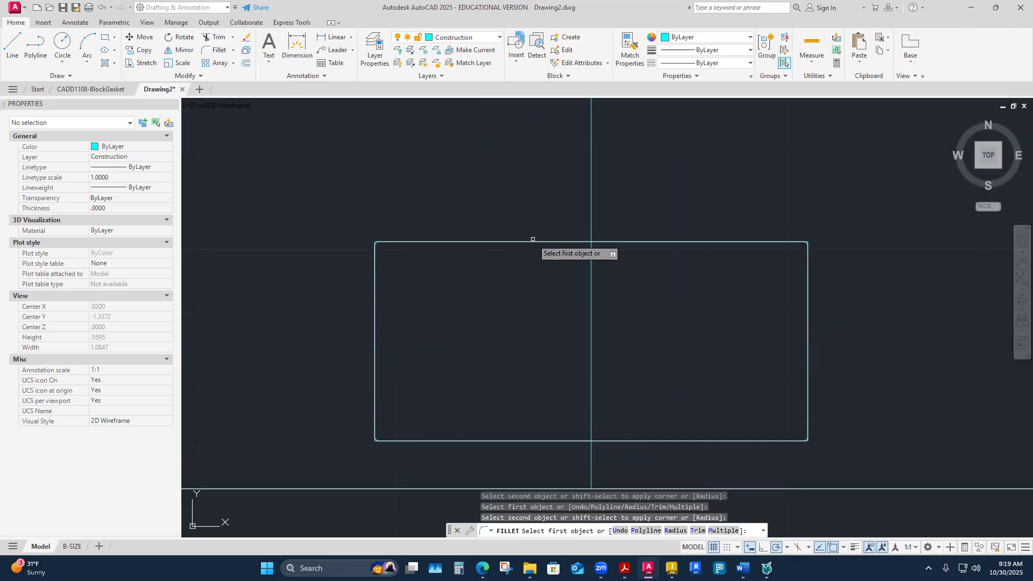
Step: Switch to the Edge browser and check the completed block gasket drawing on the assignment page
scroll(523, 323, down, 5)
scroll(558, 311, up, 2)
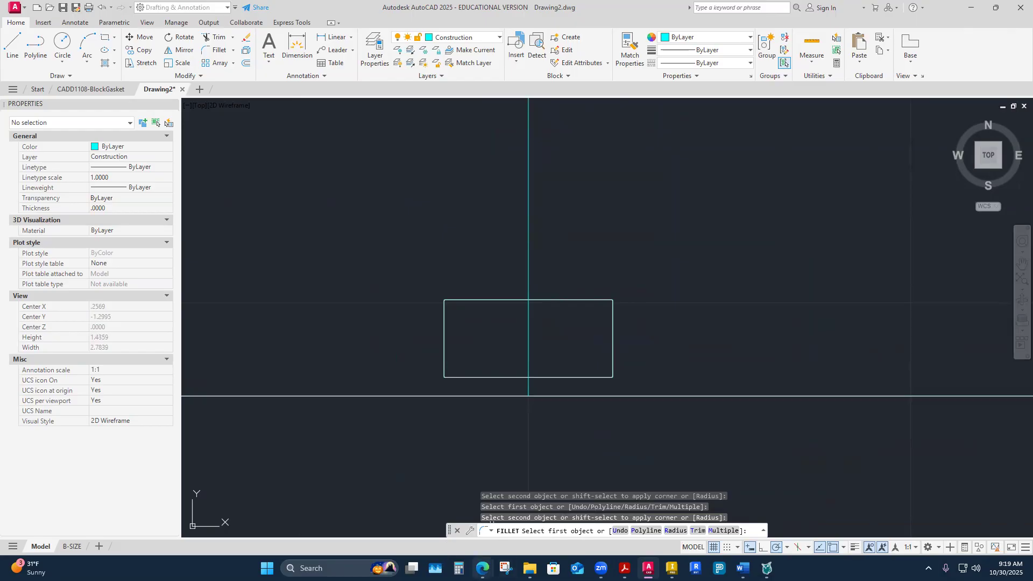
mouse_move(482, 568)
click(533, 533)
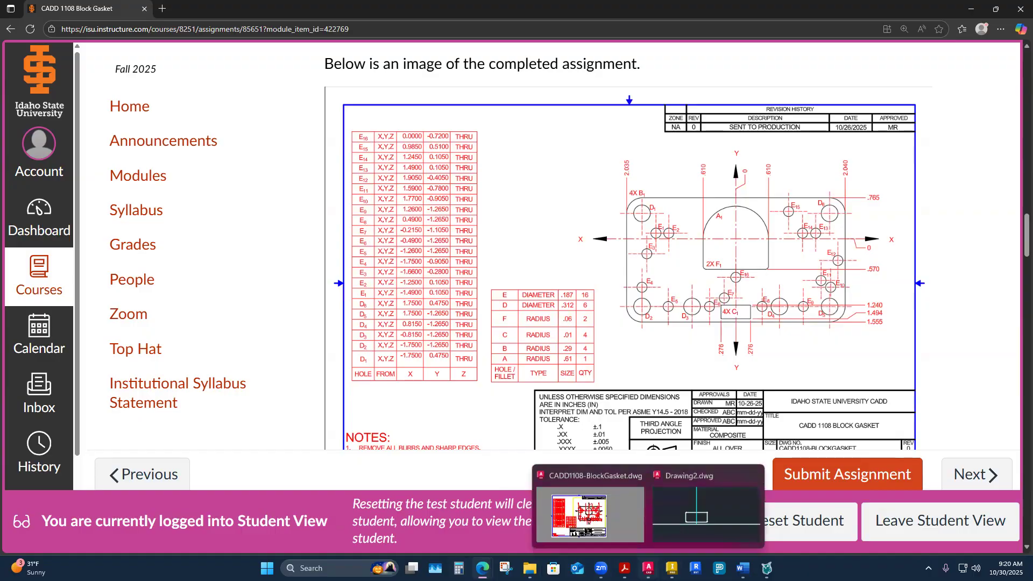
Step: Return to the Drawing2 file in AutoCAD, examine the small cutout near the gasket's lower edge, and end the Fillet command
click(709, 511)
scroll(516, 346, down, 5)
scroll(565, 325, up, 10)
scroll(577, 285, down, 3)
scroll(595, 380, up, 3)
scroll(548, 316, up, 3)
scroll(550, 326, down, 5)
scroll(277, 330, up, 3)
scroll(279, 328, down, 5)
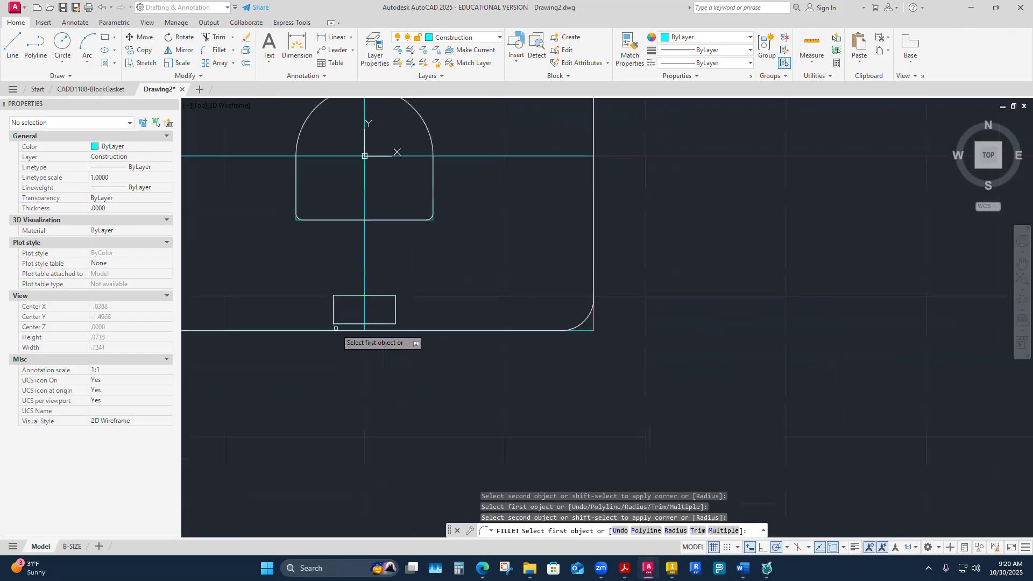
key(Escape)
Step: Examine the gasket outline as a whole and the small cutout's filleted corners up close
scroll(314, 242, down, 5)
scroll(237, 221, up, 4)
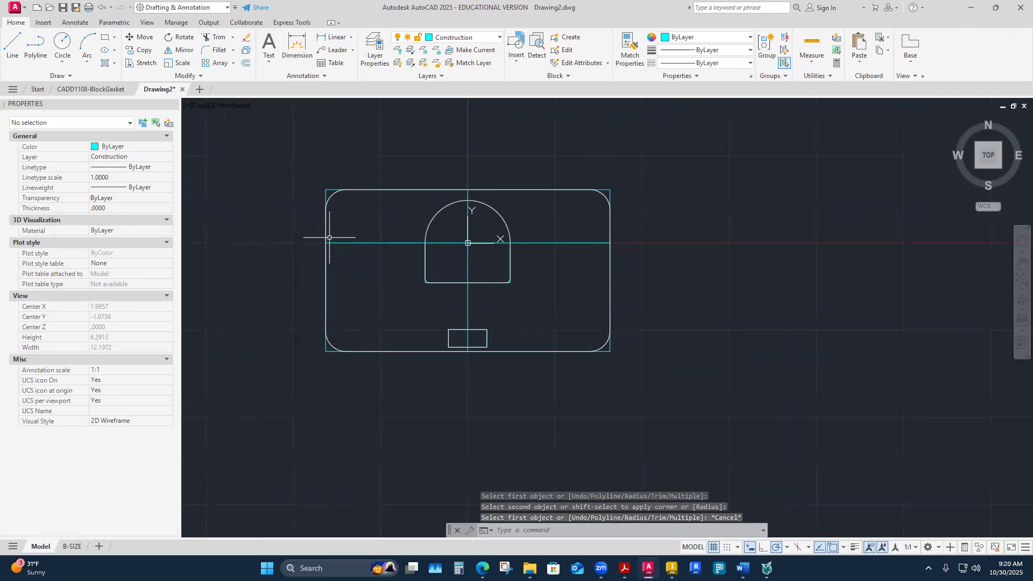
scroll(336, 221, up, 2)
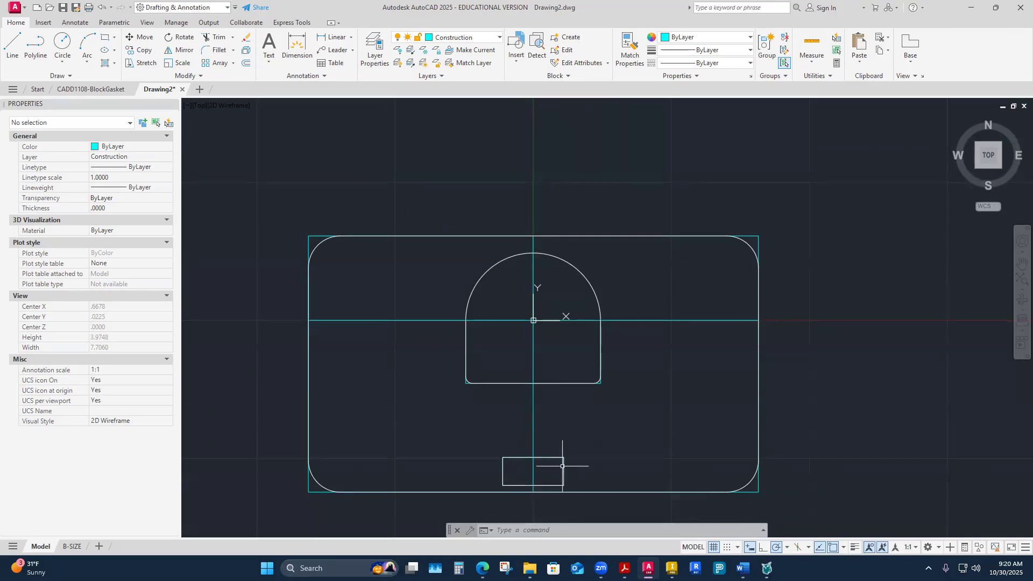
scroll(564, 473, up, 8)
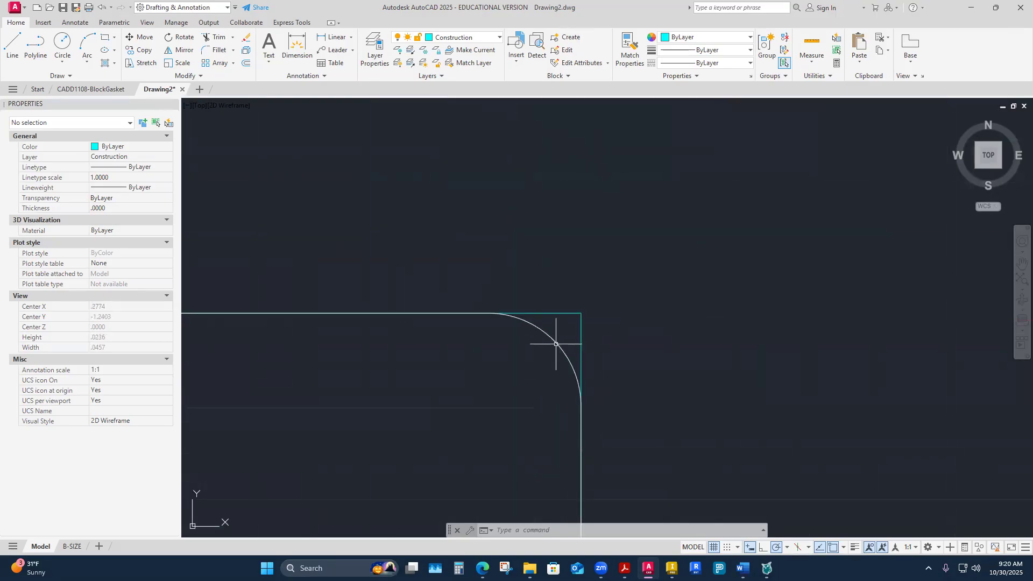
click(554, 343)
key(Escape)
key(Escape)
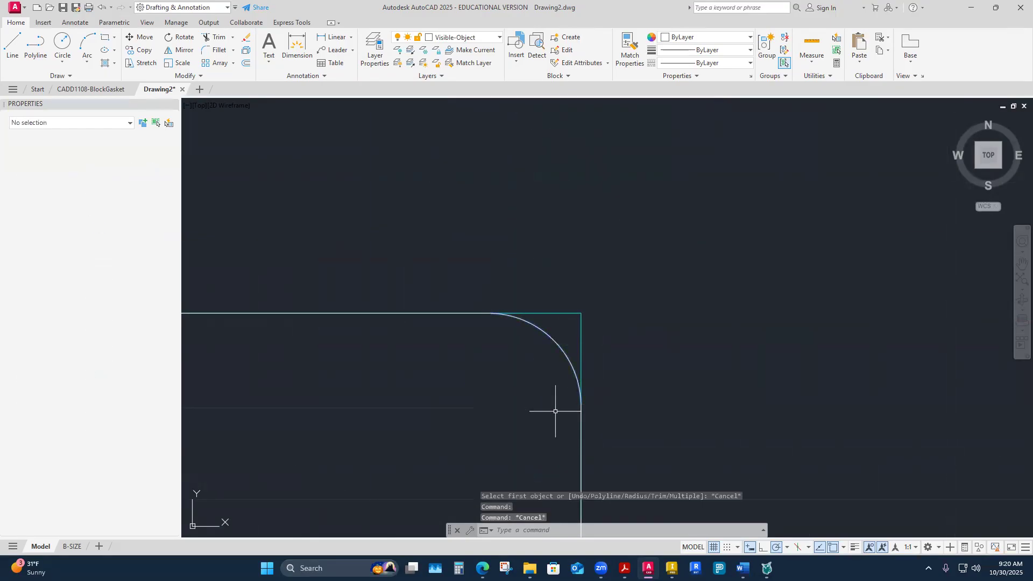
scroll(555, 411, down, 6)
scroll(526, 437, up, 4)
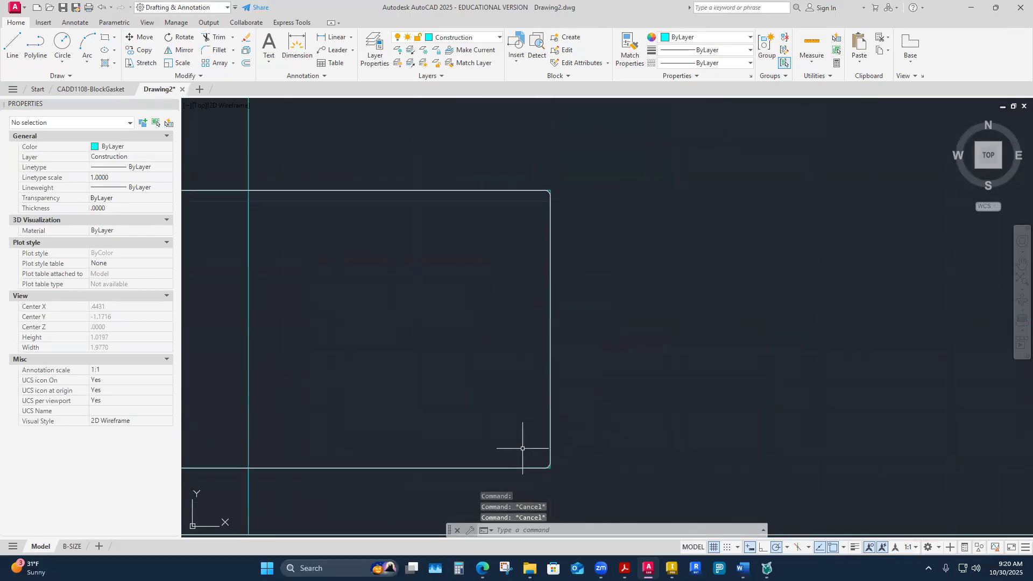
scroll(588, 422, down, 8)
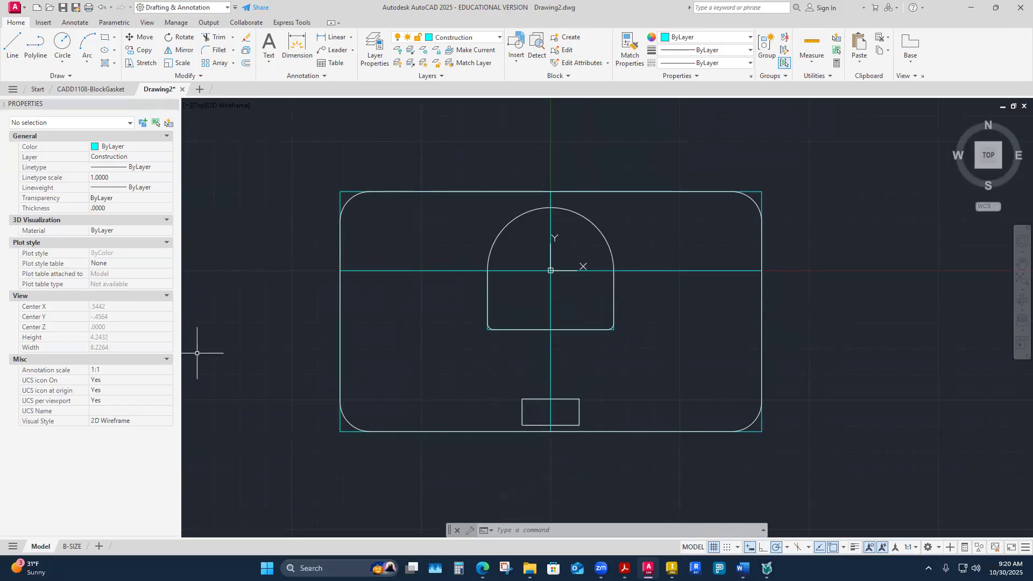
Step: Switch to the block gasket assignment sheet in Word, read the instructions and the dimensioned sketch, and return to AutoCAD
click(742, 568)
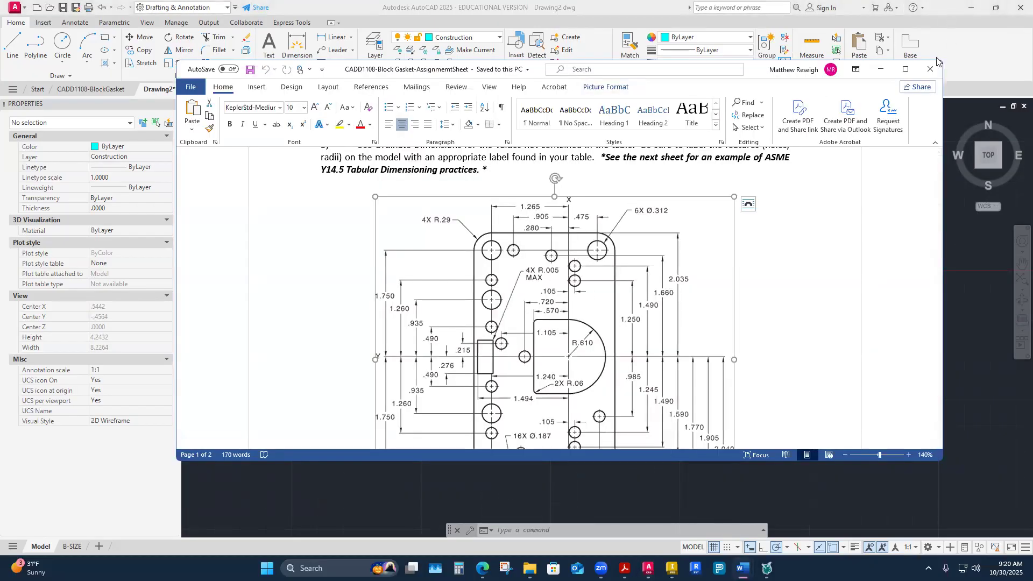
click(905, 71)
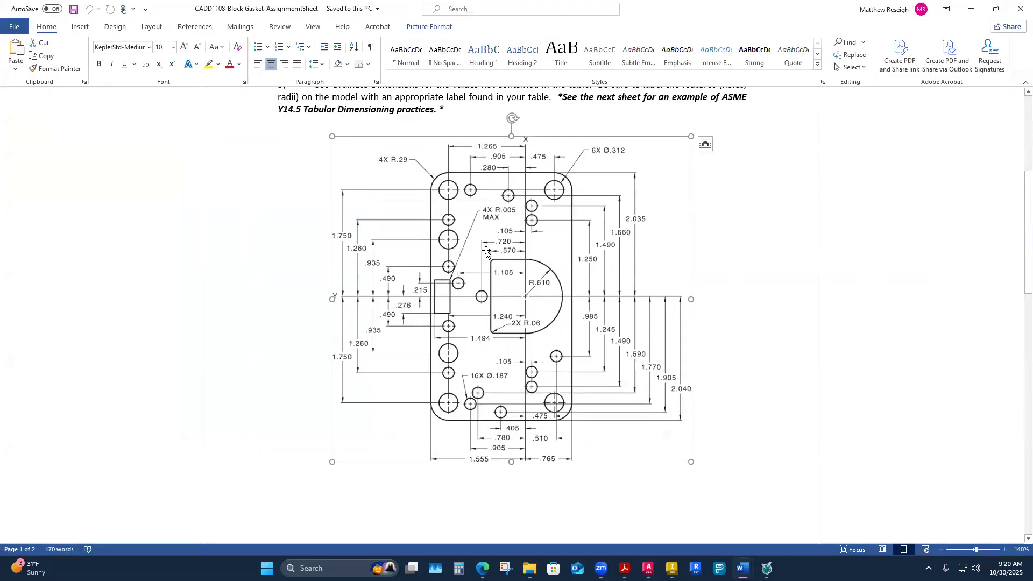
scroll(491, 213, up, 1)
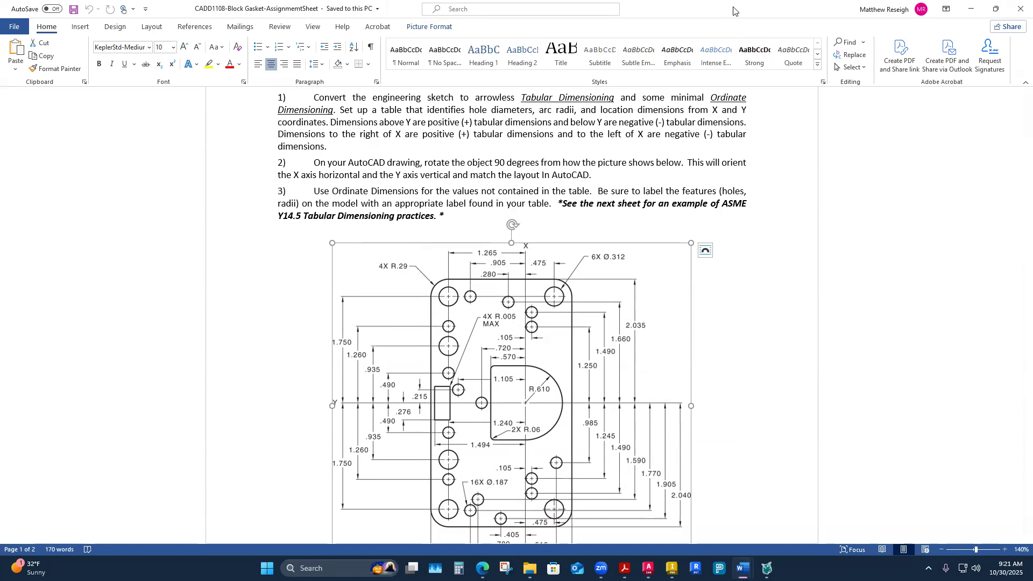
key(alt+Tab)
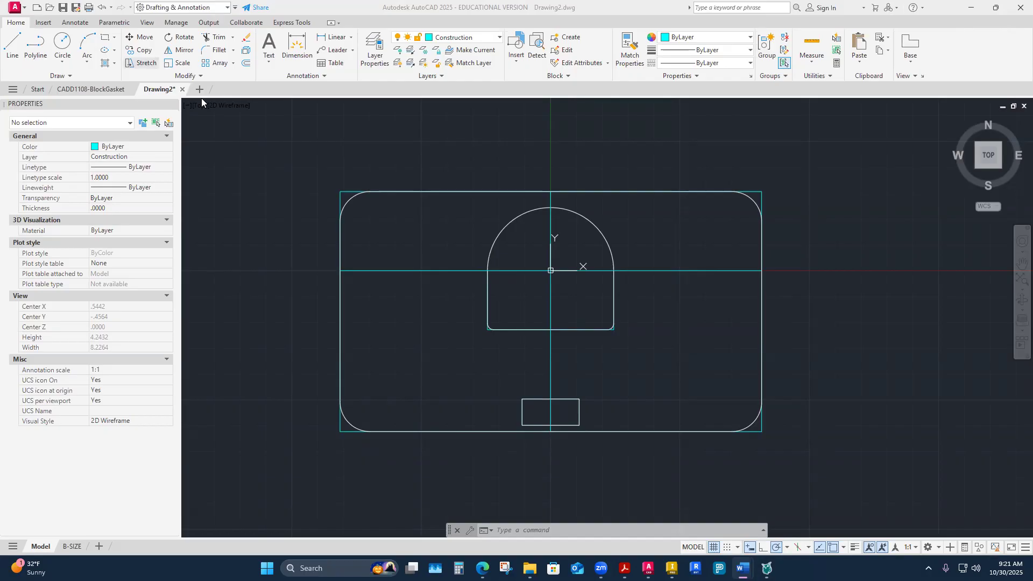
scroll(474, 329, down, 6)
scroll(430, 326, up, 5)
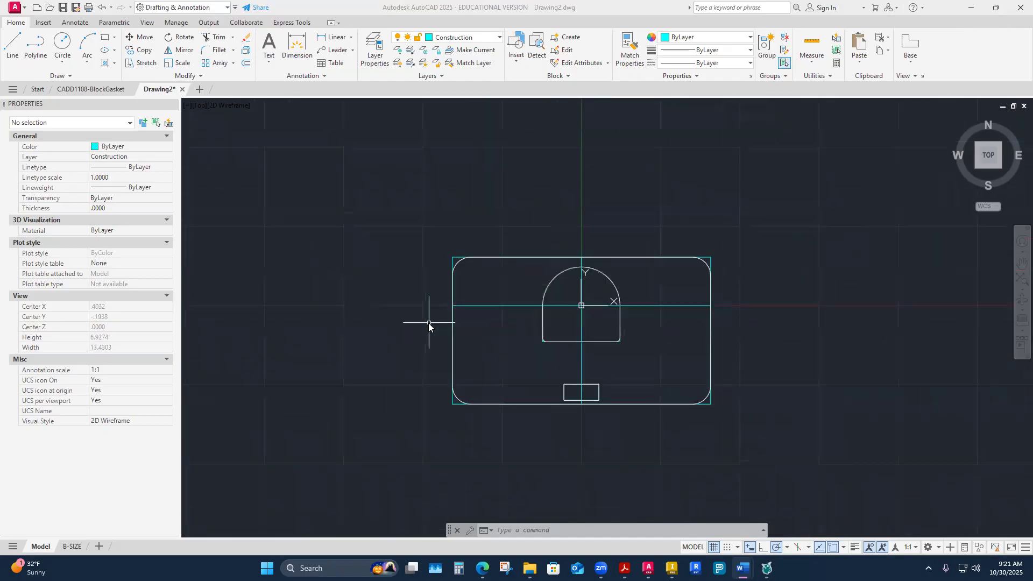
scroll(583, 376, up, 2)
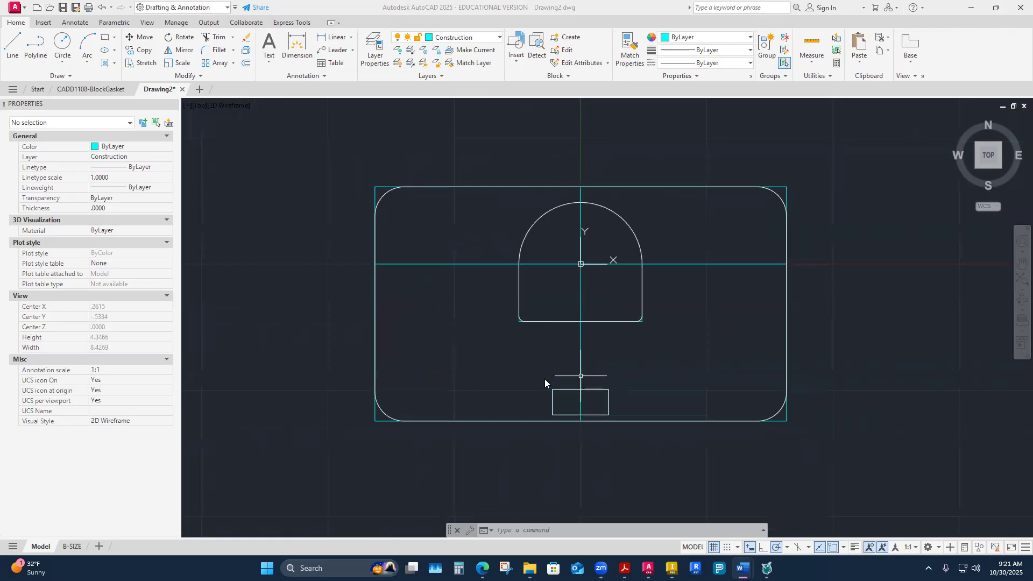
scroll(547, 393, up, 10)
scroll(643, 351, down, 5)
scroll(659, 356, up, 2)
scroll(659, 356, down, 8)
scroll(698, 297, up, 4)
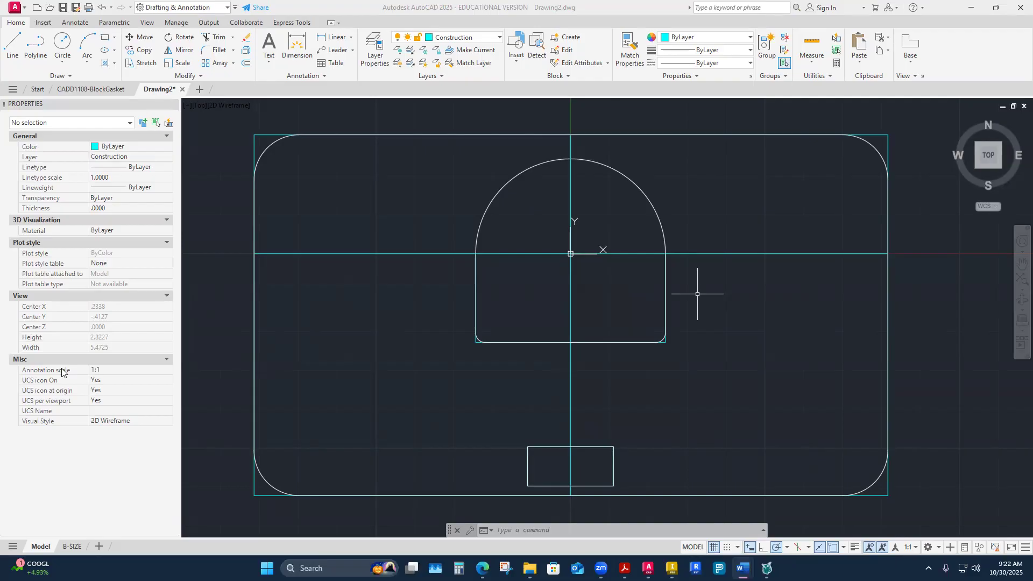
scroll(440, 367, down, 8)
scroll(455, 374, up, 6)
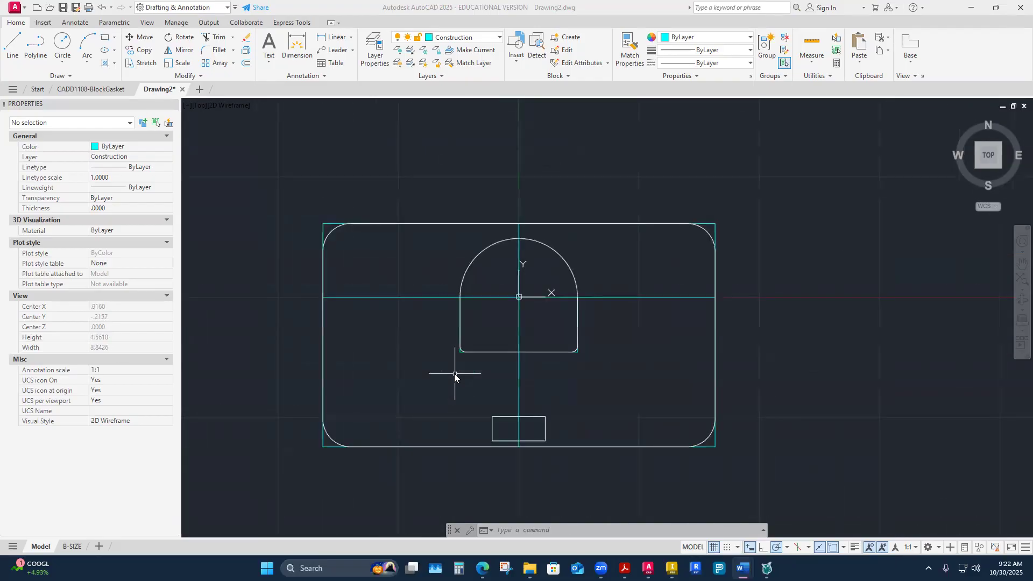
scroll(302, 337, up, 2)
scroll(338, 353, down, 2)
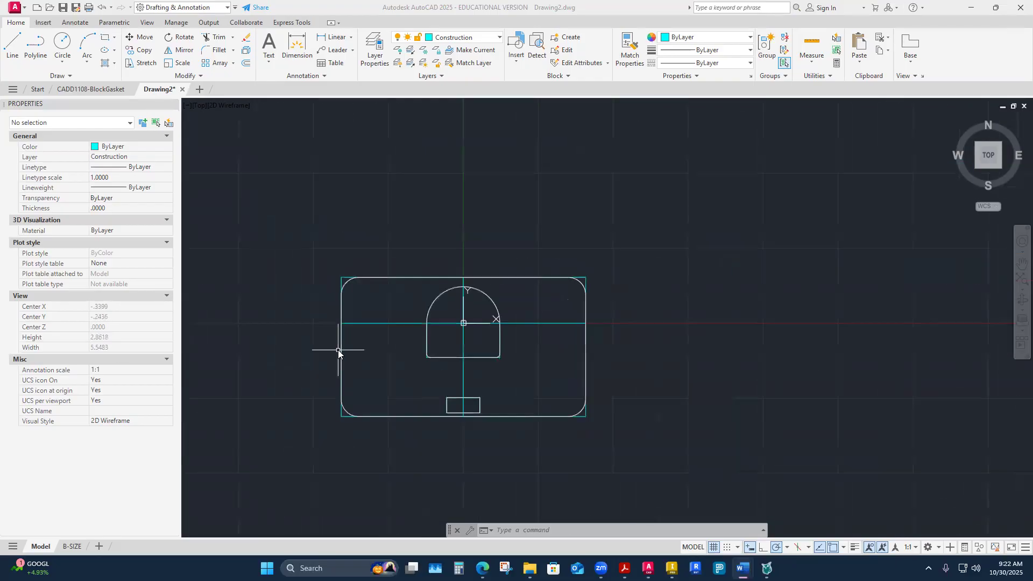
scroll(379, 382, up, 2)
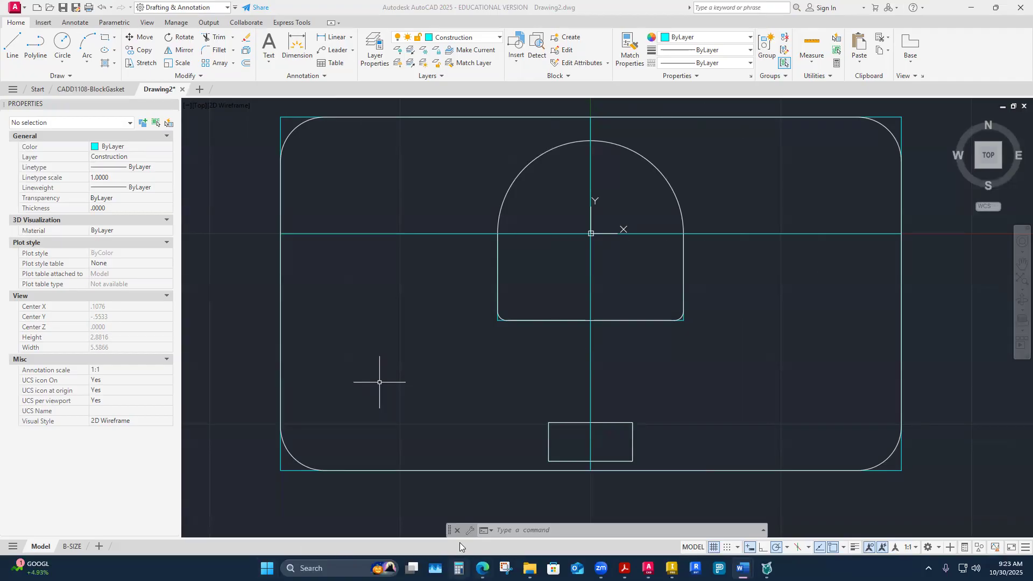
scroll(525, 344, down, 5)
scroll(514, 382, up, 5)
scroll(495, 401, down, 3)
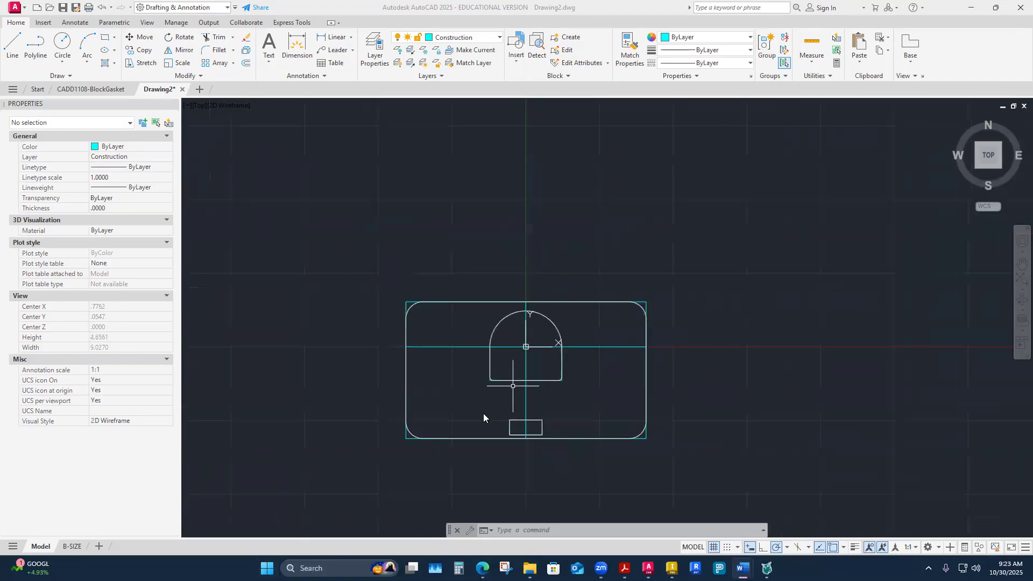
scroll(483, 414, up, 3)
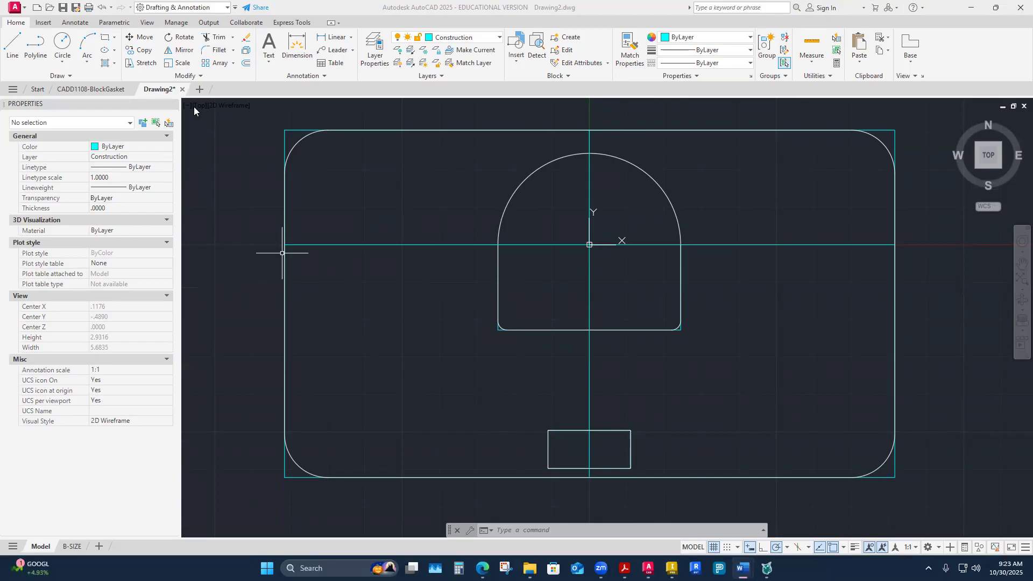
Step: Draw a vertical construction line .475 long upward from the horizontal centerline, starting 1.75 to the left of the origin
click(13, 44)
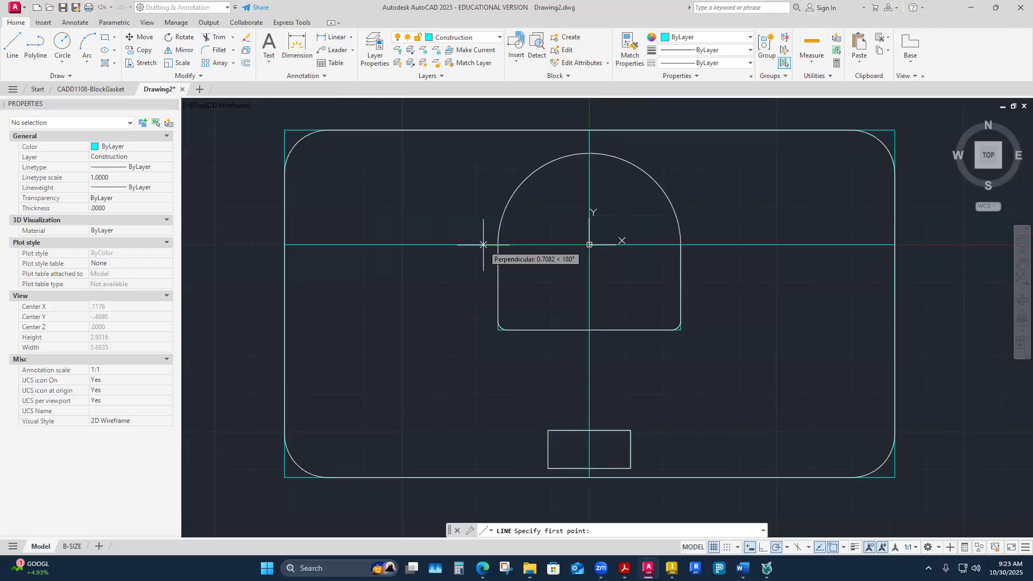
text(1.75)
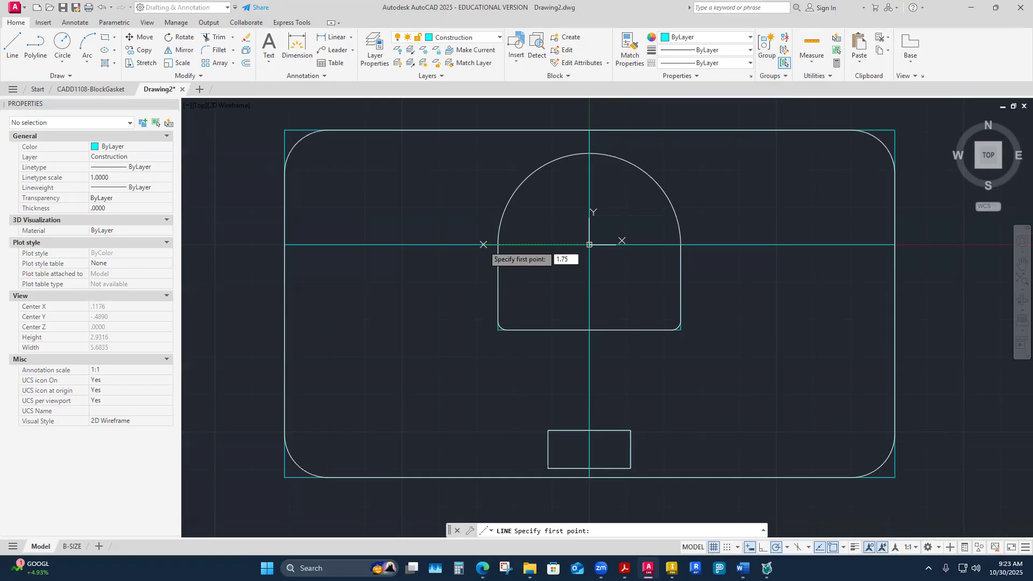
key(Return)
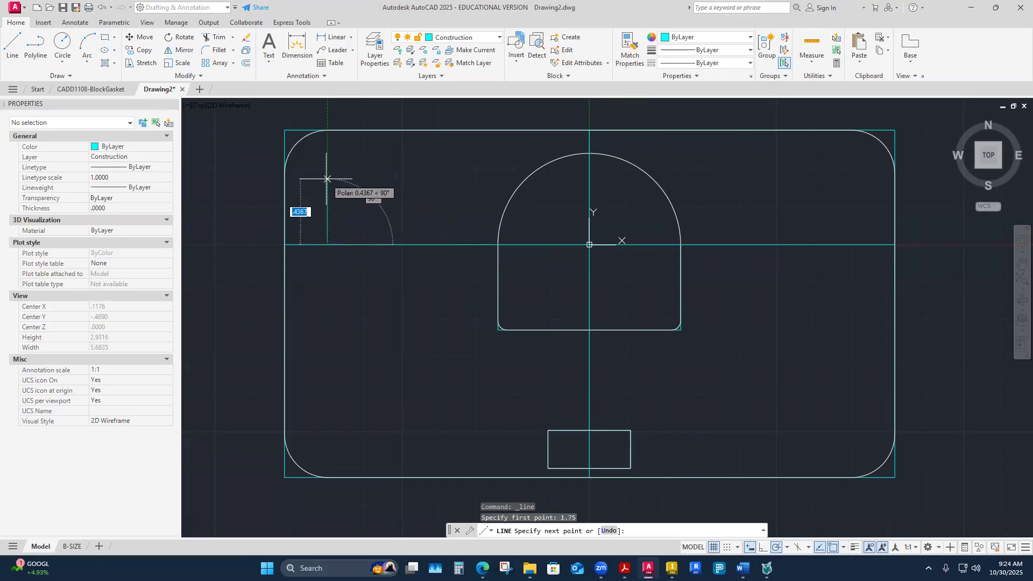
text(.475)
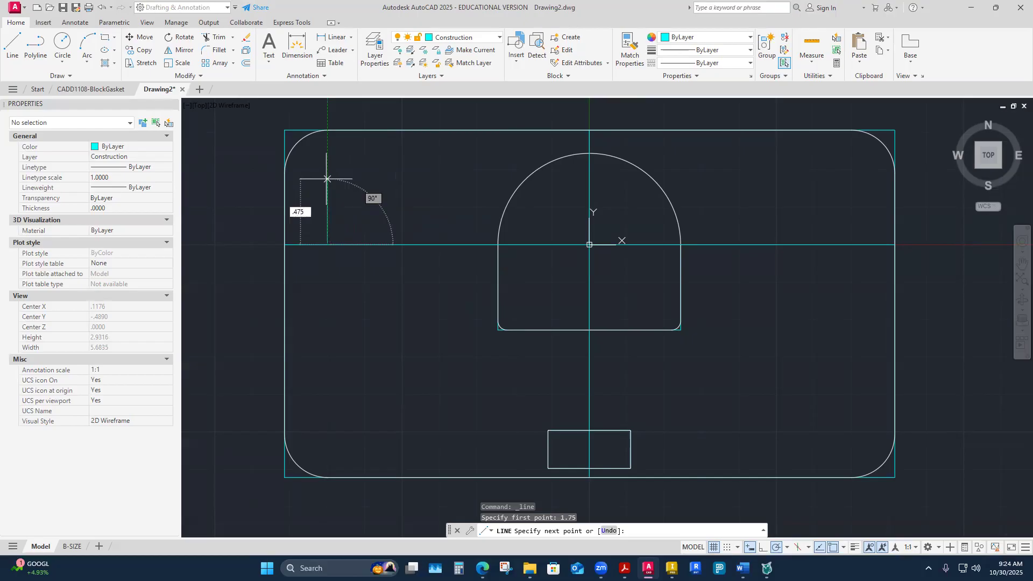
key(Return)
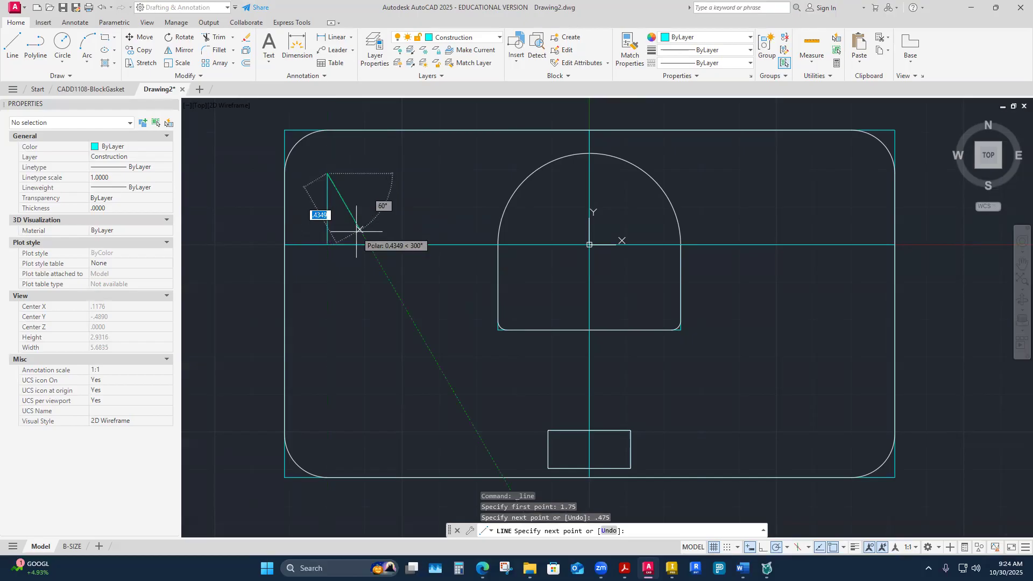
key(Escape)
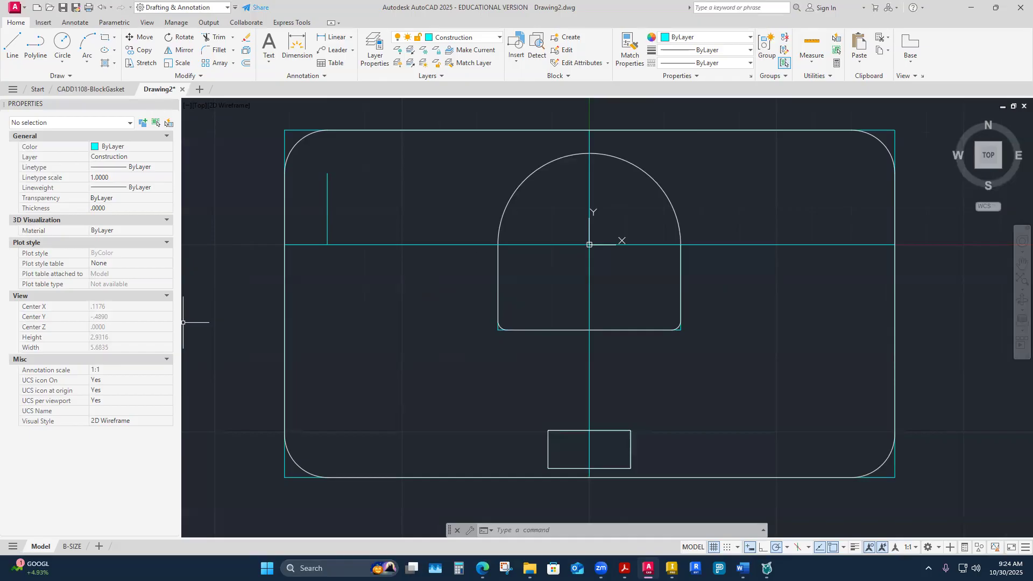
Step: Check the gasket sketch's hole dimensions on the Word assignment sheet again and return to the AutoCAD drawing
key(alt+Tab)
scroll(430, 235, down, 5)
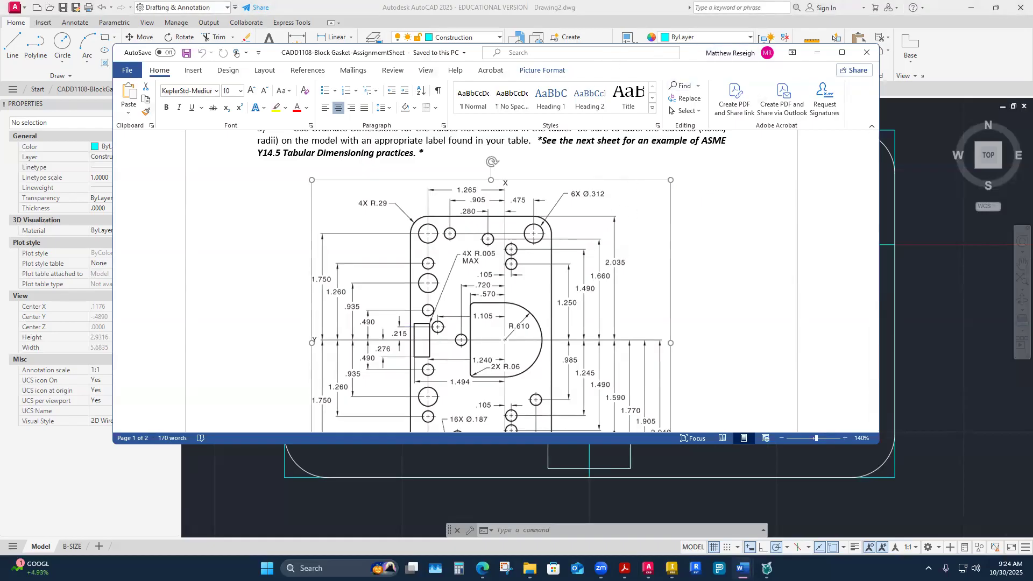
key(alt+Tab)
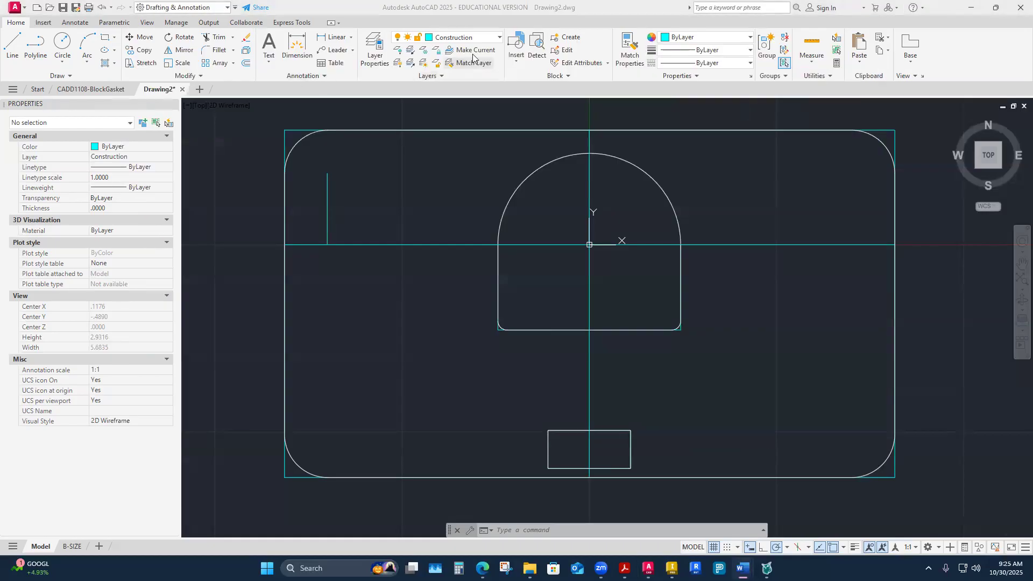
Step: Move the short vertical construction line to the Visible-Object layer
click(327, 188)
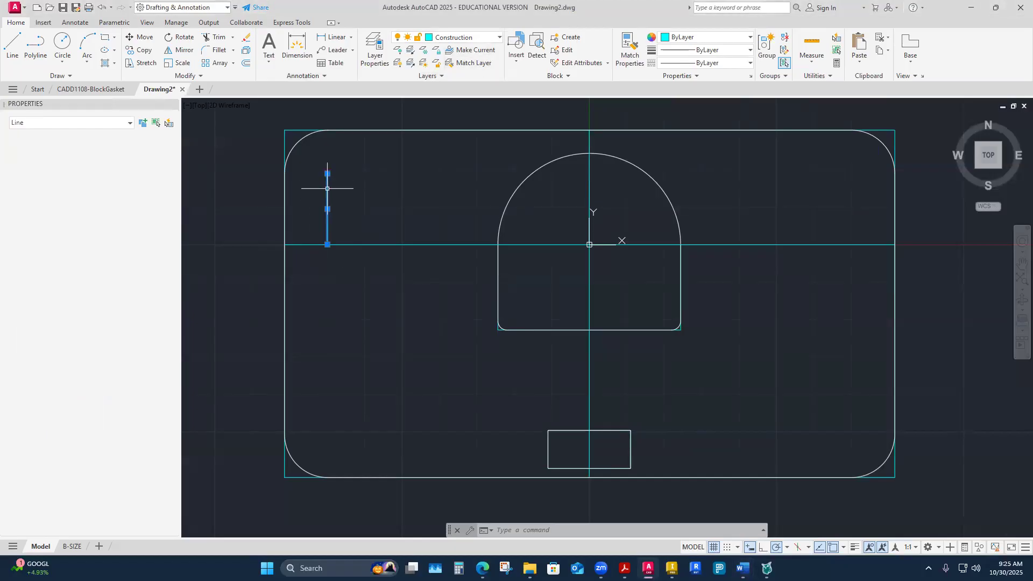
click(500, 37)
click(456, 272)
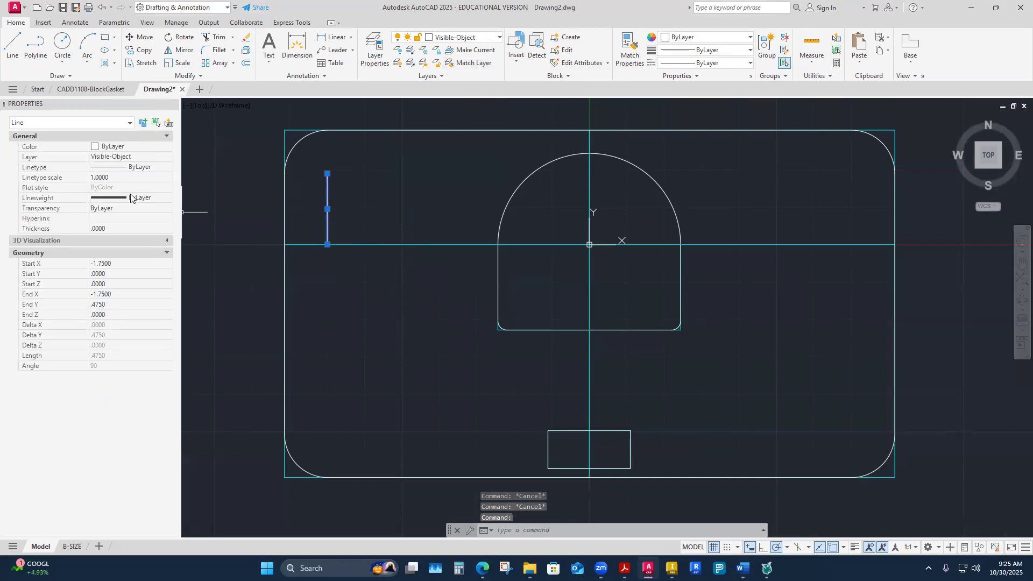
Step: Put the short vertical line back on the Construction layer and deselect it
click(169, 158)
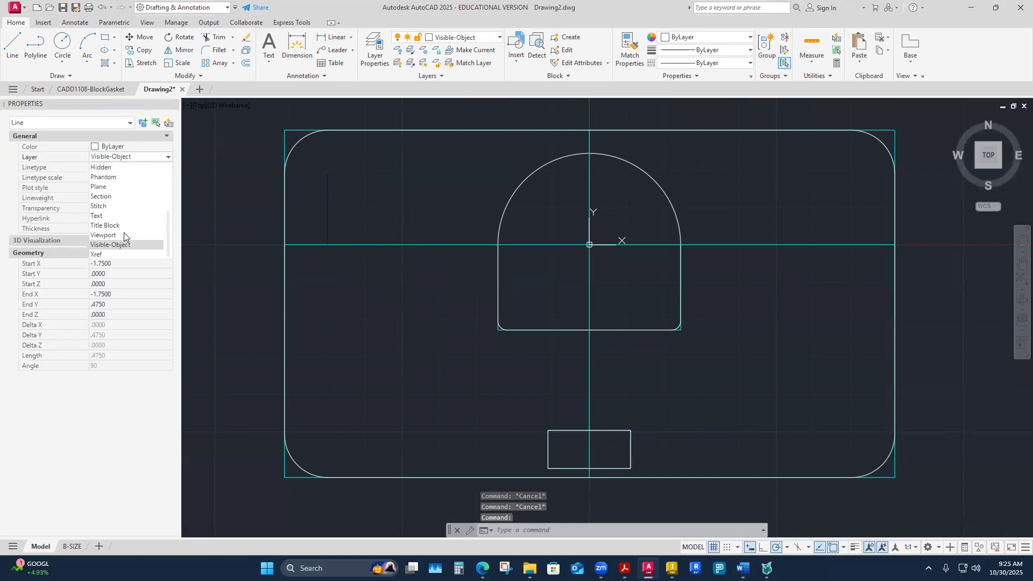
scroll(100, 199, up, 3)
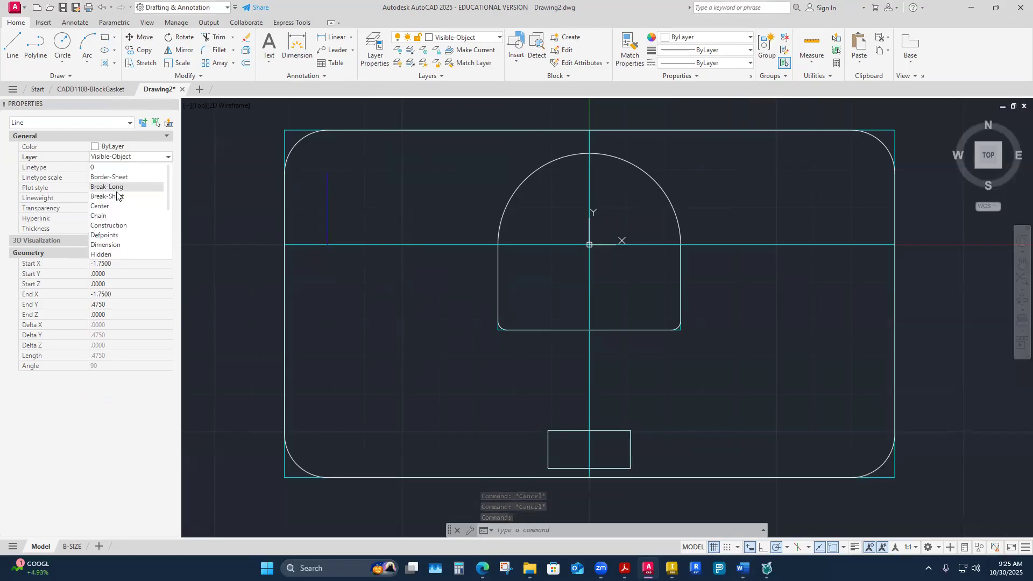
click(108, 226)
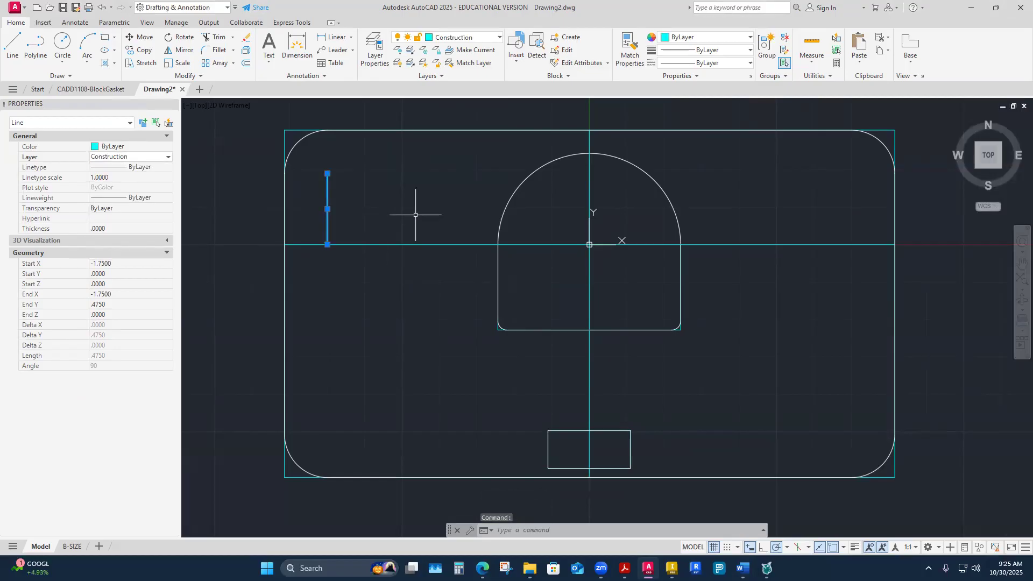
key(Escape)
key(Escape)
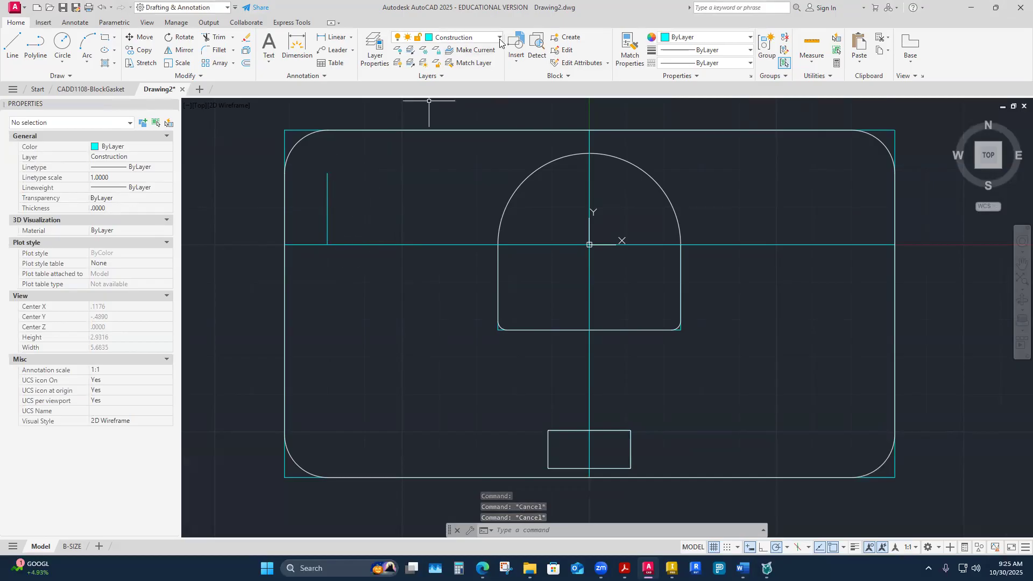
Step: Make Visible-Object the current layer and draw a circle of diameter .312 centered at -1.75,-1.265 near the gasket's lower-left corner
click(473, 37)
click(443, 270)
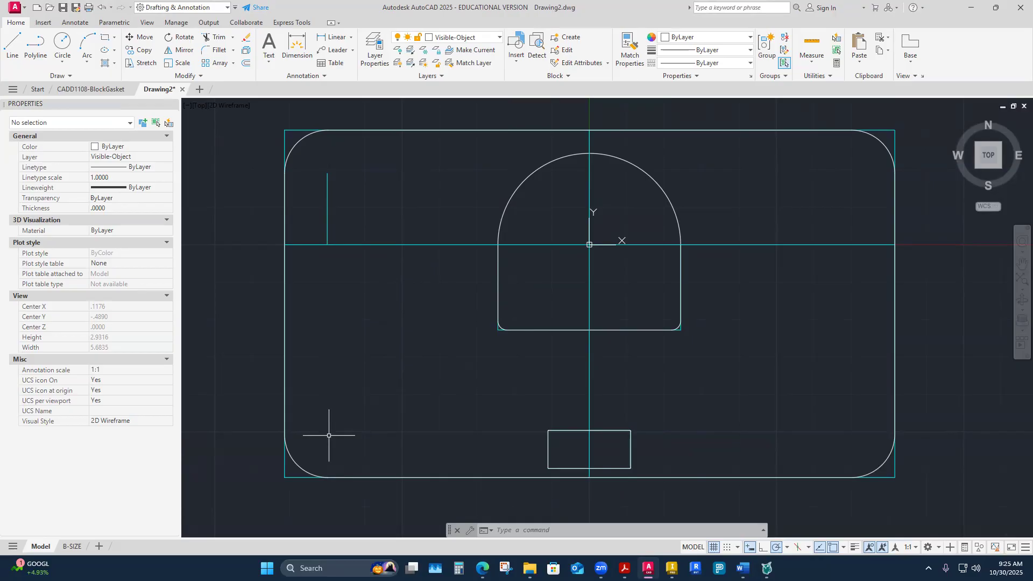
click(63, 46)
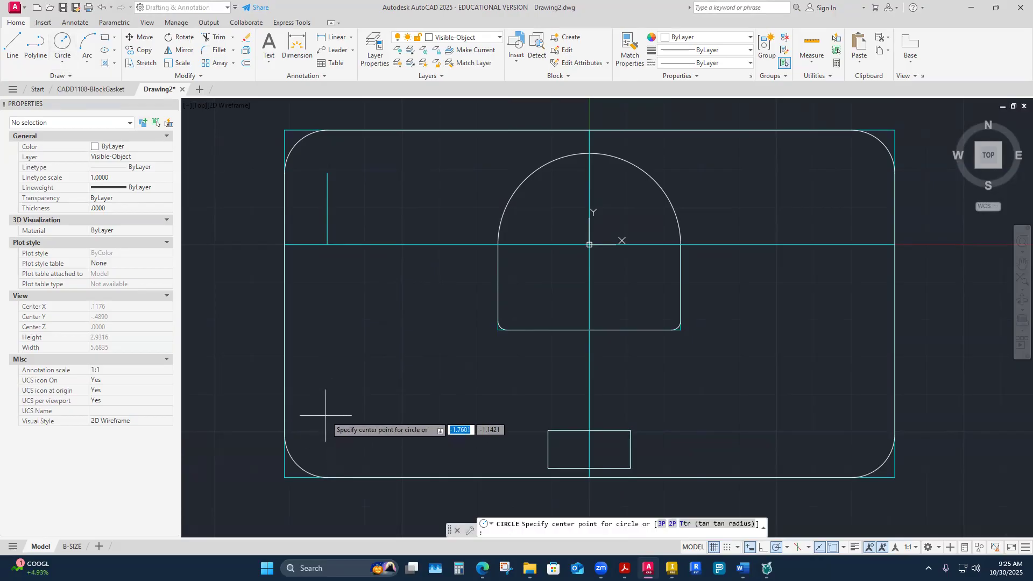
text(-1.75)
key(Tab)
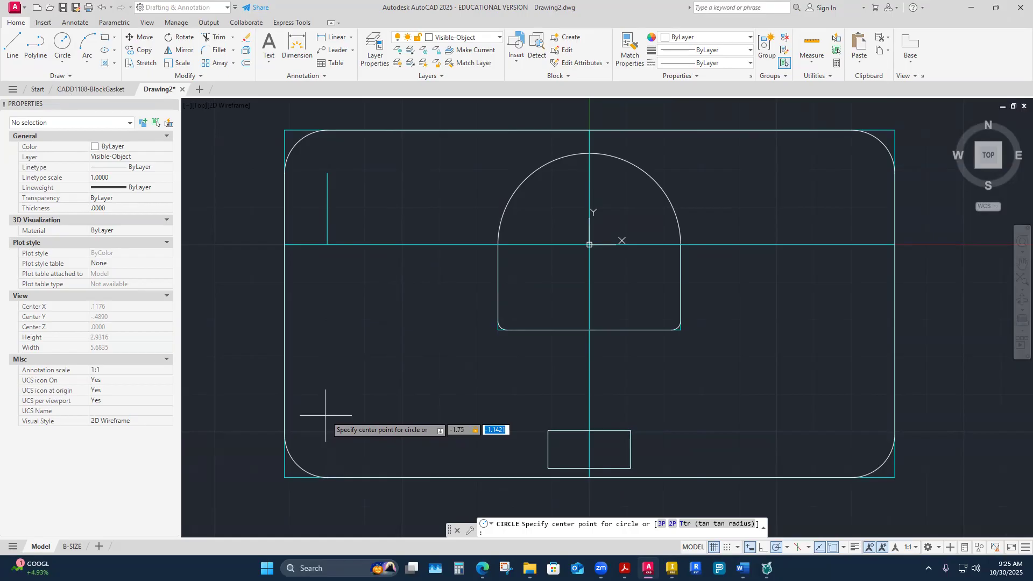
text(-1.265)
key(Return)
scroll(321, 459, up, 4)
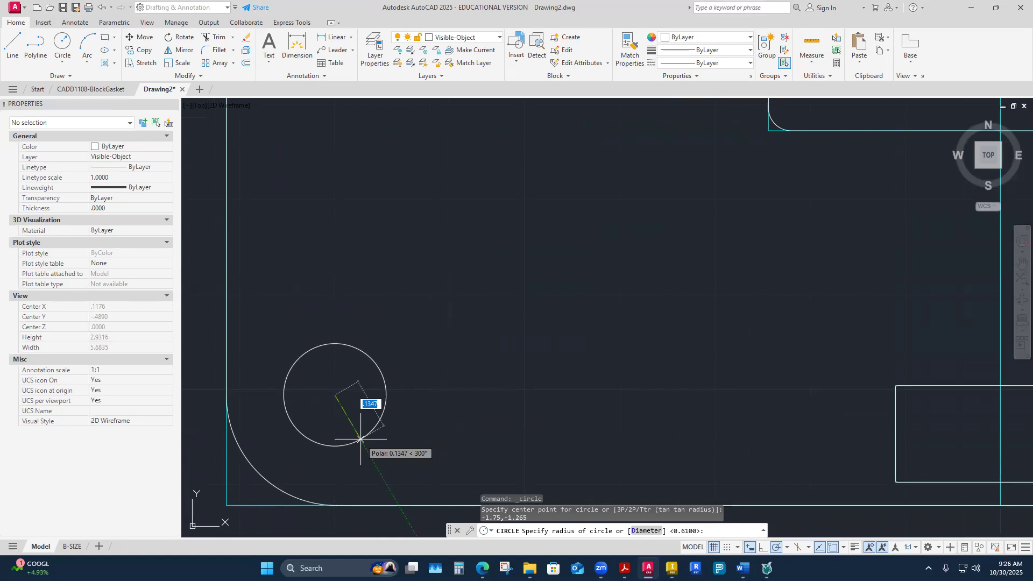
text(d)
key(Return)
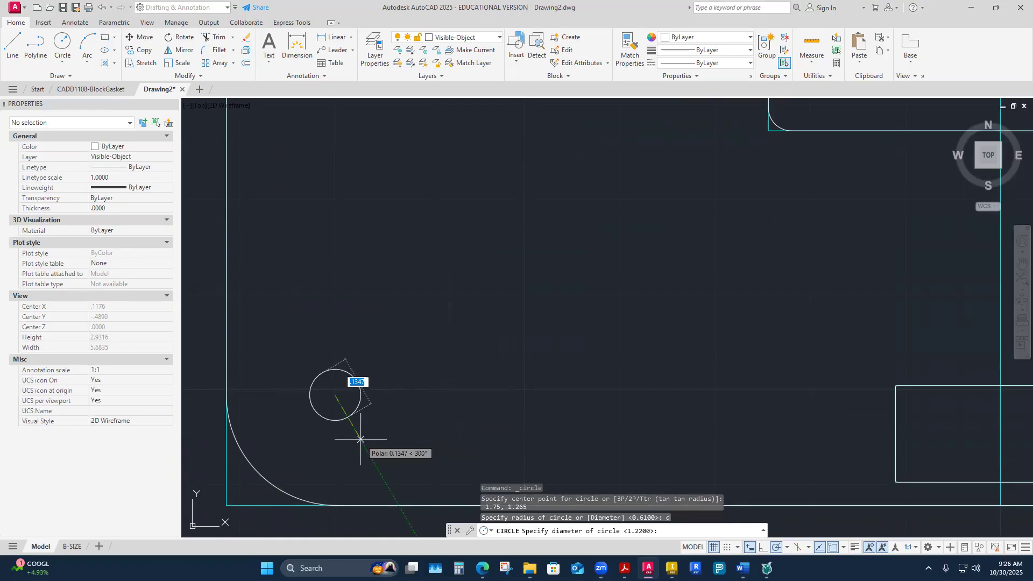
text(.312)
key(Return)
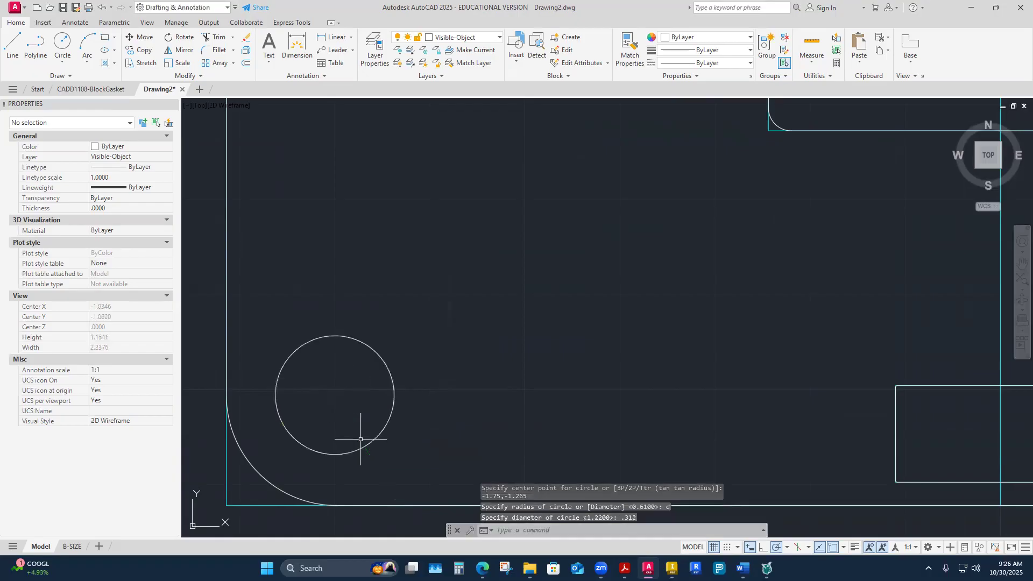
key(Escape)
Step: Select the circle near the gasket's lower-left corner to check its center coordinates and diameter in its properties
scroll(386, 444, down, 4)
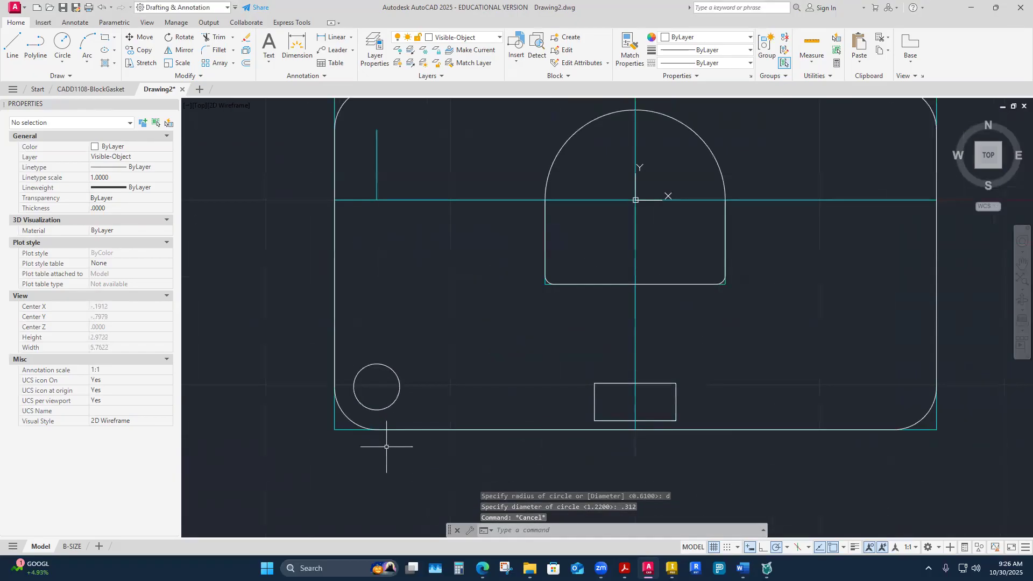
scroll(386, 446, up, 4)
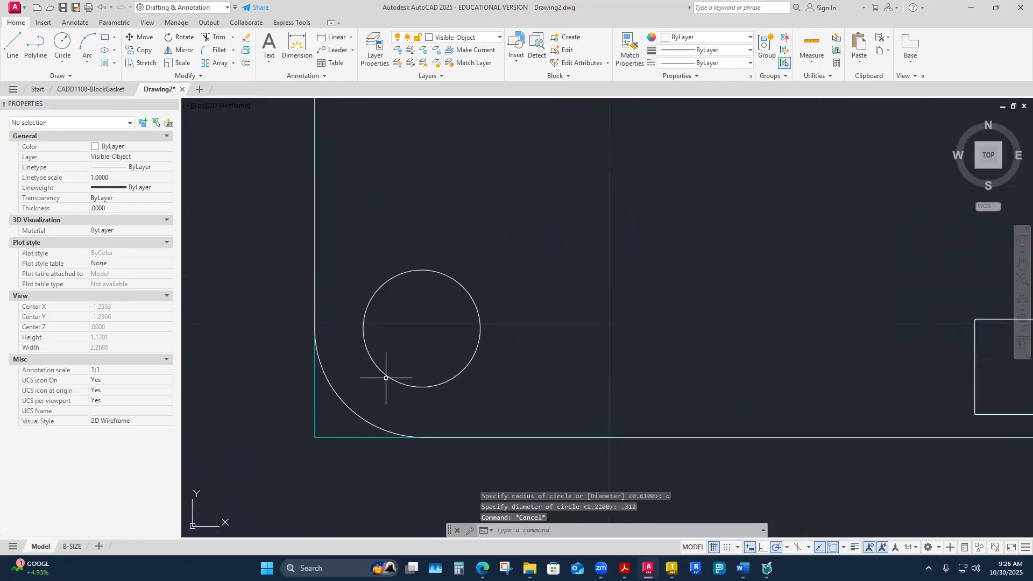
click(389, 376)
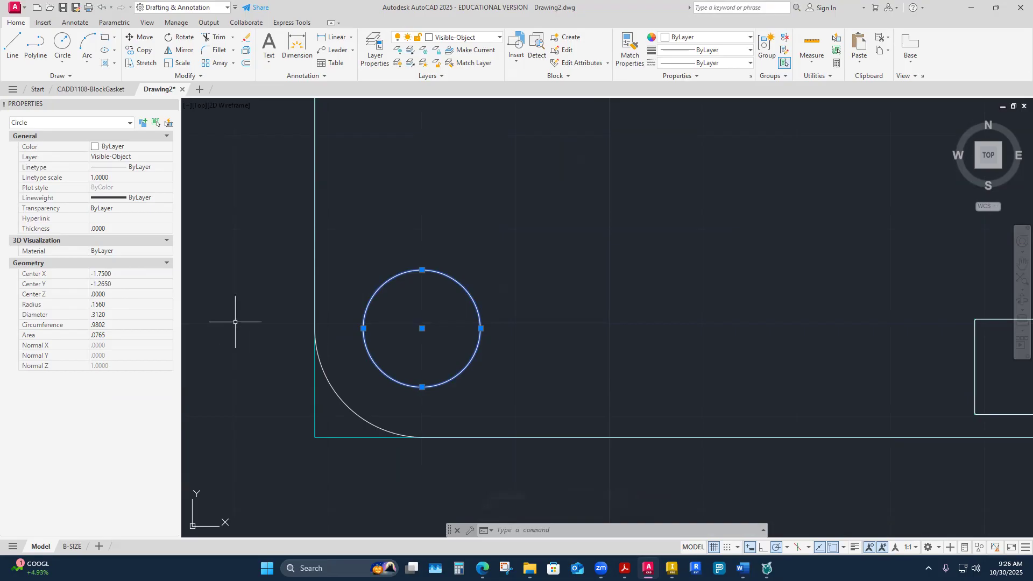
Step: Deselect the circle and examine the block gasket figure in the Word assignment sheet for the next hole's coordinates
key(Escape)
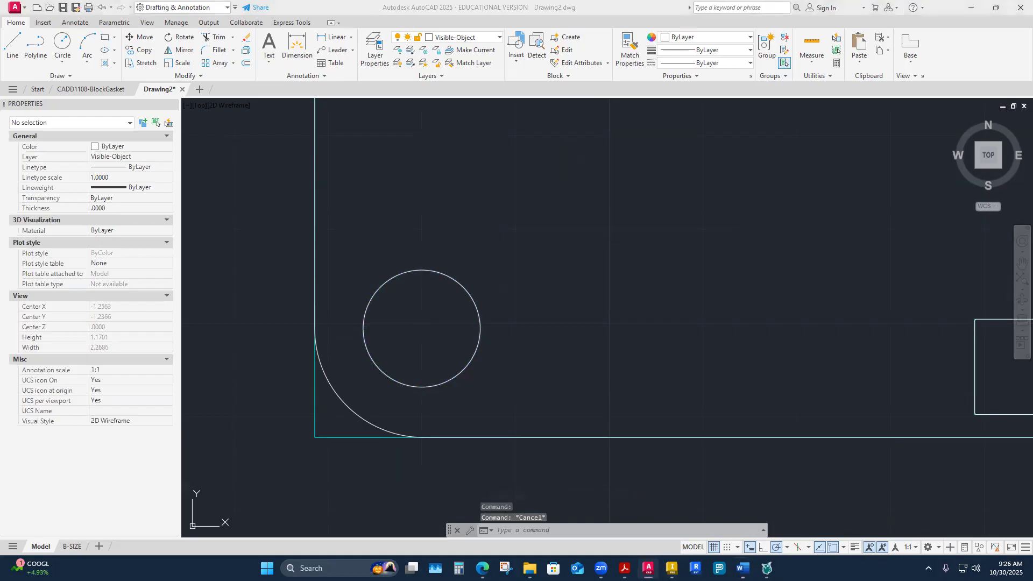
key(alt+Tab)
click(872, 77)
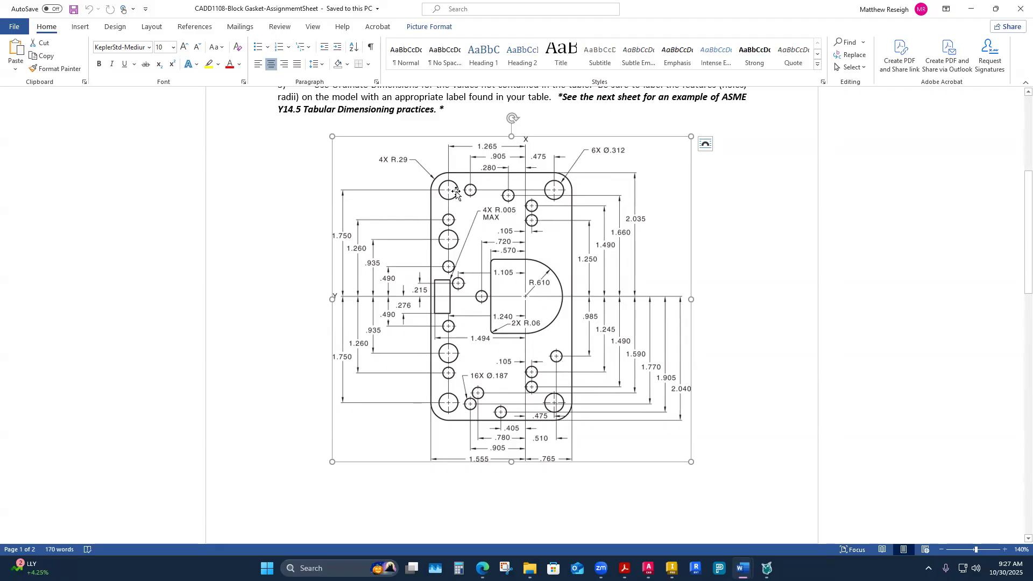
scroll(466, 193, up, 2)
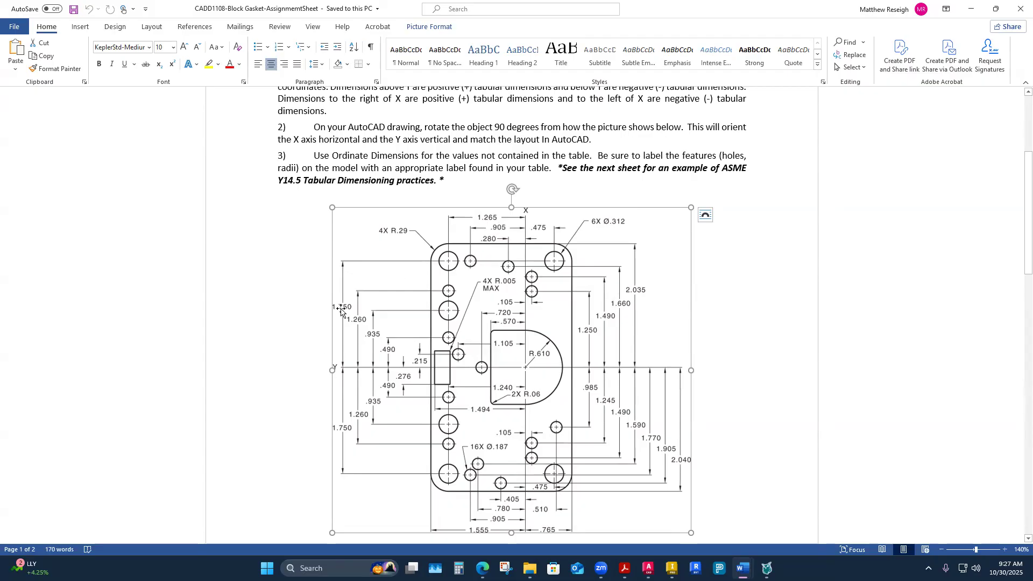
drag(709, 6, 329, 0)
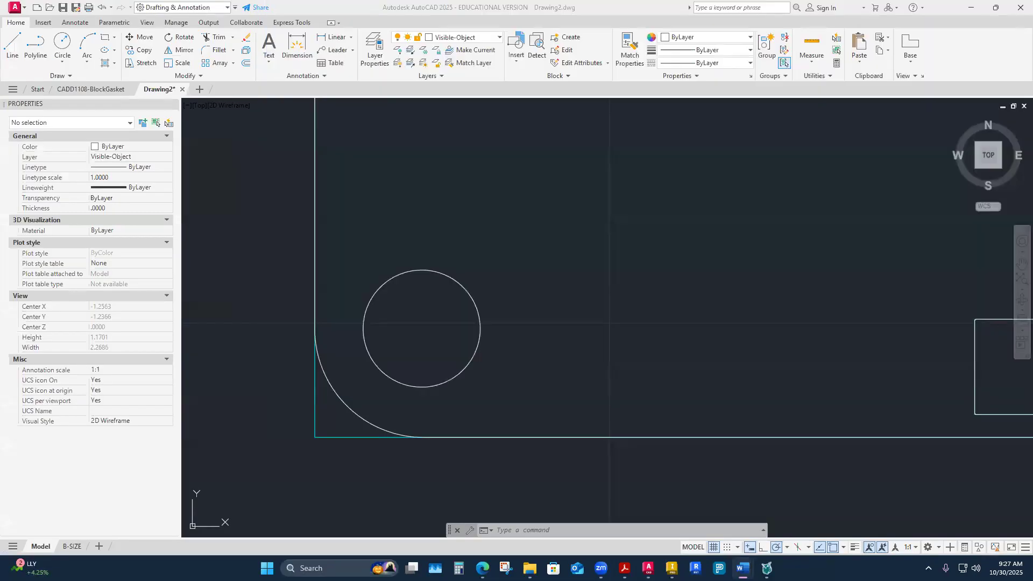
scroll(512, 340, down, 4)
scroll(581, 289, up, 3)
scroll(567, 297, down, 2)
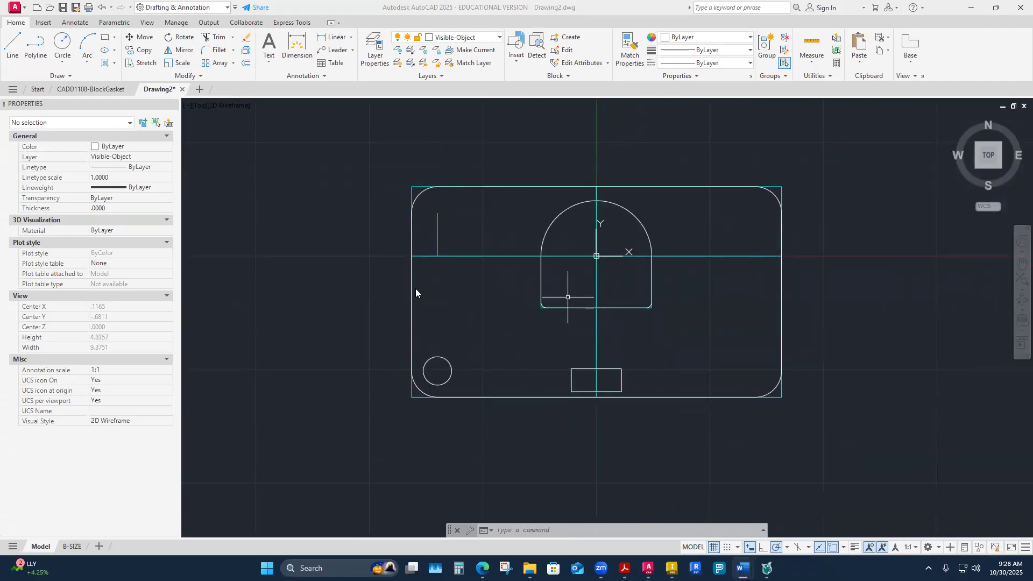
click(59, 44)
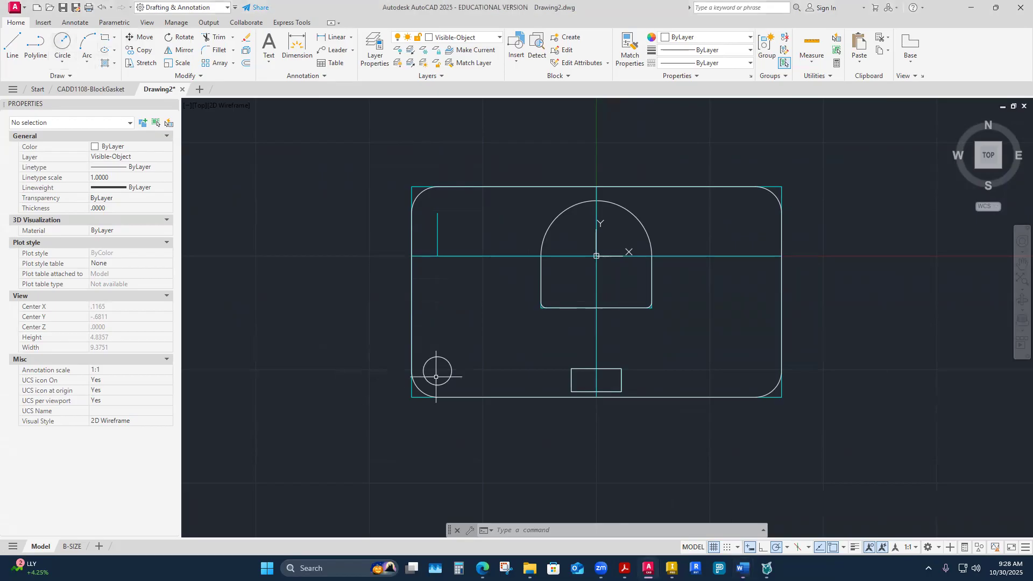
click(63, 45)
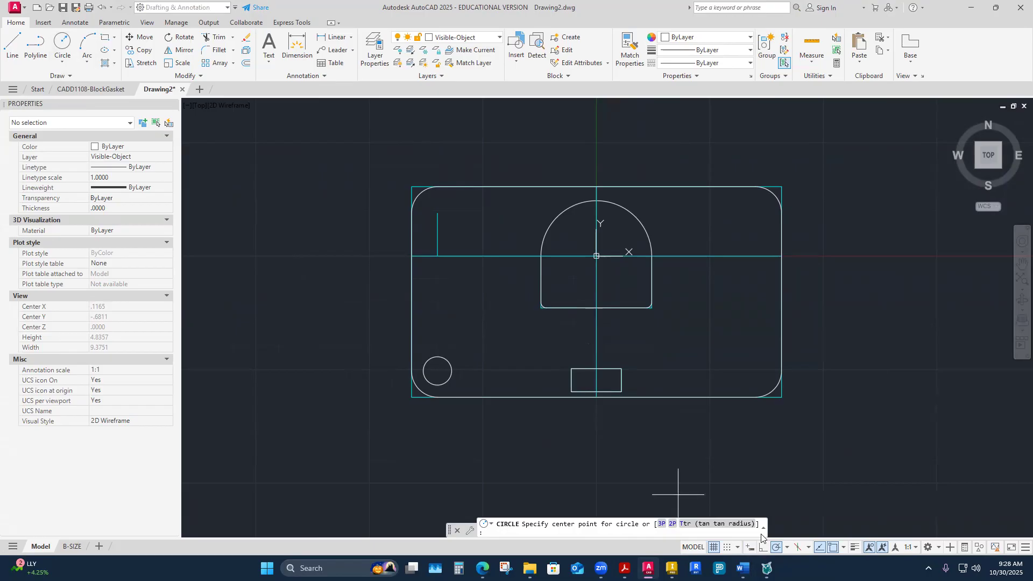
click(63, 47)
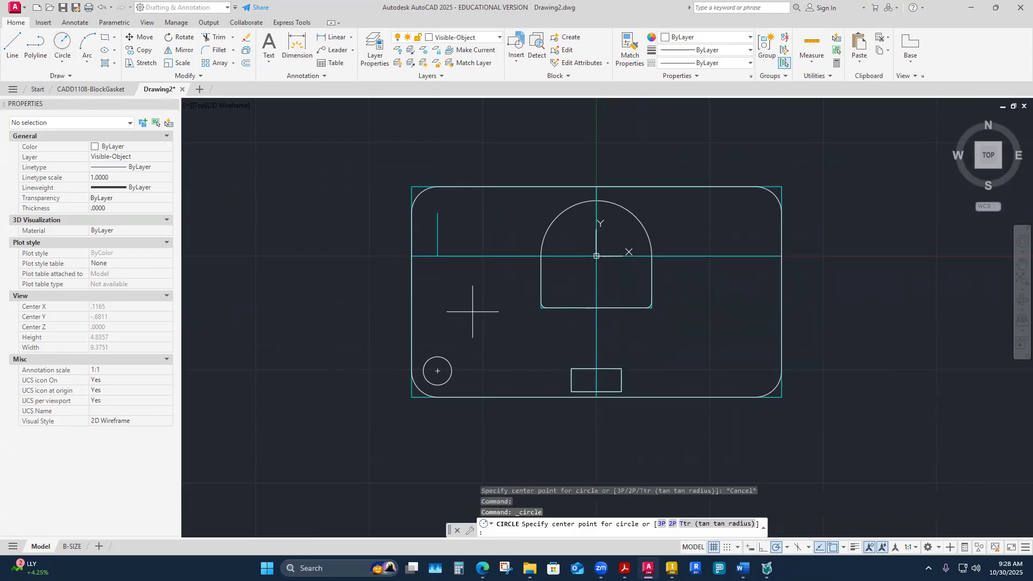
key(Escape)
key(Escape)
key(Escape)
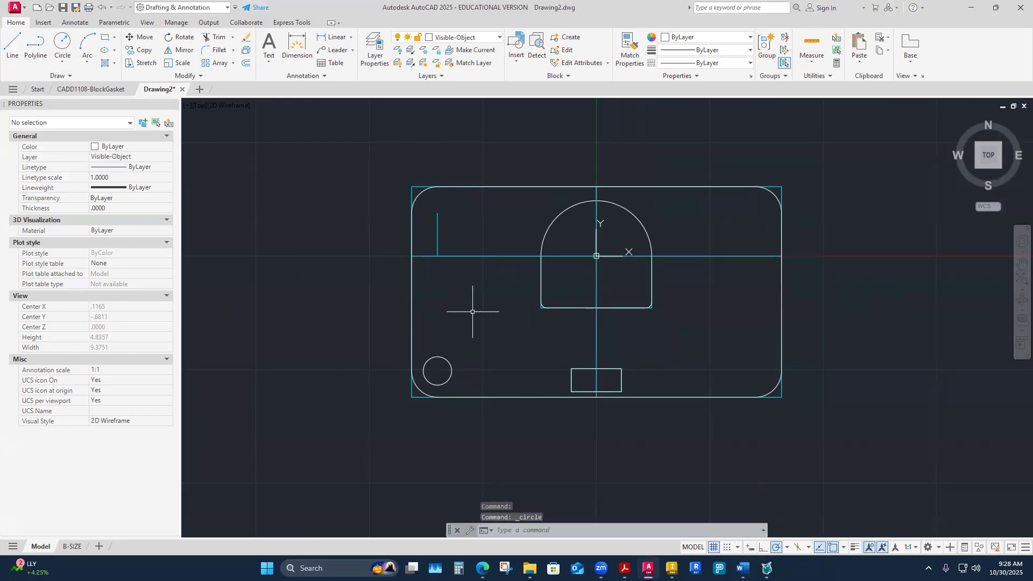
Step: Turn on Dynamic Input and check that it is enabled in the status bar customization list
click(751, 549)
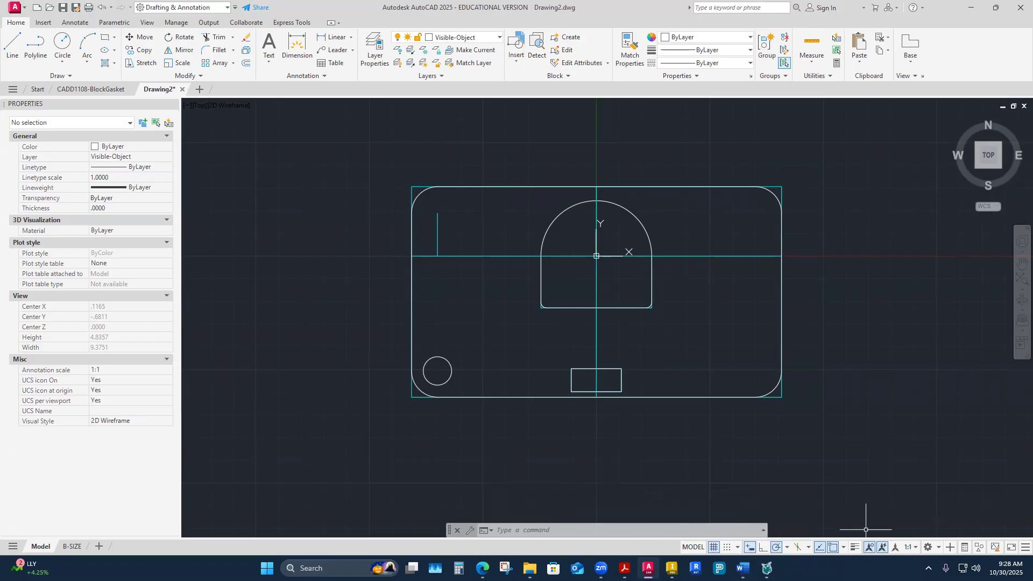
click(1025, 547)
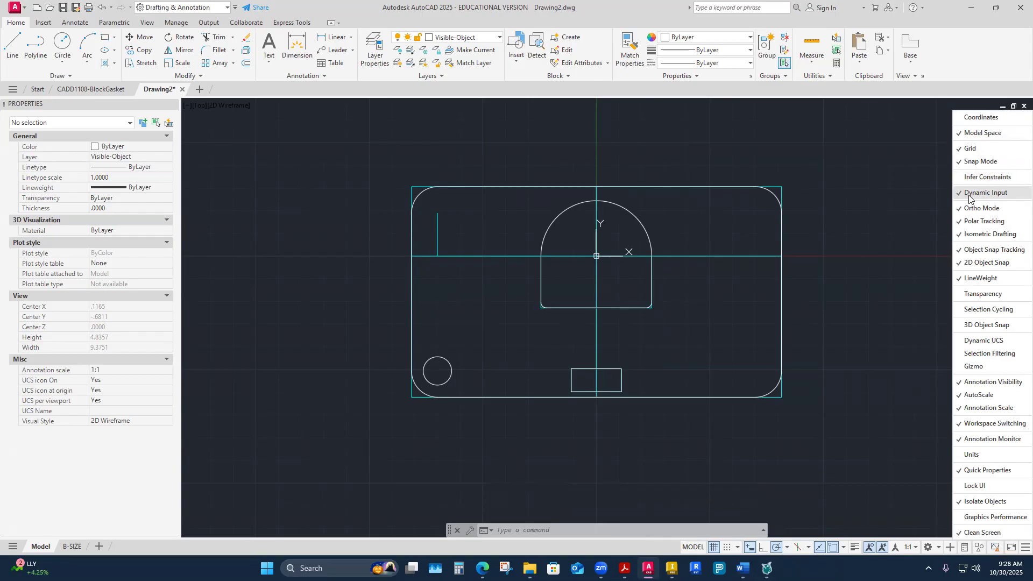
click(912, 264)
key(Escape)
key(Escape)
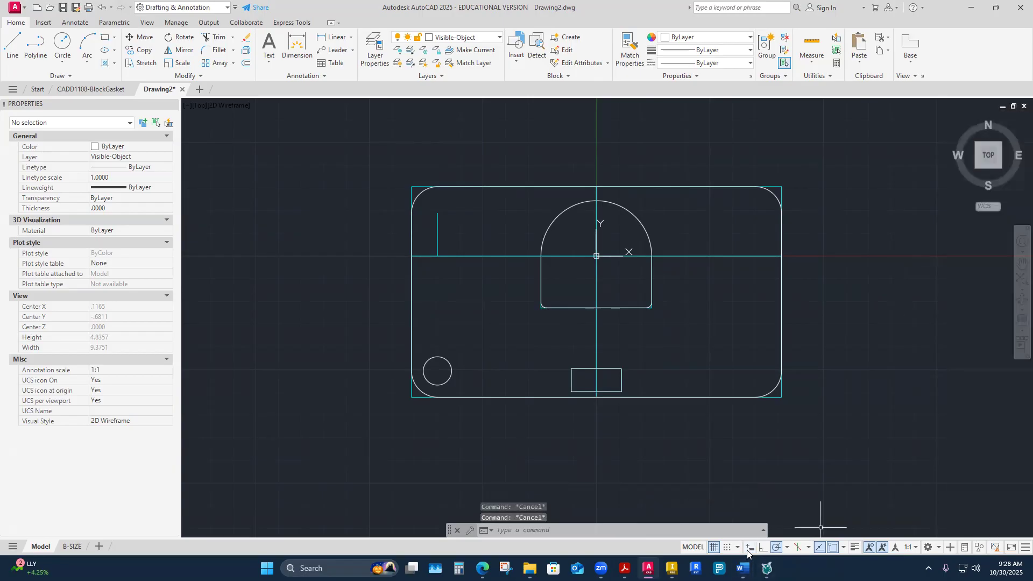
Step: Begin a circle centered at -1.75,-.905, directly above the gasket's lower-left .312 hole
text(c)
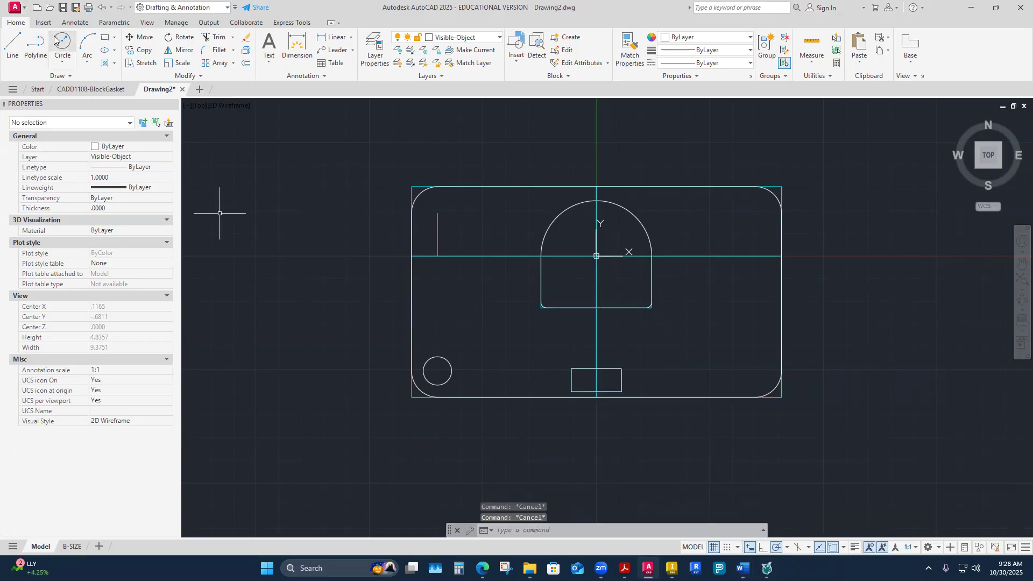
key(Return)
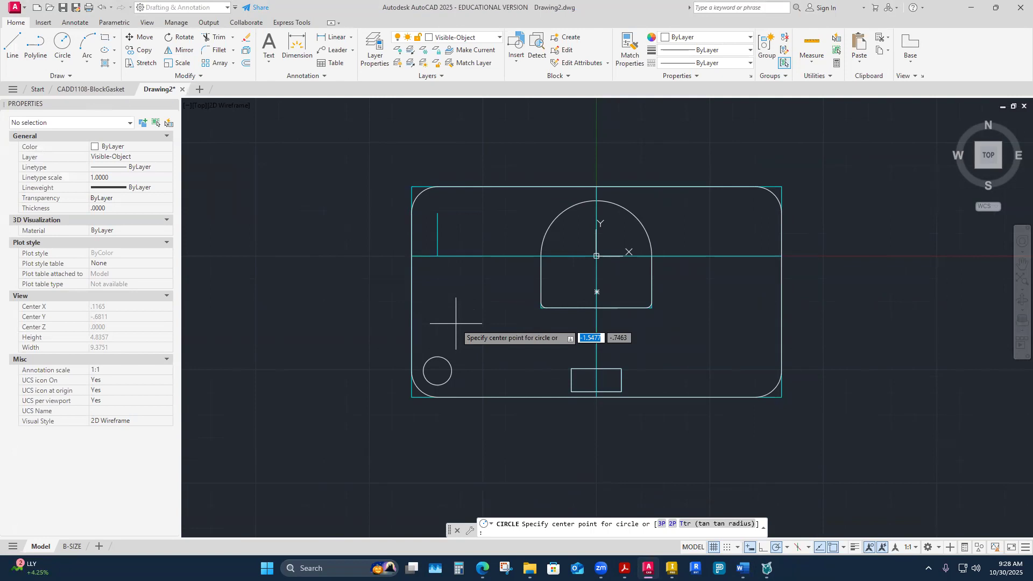
text(-1.75)
key(Tab)
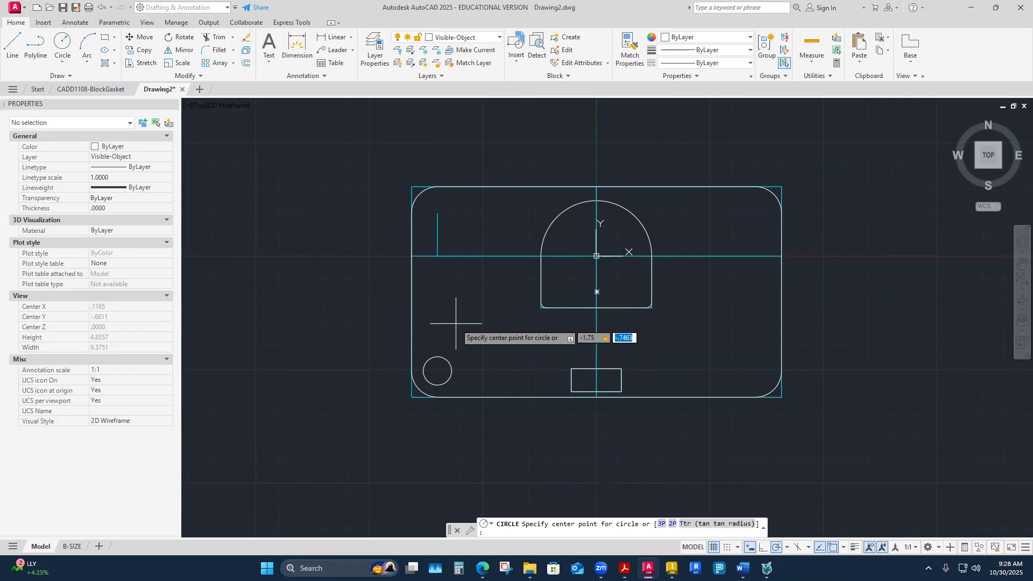
text(-.9)
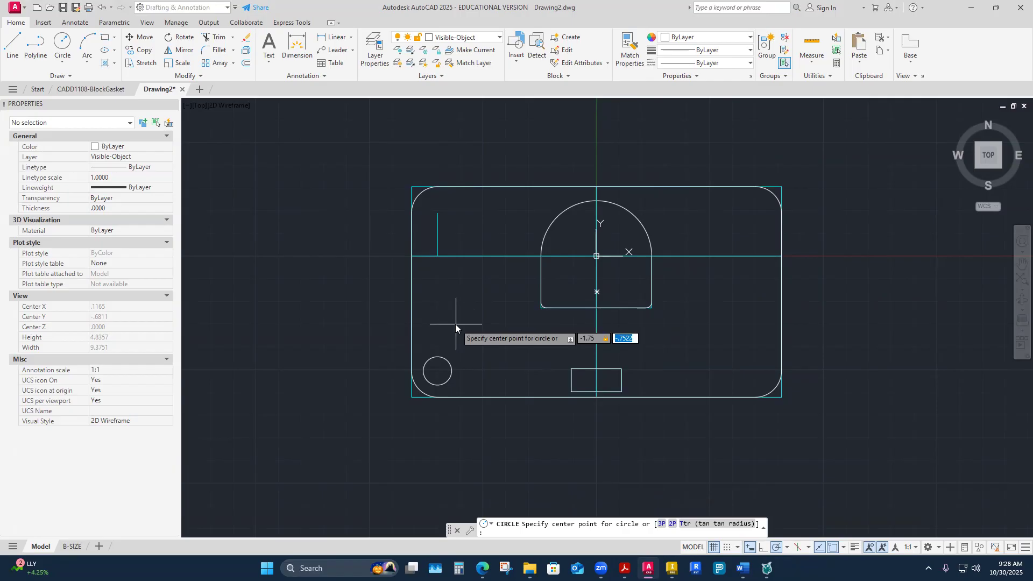
text(05)
key(Return)
scroll(384, 331, up, 4)
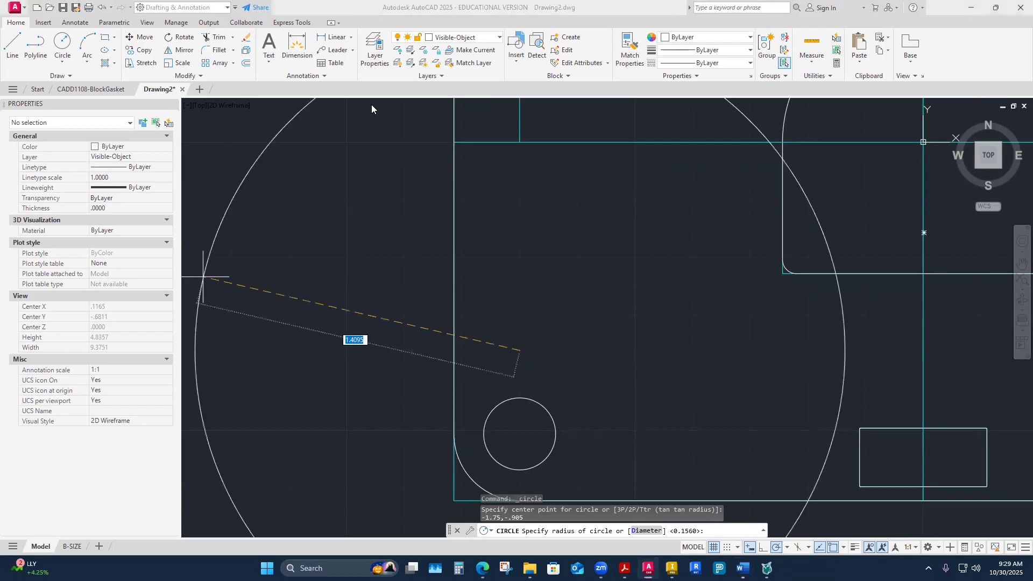
Step: Look up the small hole's diameter in the Word assignment sheet and finish the circle in AutoCAD with diameter .187
key(alt+Tab)
key(super+Up)
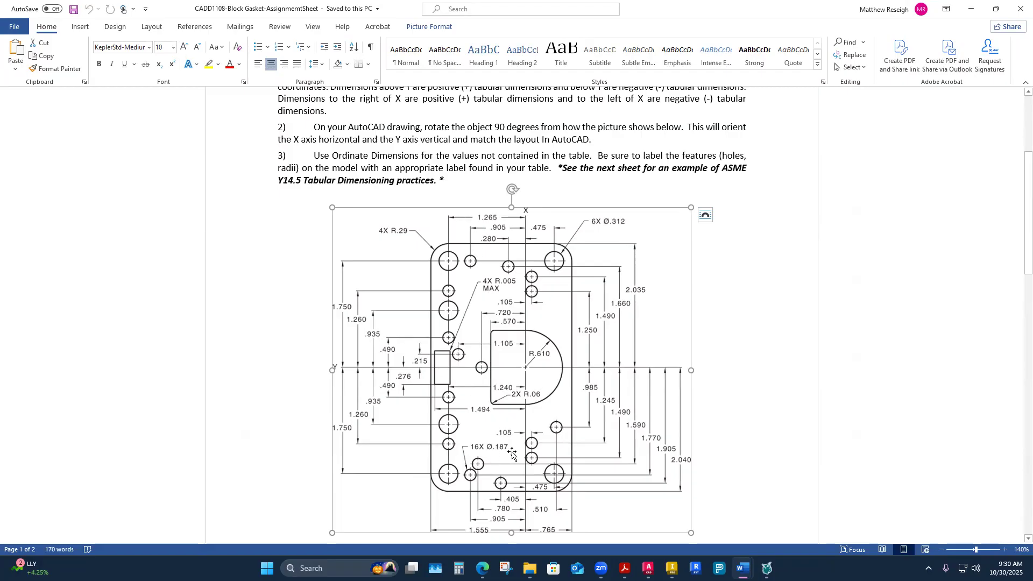
key(alt+Tab)
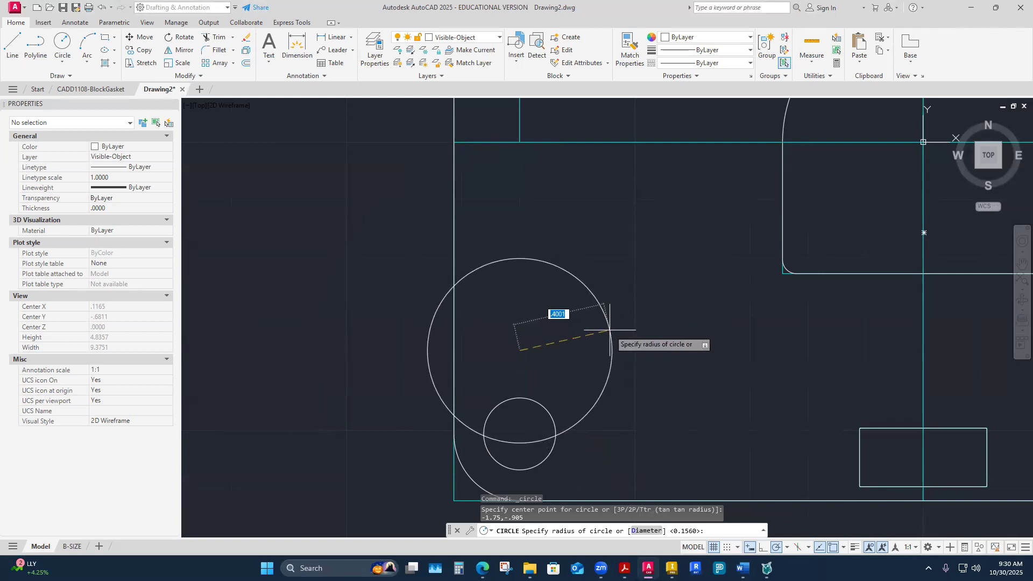
text(d)
key(Return)
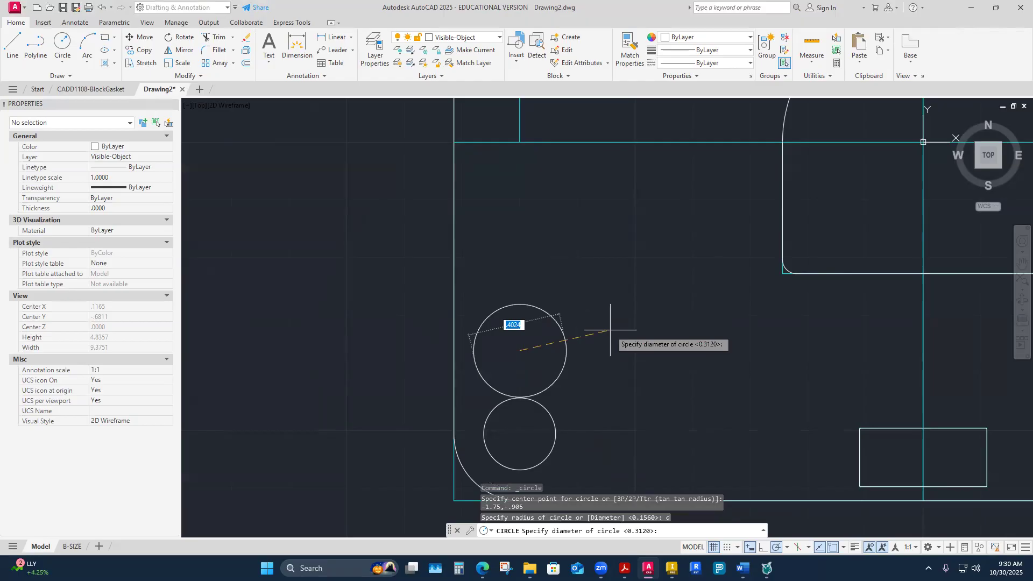
text(.187)
key(Return)
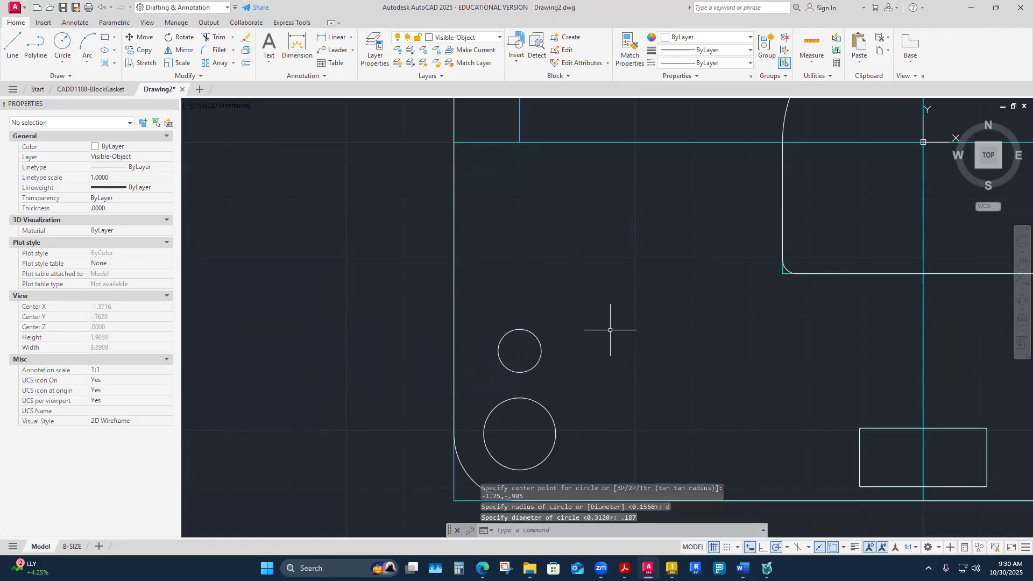
Step: Select the small circle above the .312 hole to check its geometry properties, including Center Y, and deselect it
scroll(608, 332, down, 5)
scroll(626, 314, up, 3)
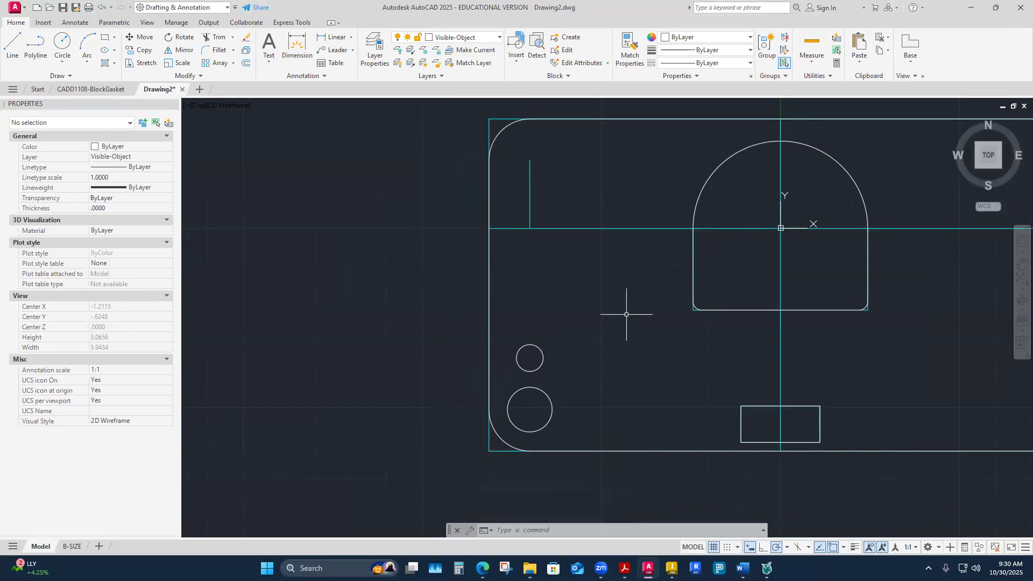
scroll(527, 331, down, 2)
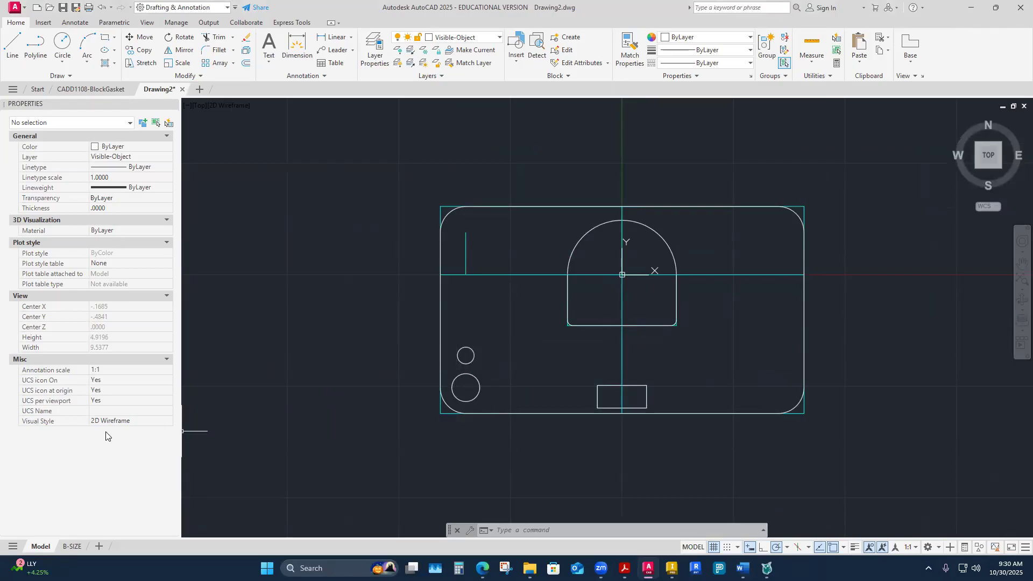
scroll(451, 366, up, 2)
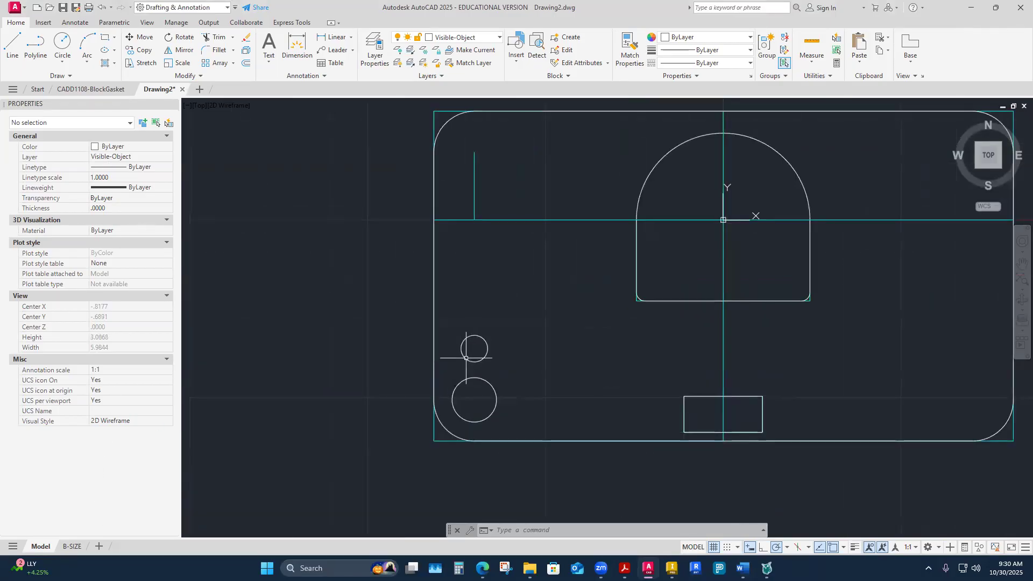
click(467, 357)
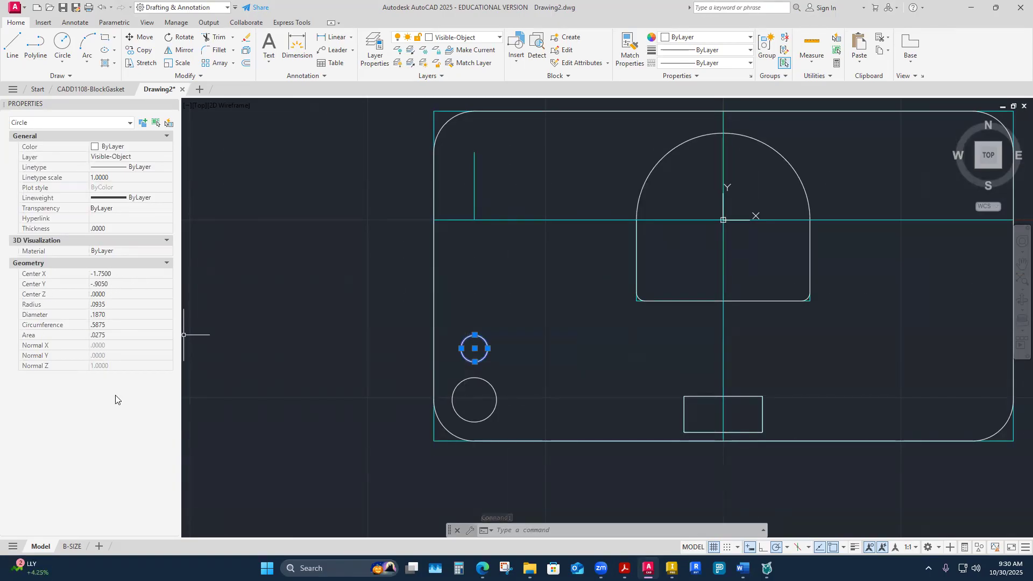
click(116, 282)
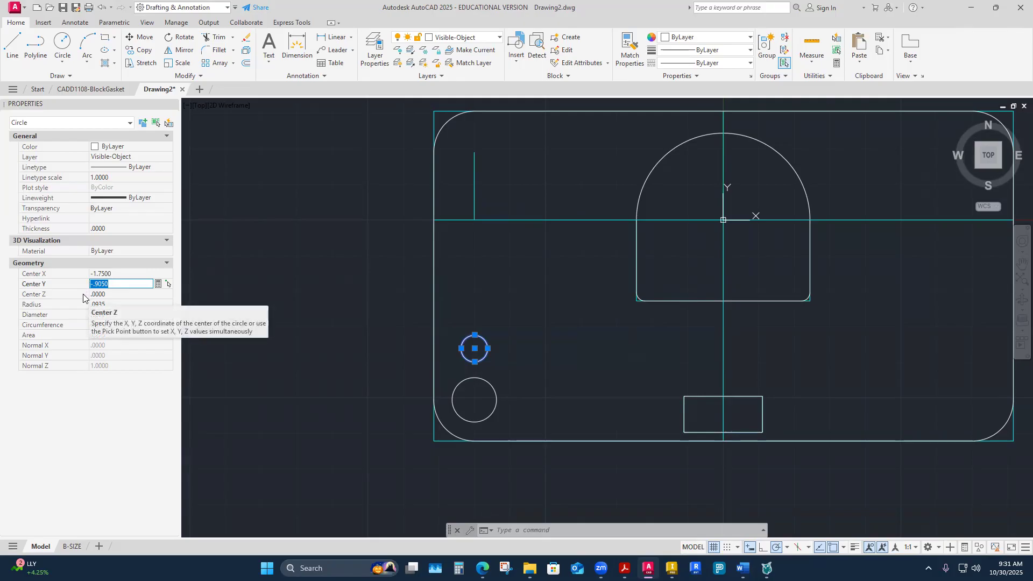
key(Escape)
key(Escape)
scroll(376, 366, down, 4)
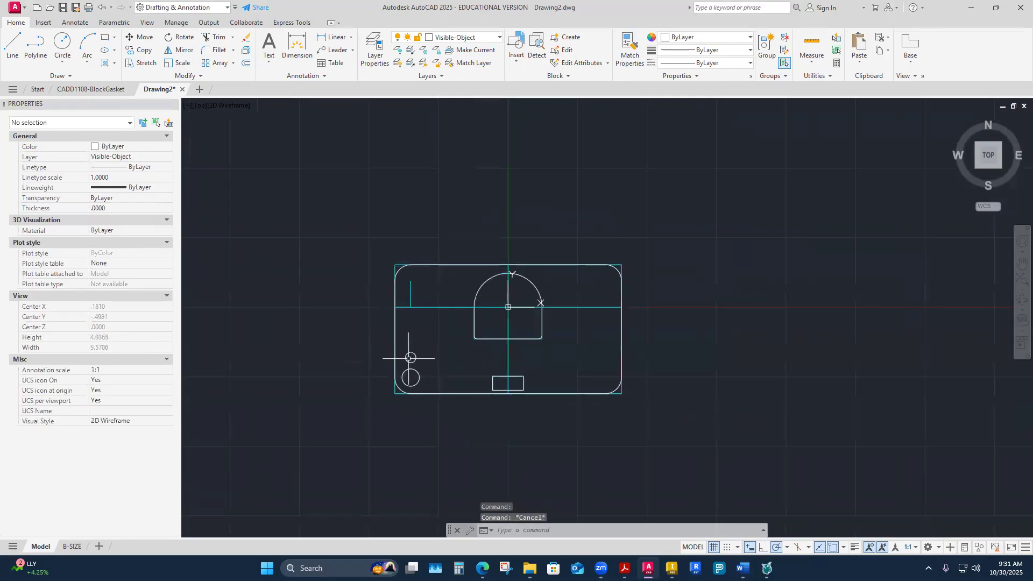
Step: Reselect the .187 circle to review both its Center X and Center Y values, and clear the selection
scroll(469, 339, up, 2)
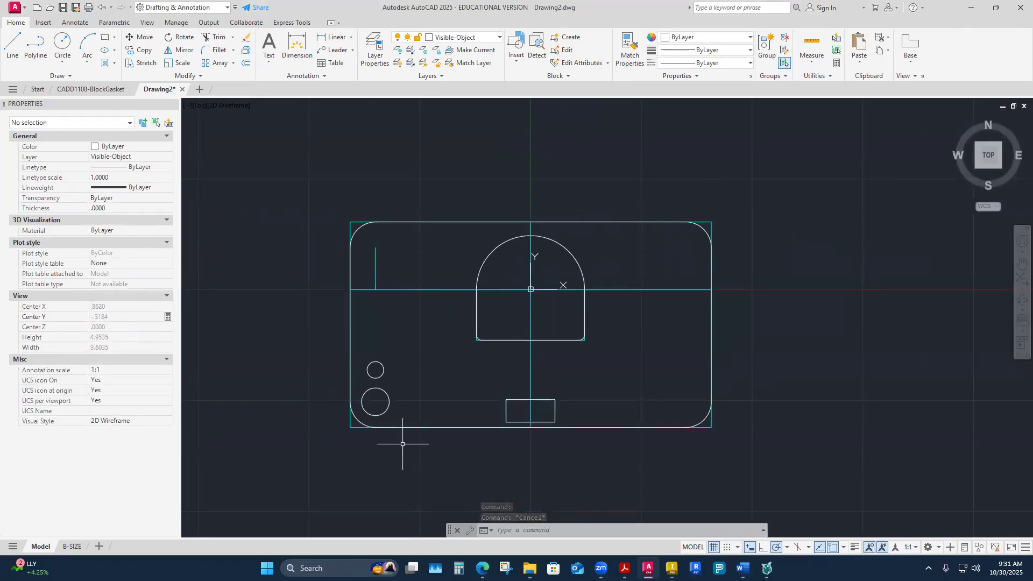
click(381, 364)
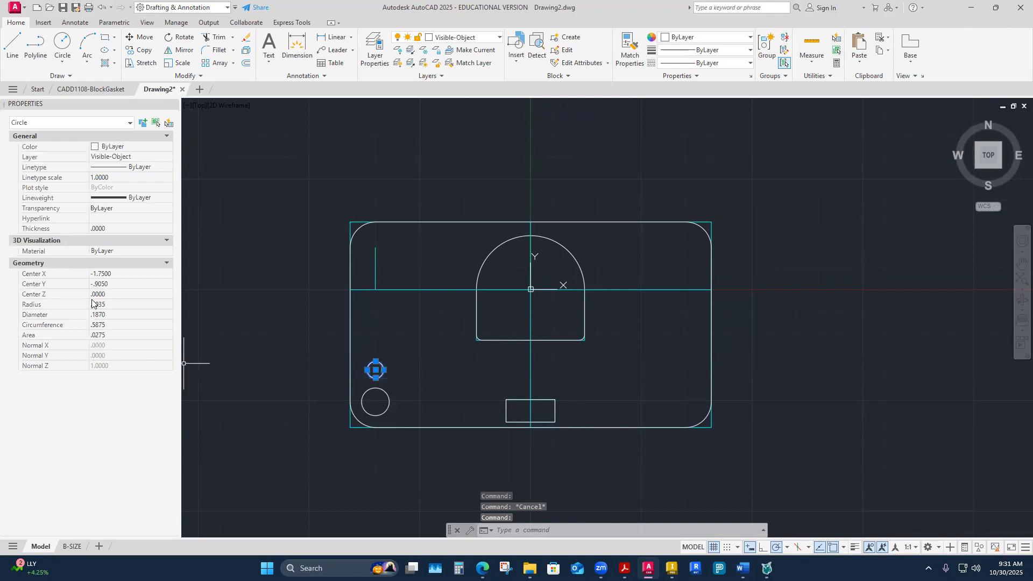
click(121, 282)
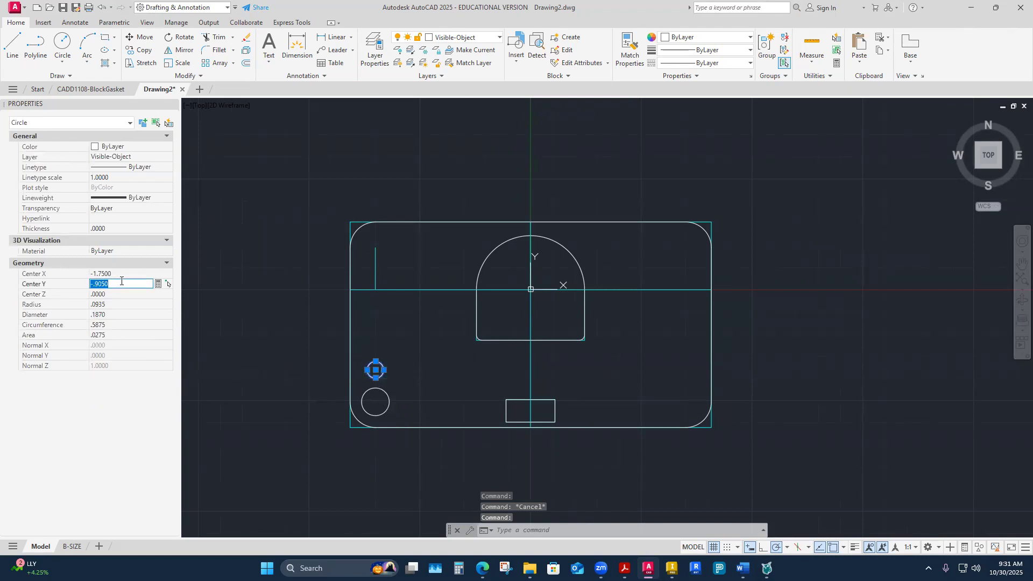
key(shift+Tab)
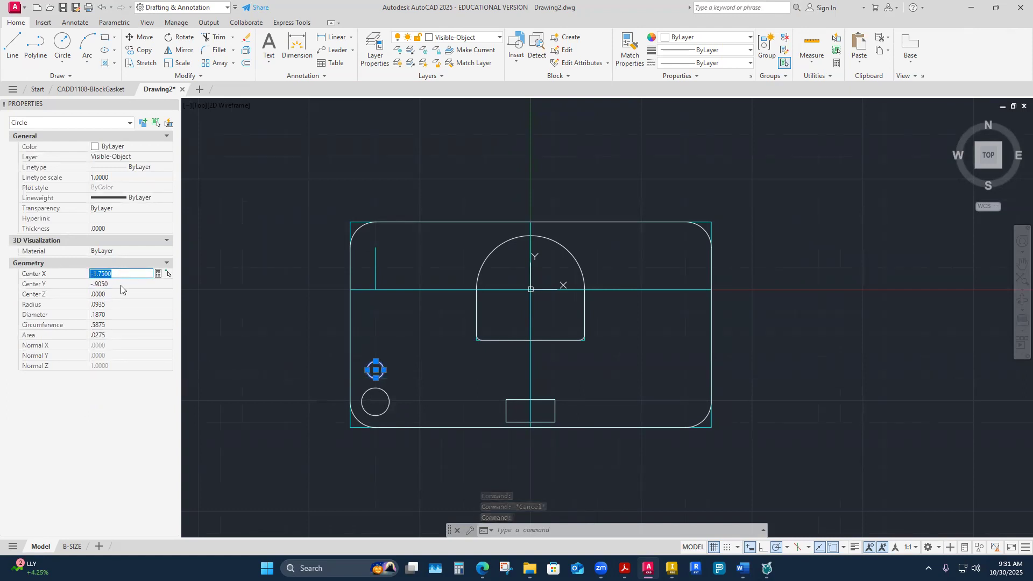
click(121, 286)
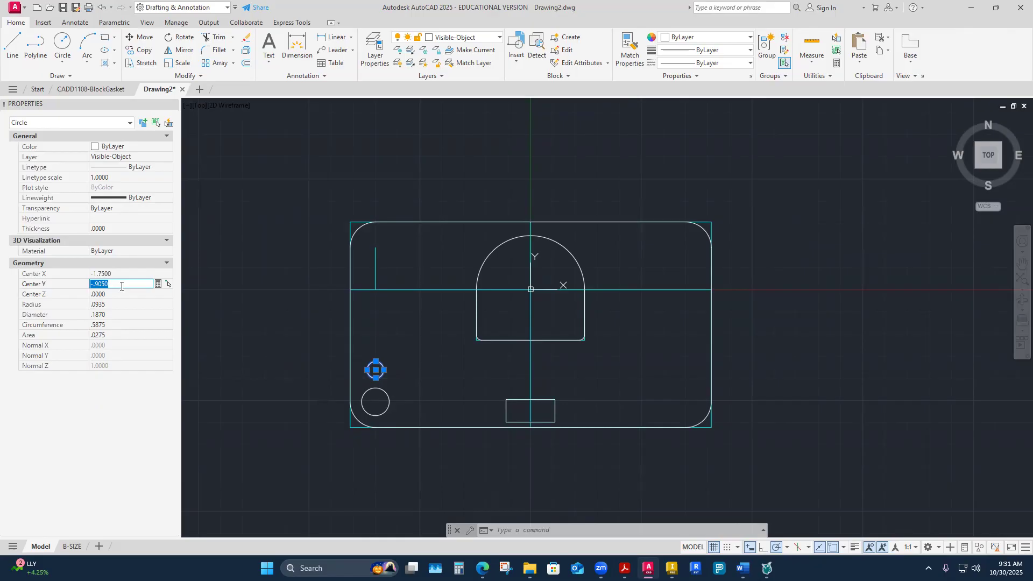
click(347, 483)
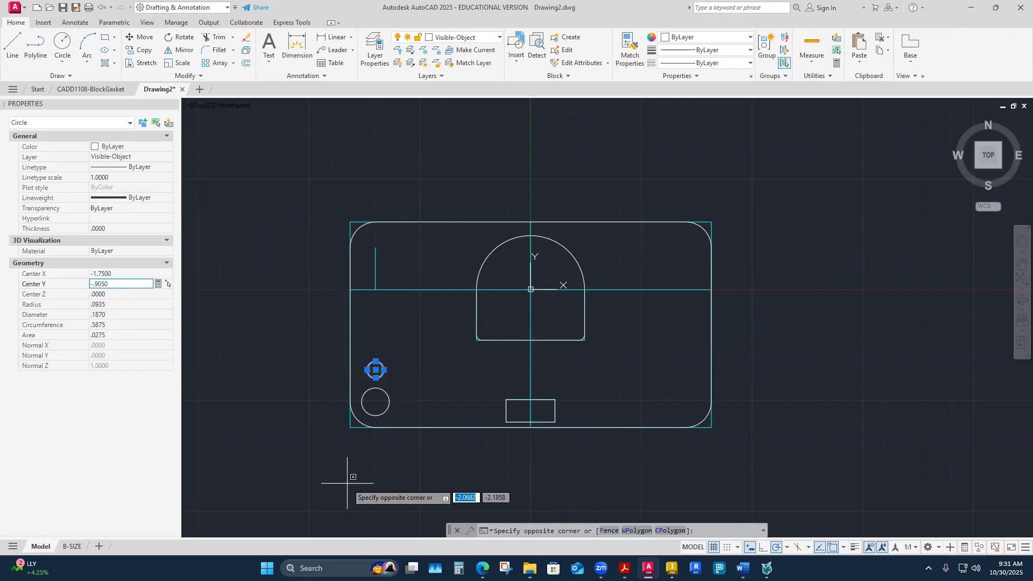
key(Escape)
key(Escape)
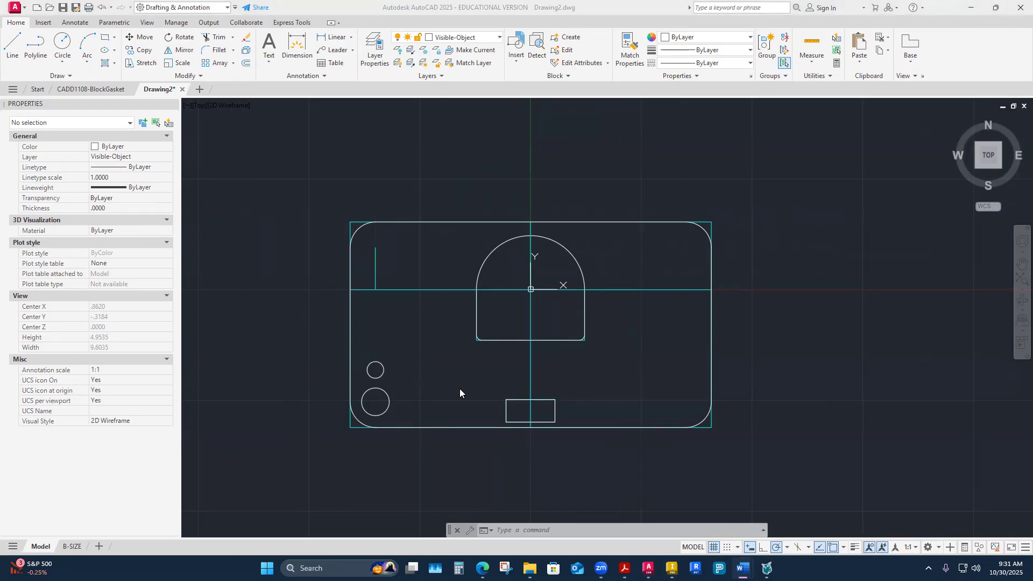
Step: Consult the hole coordinate table in the CADD1108-BlockGasket drawing and the assignment web page, and return to Drawing2
click(63, 43)
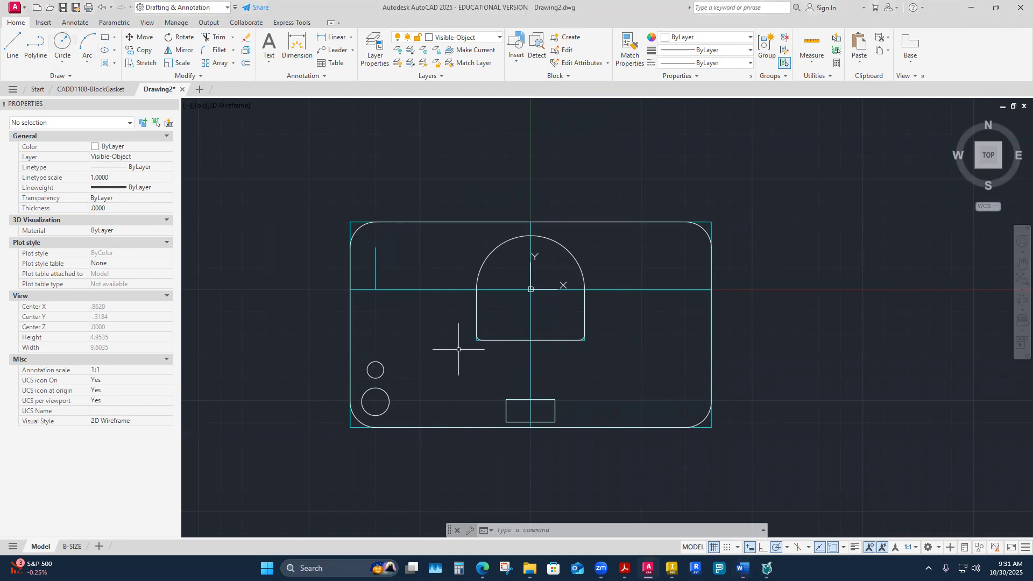
click(62, 43)
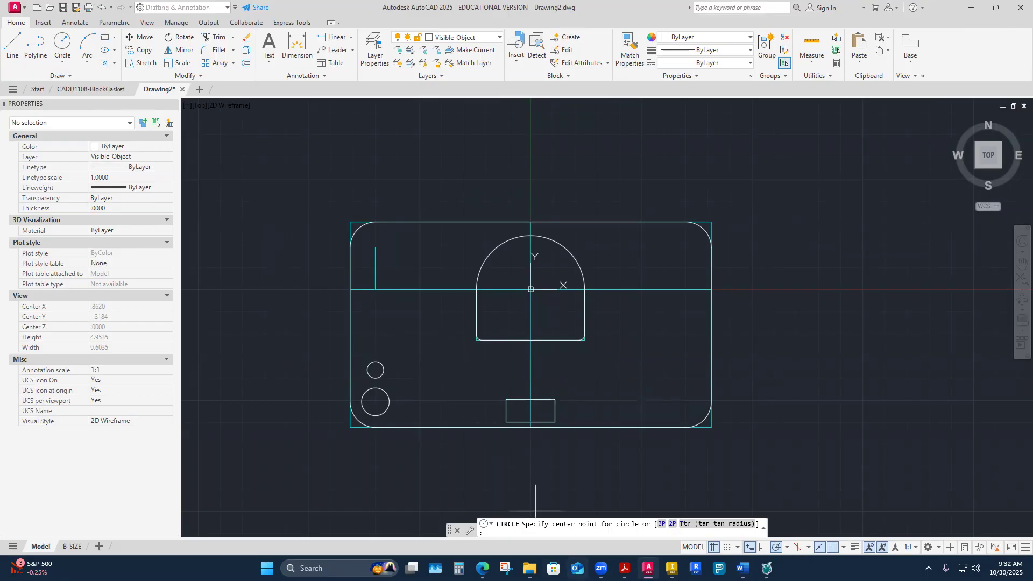
mouse_move(624, 568)
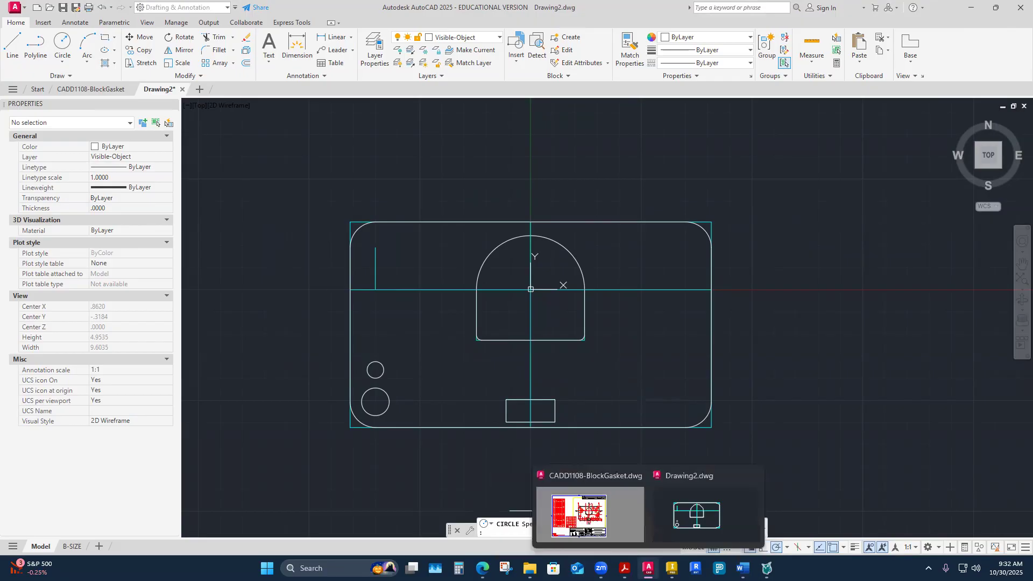
click(620, 526)
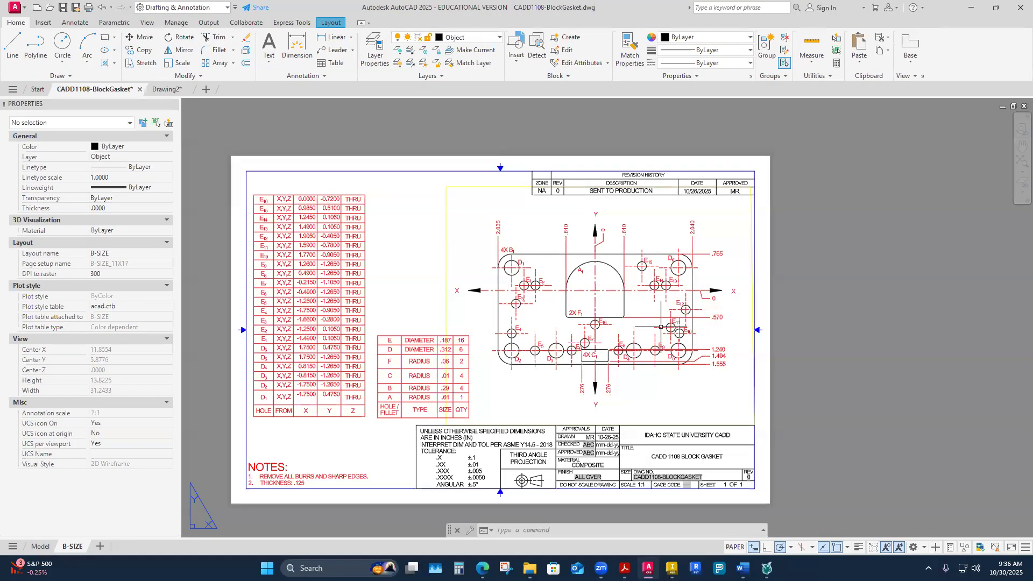
click(713, 314)
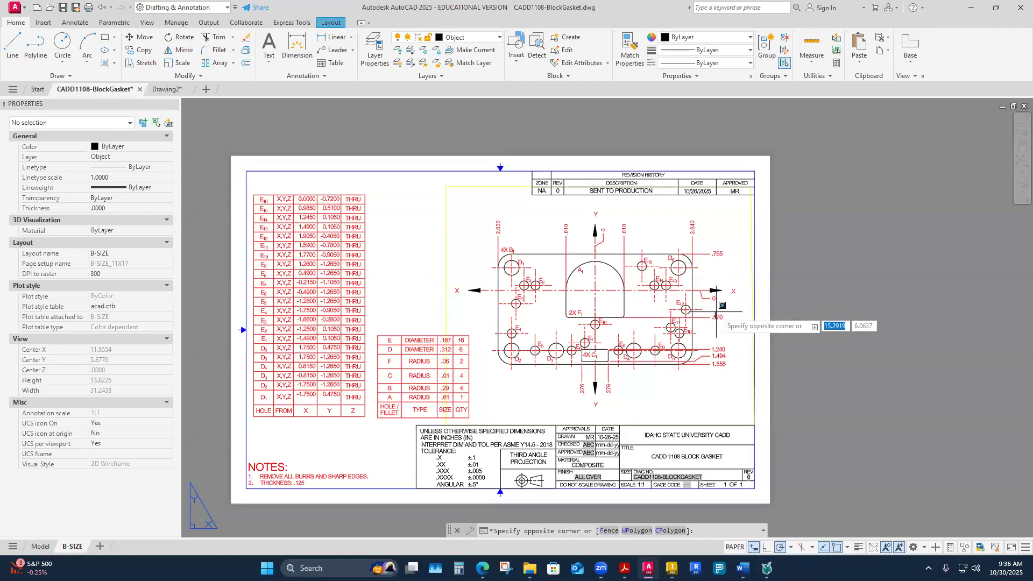
key(Escape)
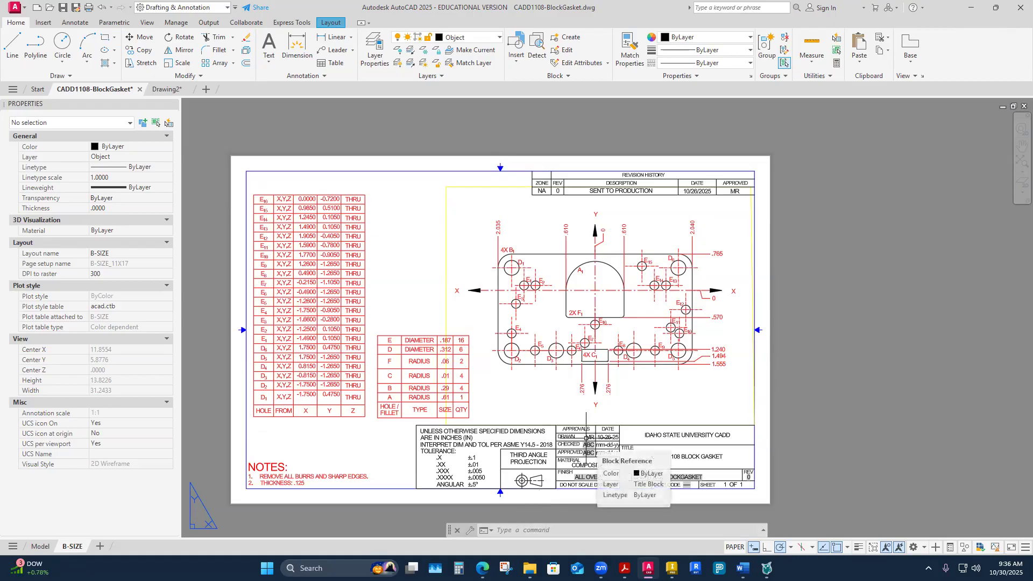
click(648, 568)
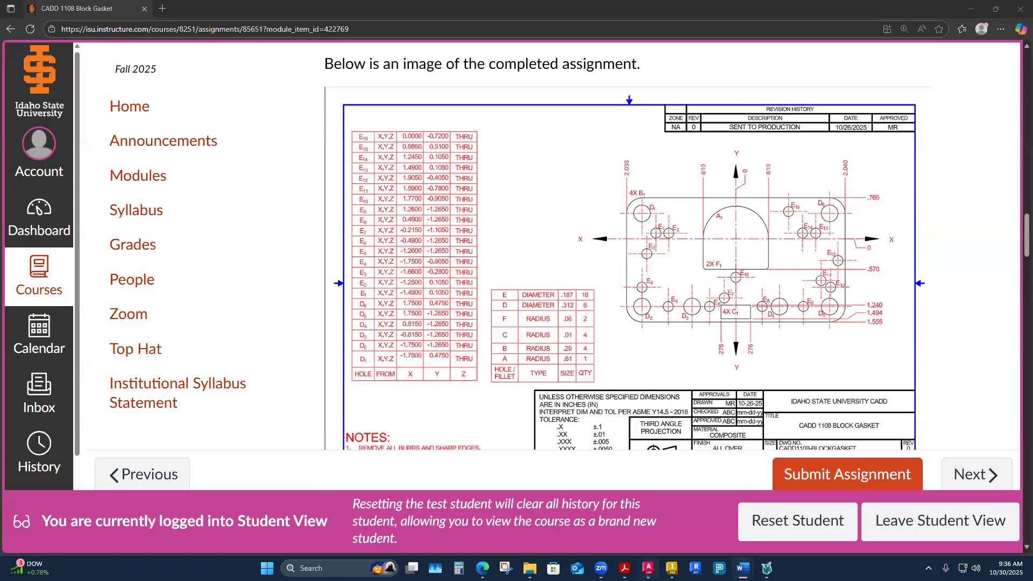
click(648, 568)
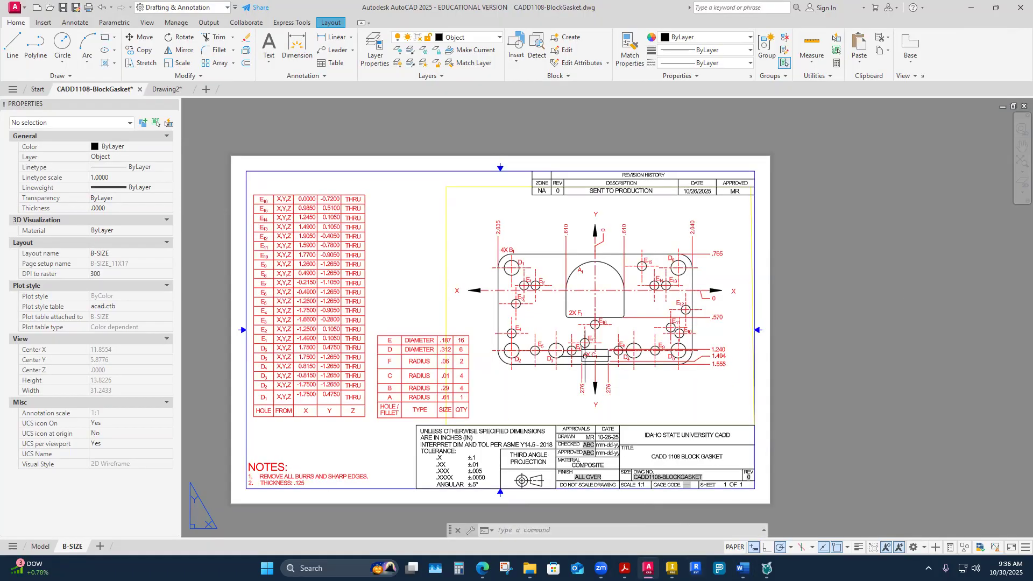
click(164, 89)
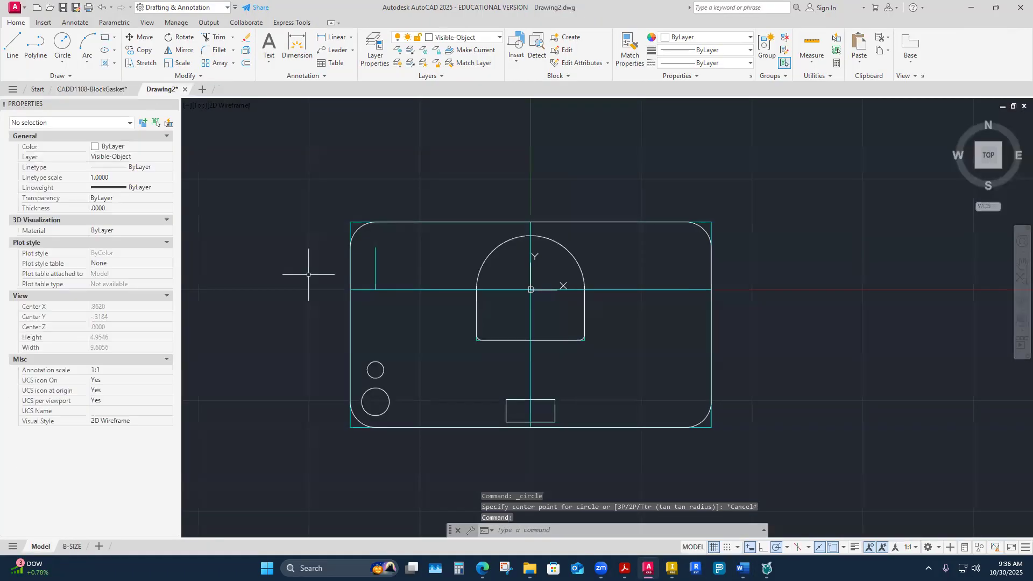
Step: Draw a .187 diameter circle centered at -1.66,-.28, below the horizontal centerline near the gasket's left edge
click(15, 48)
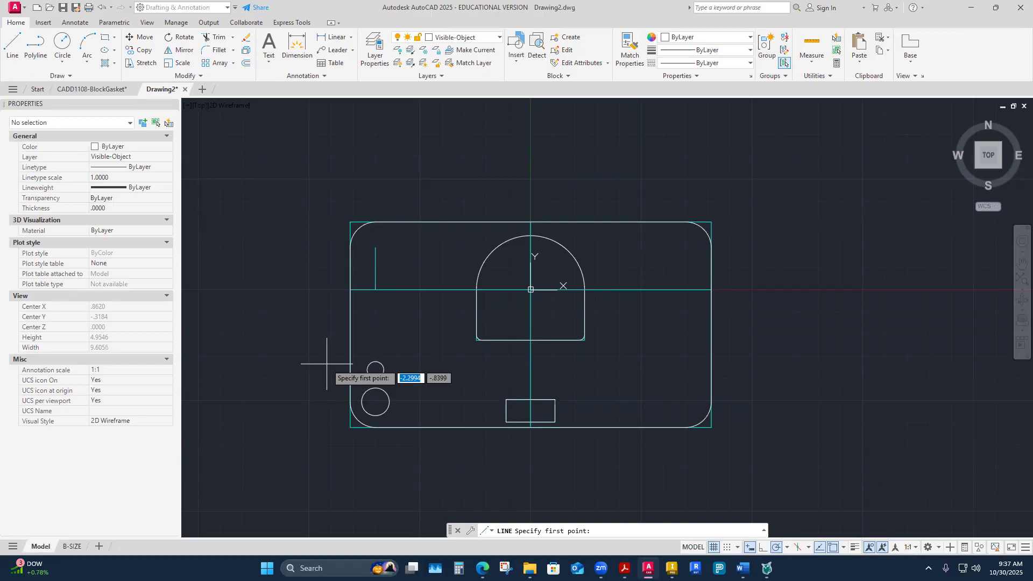
click(62, 44)
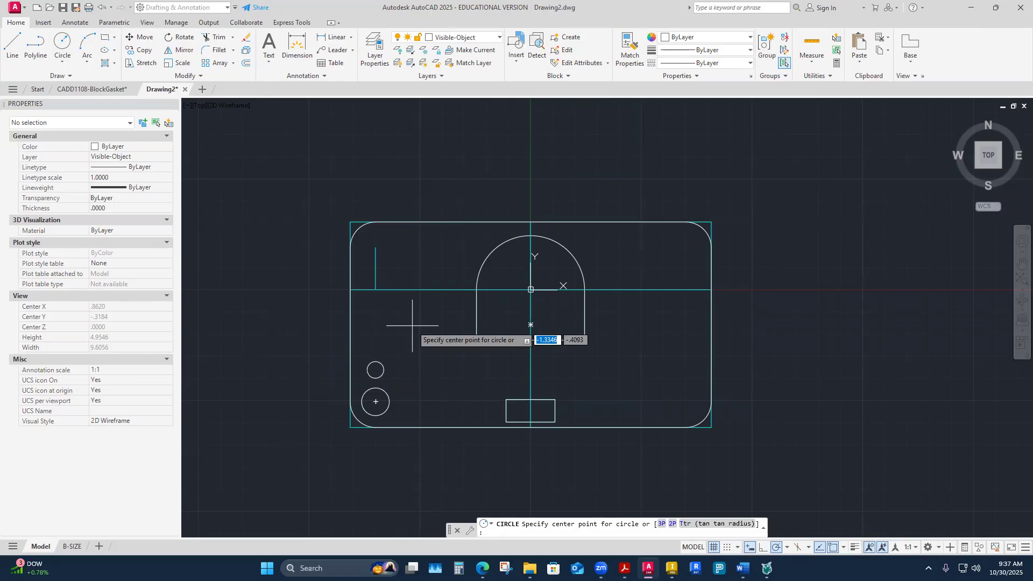
text(-1.66)
key(Tab)
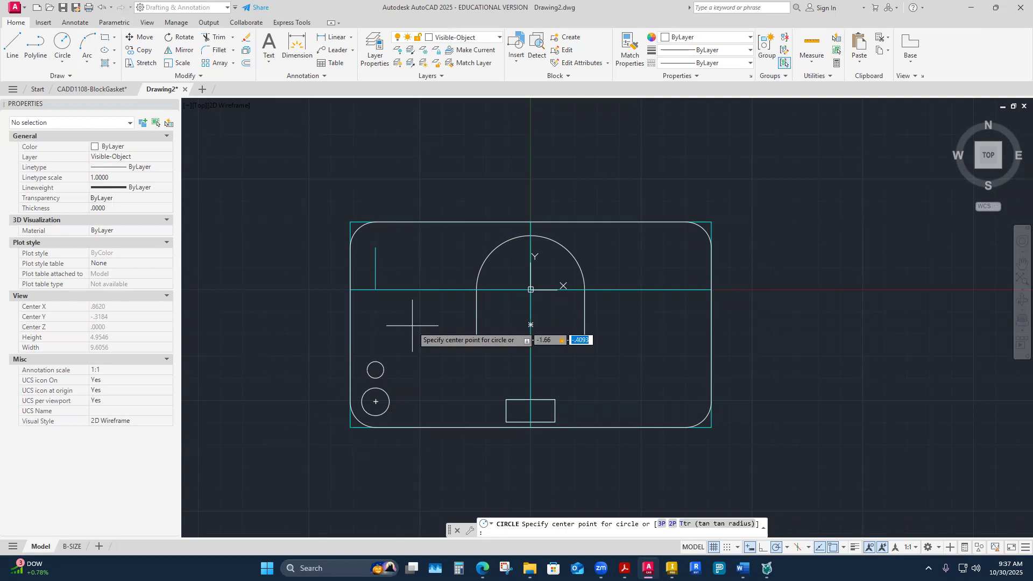
text(-.28)
key(Return)
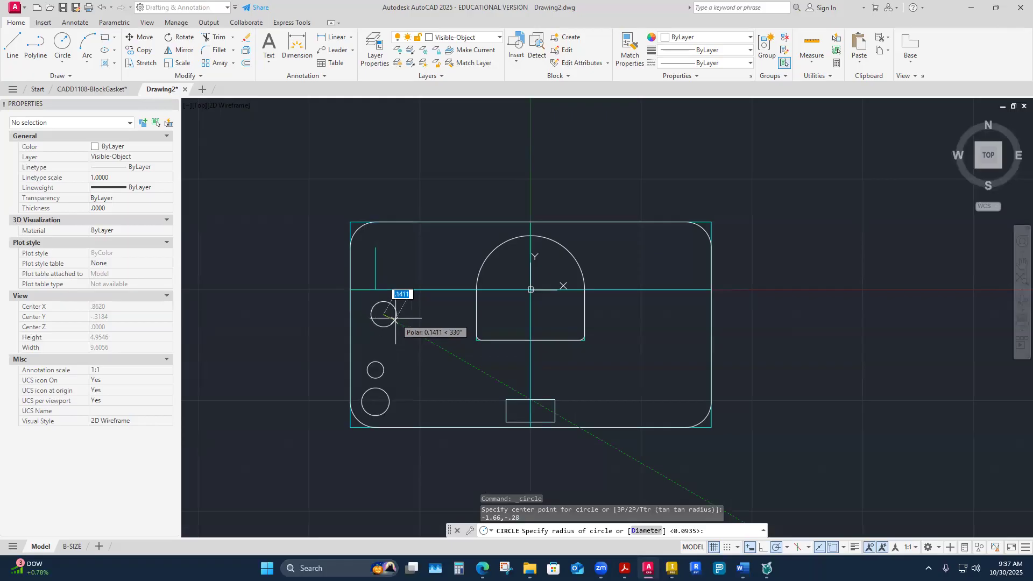
text(d)
key(Return)
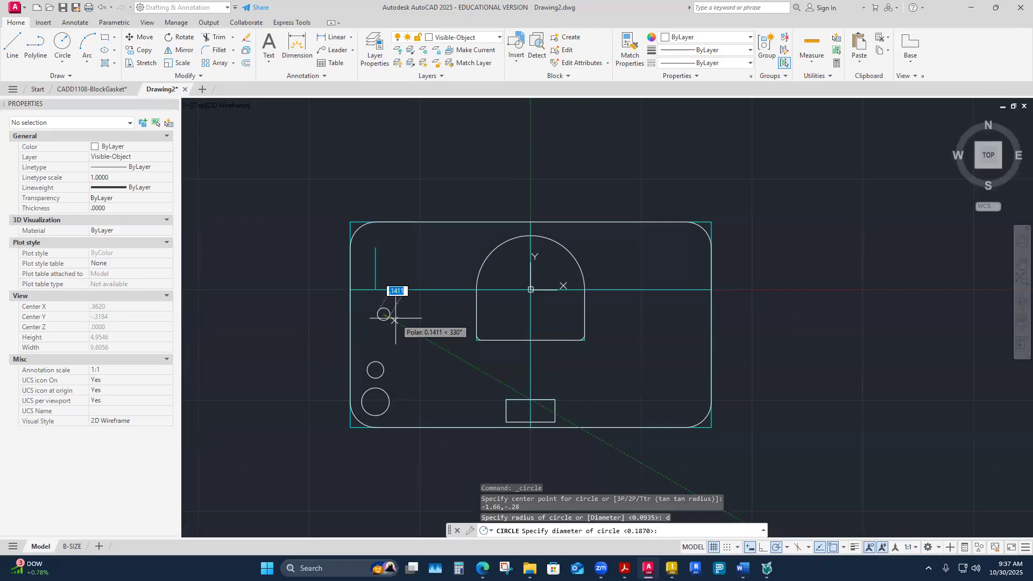
text(.187)
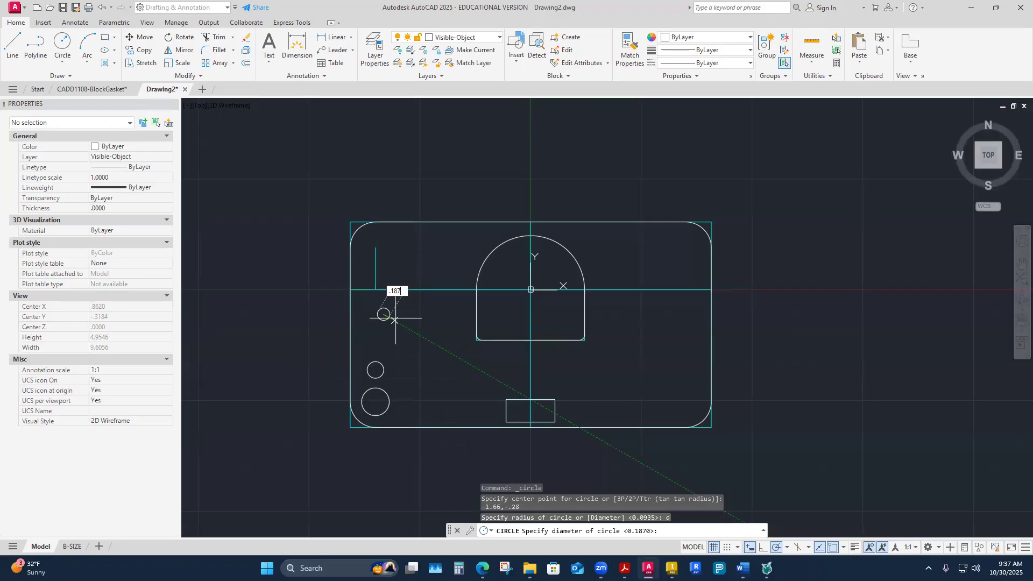
key(Return)
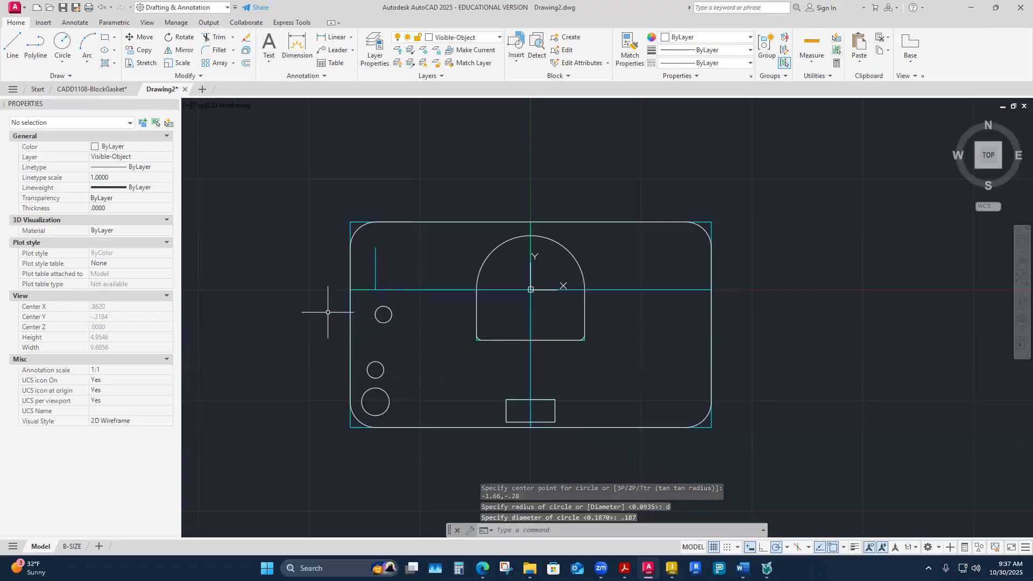
Step: Draw a .187 diameter circle centered at -1.49,.105, just above the horizontal centerline on the gasket's left side
key(Return)
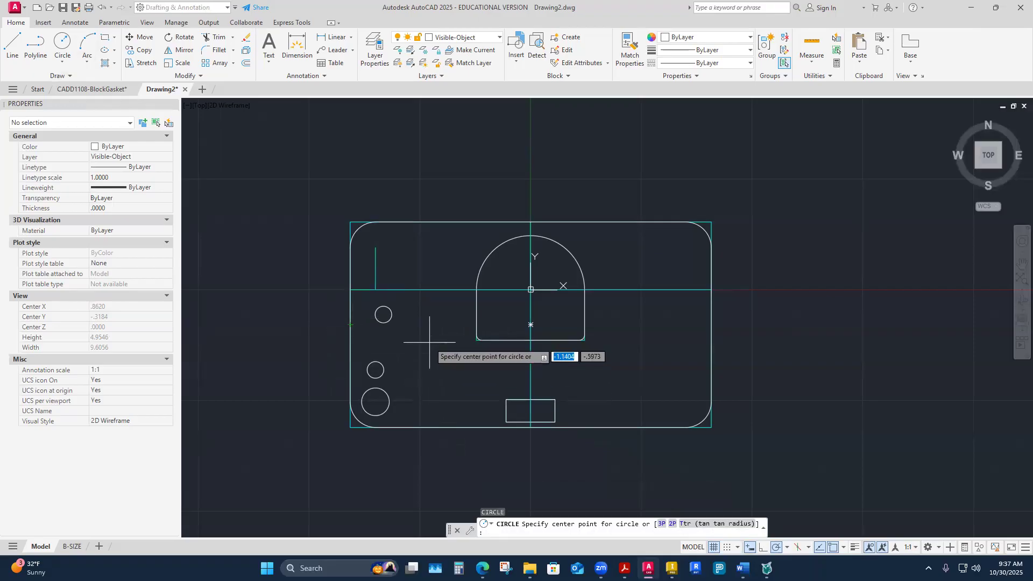
text(-)
text(1.49)
key(Tab)
text(0.11)
key(Return)
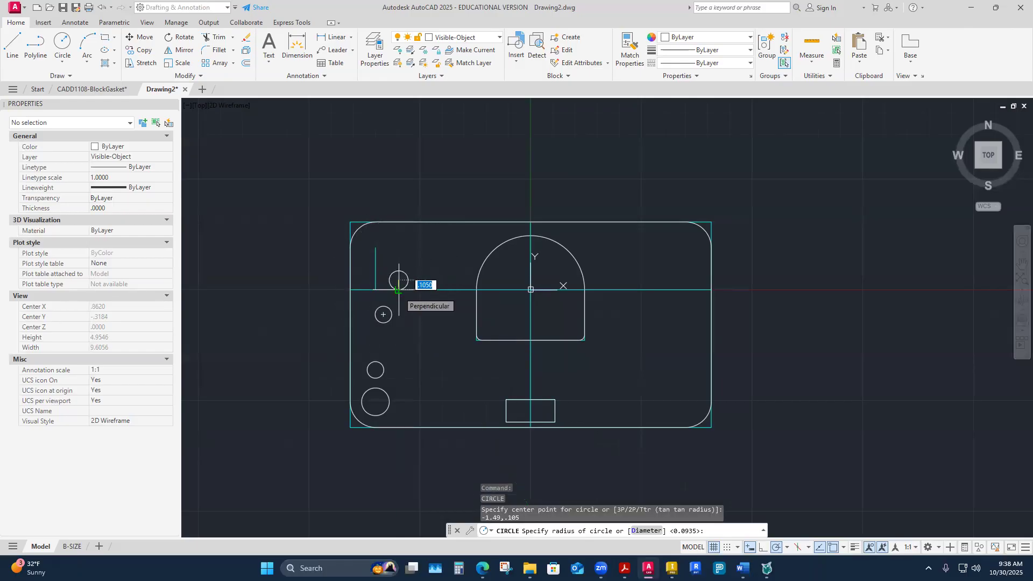
text(d)
key(Return)
text(.187)
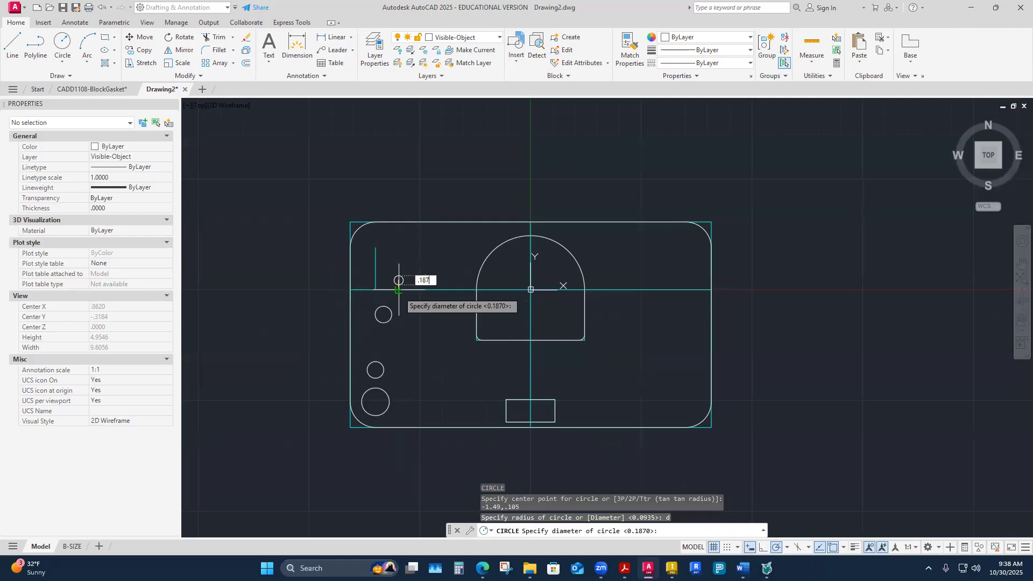
key(Return)
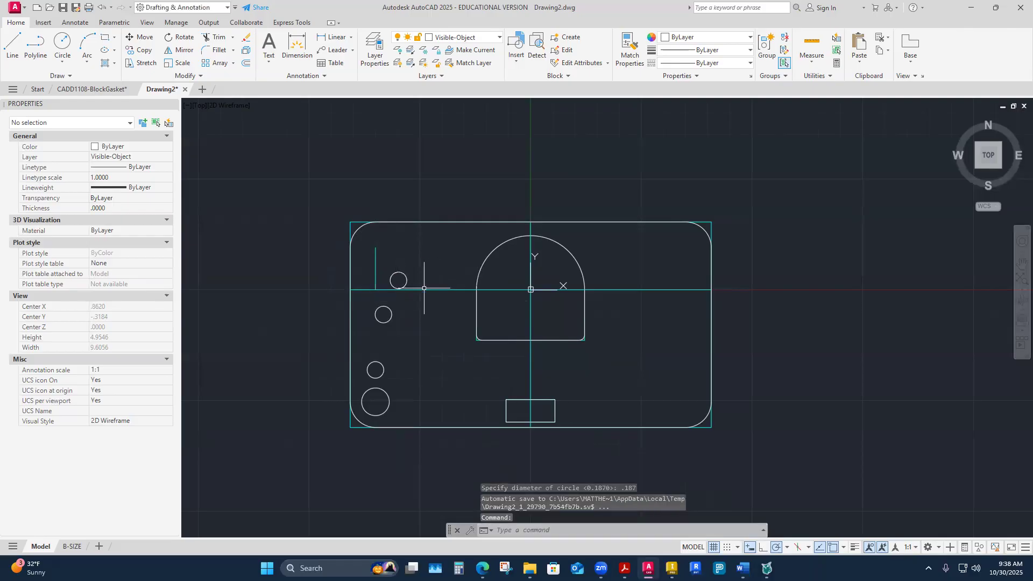
Step: Draw a .187 diameter circle centered at -1.25,.105, between the previous hole and the arched cutout
key(Return)
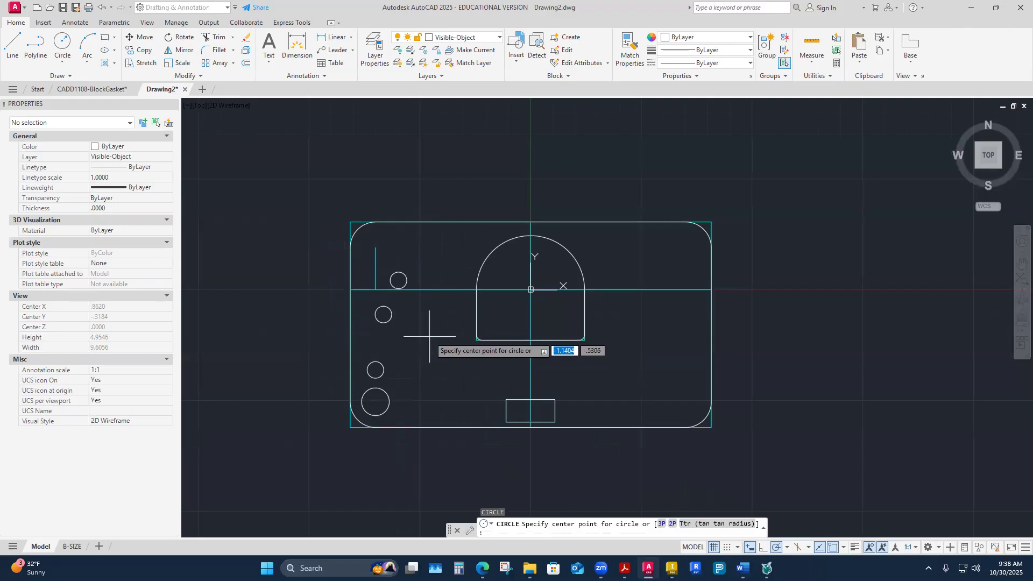
text(-1.25)
key(Tab)
text(-)
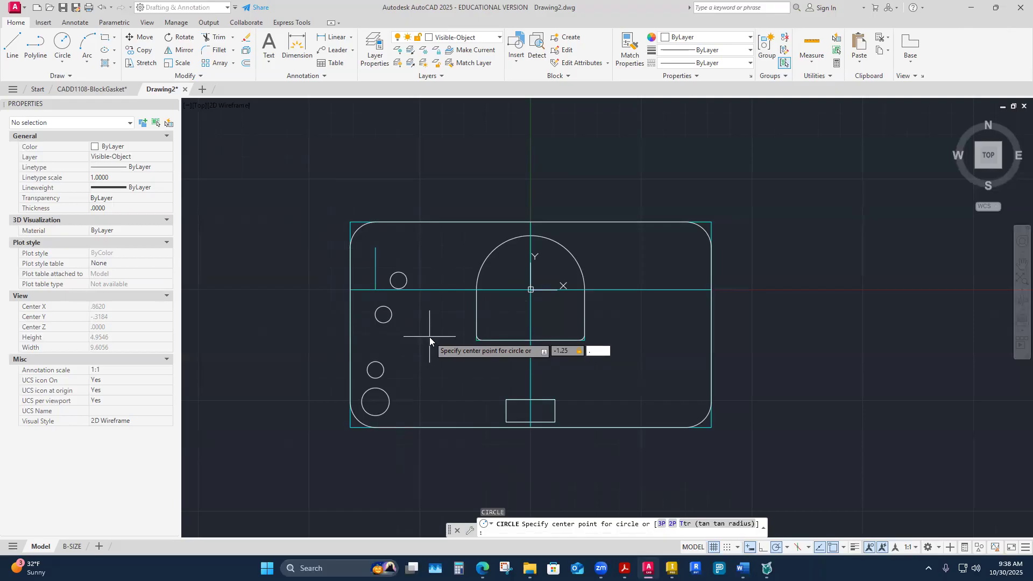
text(105)
key(Return)
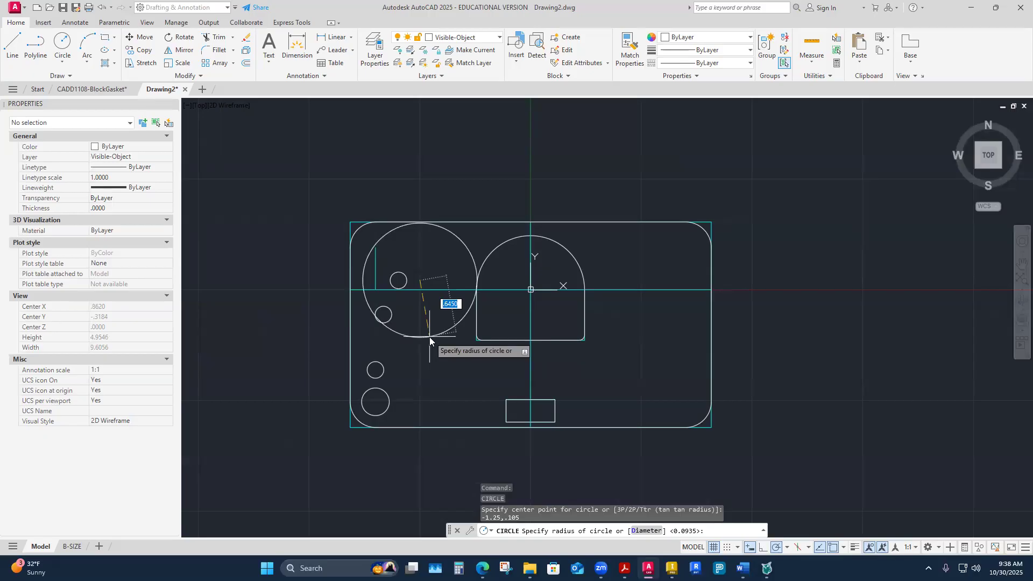
text(d)
key(Return)
text(.187)
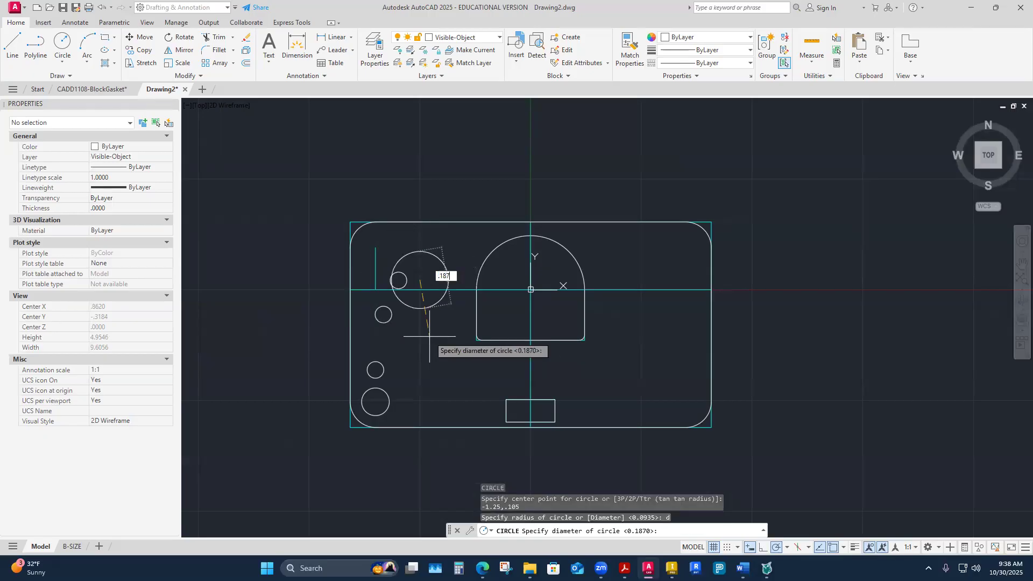
key(Return)
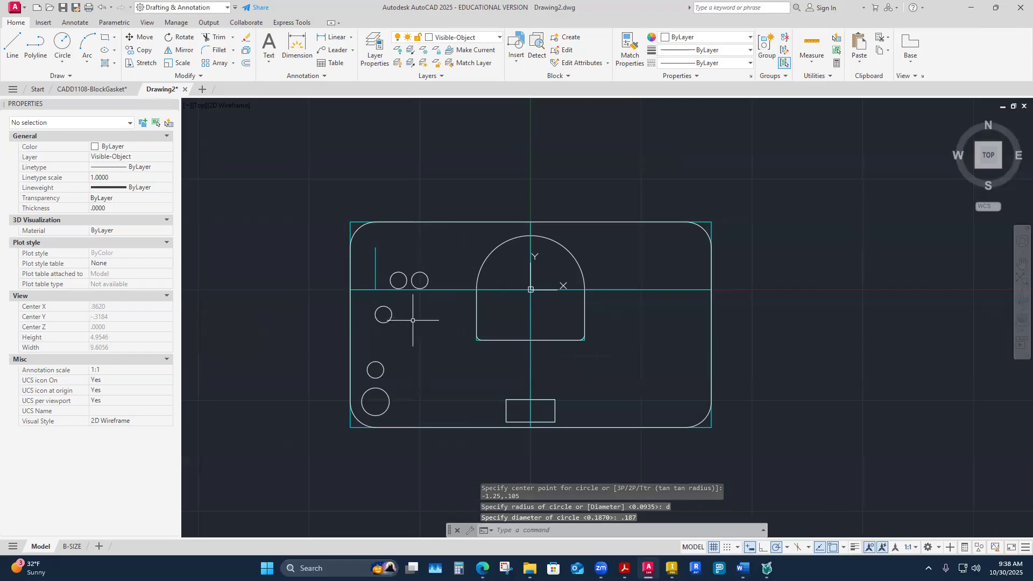
Step: Draw a .187 diameter circle centered at -1.26,-1.265, level with the lower-left .312 hole
key(Return)
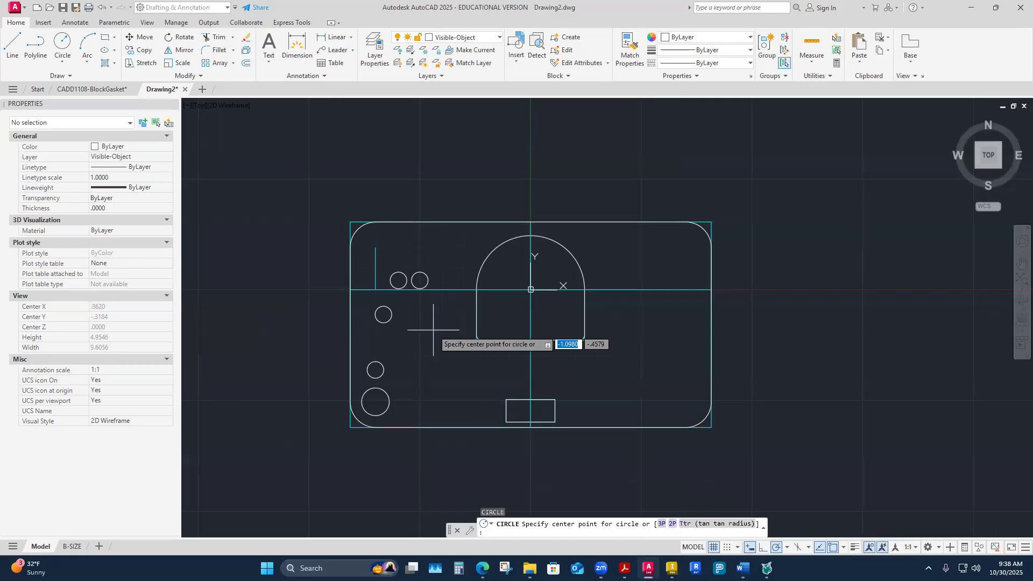
text(-1.26)
key(Tab)
text(-1.265)
key(Return)
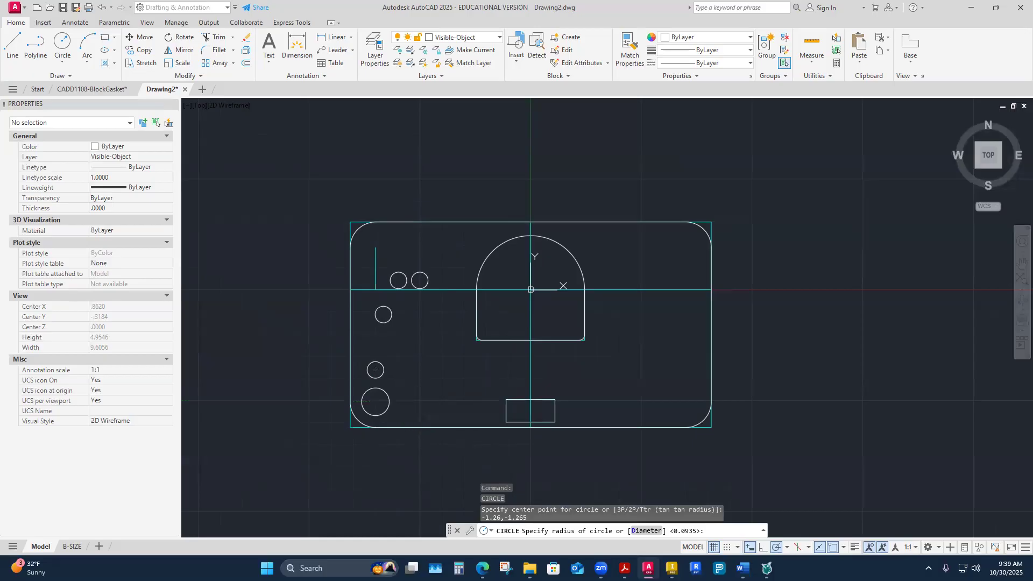
text(d)
key(Return)
text(.187)
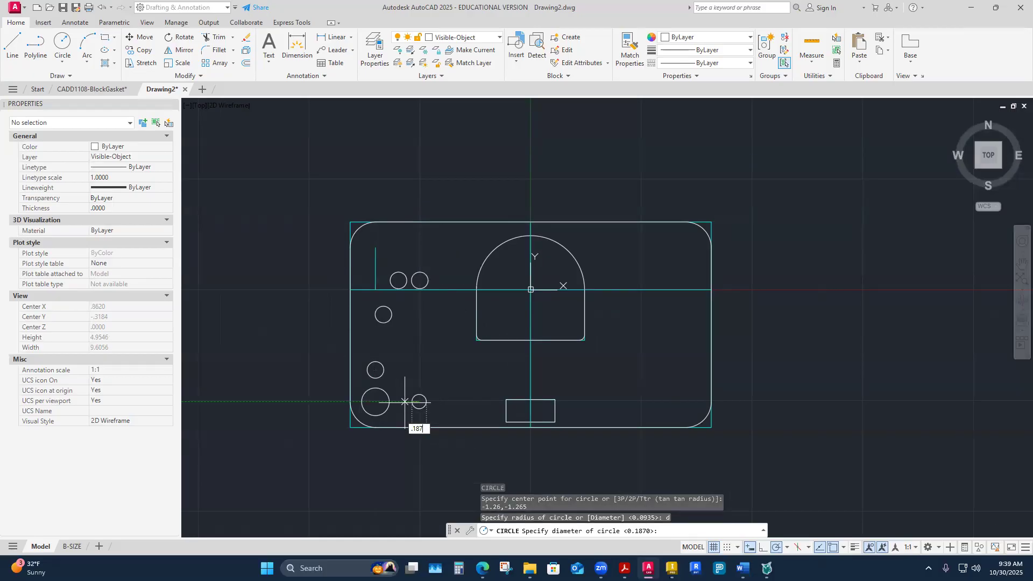
key(Return)
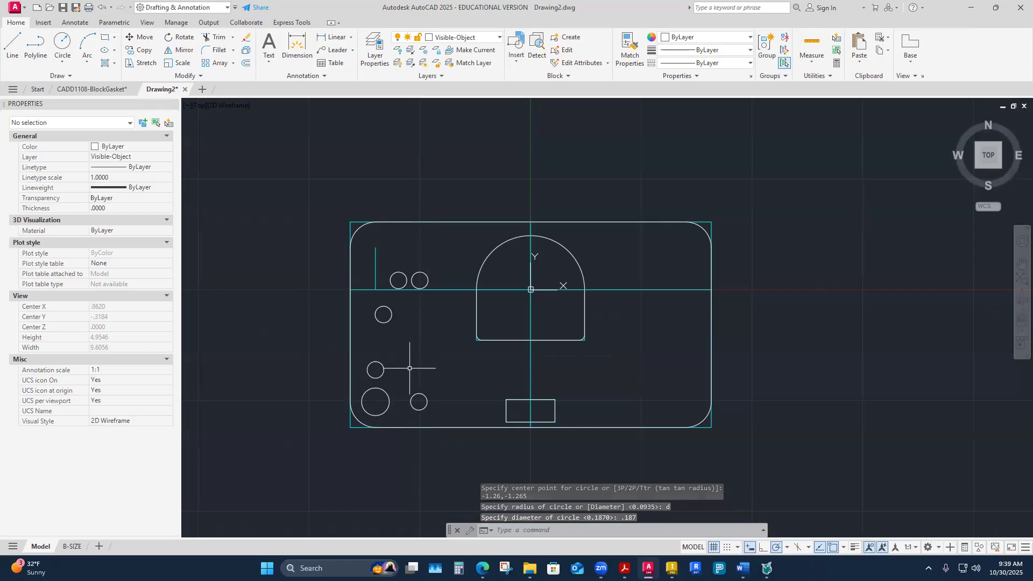
Step: Draw a .312 diameter circle centered at -.935,-1.265, between the bottom-row .187 hole and the small rectangular notch
key(Return)
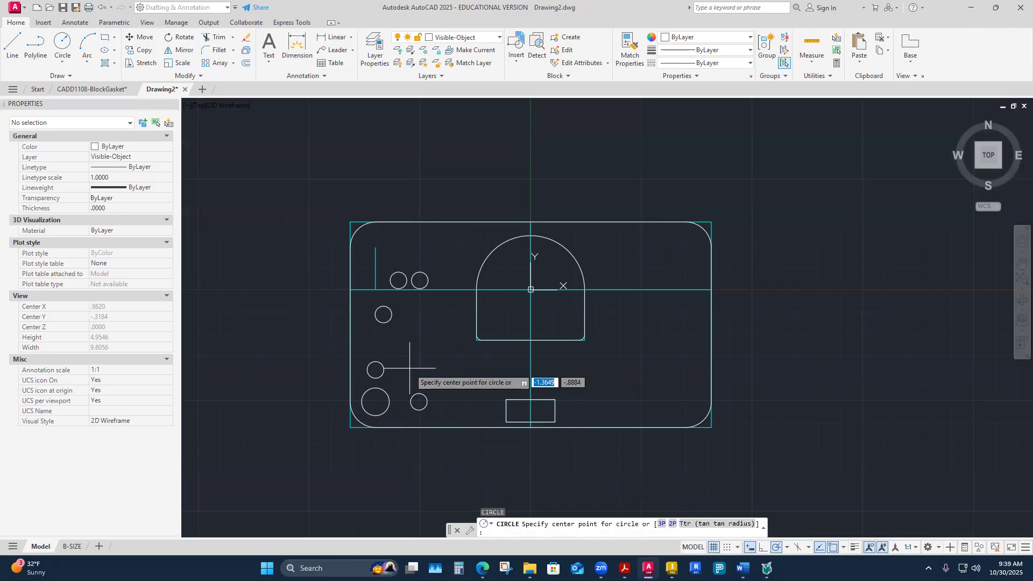
text(-.935)
key(Tab)
text(-)
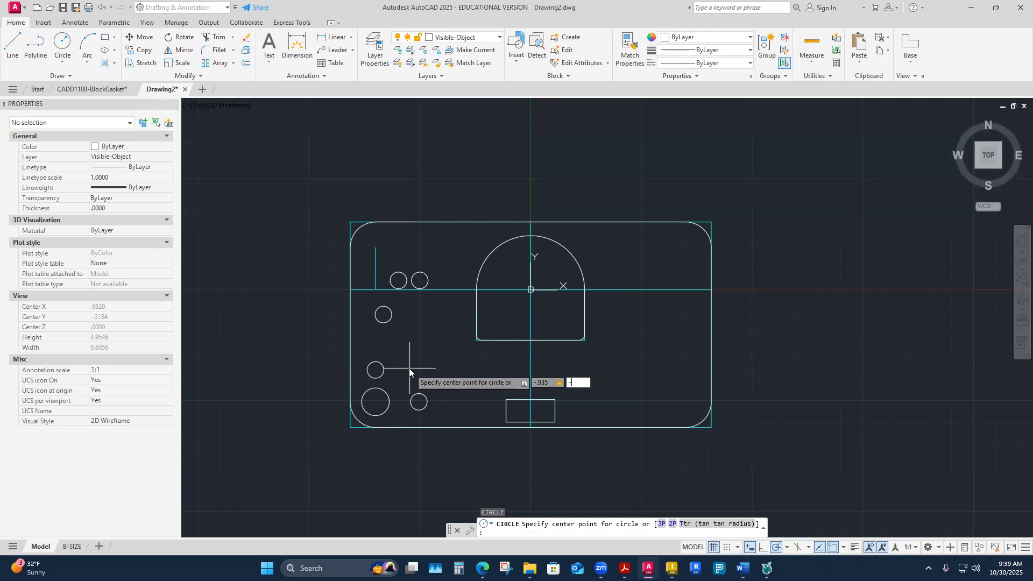
text(1.265)
key(Return)
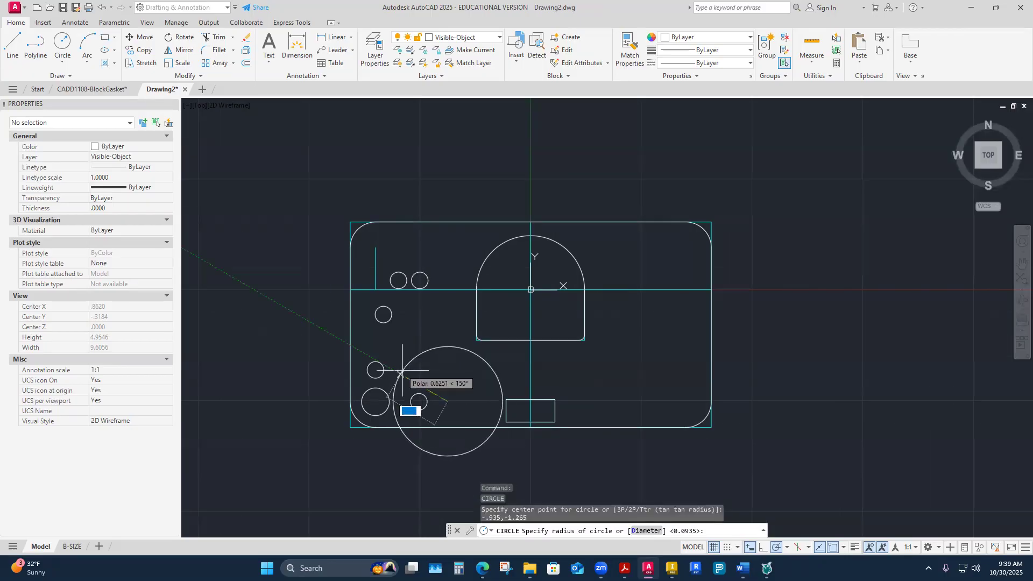
text(d)
key(Return)
text(.3)
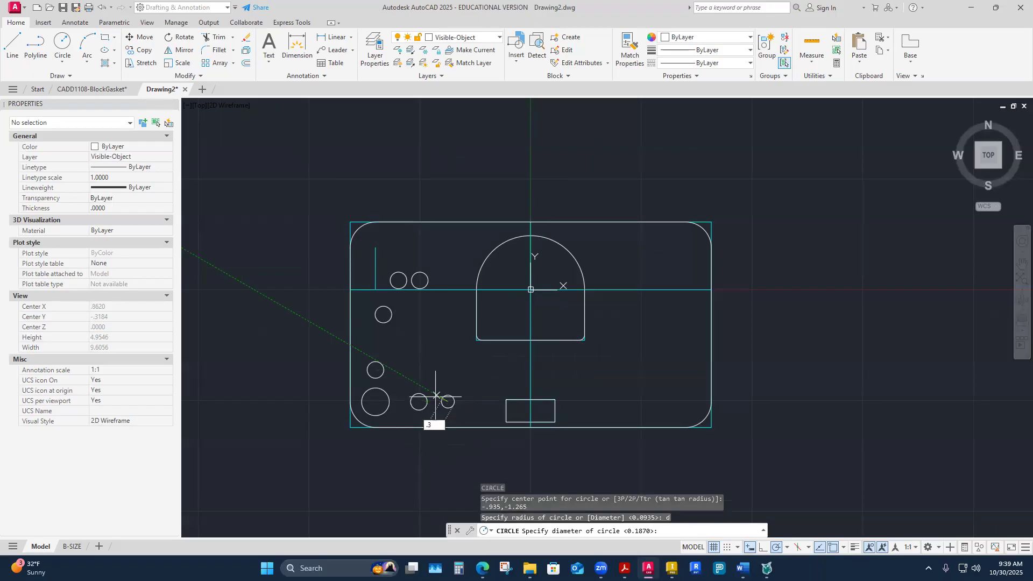
text(12)
key(Return)
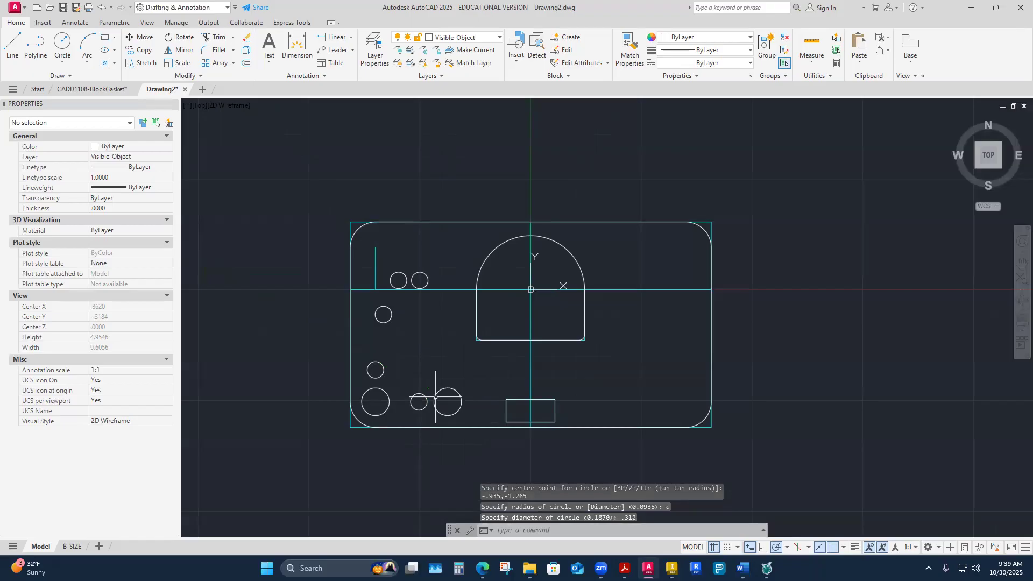
Step: Draw a .187 diameter circle centered at -.49,-1.265, between the bottom-row .312 hole and the small rectangular notch
key(Return)
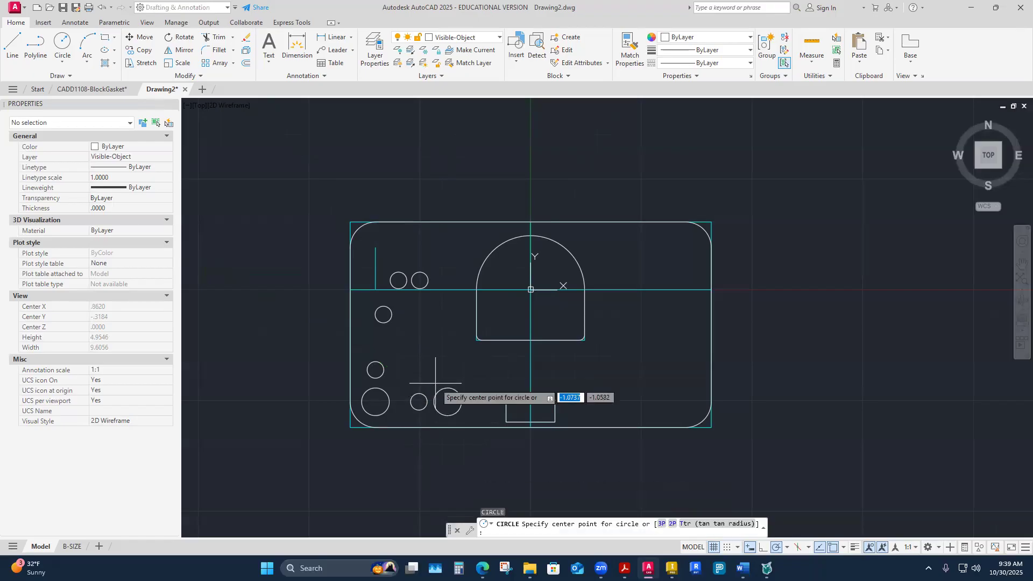
text(-.49)
key(Tab)
text(-1.265)
key(Return)
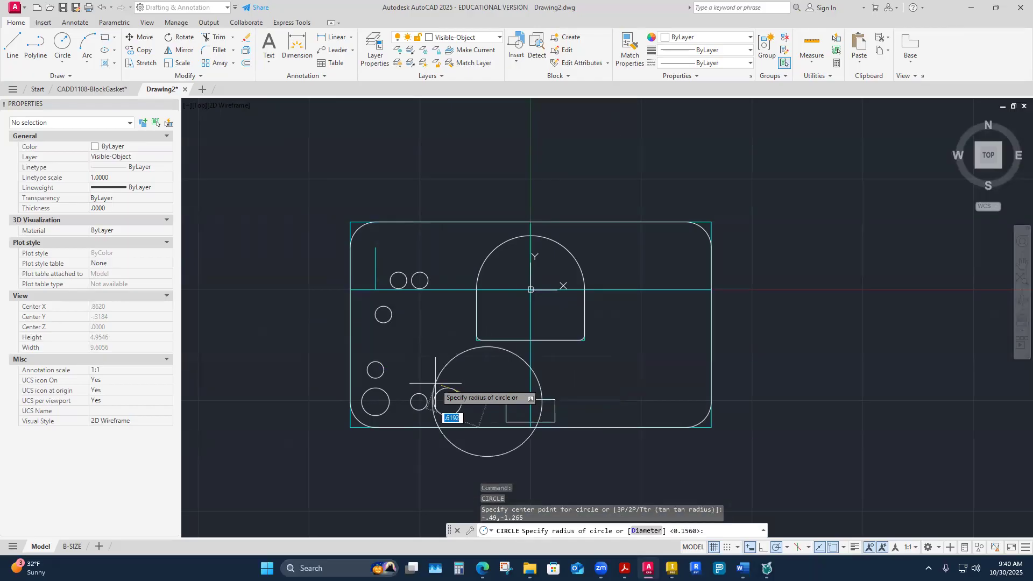
text(d)
key(Return)
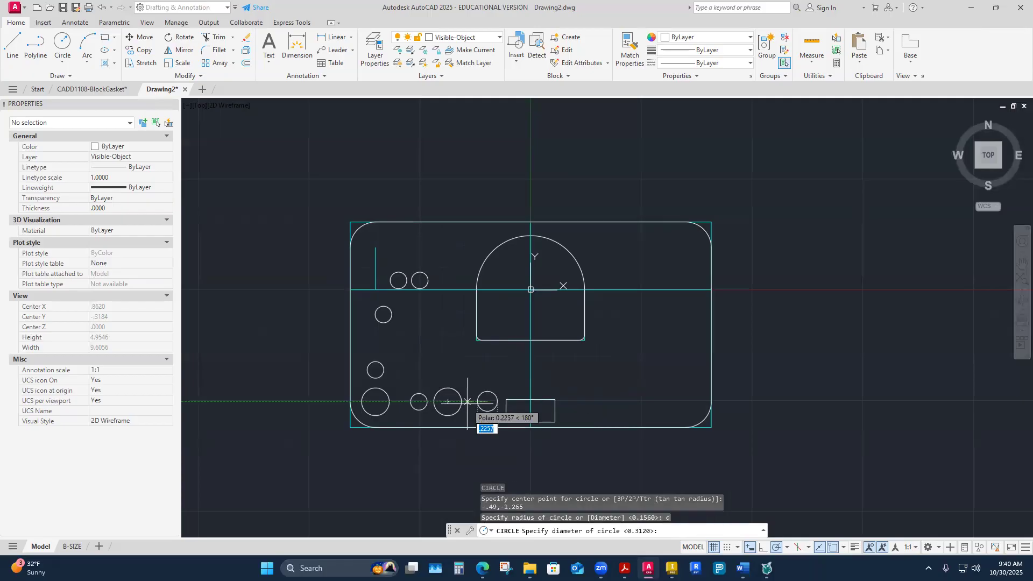
text(.187)
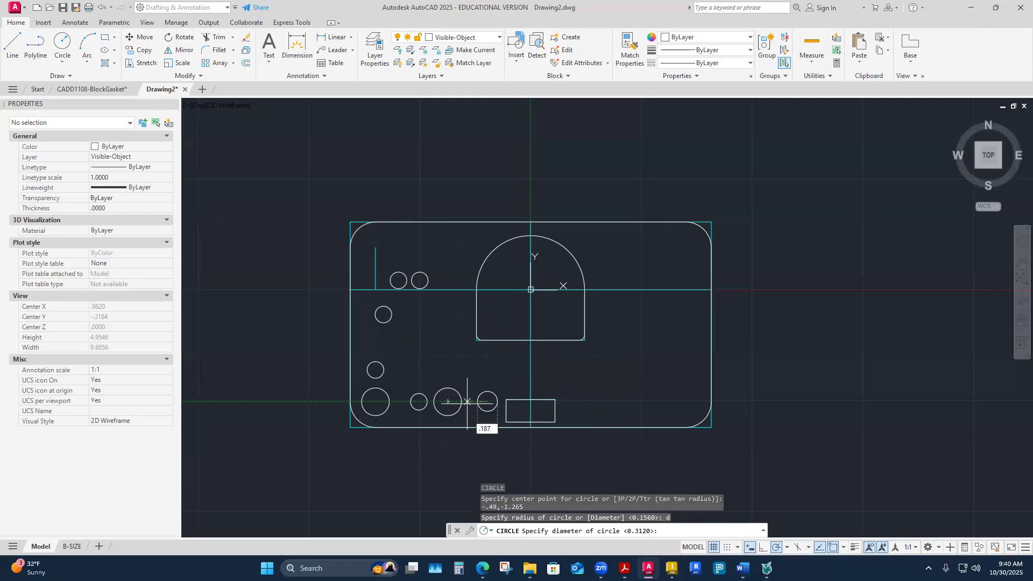
key(Return)
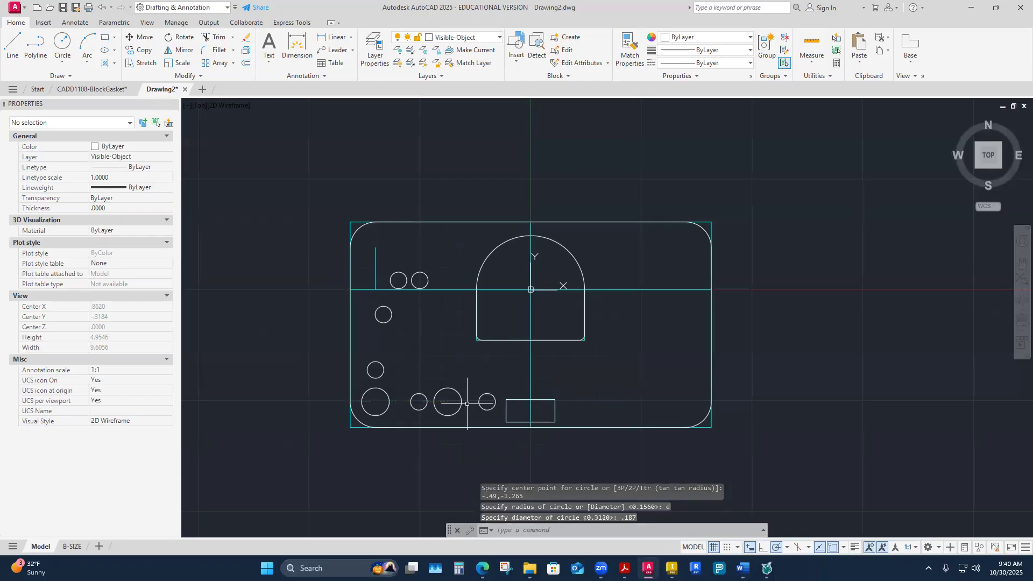
key(Return)
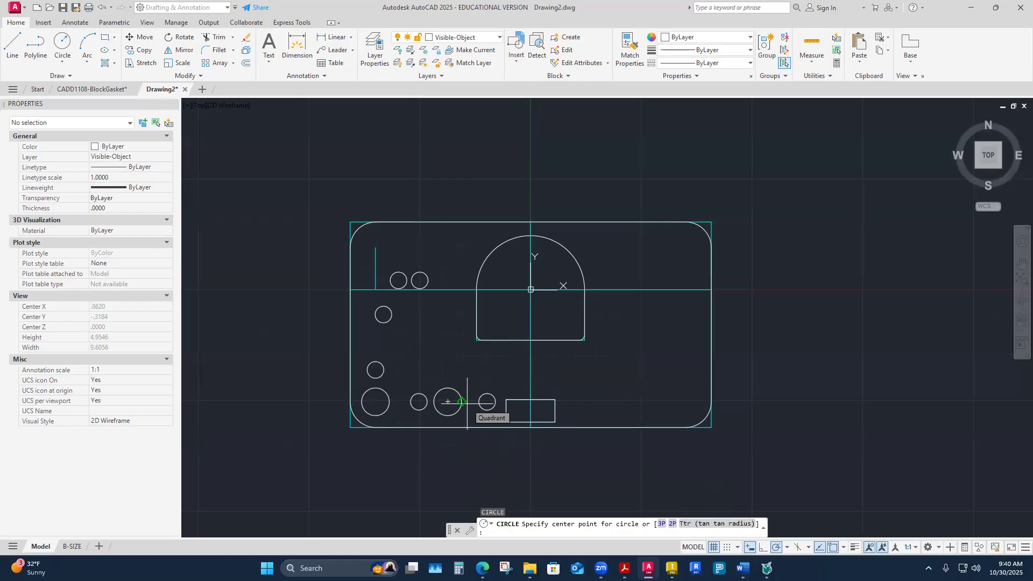
text(-.215)
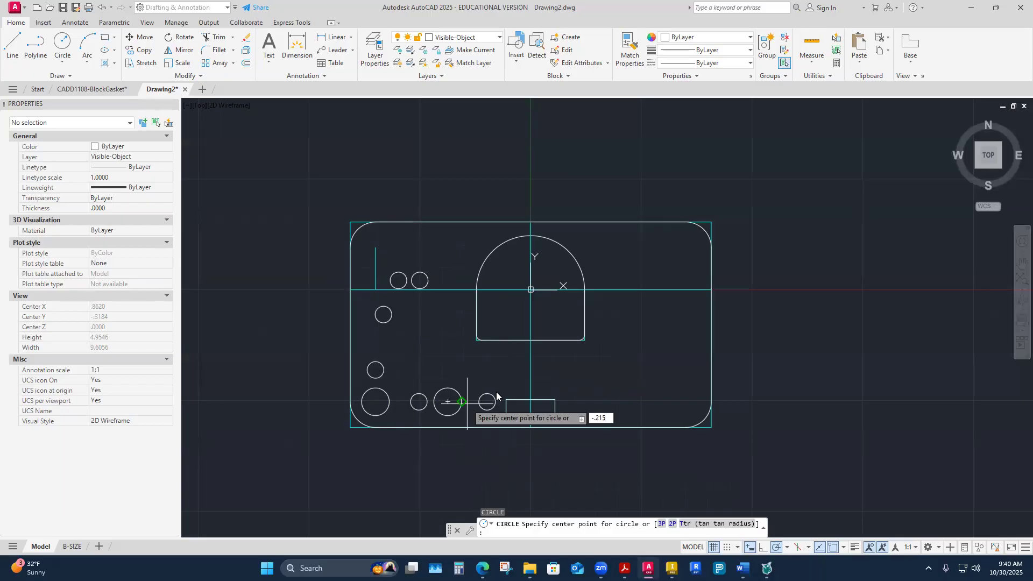
key(Escape)
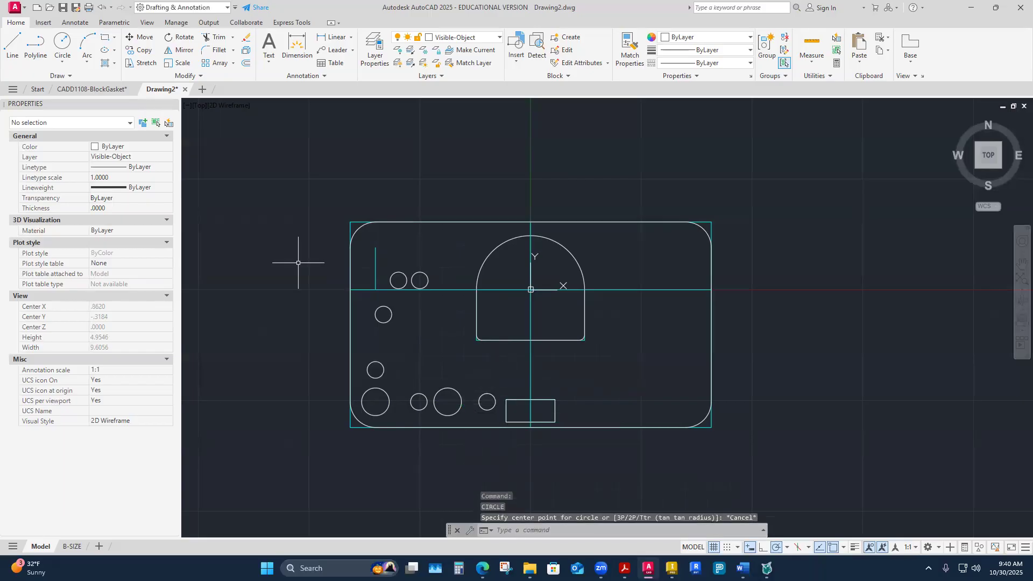
Step: Draw a .187 diameter circle centered at -.215,-1.105, just above the small rectangular notch
key(Return)
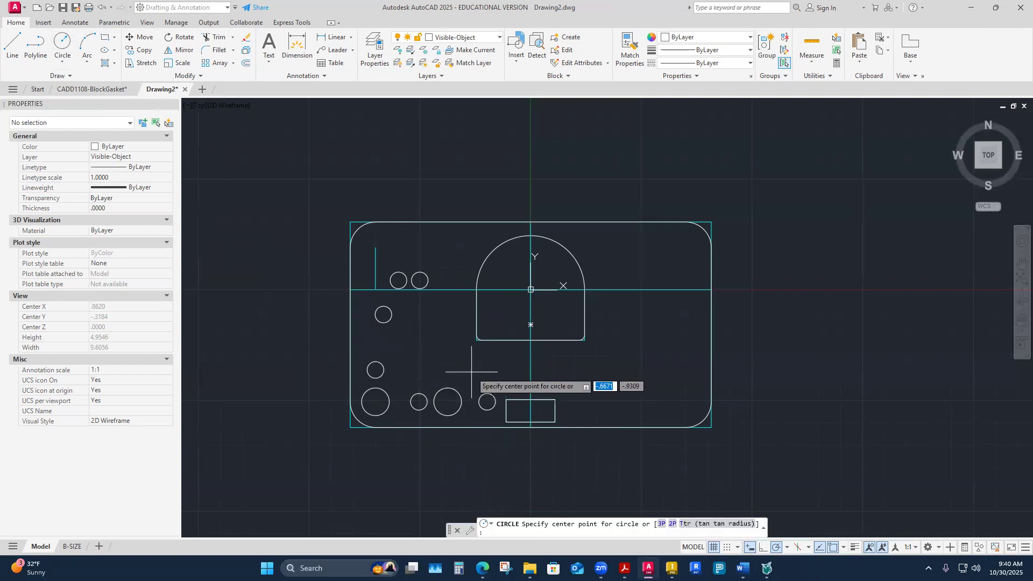
text(-.215)
key(Tab)
text(-1.105)
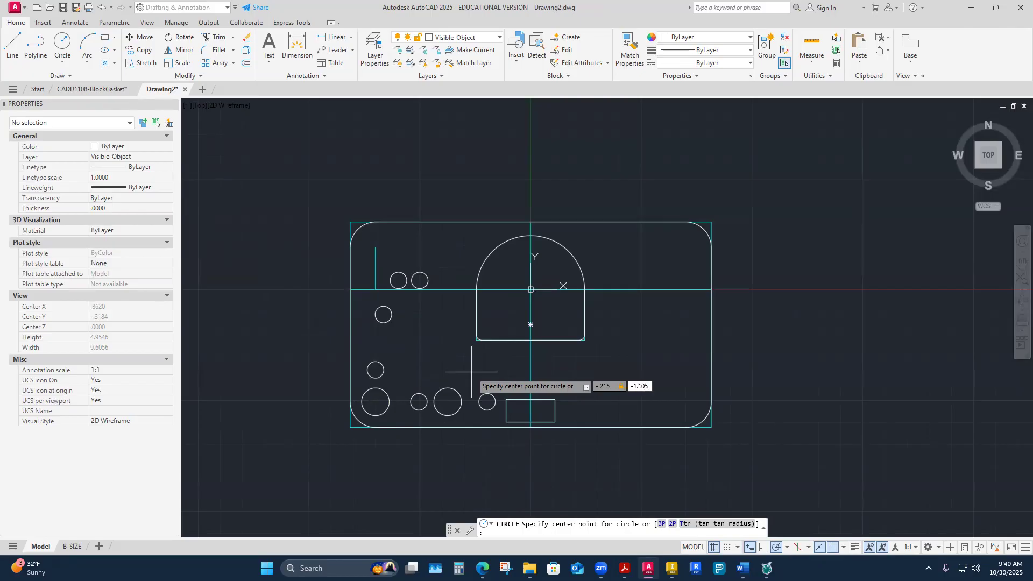
key(Return)
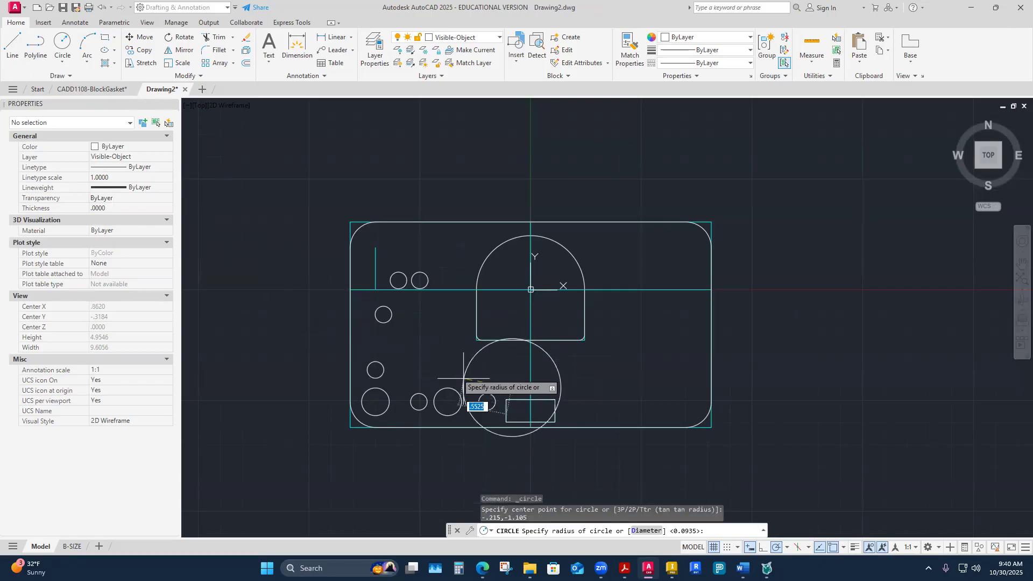
text(d)
key(Return)
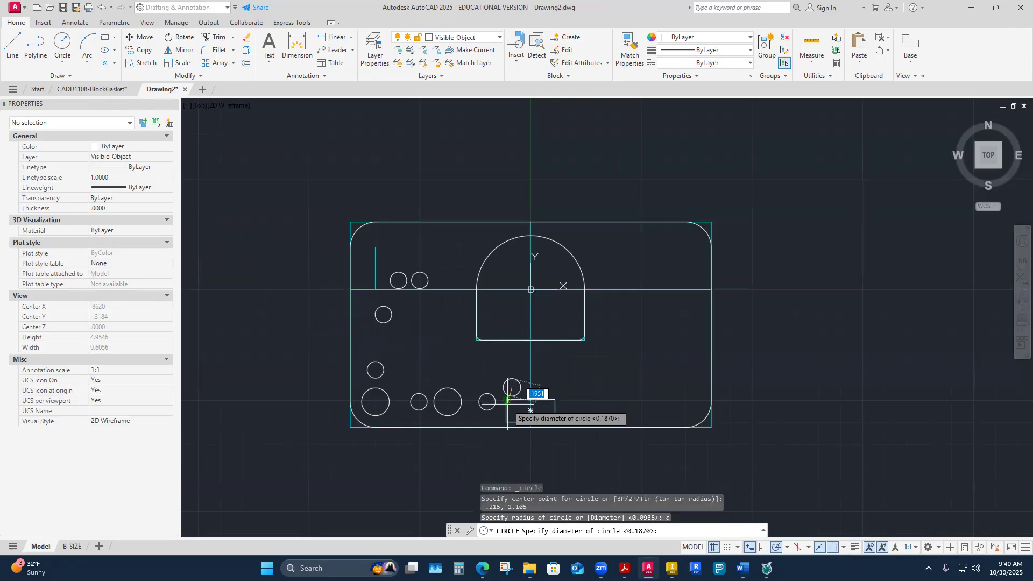
text(.187)
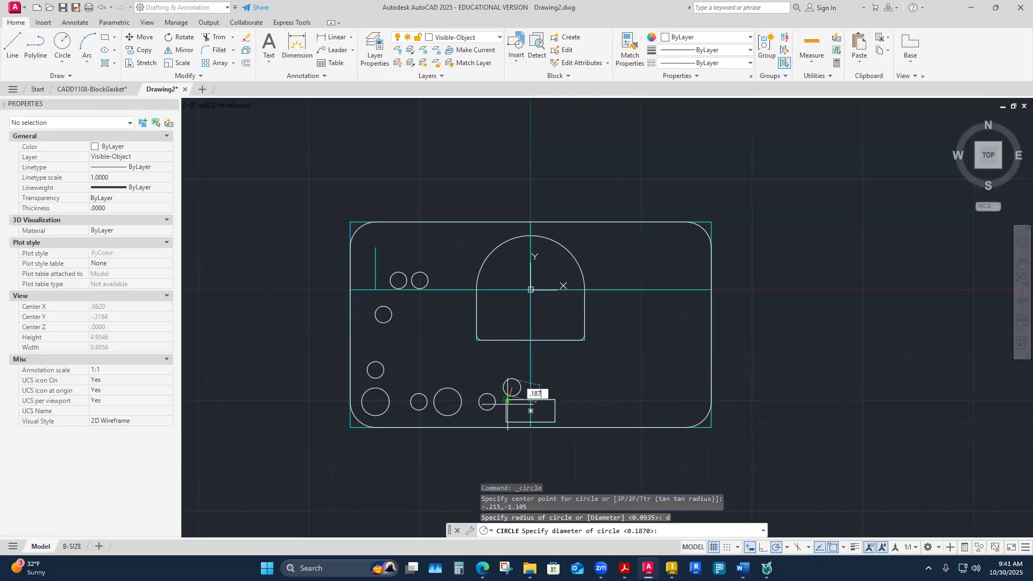
key(Return)
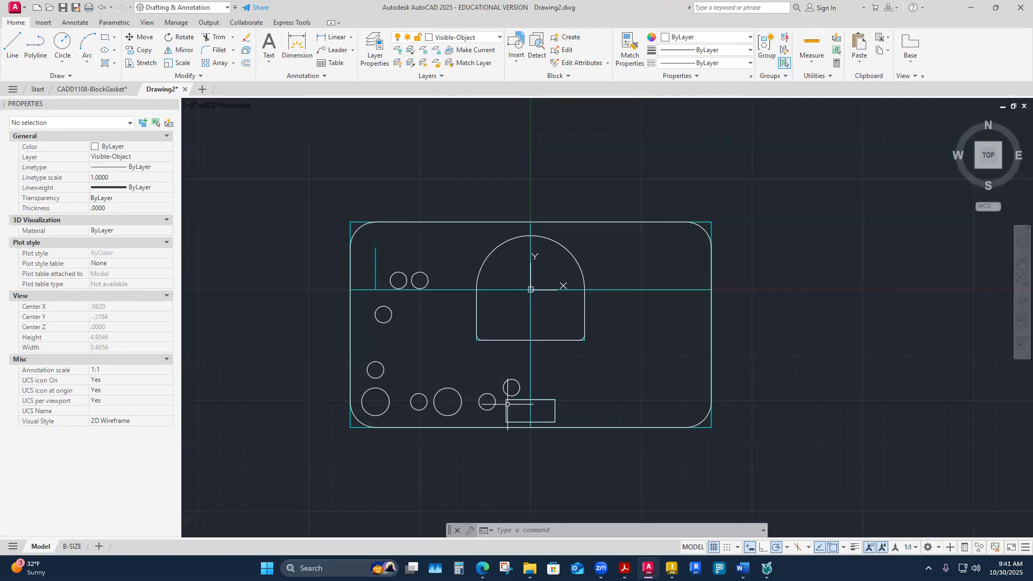
text(c)
key(Return)
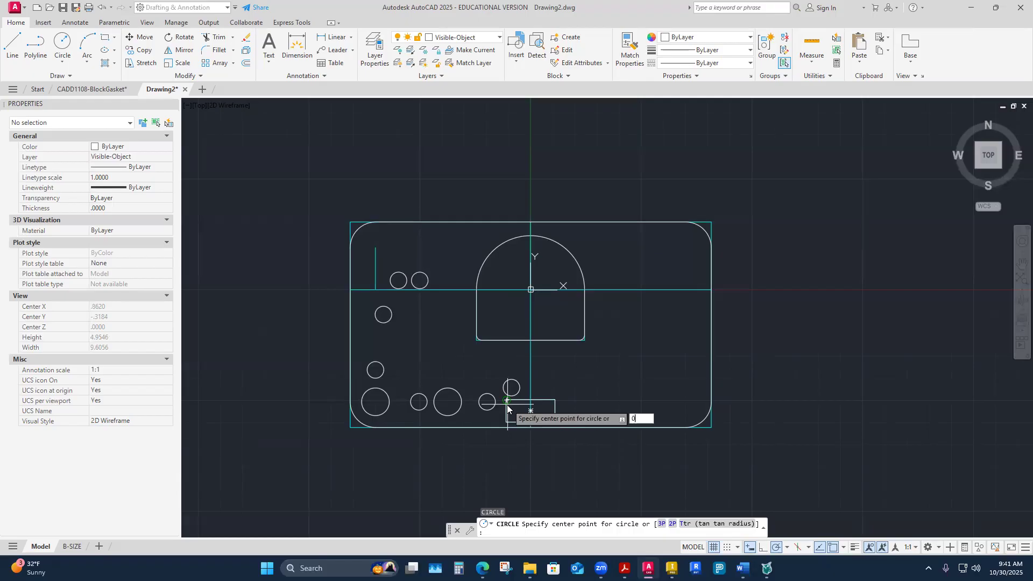
text(-.72)
key(Return)
key(BackSpace)
key(Escape)
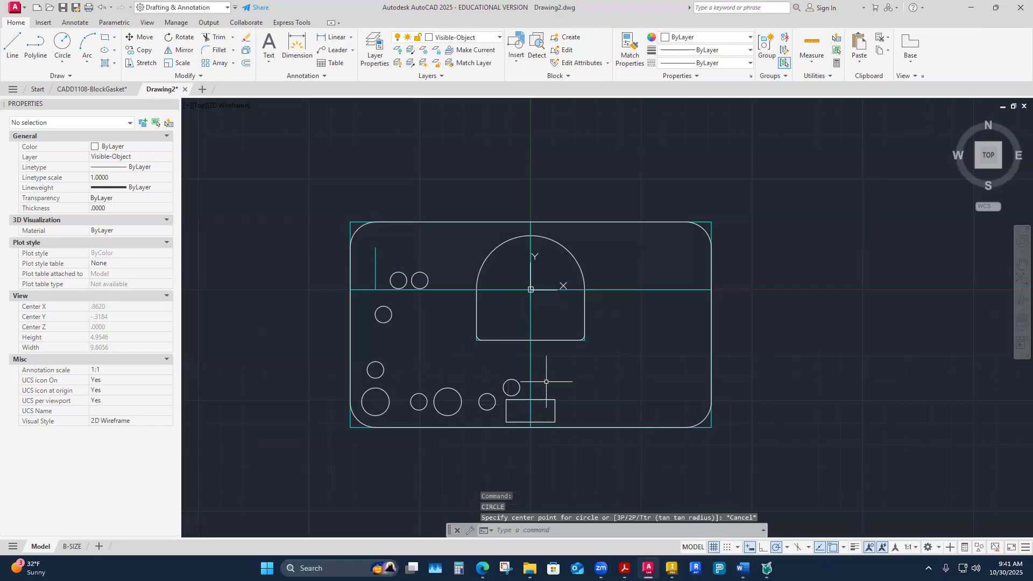
Step: Draw a .187 diameter circle centered at 0,-.72, on the vertical centerline below the arched cutout
click(63, 46)
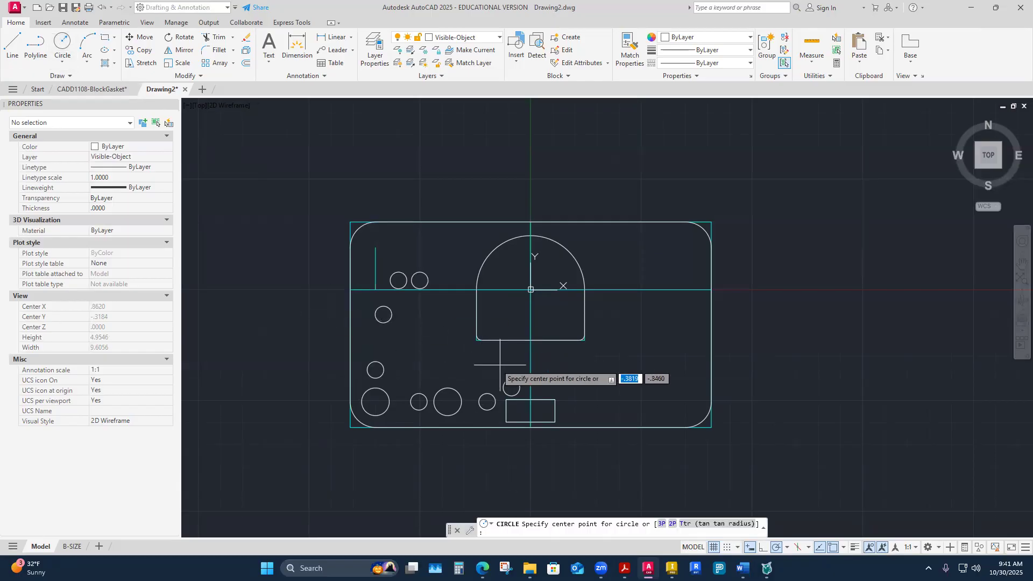
text(0)
key(Tab)
text(-)
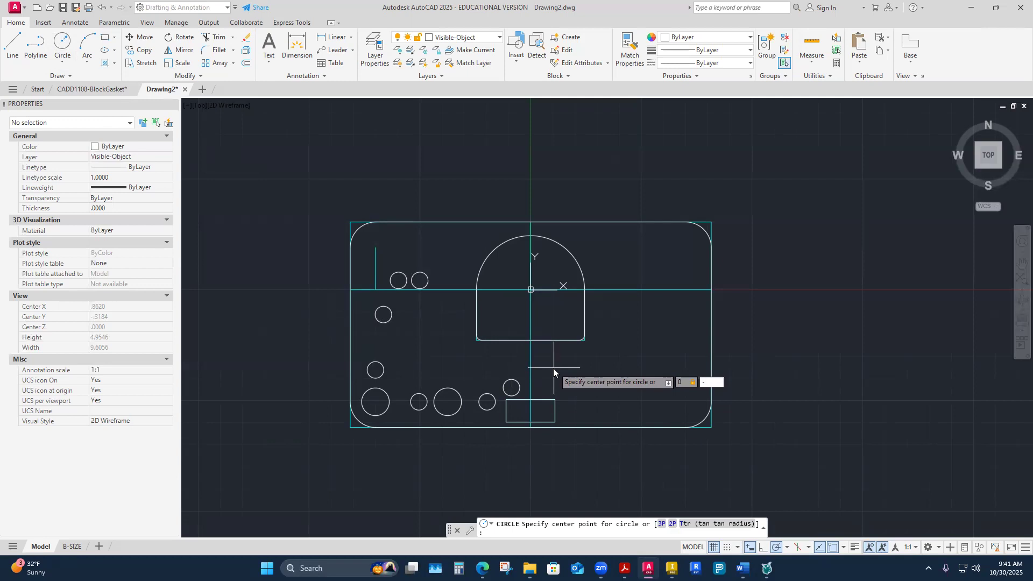
text(.72)
key(Return)
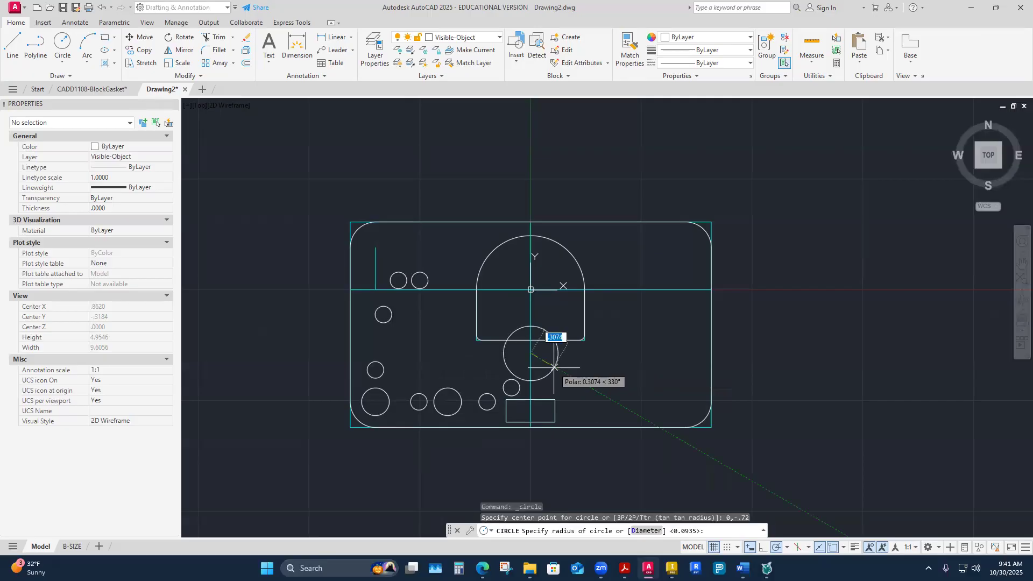
text(d)
key(Return)
text(.187)
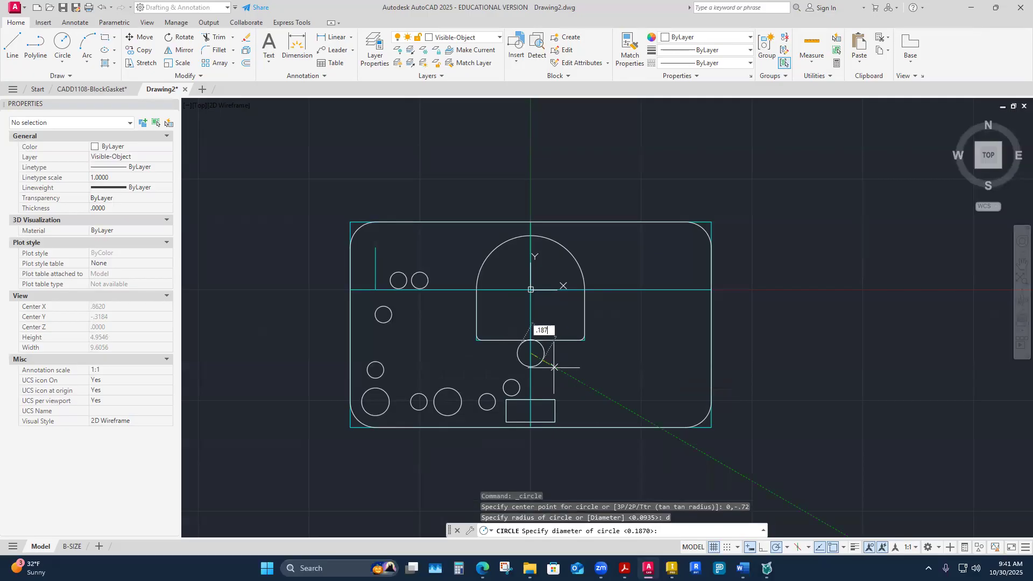
key(Return)
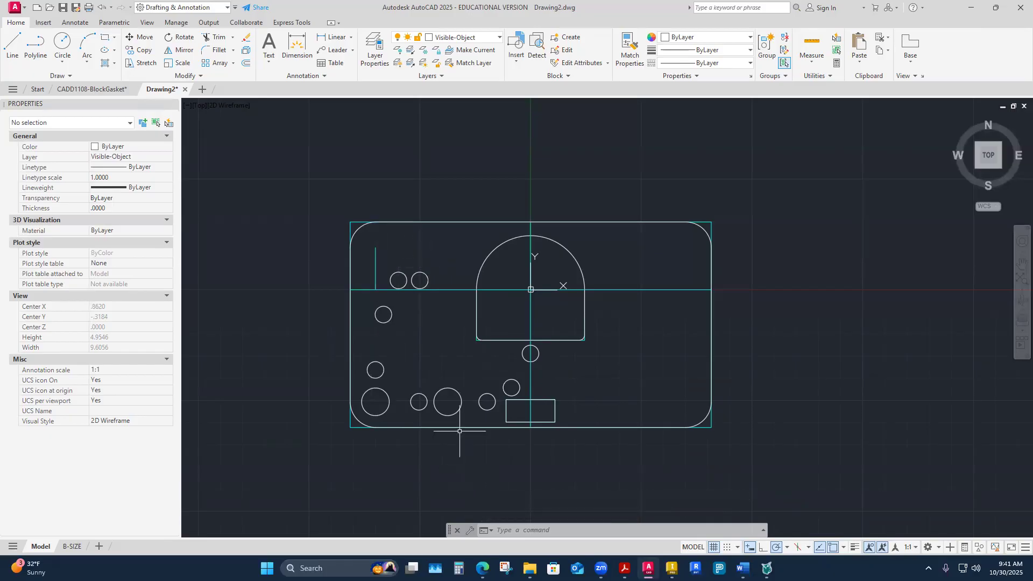
Step: Erase the short vertical construction line near the gasket's upper-left corner and draw a .312 diameter circle there, centered at -1.75,.475
click(375, 259)
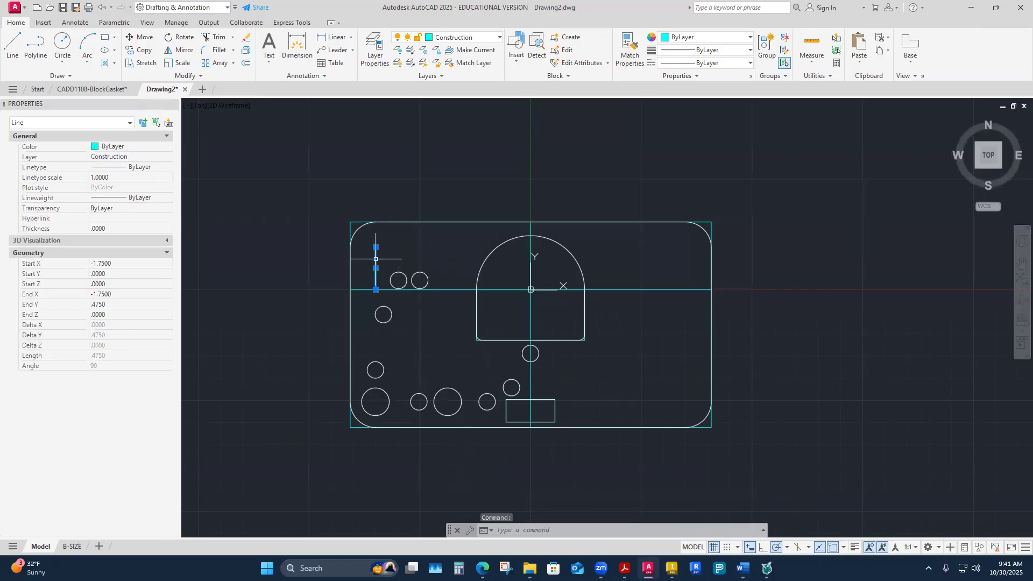
key(Delete)
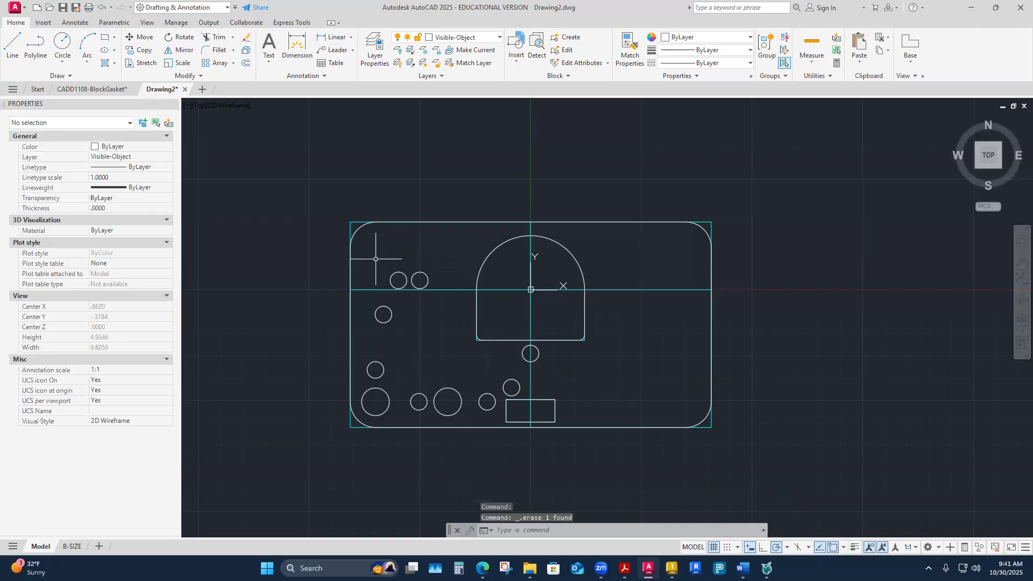
click(62, 43)
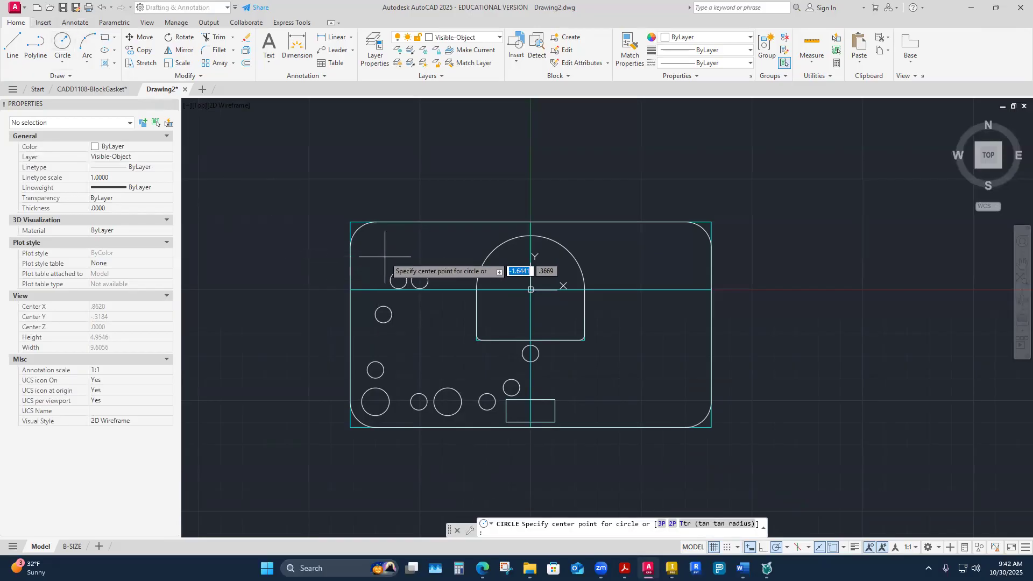
text(-1.75)
key(Tab)
text(.)
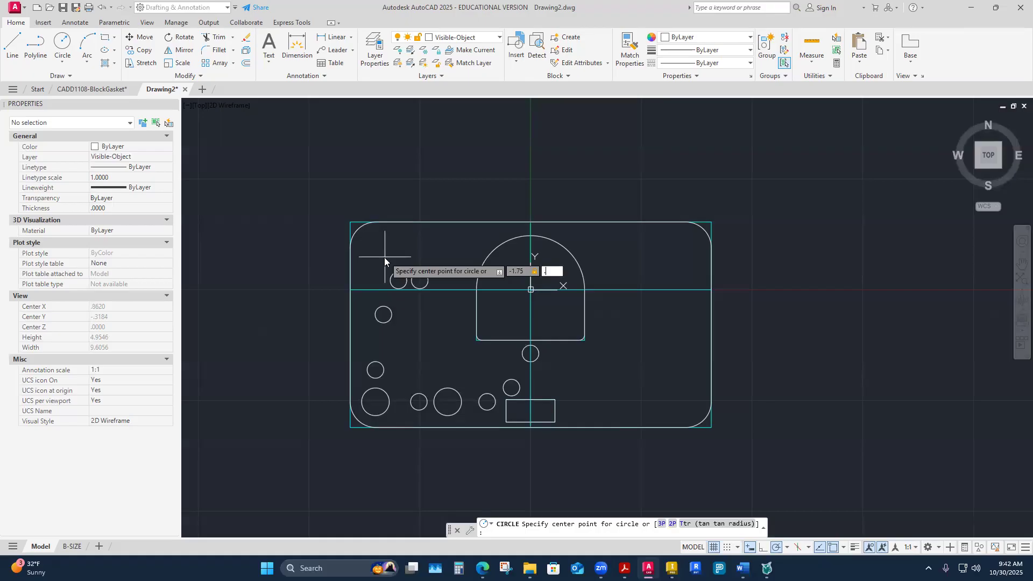
text(475)
key(Return)
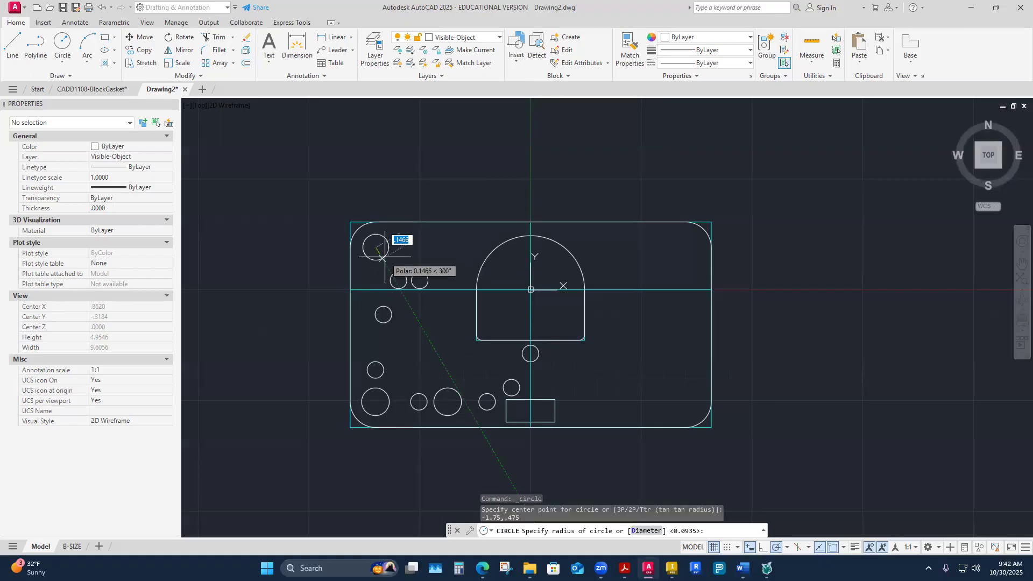
text(d)
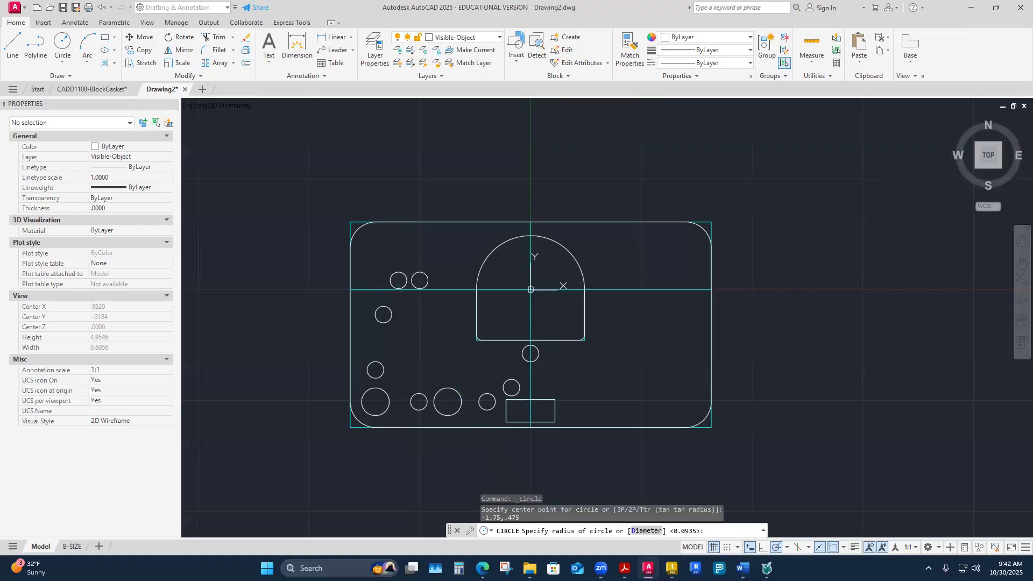
key(Return)
text(.312)
key(Return)
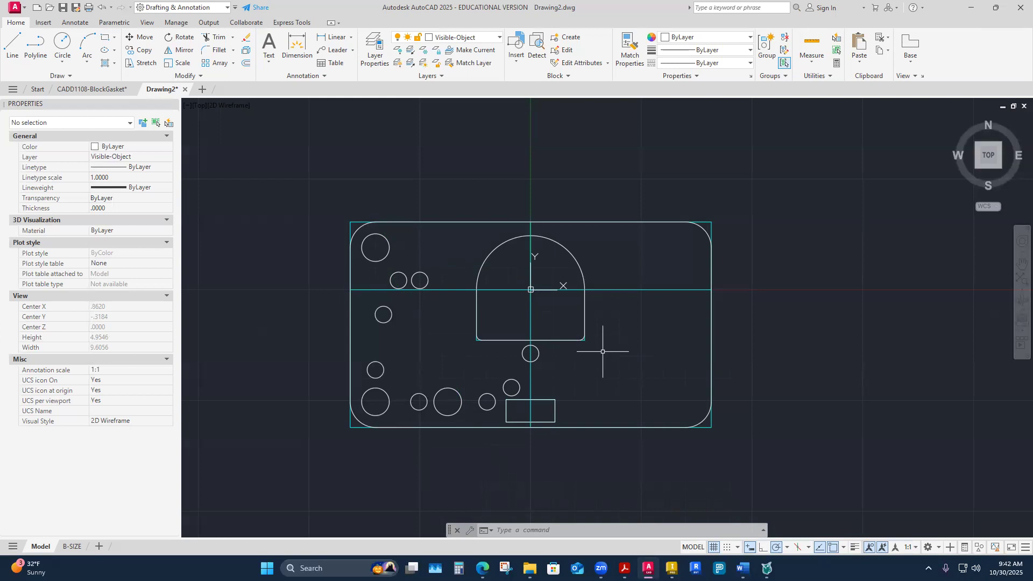
Step: Draw a .187 diameter circle centered at .985,.51, between the arched cutout and the gasket's upper-right corner
text(c)
key(Return)
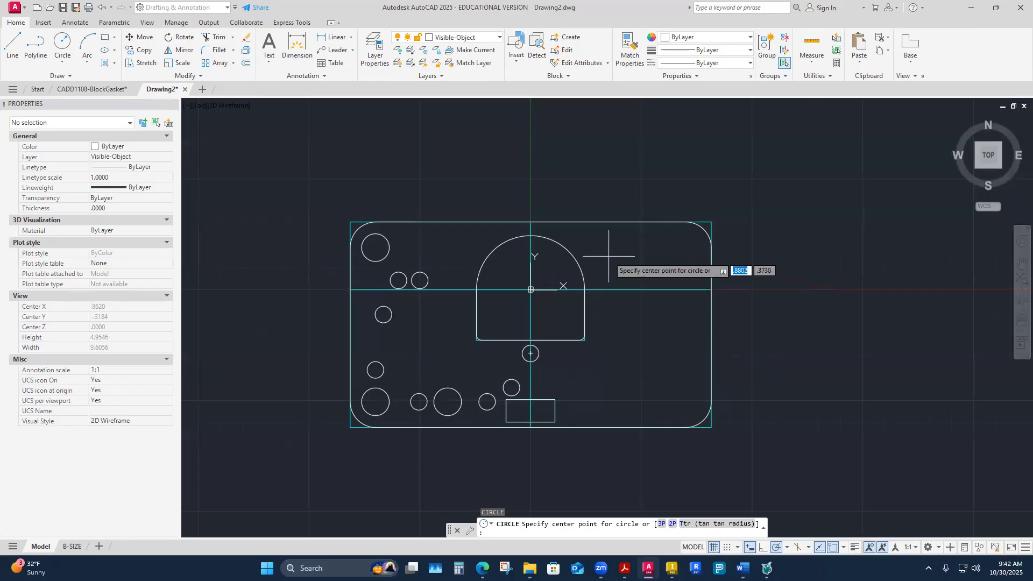
text(.985)
key(Tab)
text(.51)
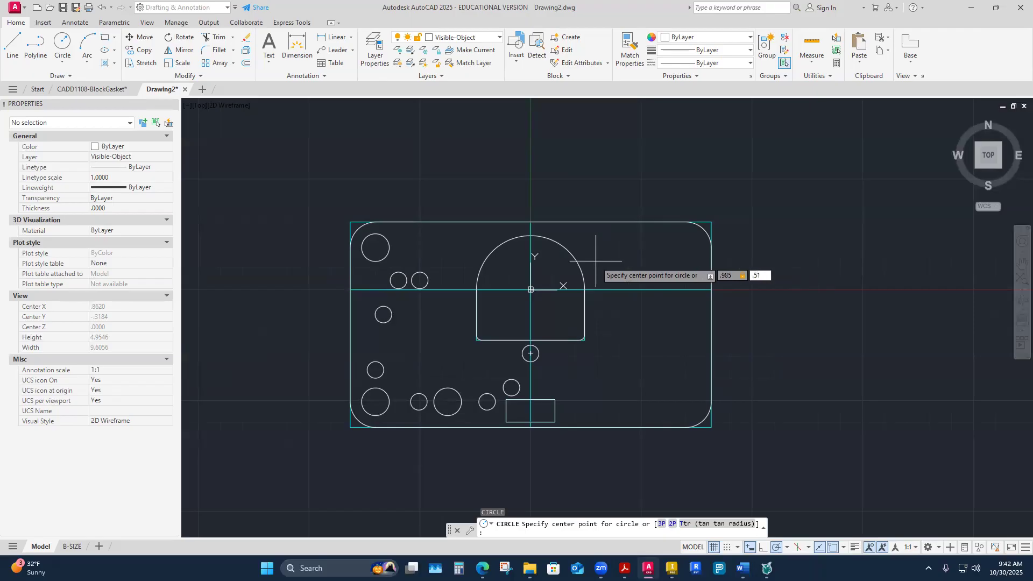
key(Return)
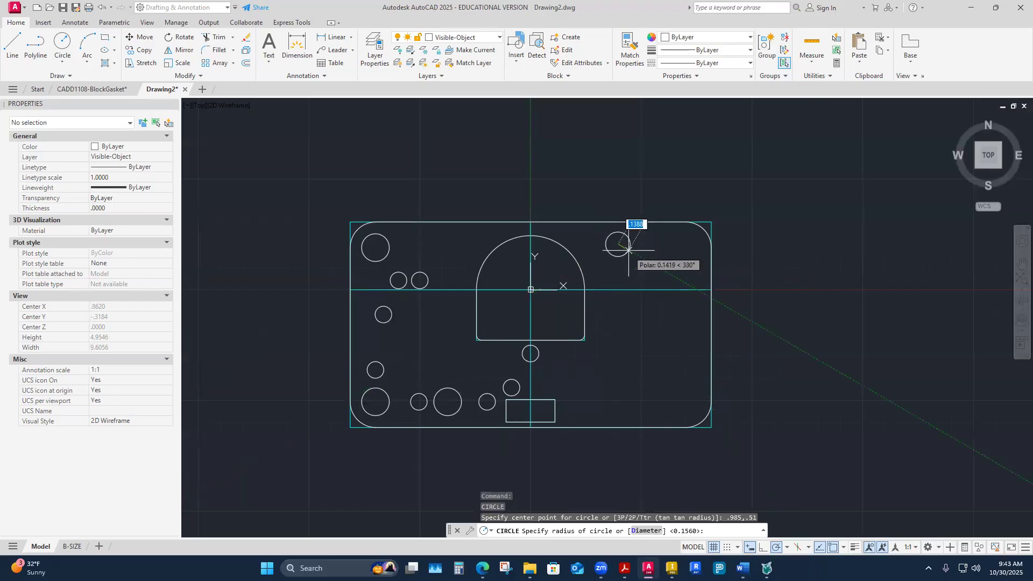
text(d)
key(Return)
text(.187)
key(Return)
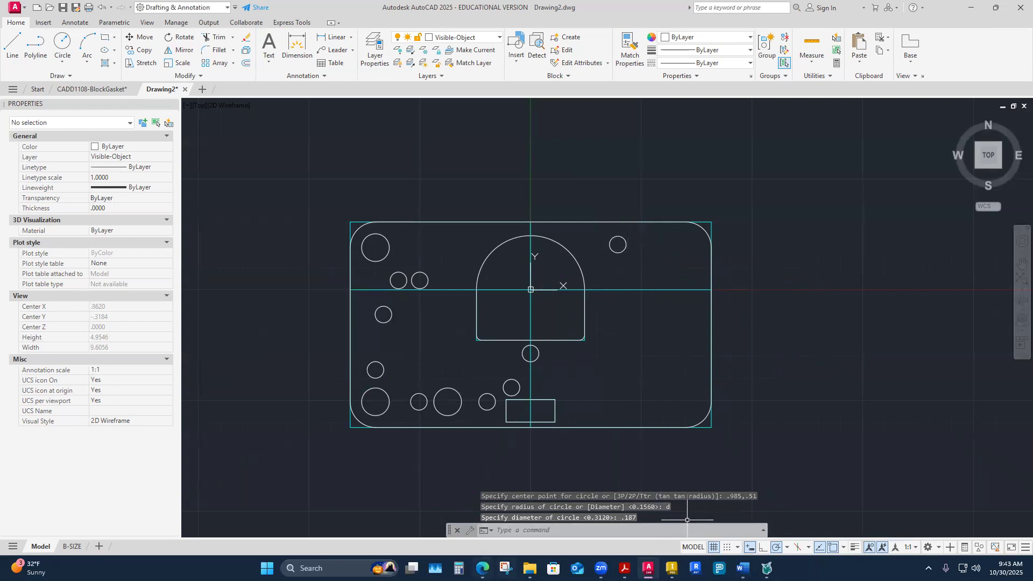
Step: Switch to the CADD 1108 Block Gasket assignment in the browser and examine the hole coordinate table and right-side hole positions
mouse_move(482, 569)
click(577, 523)
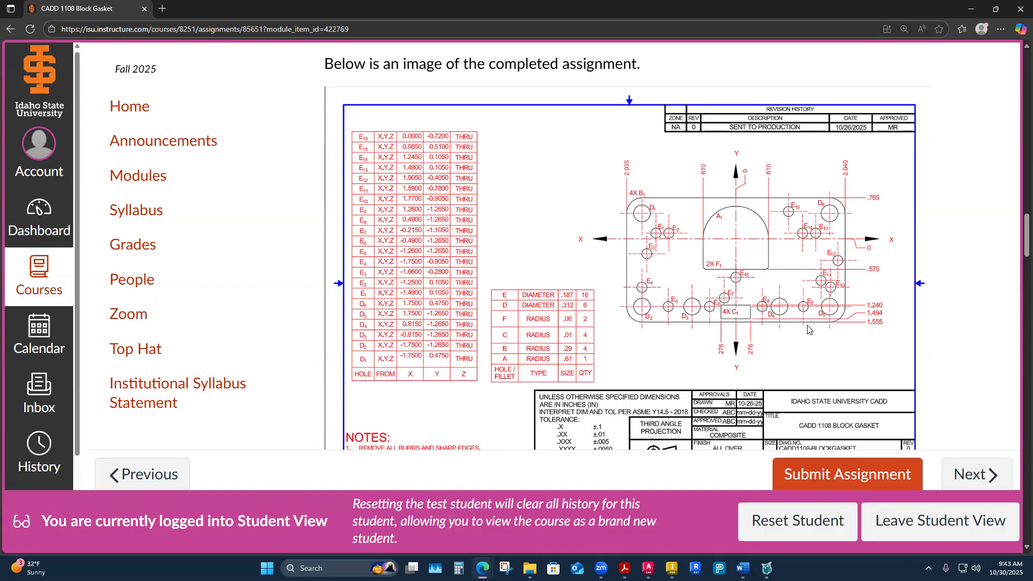
ctrl+scroll(808, 329, up, 2)
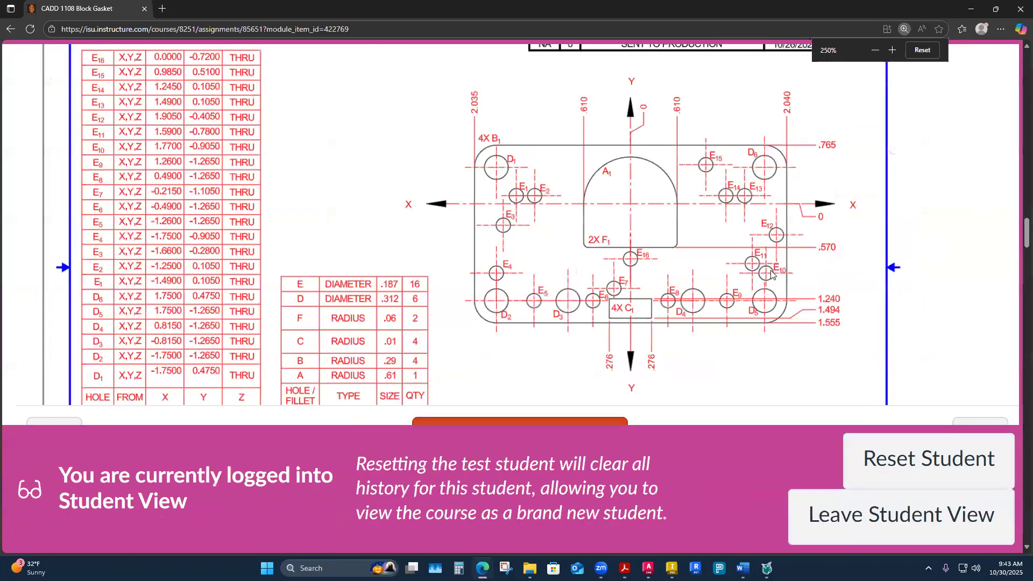
scroll(771, 274, down, 1)
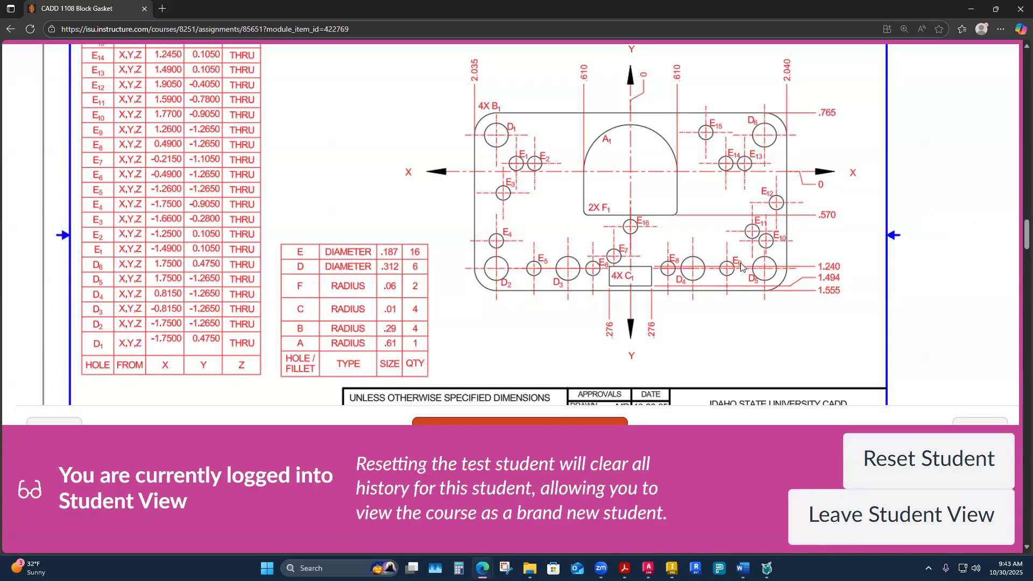
Step: Examine the hole coordinate table against the labelled D and E hole positions in the block gasket drawing
scroll(99, 197, up, 1)
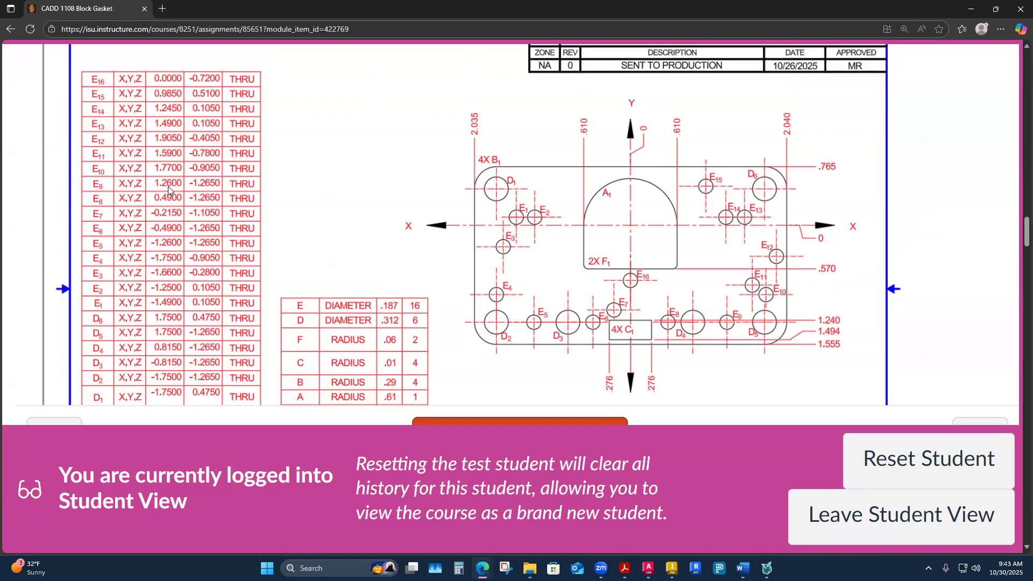
scroll(164, 189, down, 2)
scroll(161, 188, up, 2)
scroll(165, 199, down, 1)
scroll(165, 200, up, 1)
scroll(166, 200, down, 2)
scroll(170, 311, up, 1)
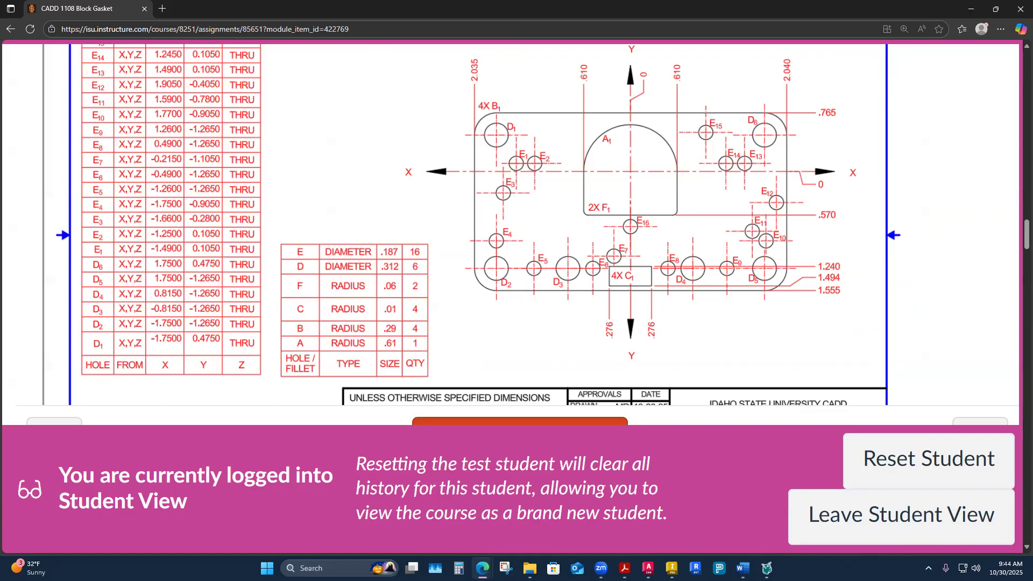
Step: Switch to the CADD1108-Block Gasket-AssignmentSheet in Word and examine the overall dimensioned gasket drawing, enlarging it for reading
key(alt+Tab)
scroll(559, 311, up, 2)
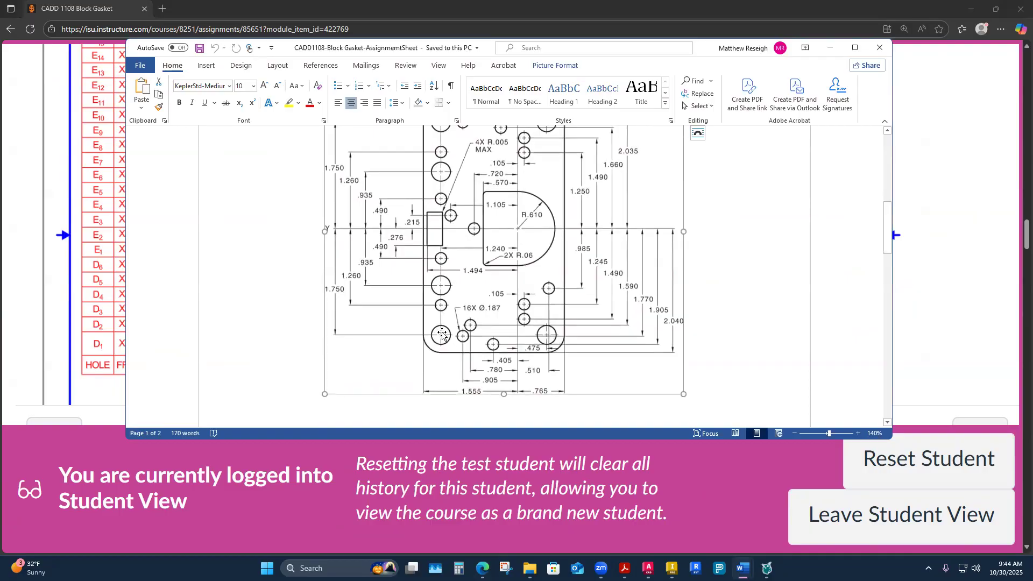
scroll(481, 331, down, 2)
scroll(481, 332, up, 4)
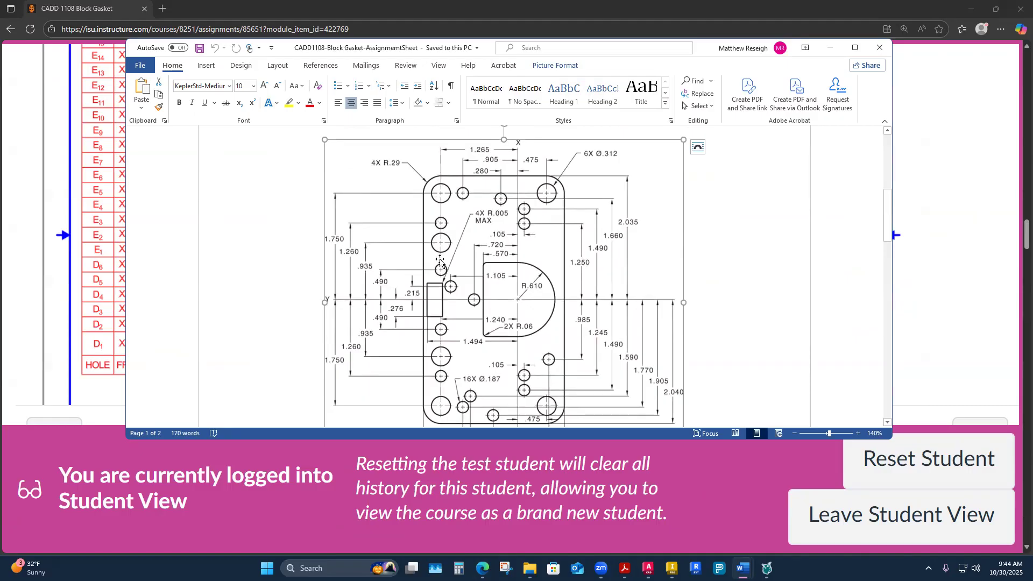
scroll(440, 293, down, 1)
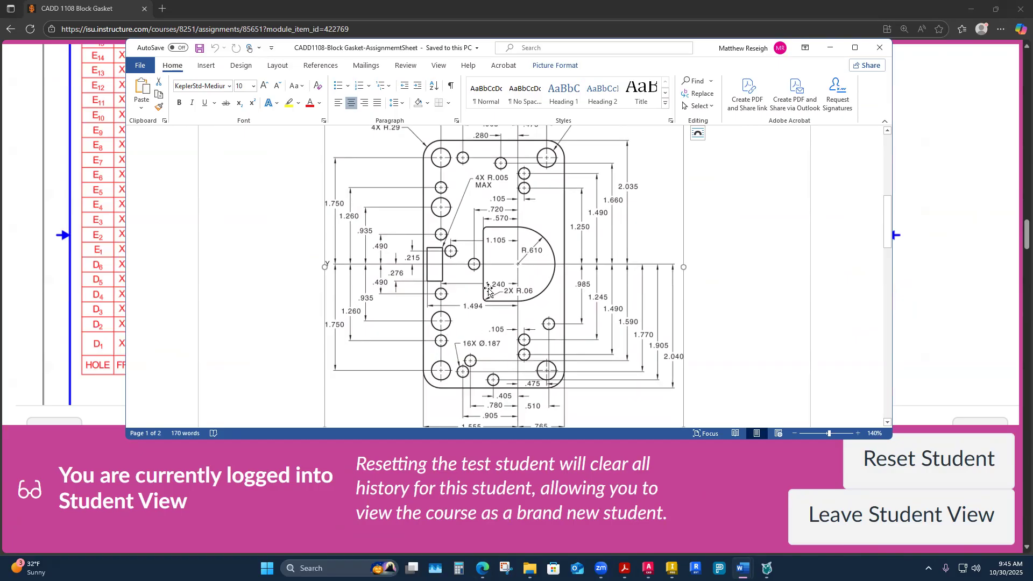
scroll(460, 289, up, 3)
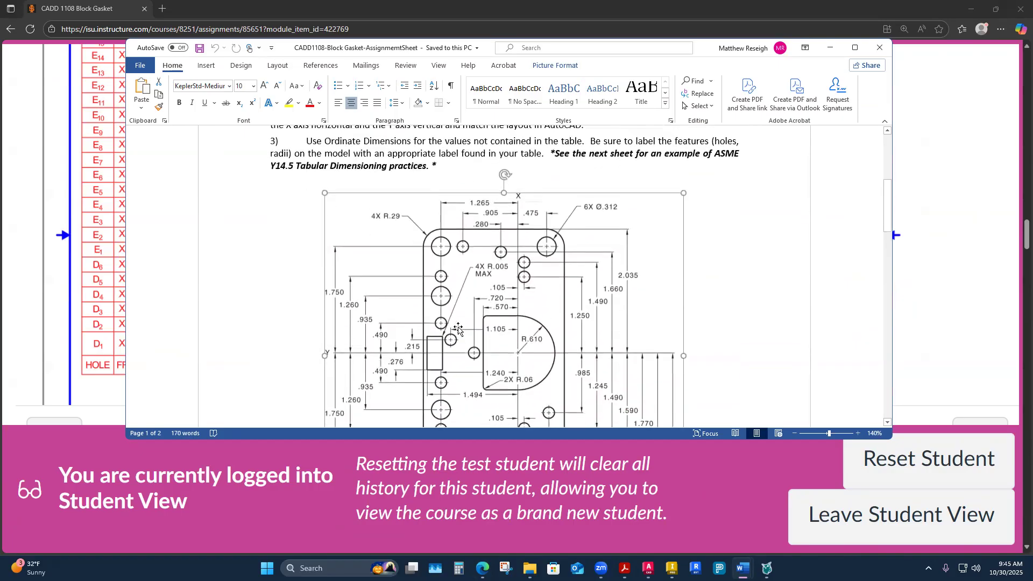
scroll(455, 332, down, 3)
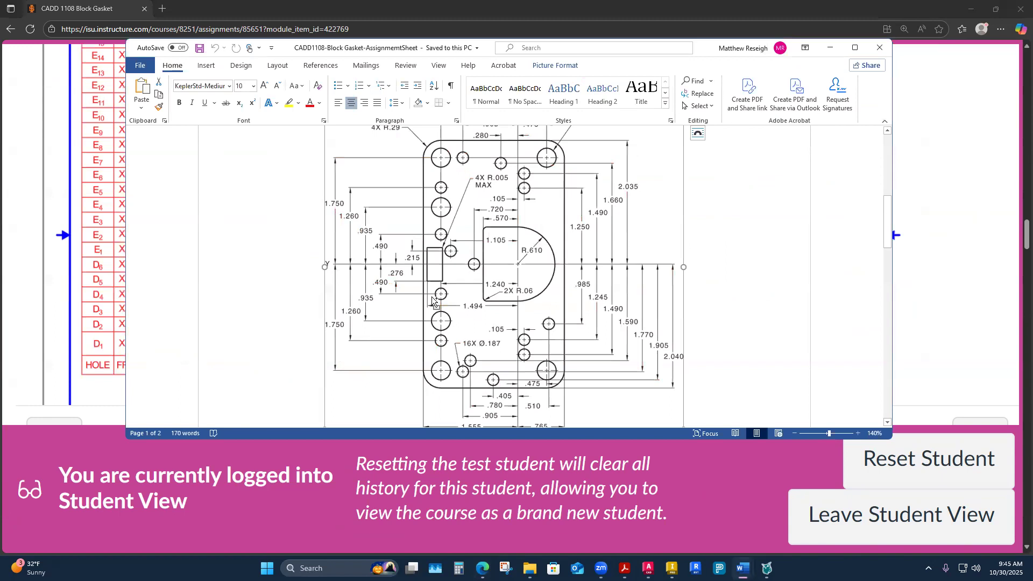
ctrl+scroll(430, 347, up, 5)
ctrl+scroll(440, 360, up, 2)
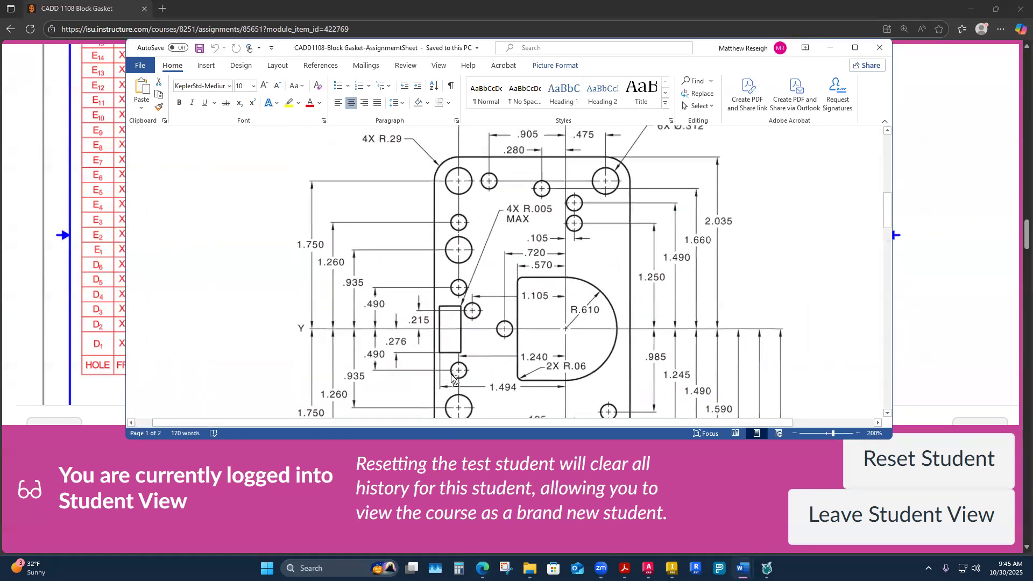
Step: Examine the hole location dimensions from the X and Y axes, the cutout dimensions and the radius callouts on the assignment sheet
scroll(485, 344, down, 3)
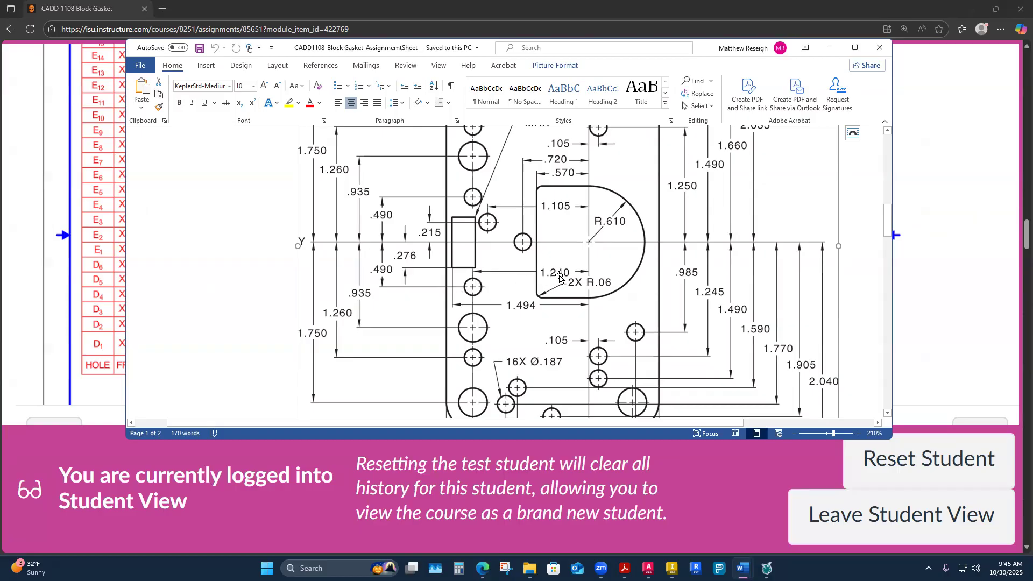
scroll(472, 306, up, 3)
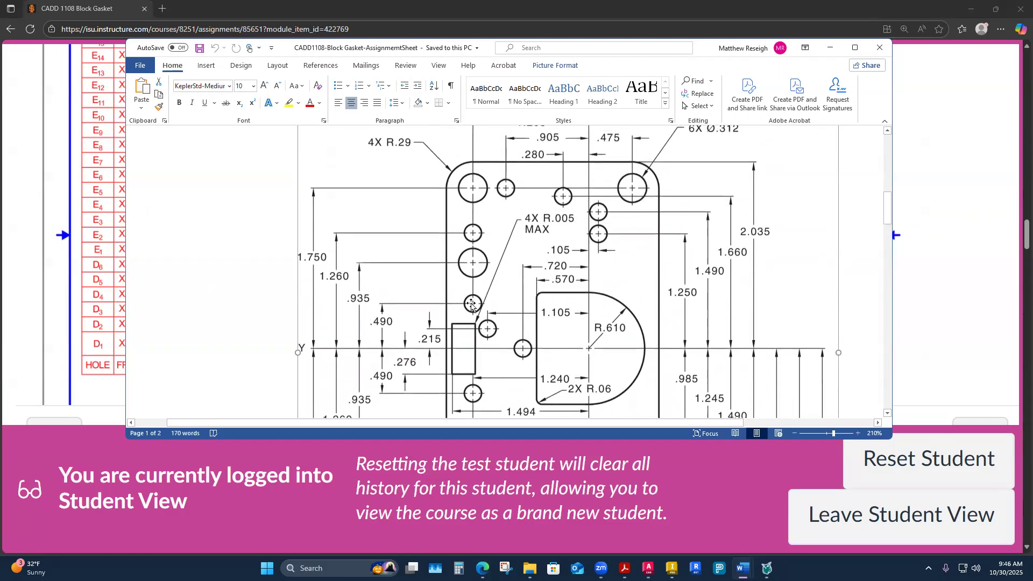
scroll(518, 232, up, 3)
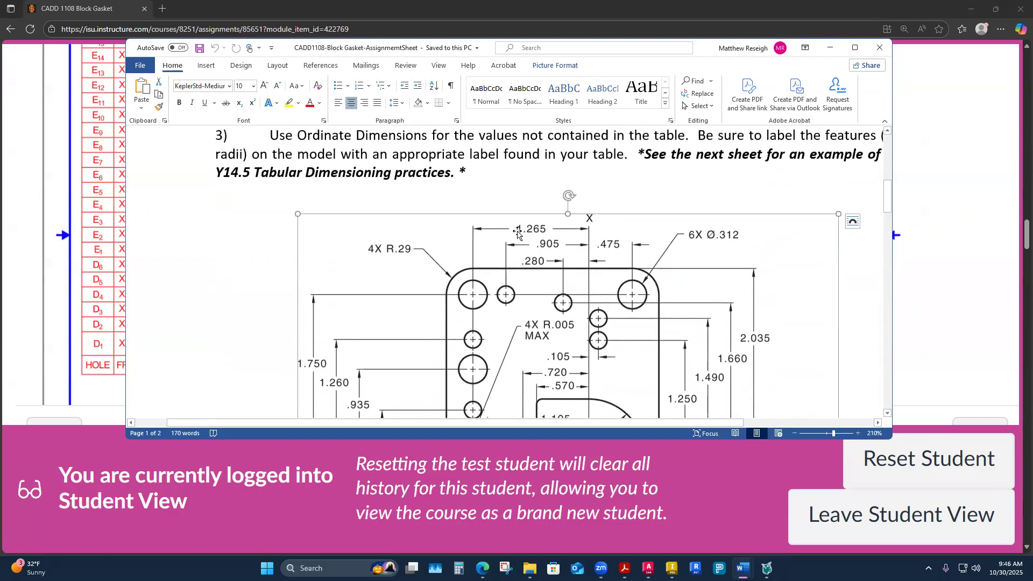
scroll(471, 317, down, 4)
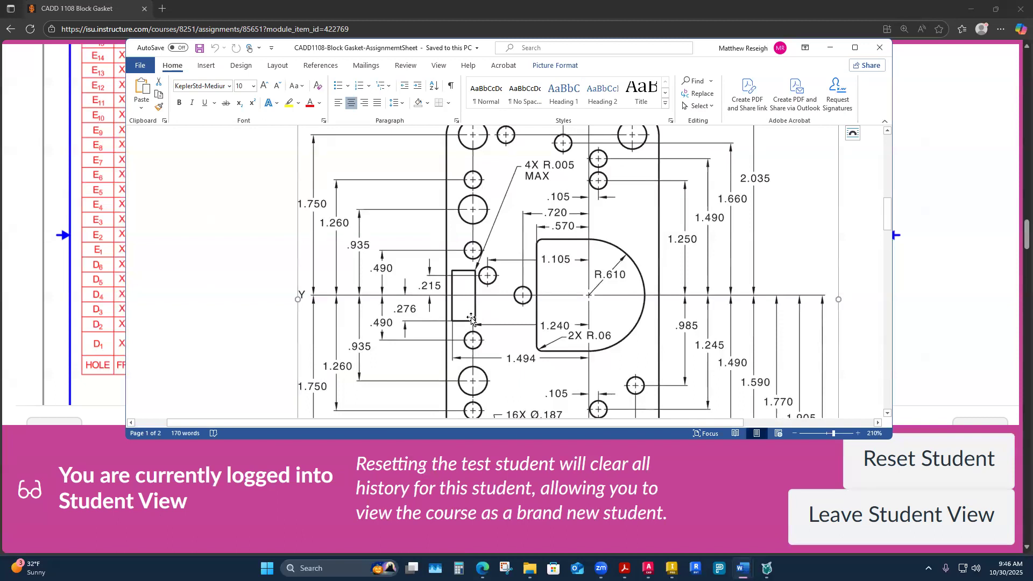
scroll(475, 301, down, 1)
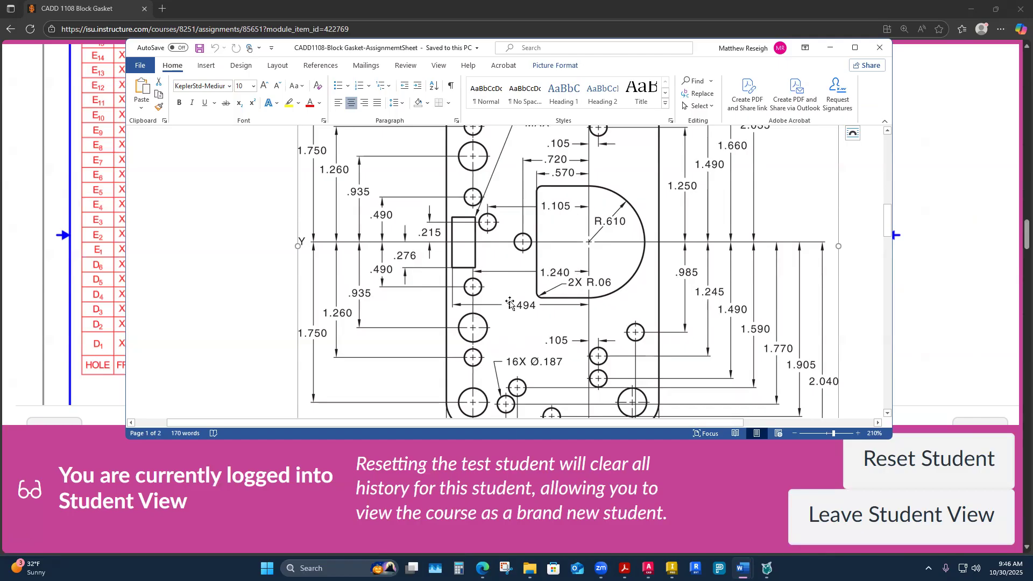
scroll(491, 331, down, 2)
scroll(498, 359, up, 5)
scroll(498, 359, down, 1)
scroll(498, 359, down, 2)
scroll(498, 360, up, 2)
scroll(498, 359, down, 3)
scroll(498, 359, up, 2)
scroll(498, 360, up, 1)
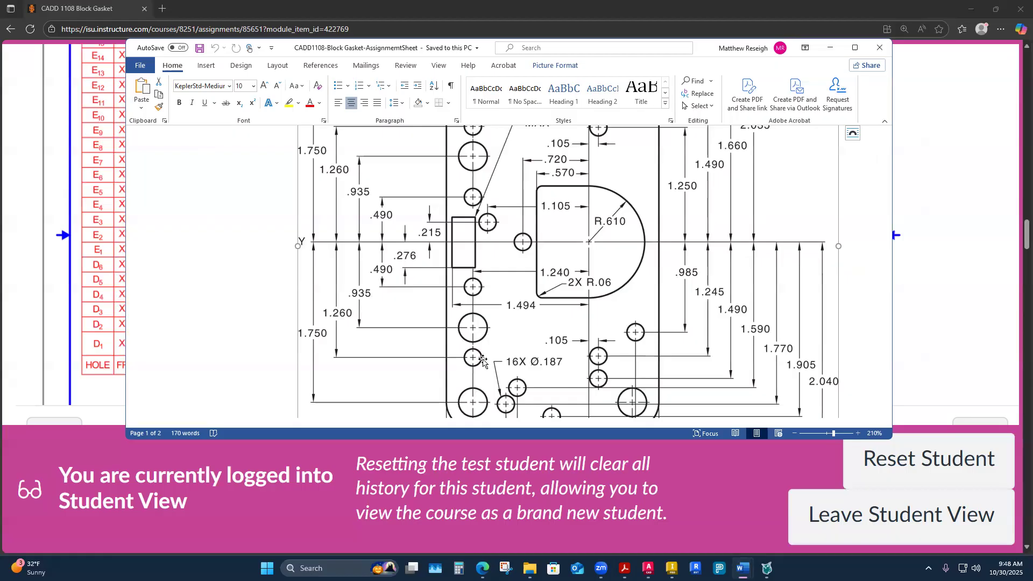
scroll(540, 361, down, 5)
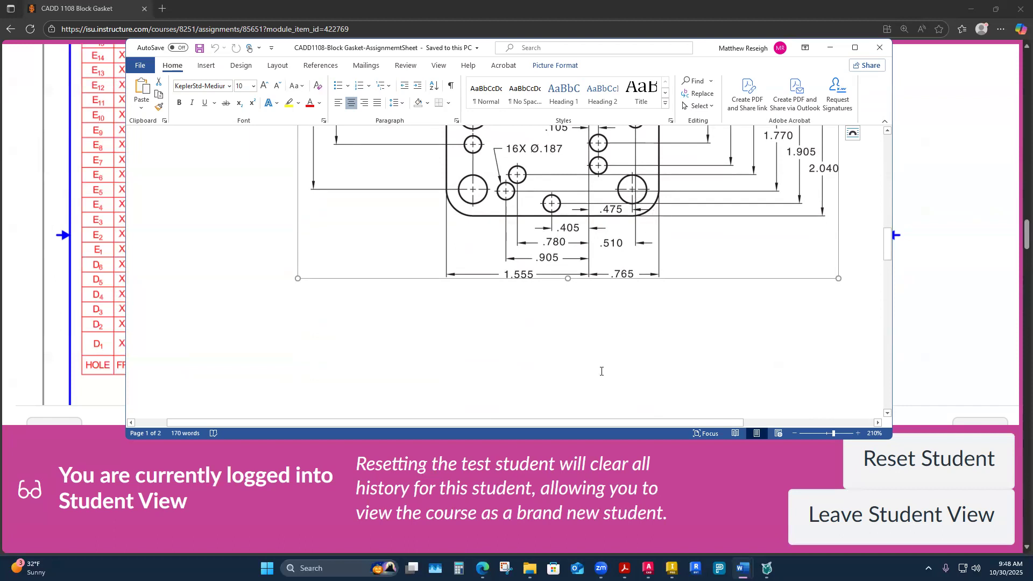
scroll(602, 372, up, 7)
scroll(571, 366, down, 4)
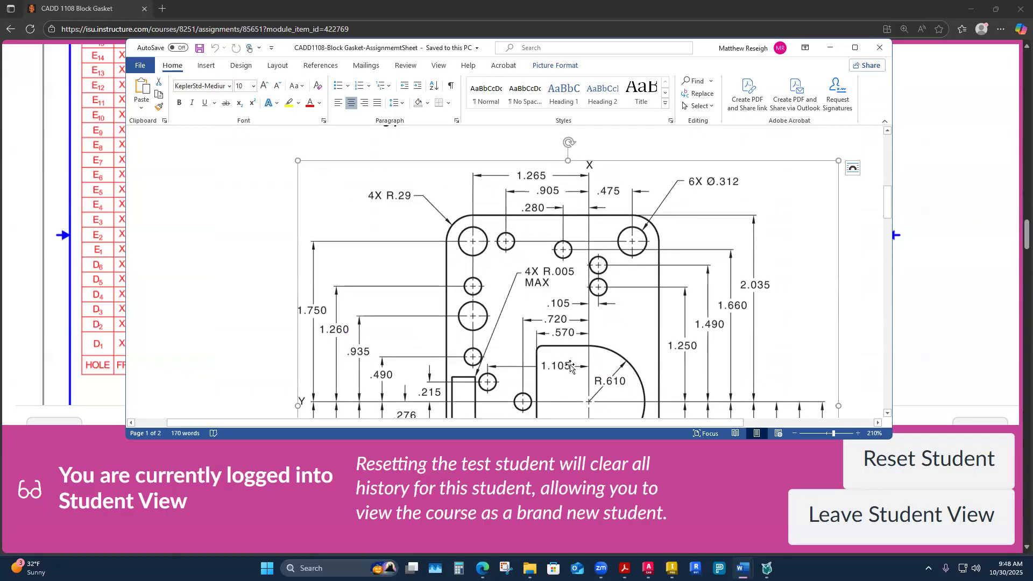
Step: Switch to Drawing2 in AutoCAD and make the Center layer current
click(648, 568)
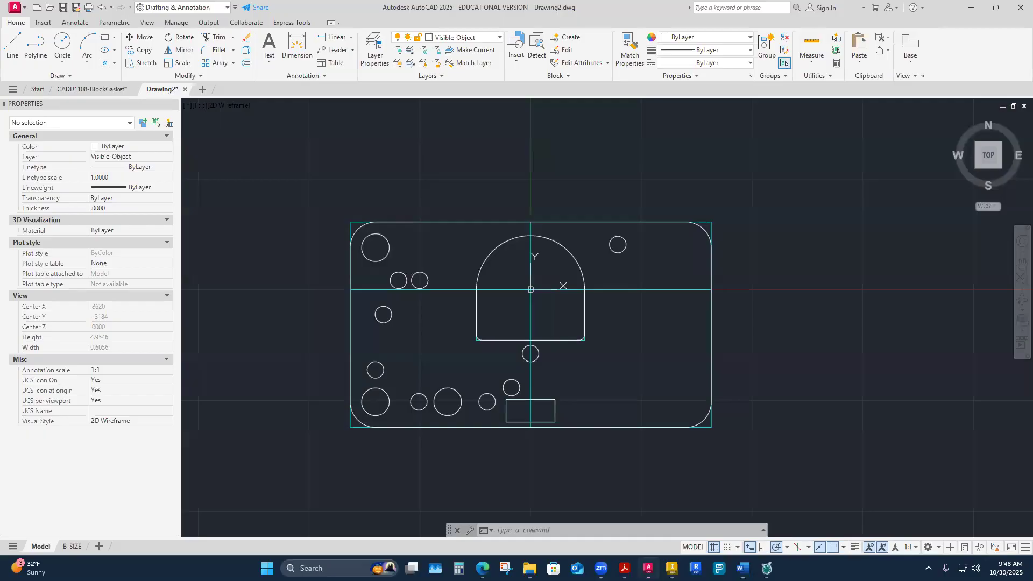
scroll(357, 246, up, 4)
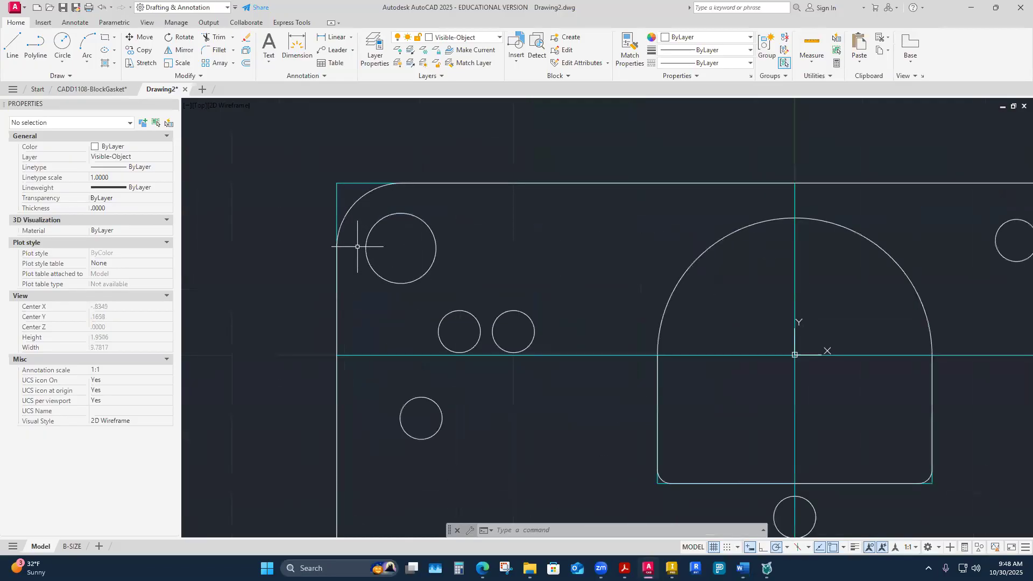
click(359, 198)
key(Escape)
key(Escape)
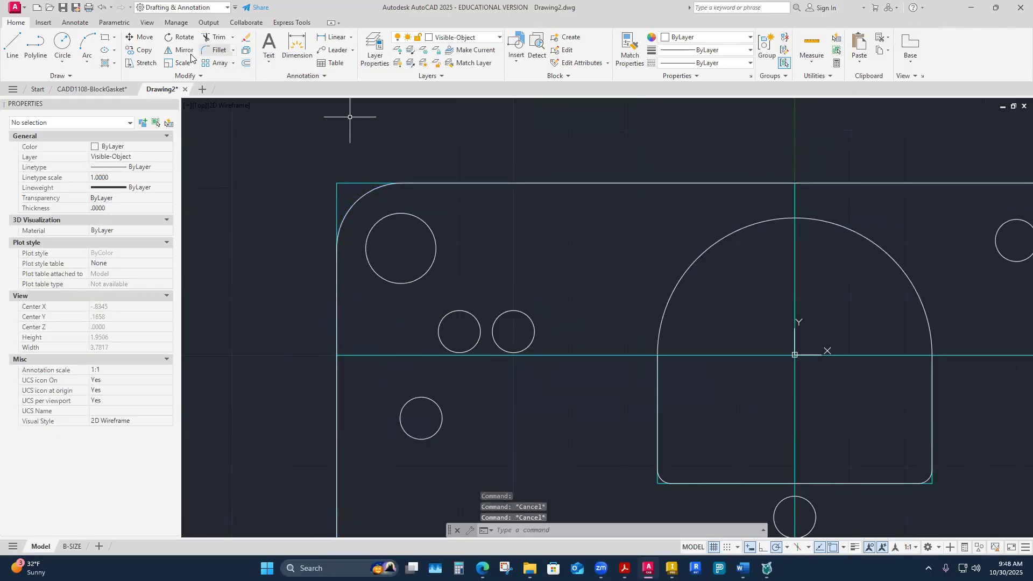
click(463, 37)
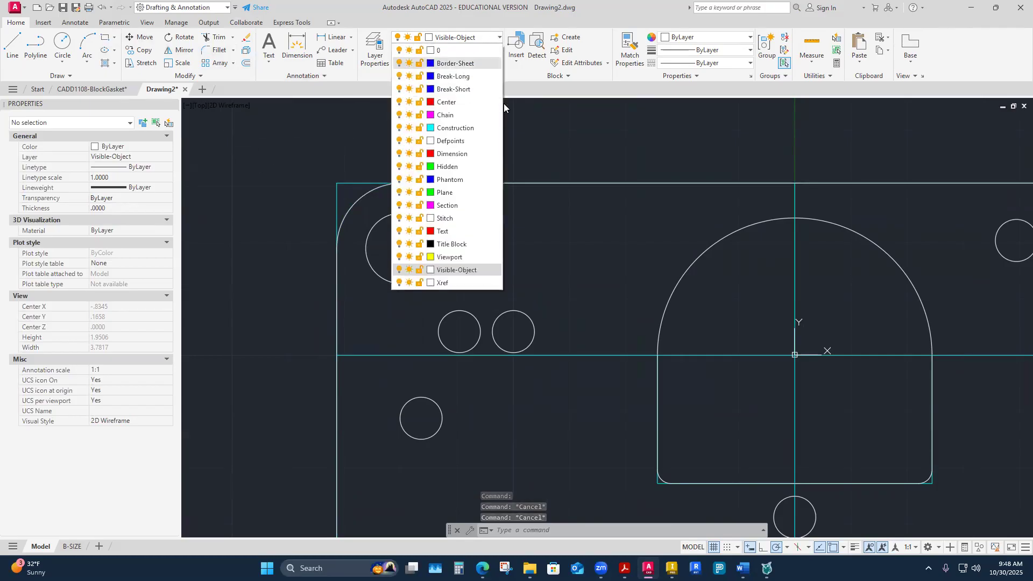
click(447, 102)
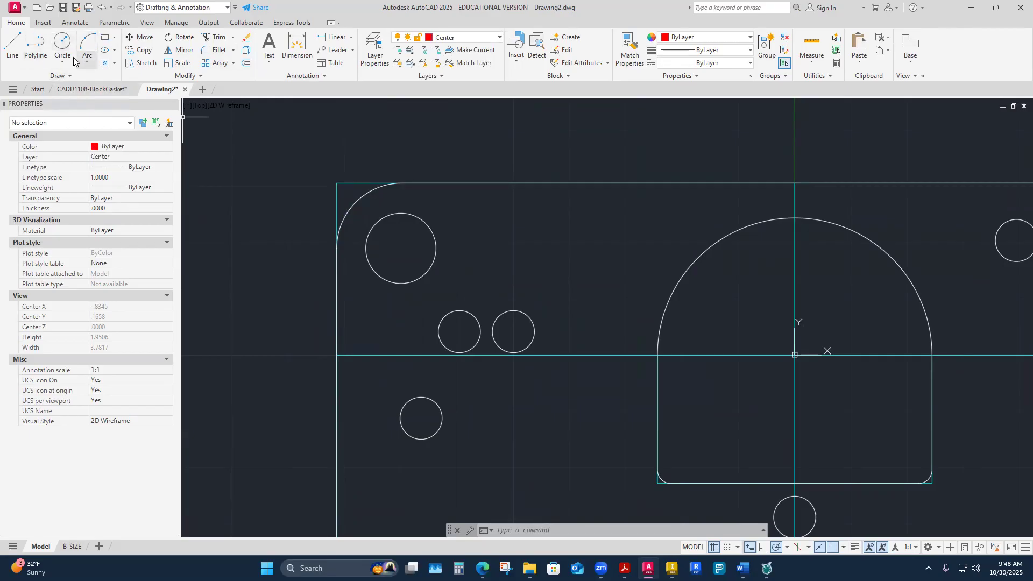
Step: Add center marks to the .312 circle near the gasket's upper-left corner and to the adjacent rounded corner arc
click(62, 44)
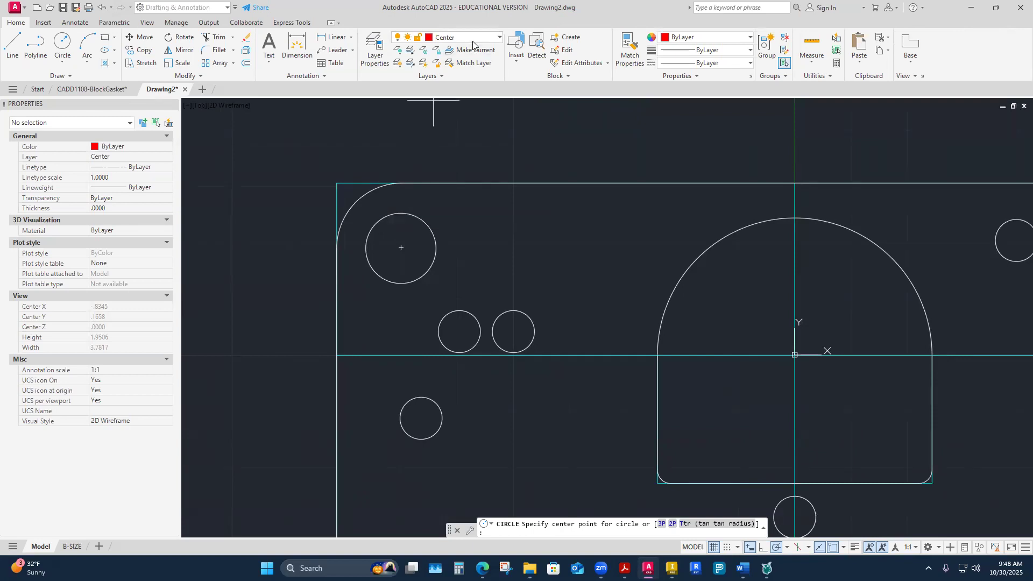
click(78, 23)
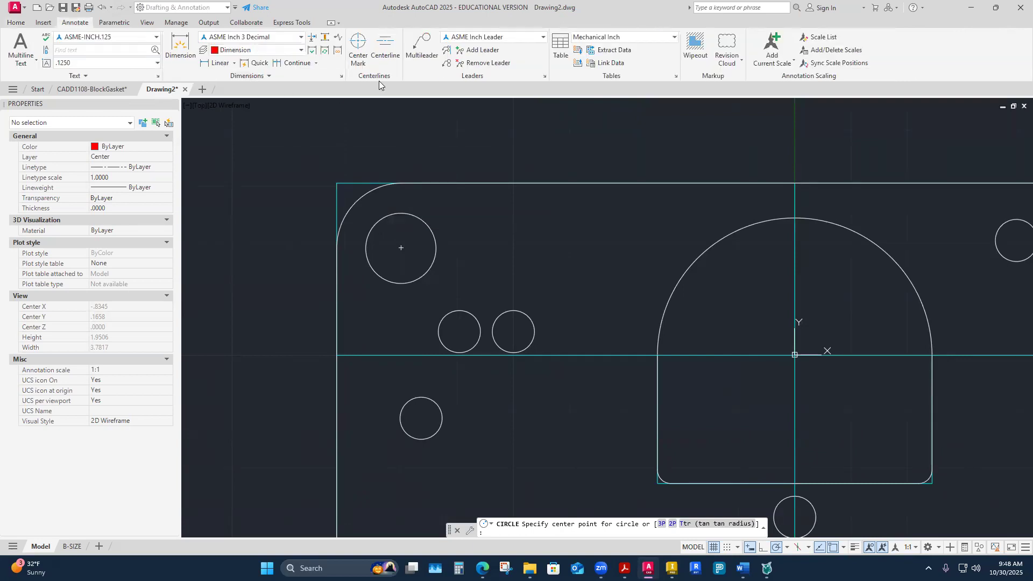
click(357, 46)
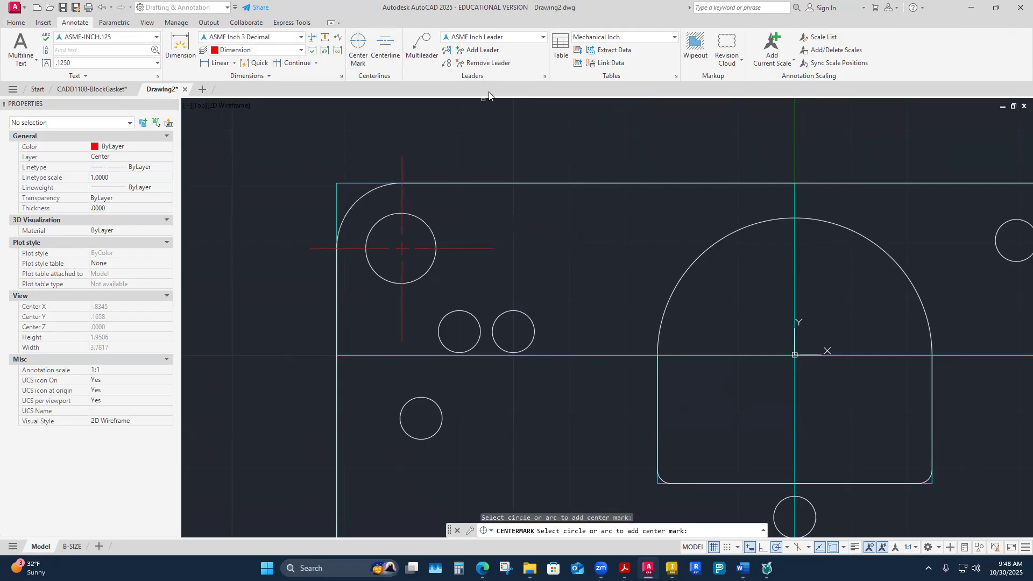
click(355, 48)
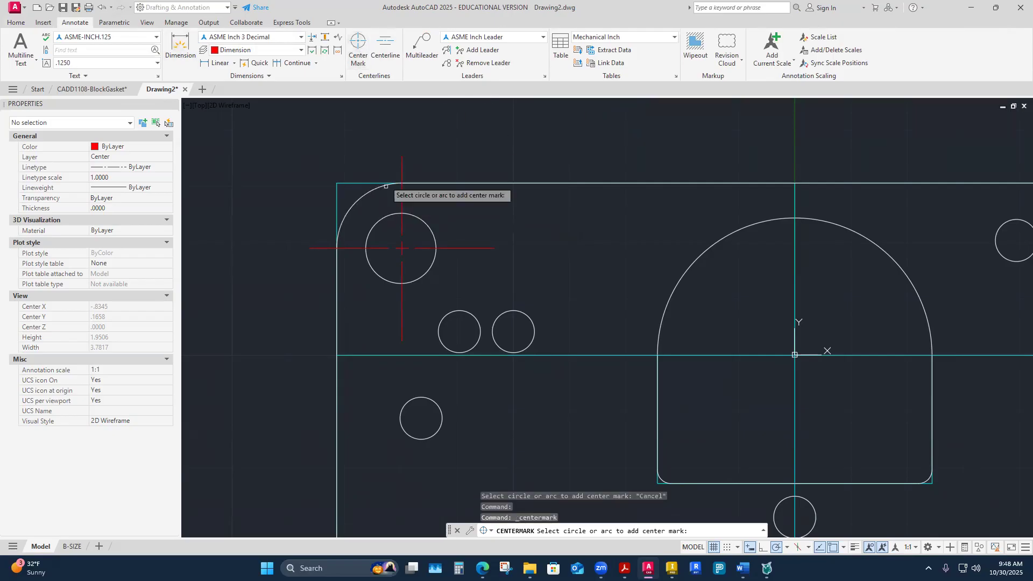
Step: Examine how the upper-left hole's center mark aligns with the corner arc's center mark, and inspect the gasket's other corners
scroll(407, 244, up, 8)
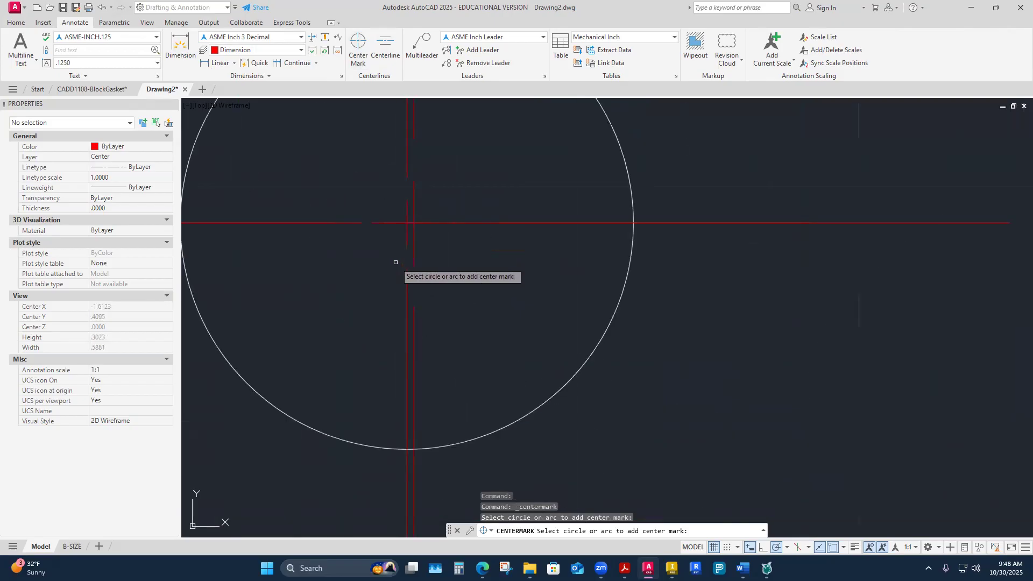
scroll(417, 252, down, 8)
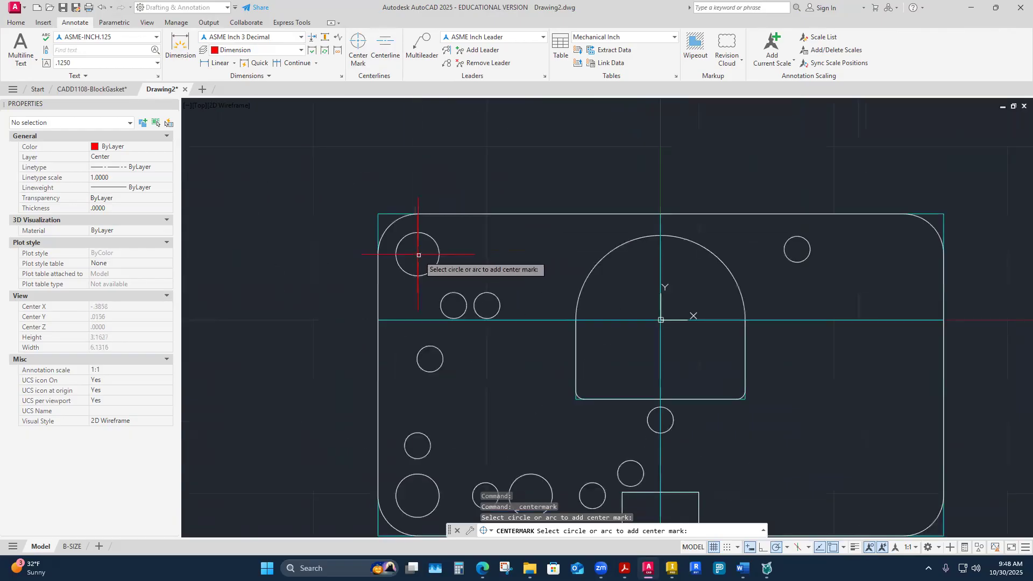
scroll(425, 290, up, 4)
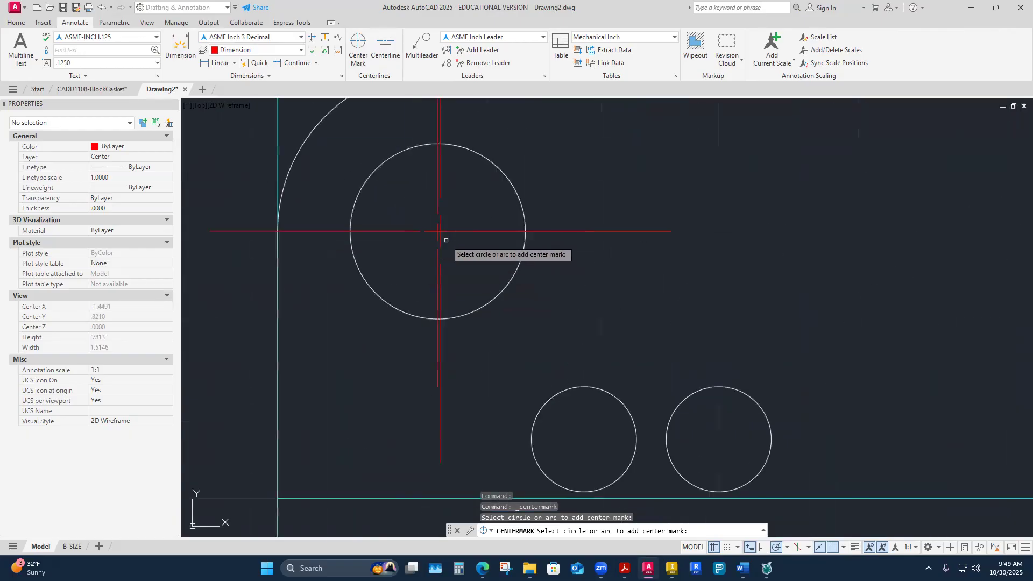
mouse_move(624, 568)
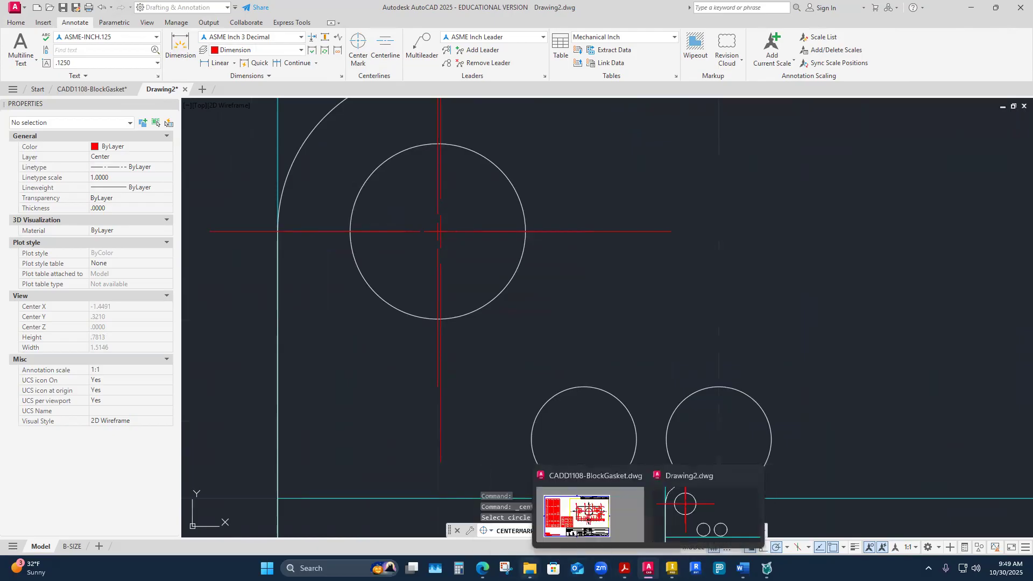
mouse_move(482, 568)
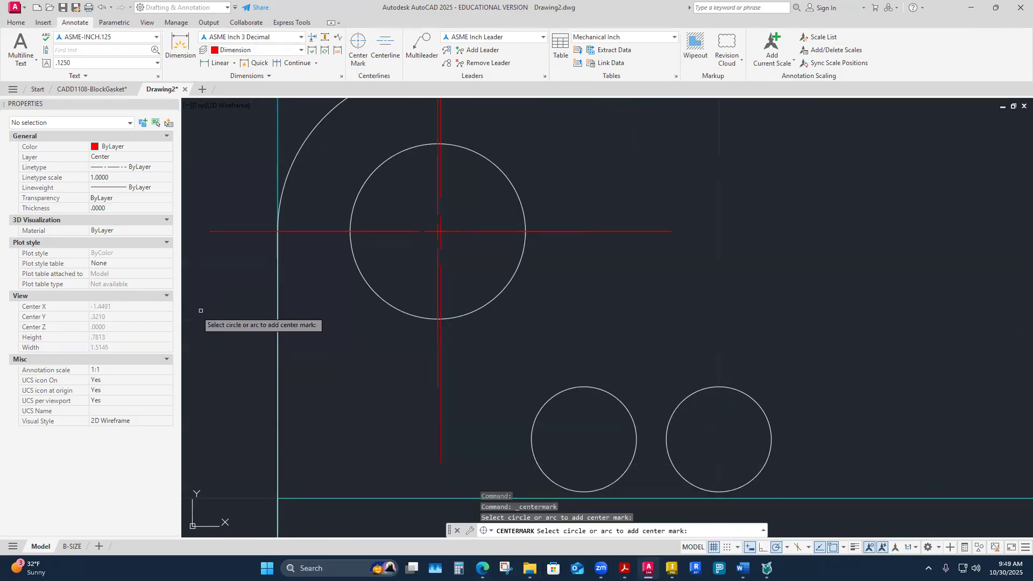
scroll(317, 295, down, 5)
scroll(712, 272, up, 3)
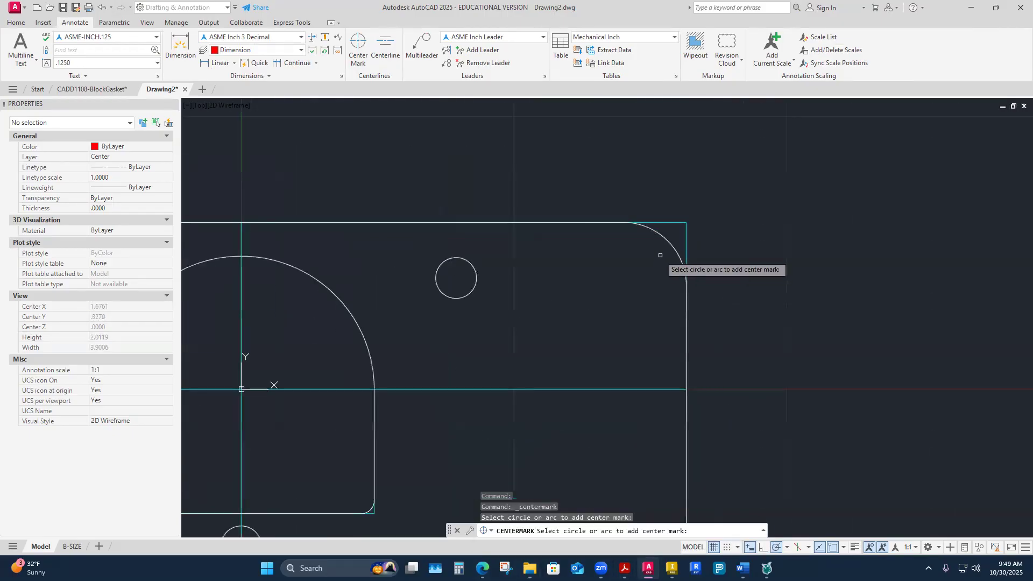
scroll(636, 277, down, 6)
scroll(438, 280, up, 8)
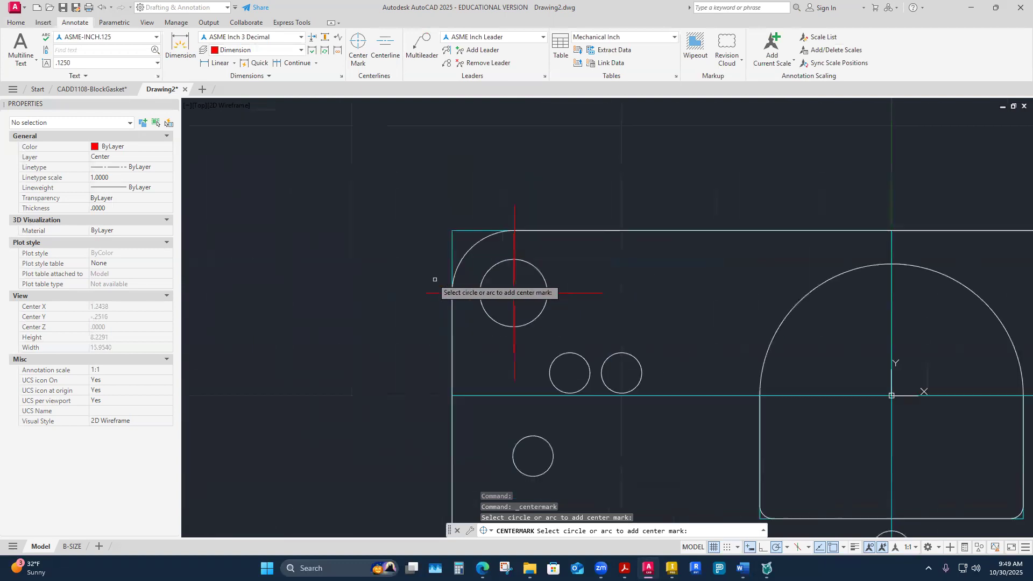
scroll(525, 301, up, 2)
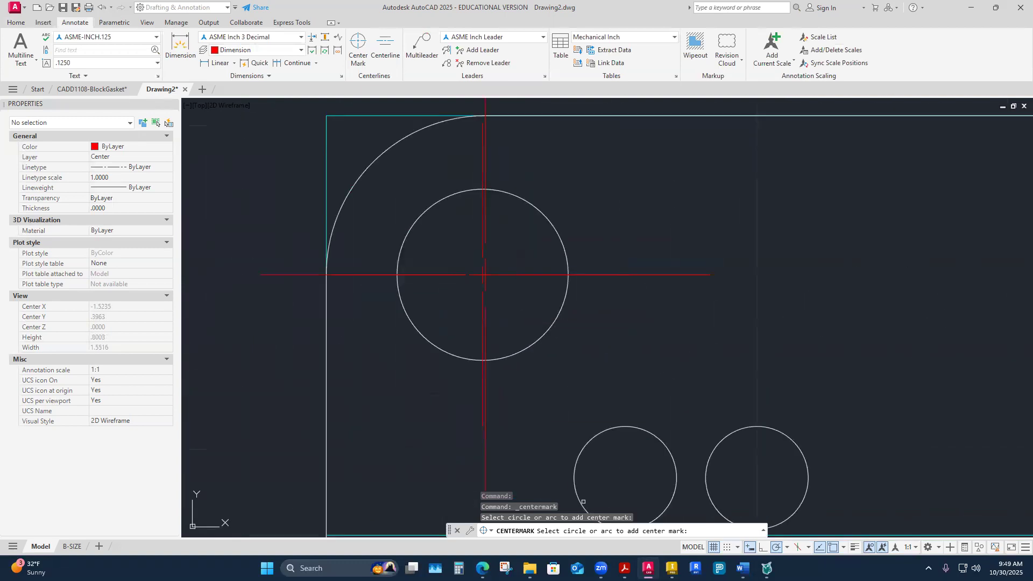
Step: Switch from AutoCAD to the Word assignment sheet and examine the gasket's hole and cutout dimensions and the reference drawing below them
key(super+Down)
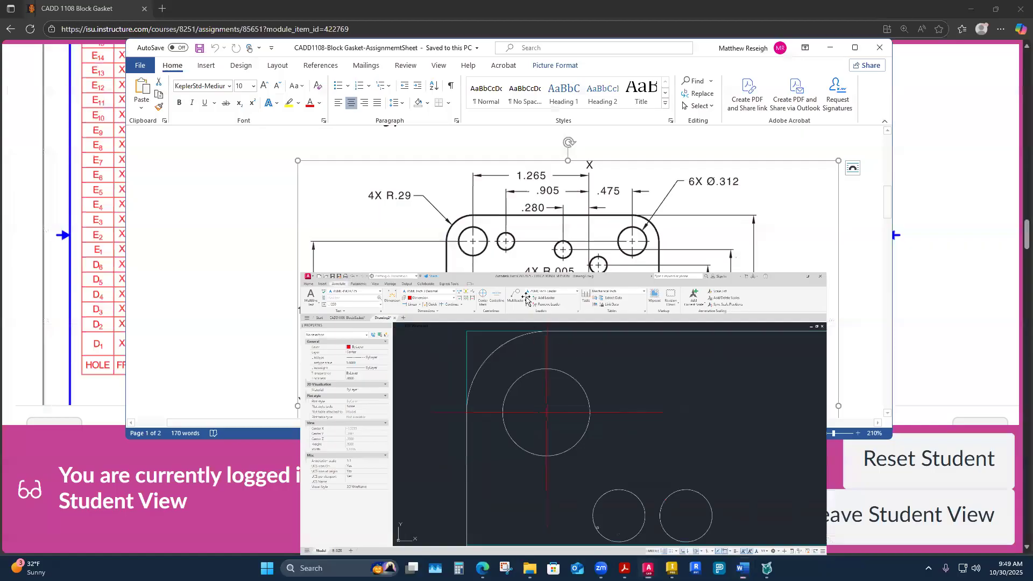
key(super+Down)
scroll(538, 333, down, 10)
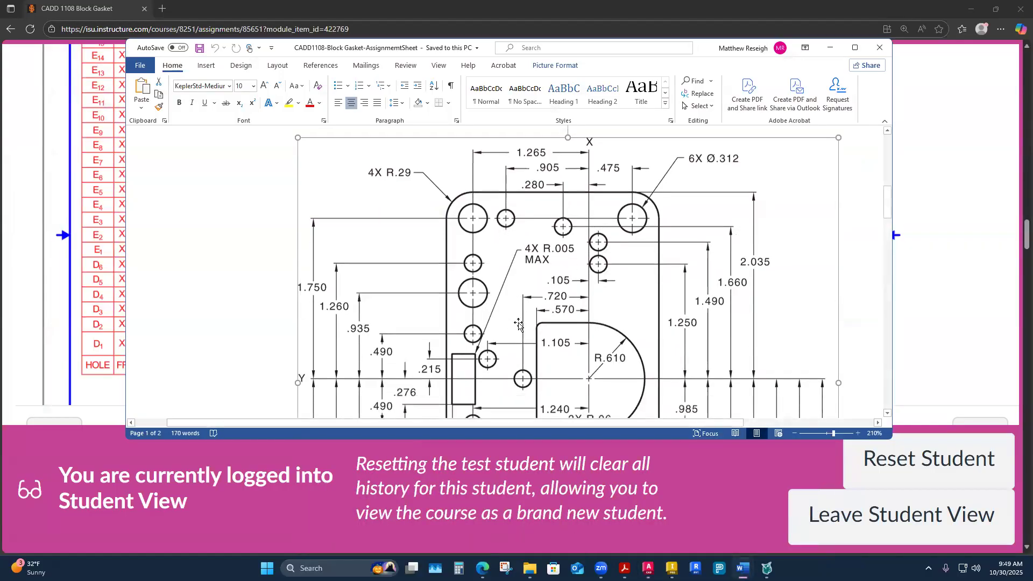
scroll(538, 332, down, 5)
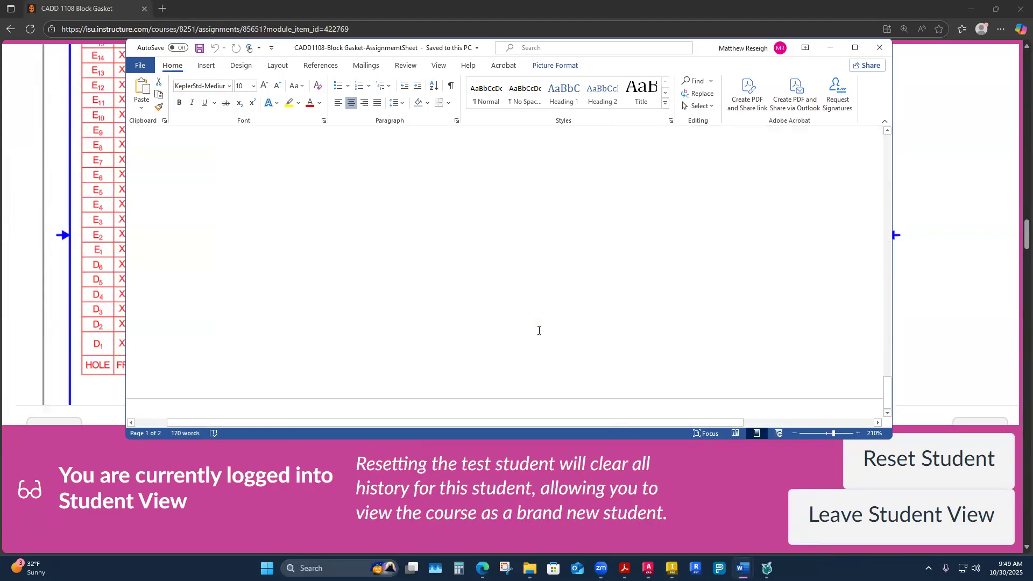
scroll(643, 325, up, 1)
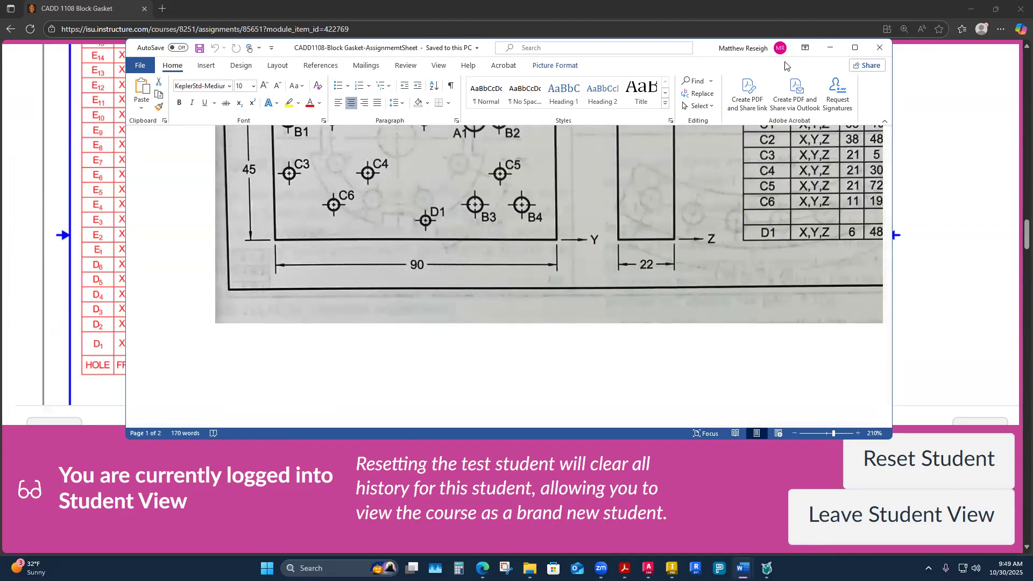
click(855, 47)
click(996, 8)
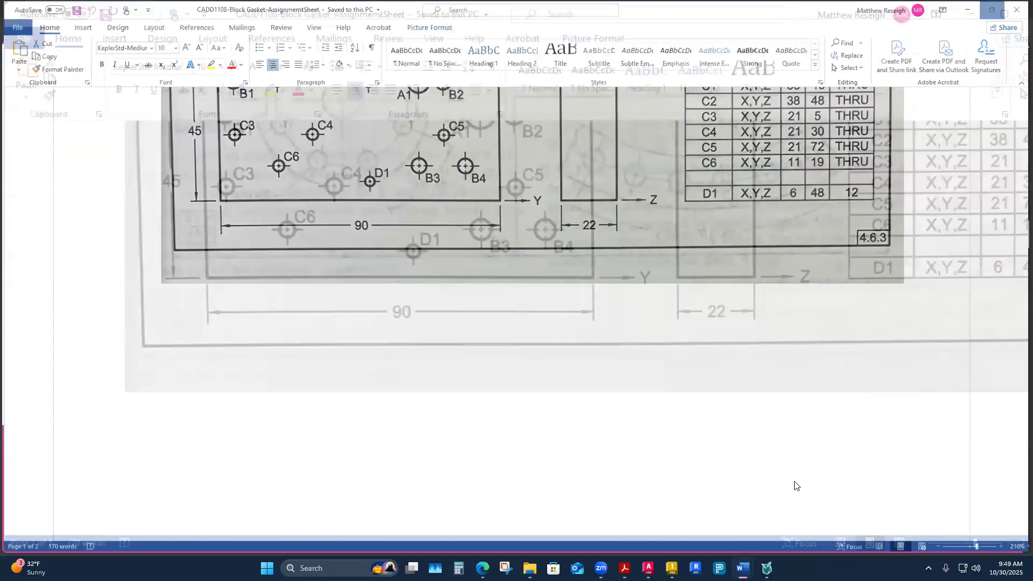
click(830, 47)
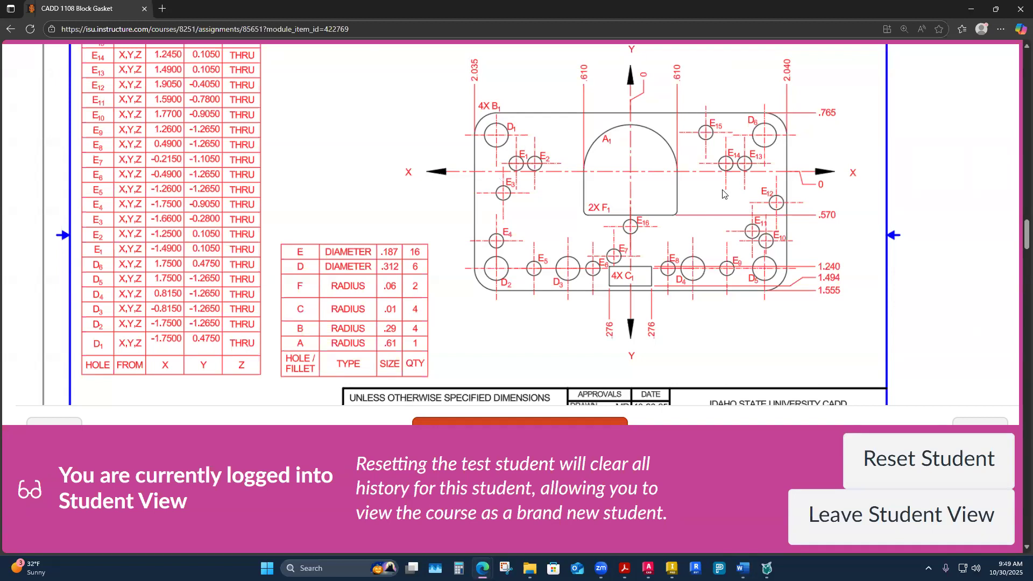
Step: Examine the hole coordinate table and the labelled gasket drawing on the course page
scroll(723, 194, up, 1)
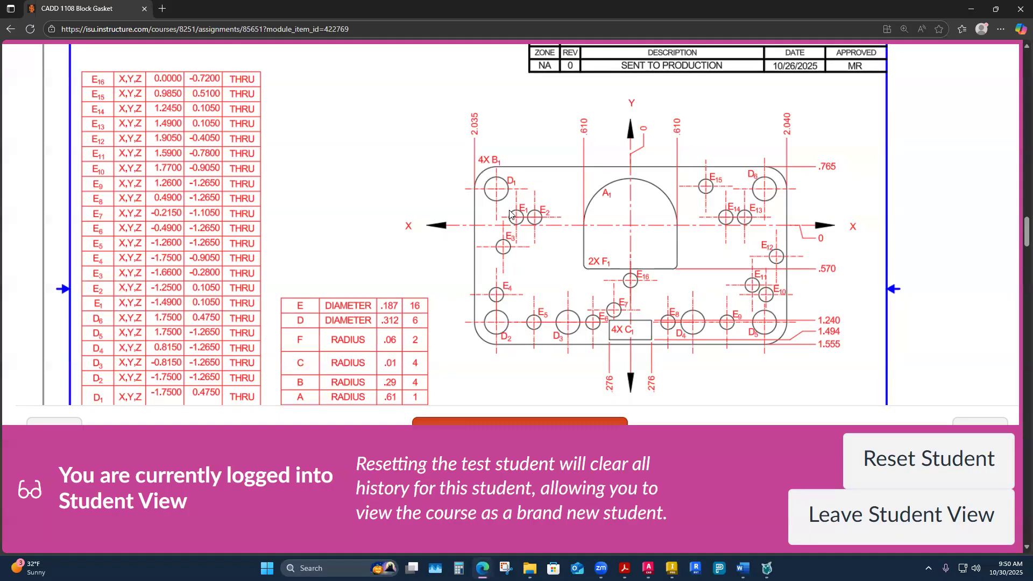
scroll(535, 206, down, 2)
scroll(516, 201, up, 2)
Step: Switch back to AutoCAD and delete both center marks at the gasket's upper-left hole and corner arc
click(648, 568)
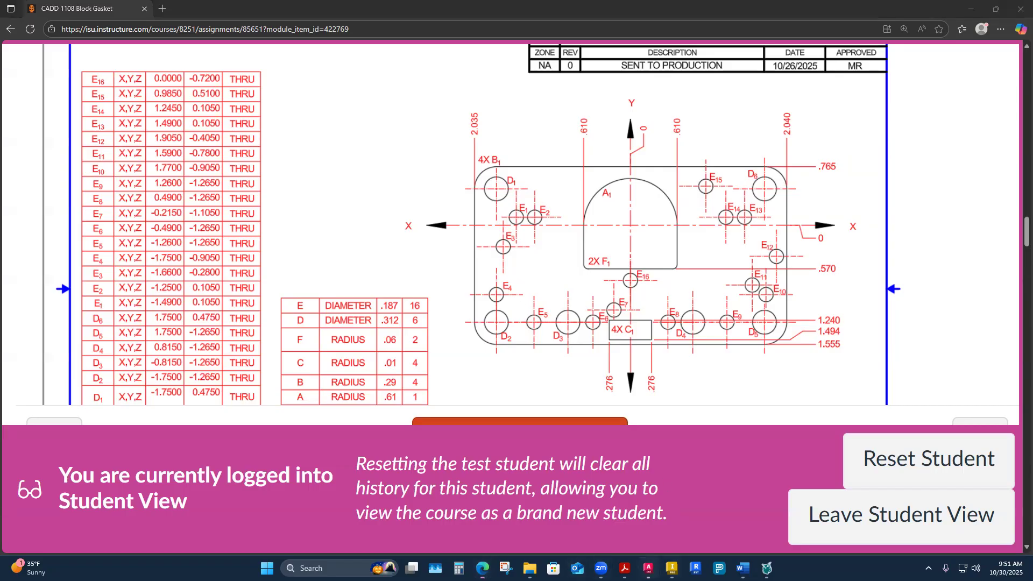
scroll(487, 312, up, 2)
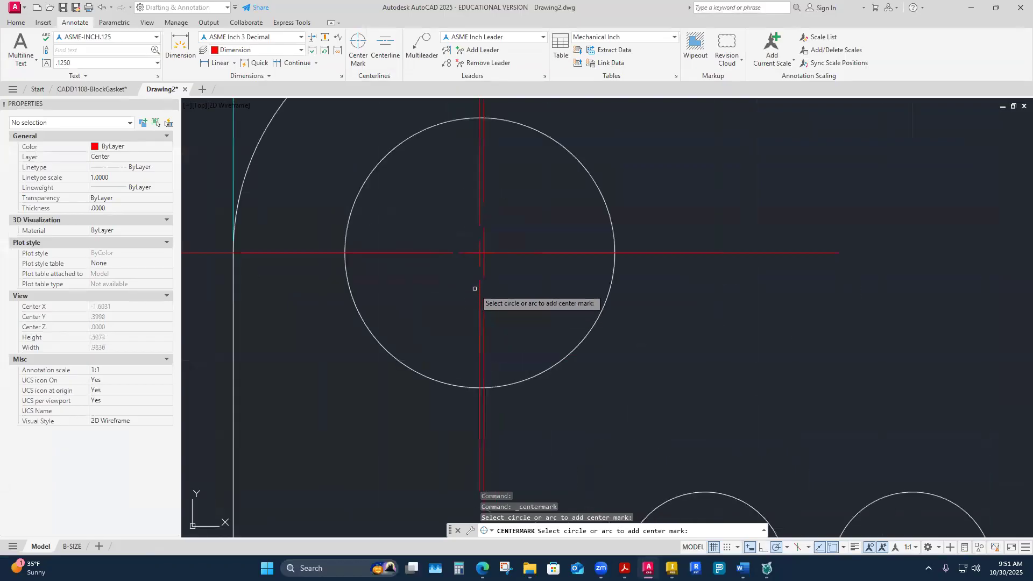
key(Escape)
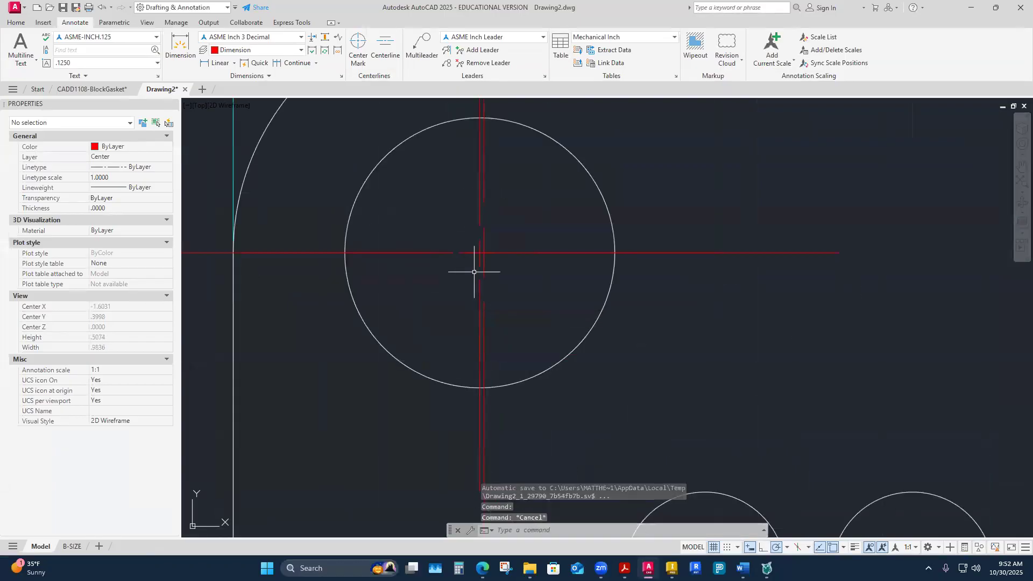
click(479, 238)
key(Escape)
drag(496, 284, 414, 221)
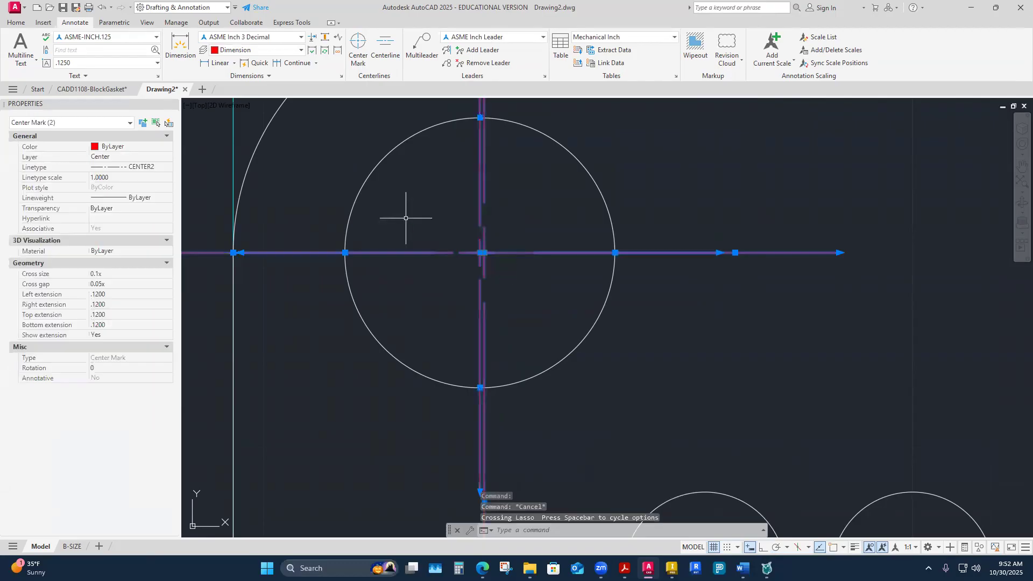
key(Delete)
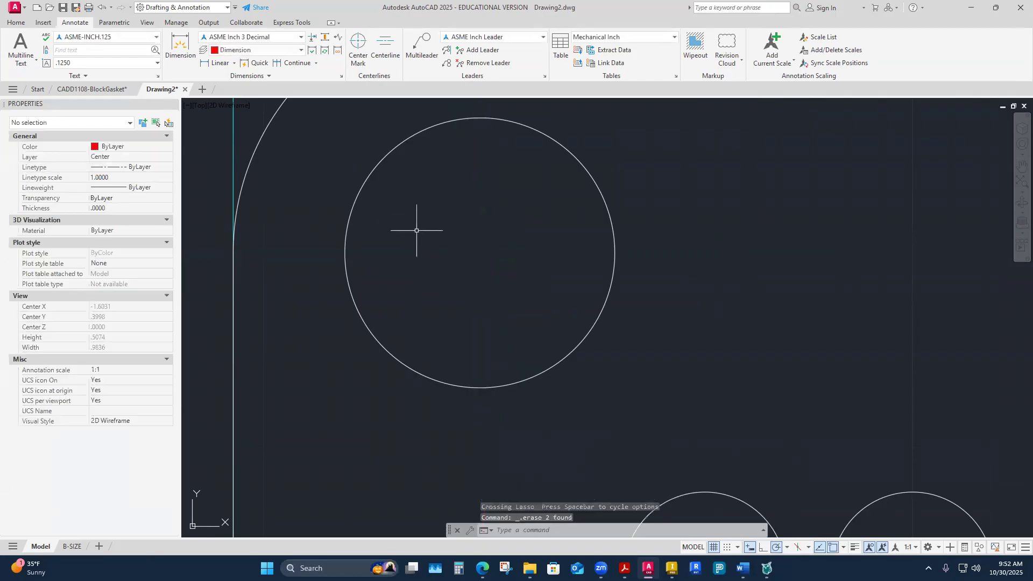
Step: Make the Visible-Object layer current
click(15, 22)
click(498, 39)
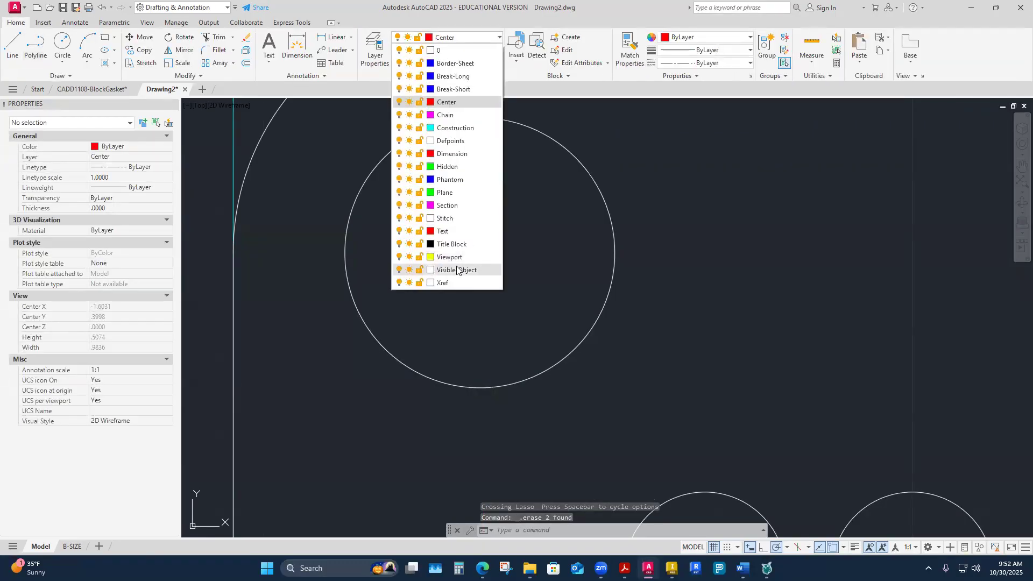
click(461, 269)
Step: Inspect the holes drawn across the whole gasket and check them against the dimensions on the Word assignment sheet
scroll(470, 266, down, 8)
scroll(471, 266, up, 4)
scroll(491, 294, down, 6)
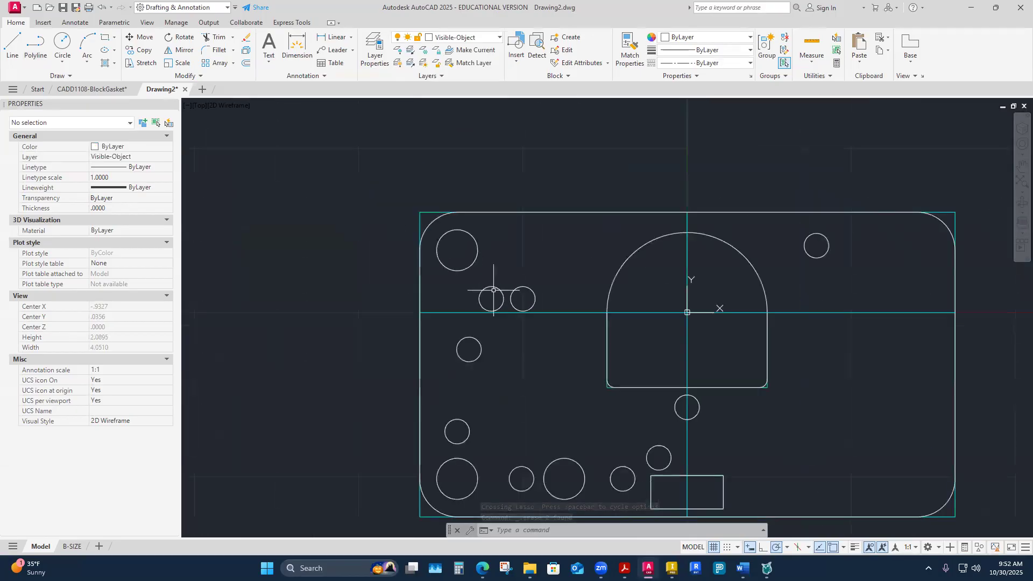
scroll(681, 341, up, 3)
scroll(851, 341, up, 2)
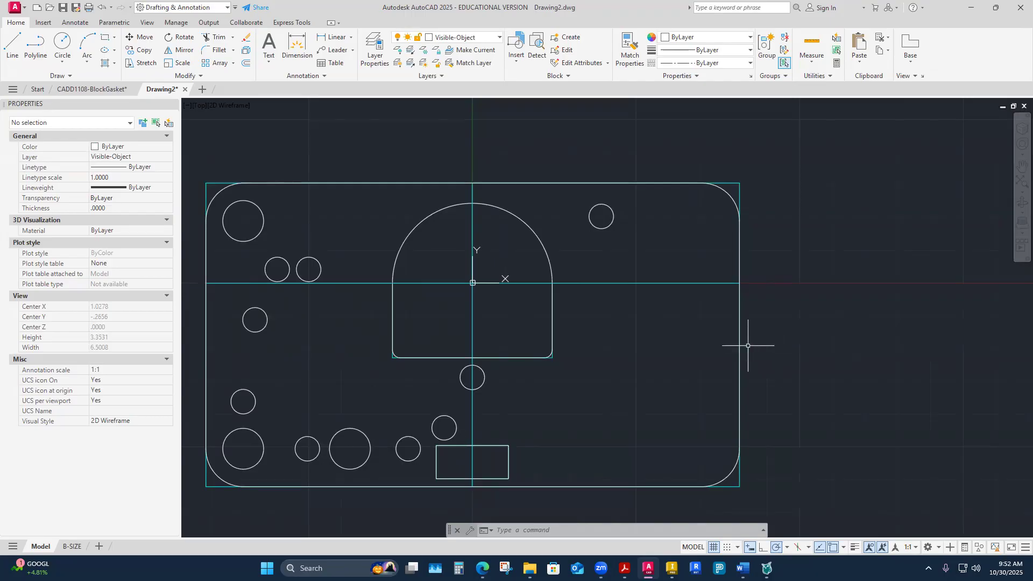
scroll(745, 343, down, 4)
scroll(662, 339, up, 4)
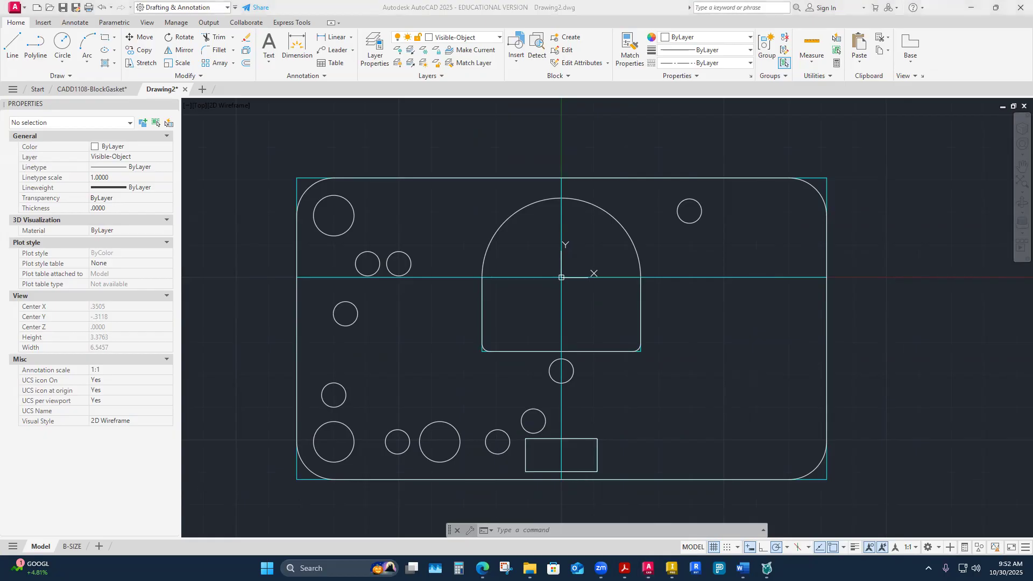
scroll(661, 250, down, 2)
scroll(661, 249, down, 3)
scroll(661, 250, up, 15)
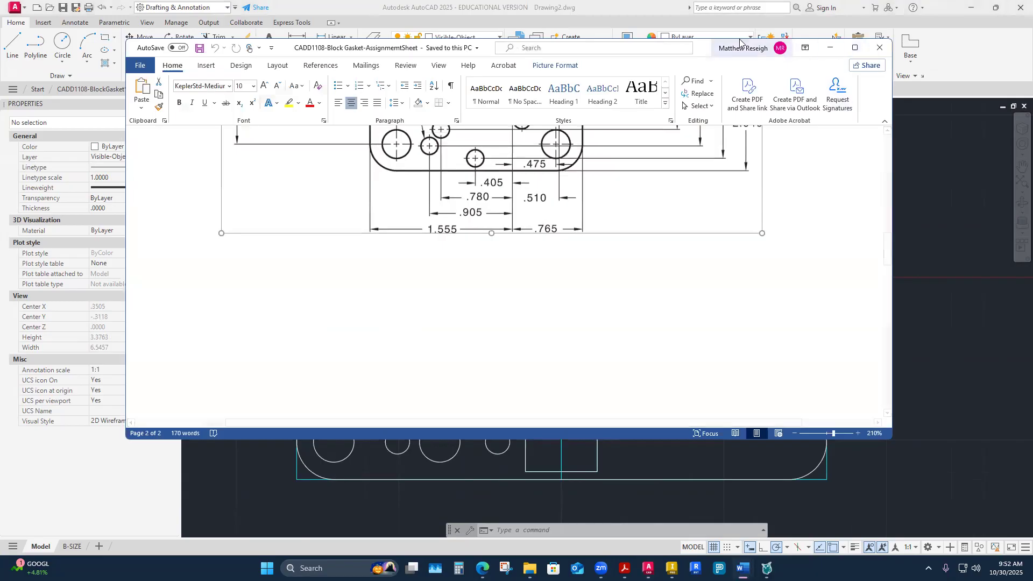
click(830, 48)
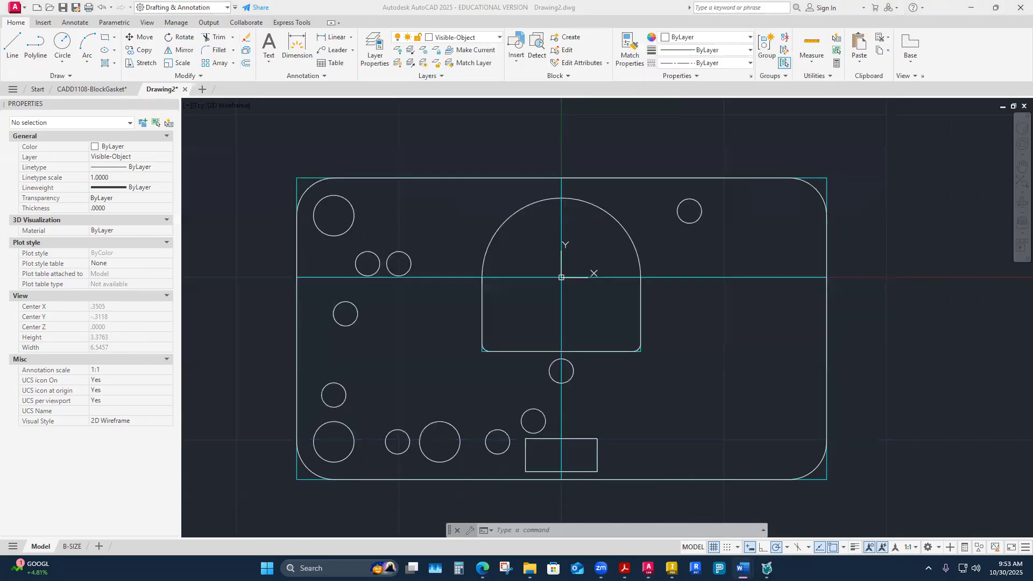